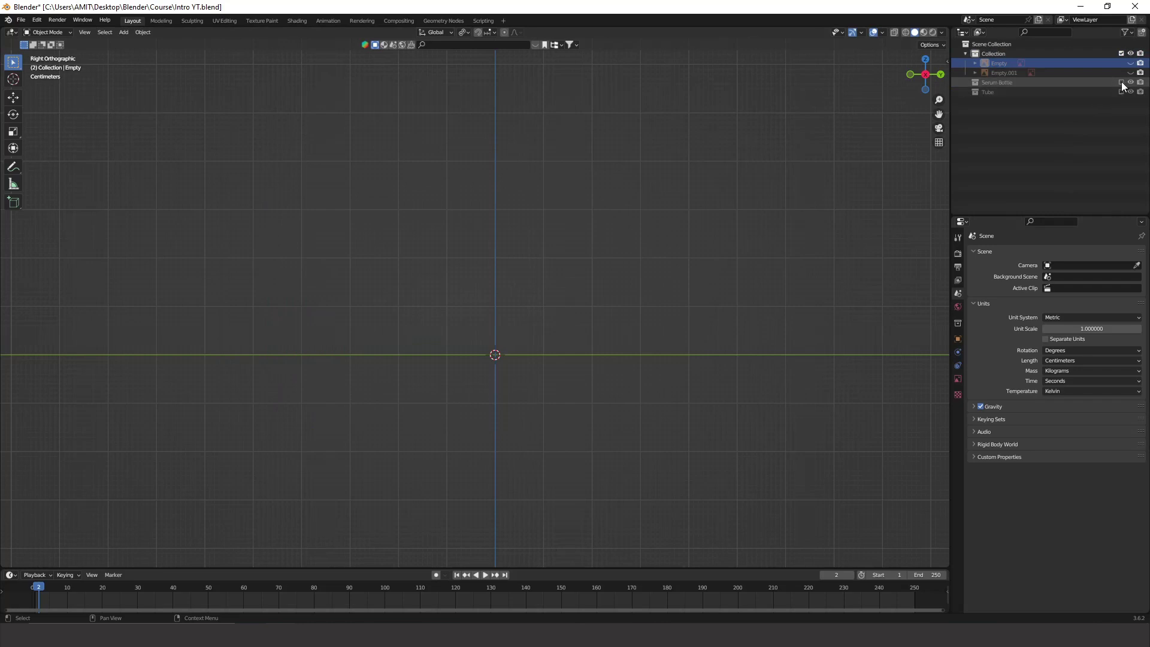
Preview the Serum Bottle and Tube collections in the viewport and exclude them again
click(1121, 82)
click(1121, 85)
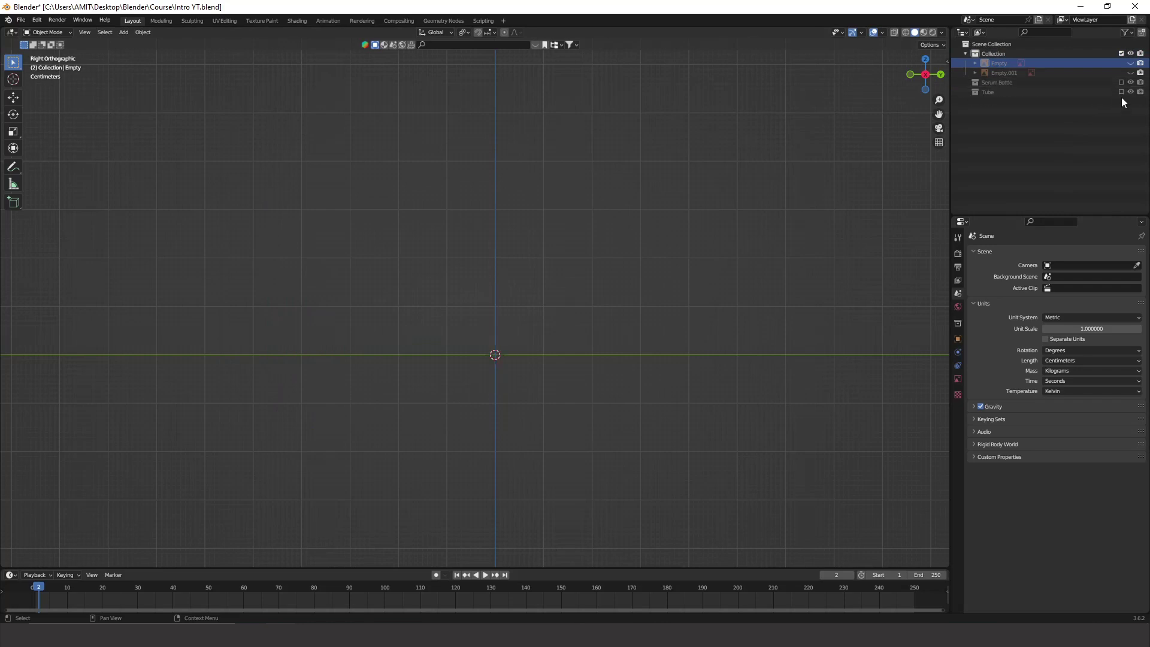
click(1121, 91)
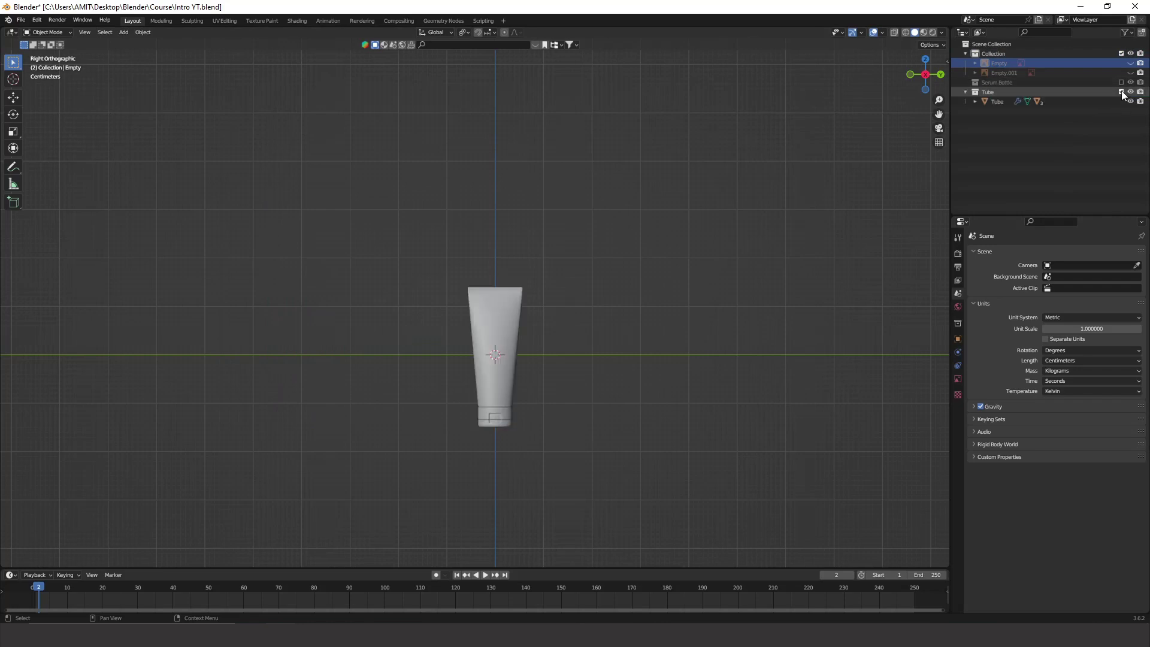
click(1121, 92)
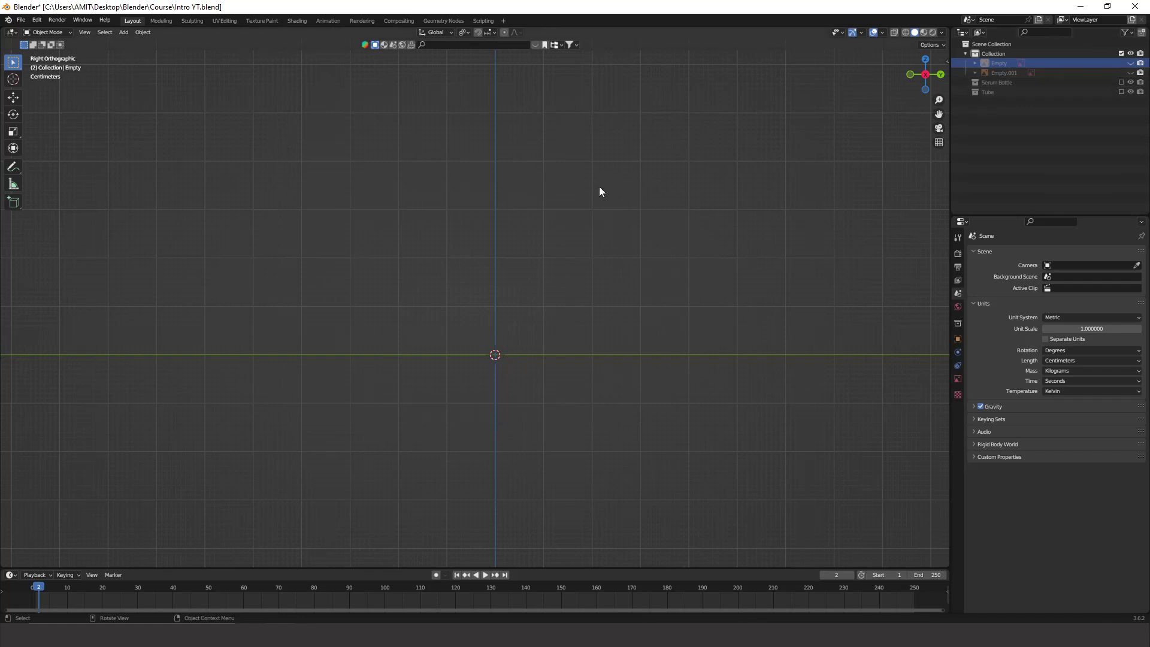
Display the group reference image of the cosmetic bottles, examine the pump bottles up close, and hide the image
ctrl+click(1131, 63)
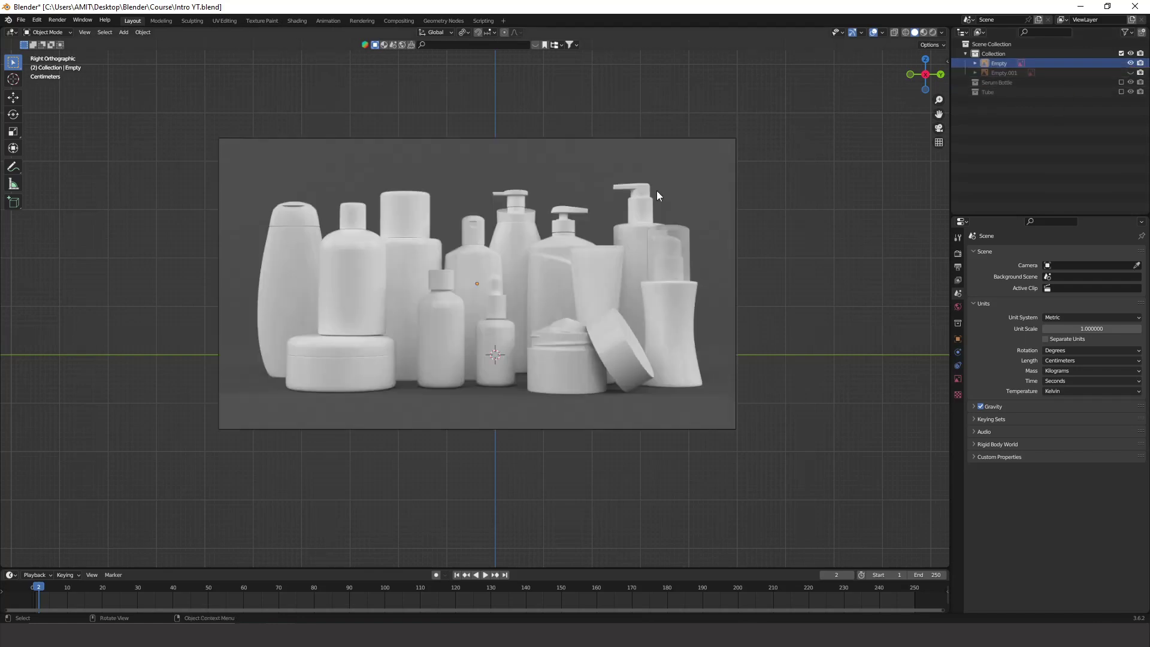
scroll(599, 179, up, 5)
shift+middle_drag(557, 156, 509, 241)
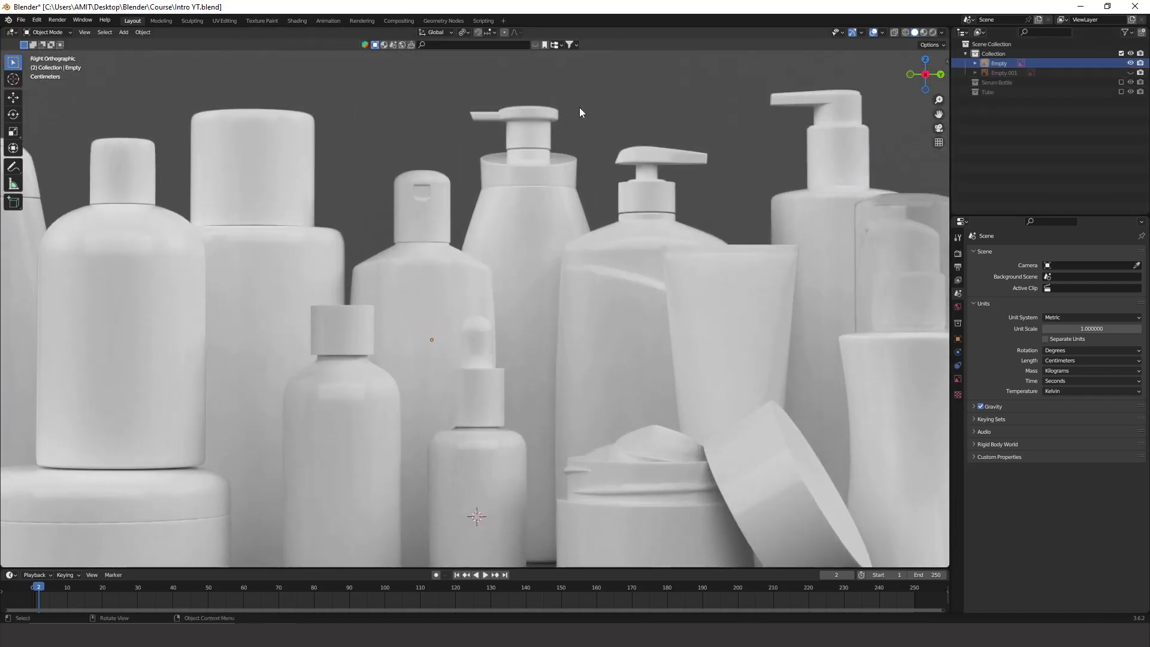
scroll(527, 280, down, 3)
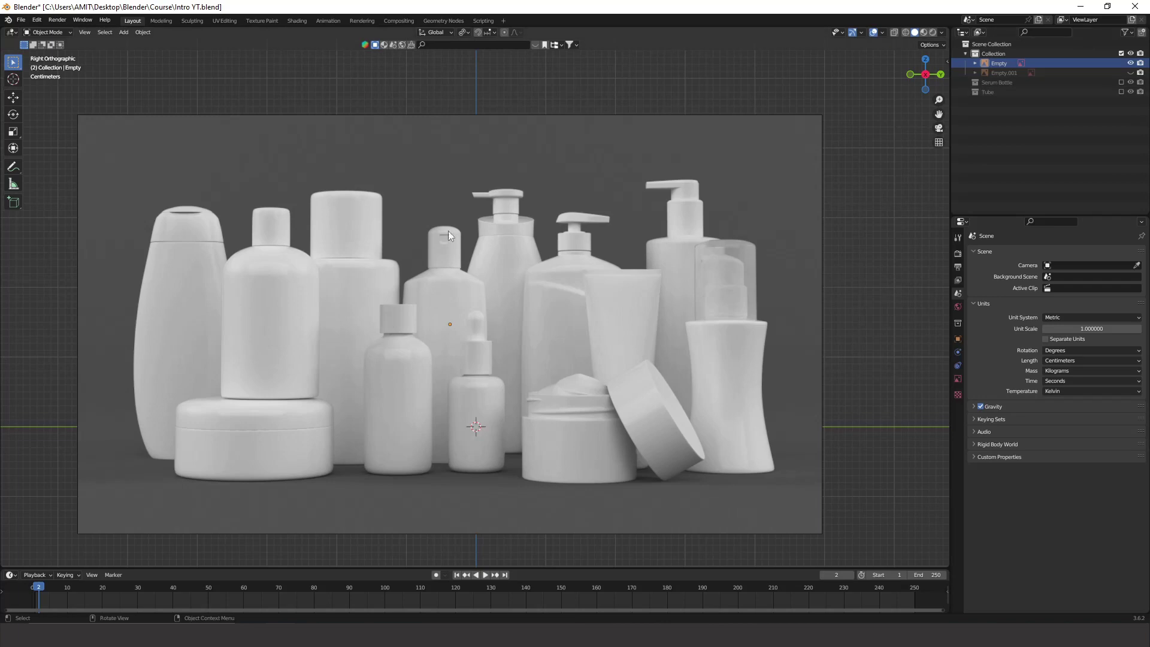
click(1130, 63)
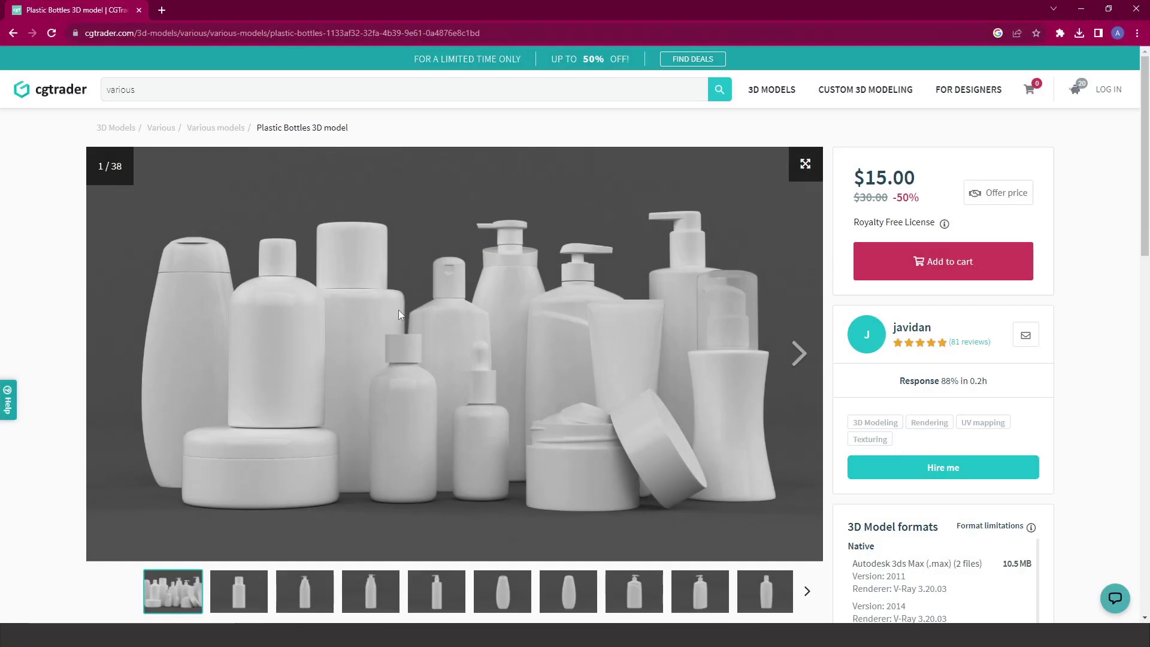
Switch to the browser and view individual bottle images on the CGTrader Plastic Bottles page
click(363, 591)
click(304, 592)
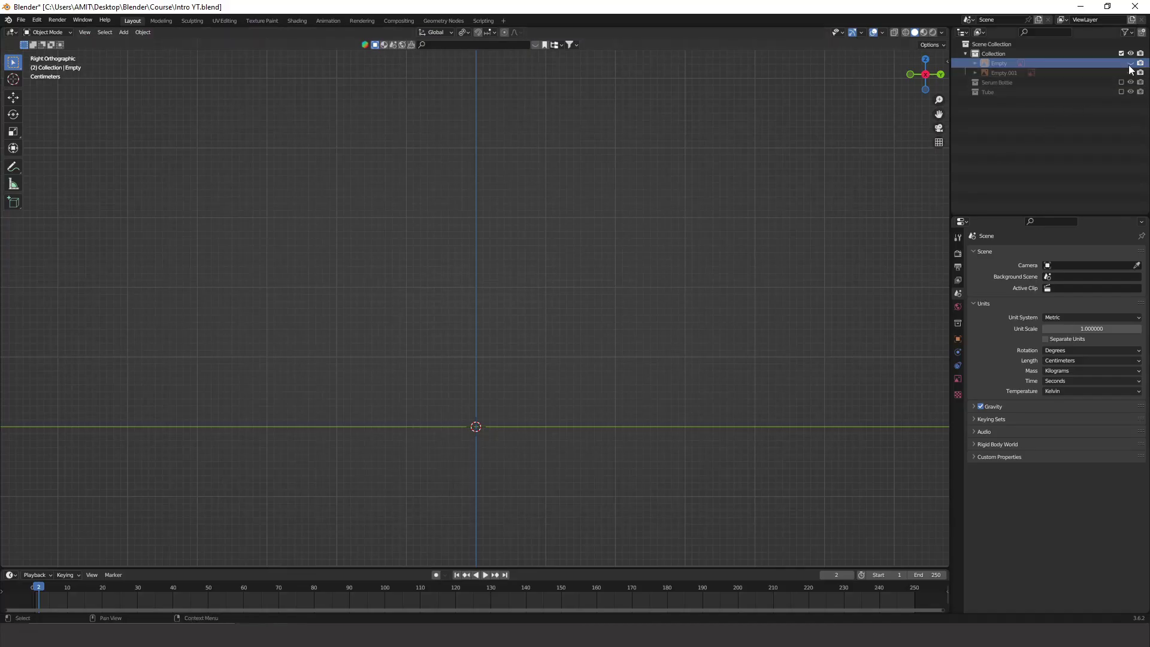
Return to Blender, unhide the Empty group reference image, and start the Shortcut VUr on-screen display
click(1131, 64)
scroll(339, 177, down, 2)
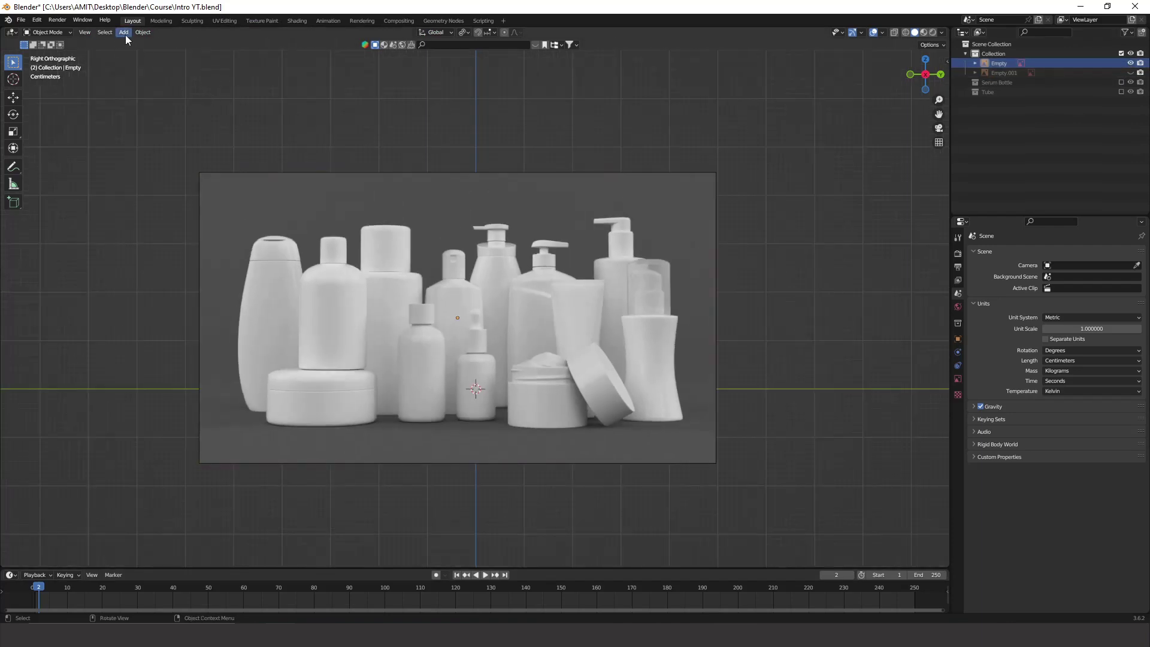
click(419, 198)
click(784, 240)
key(n)
click(876, 71)
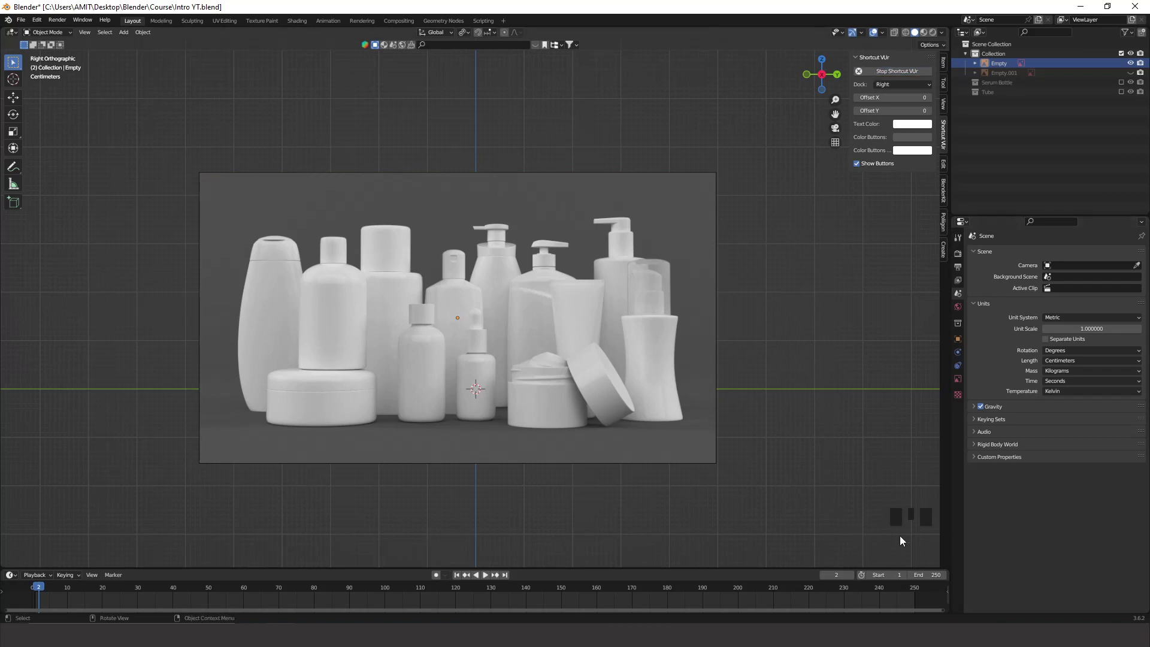
key(n)
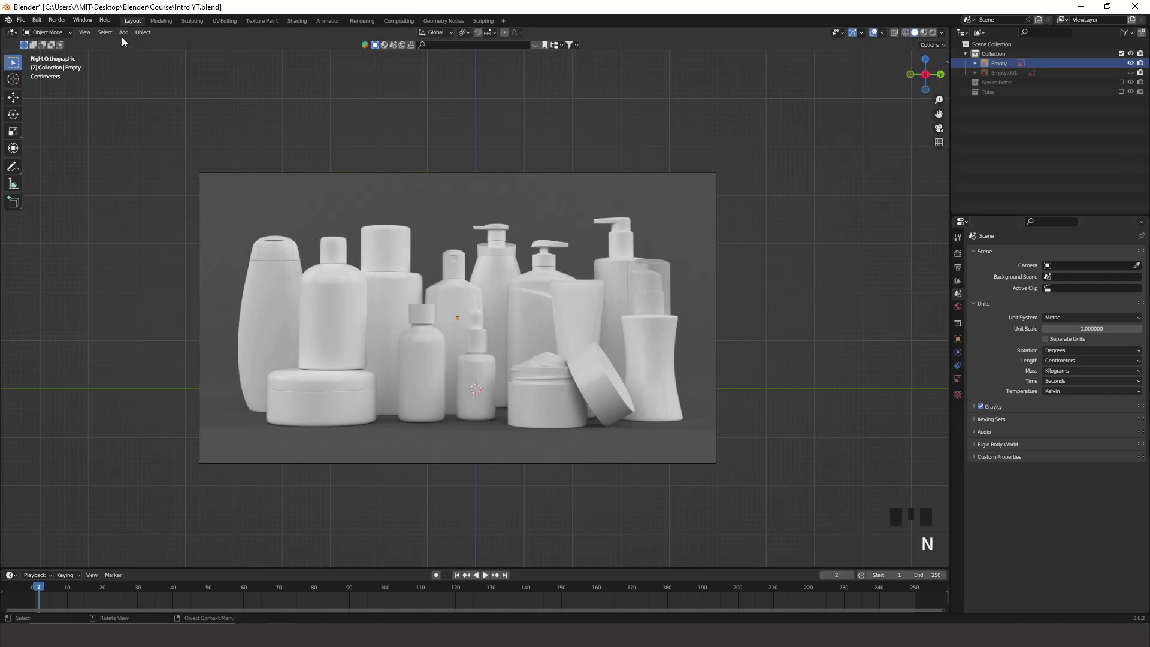
Add Shampoo Bottle.jpg from the Blender folder as a reference image, finding it with a file search for "sham"
click(123, 33)
mouse_move(145, 149)
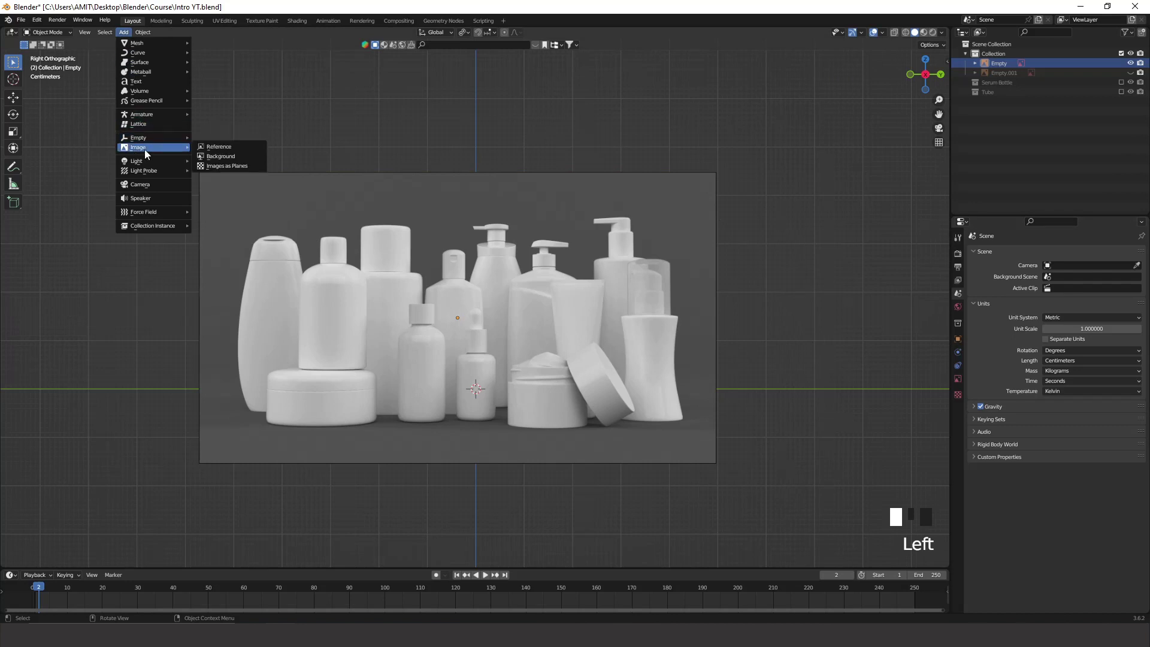
click(214, 146)
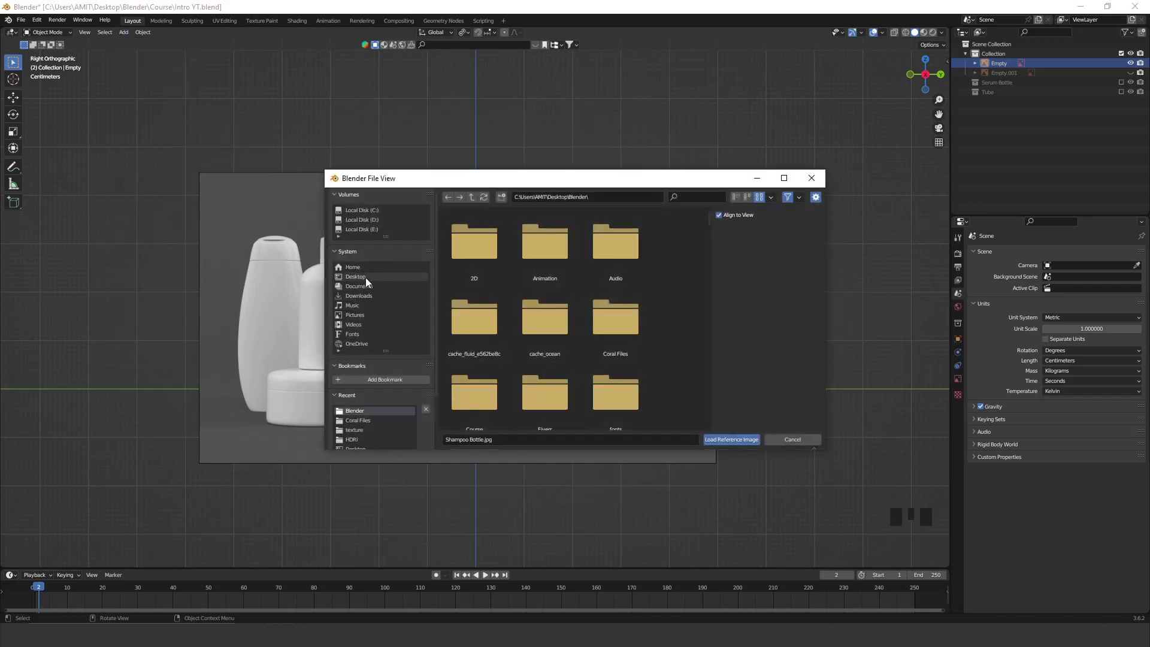
double_click(628, 339)
text(shap)
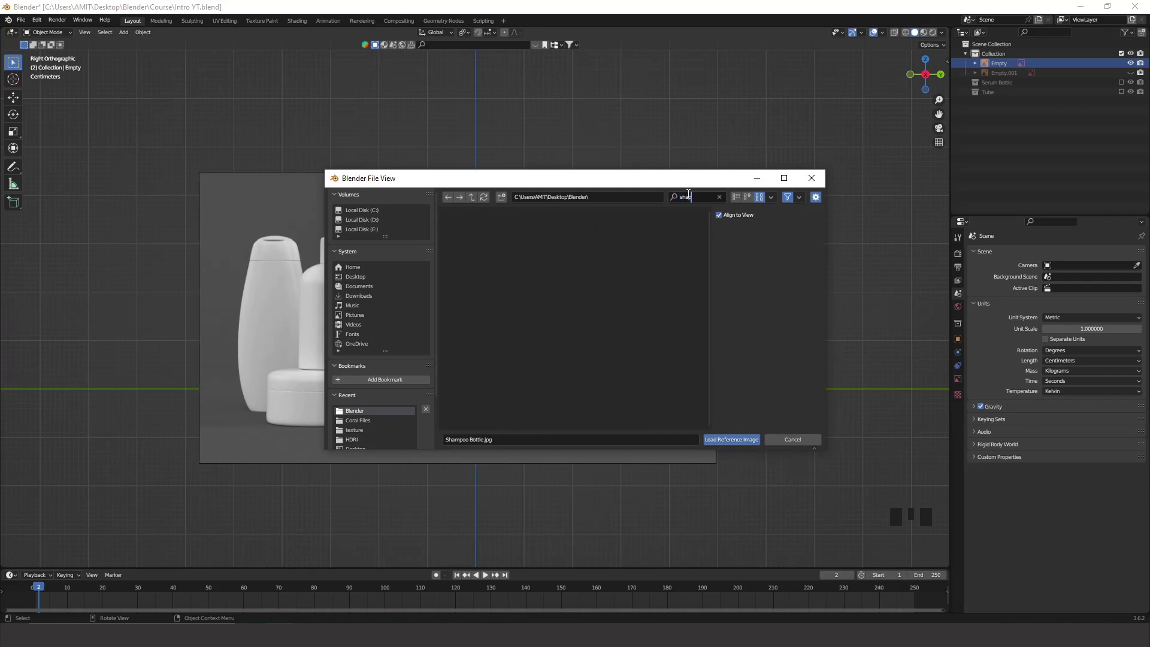
key(BackSpace)
text(m)
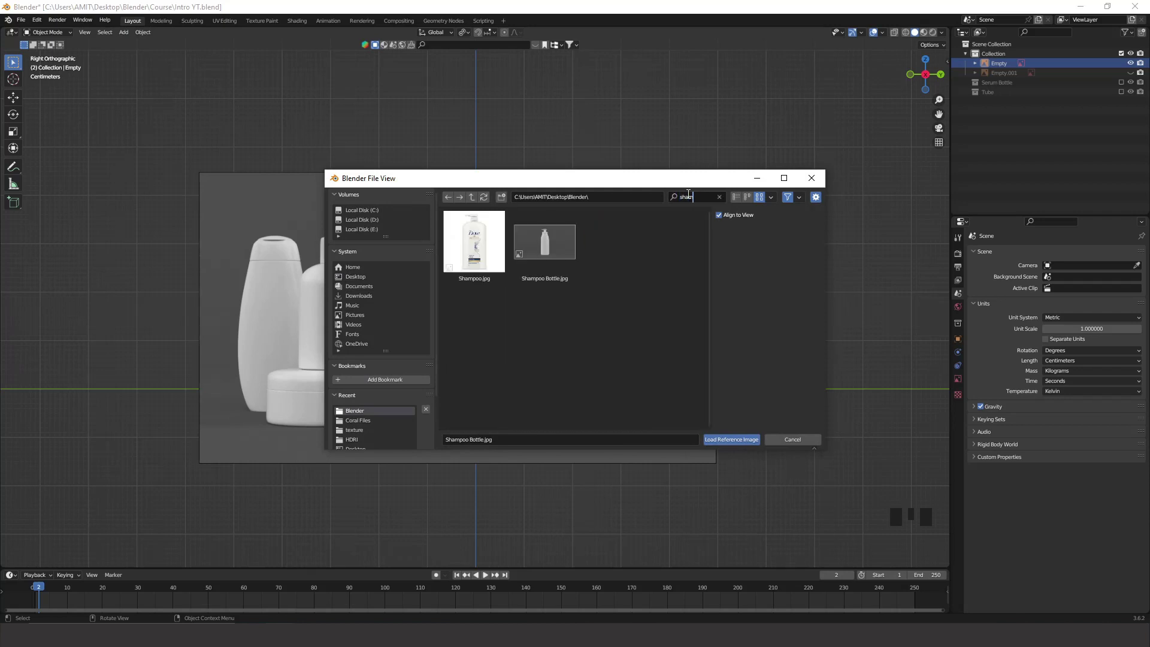
click(529, 252)
click(741, 440)
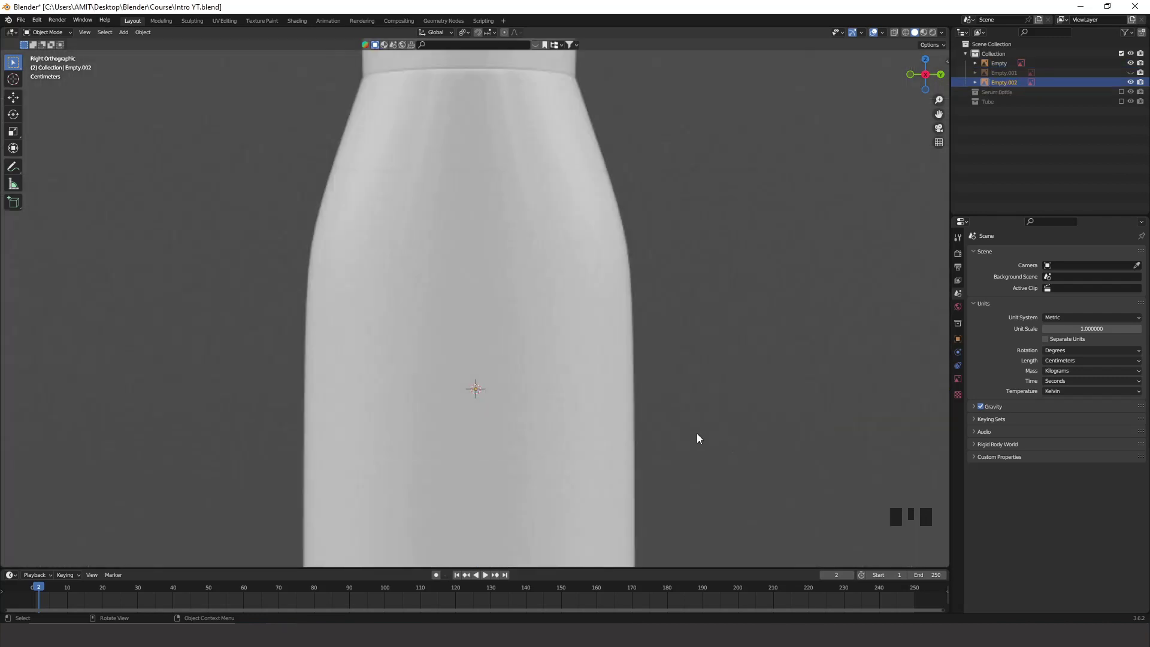
Scale the shampoo bottle reference image down by a factor of about 0.193 in the right orthographic view
scroll(563, 380, down, 7)
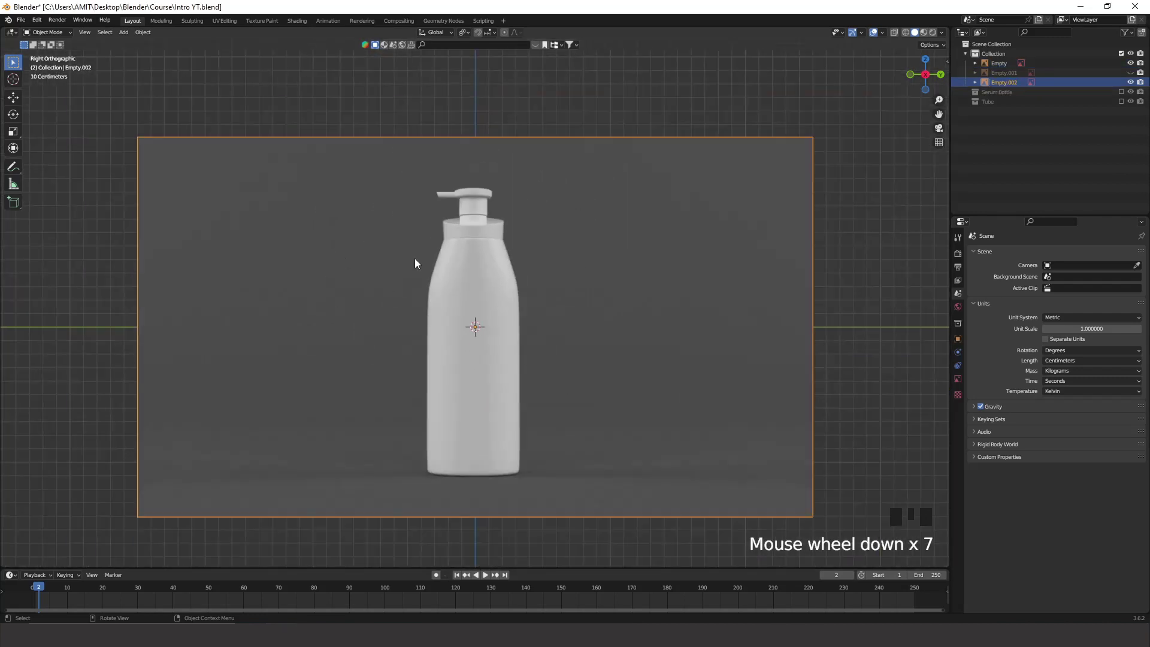
middle_drag(403, 321, 463, 359)
click(389, 327)
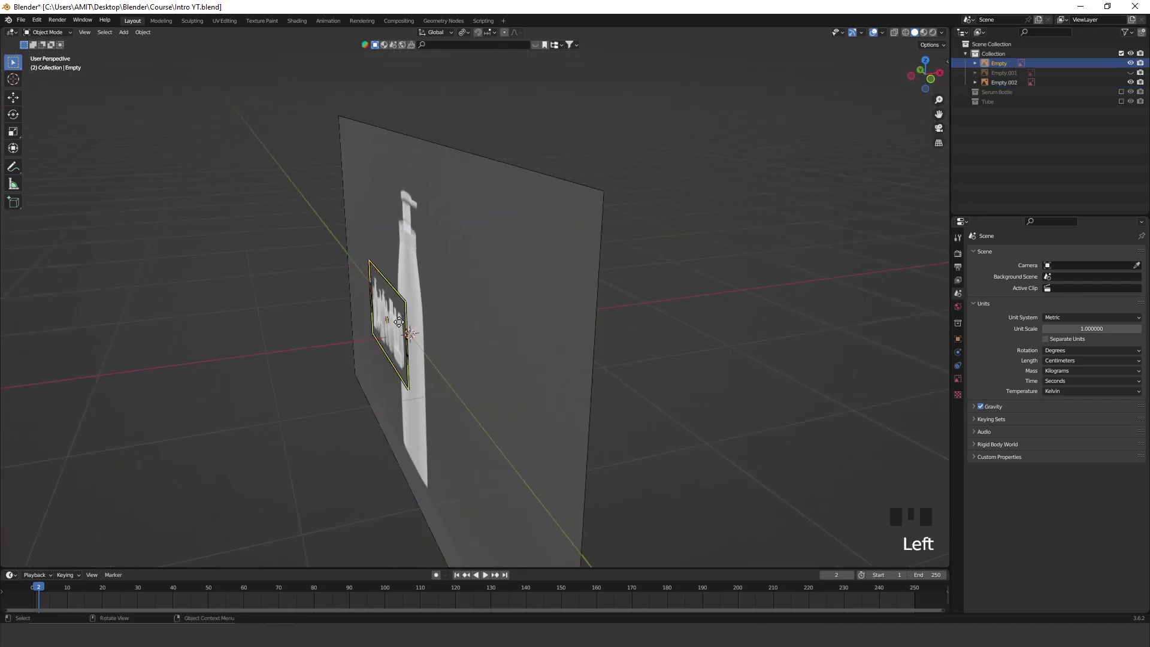
click(940, 72)
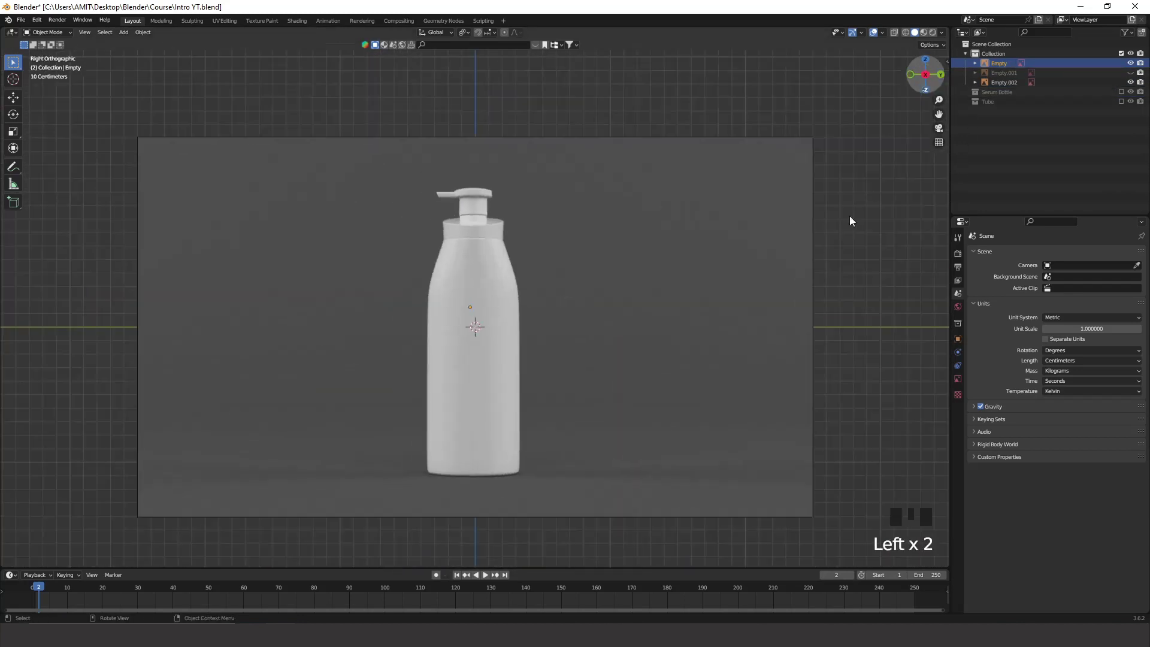
click(633, 284)
key(s)
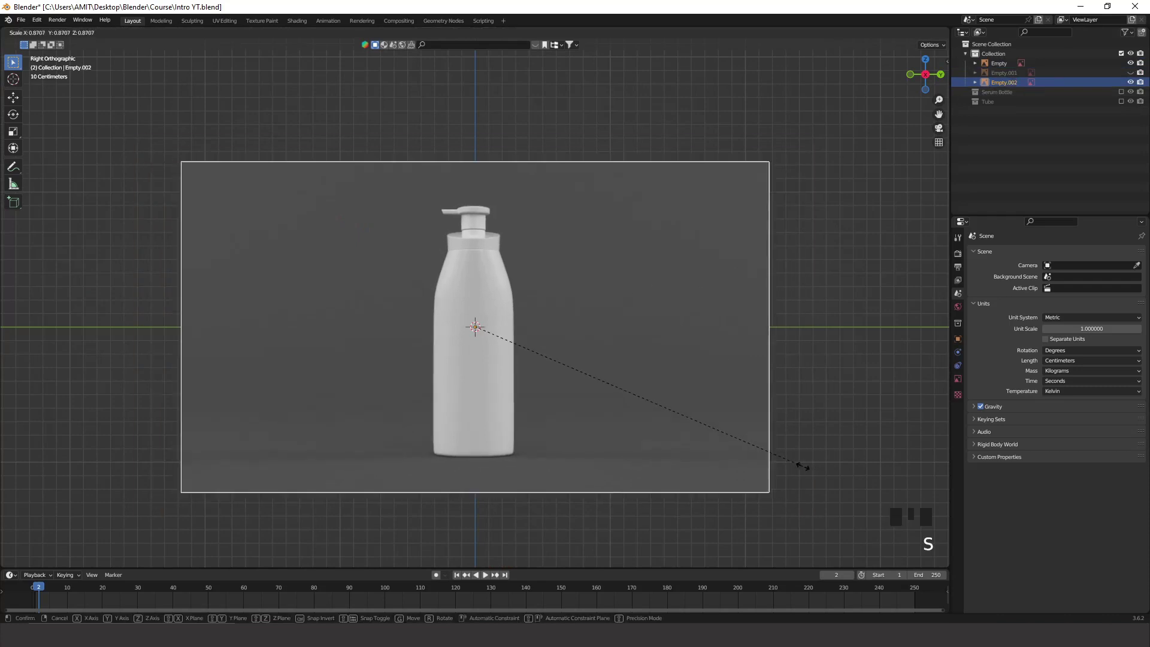
click(534, 380)
Enable opacity for the shampoo bottle reference image and lower it to about 0.476
scroll(534, 379, up, 9)
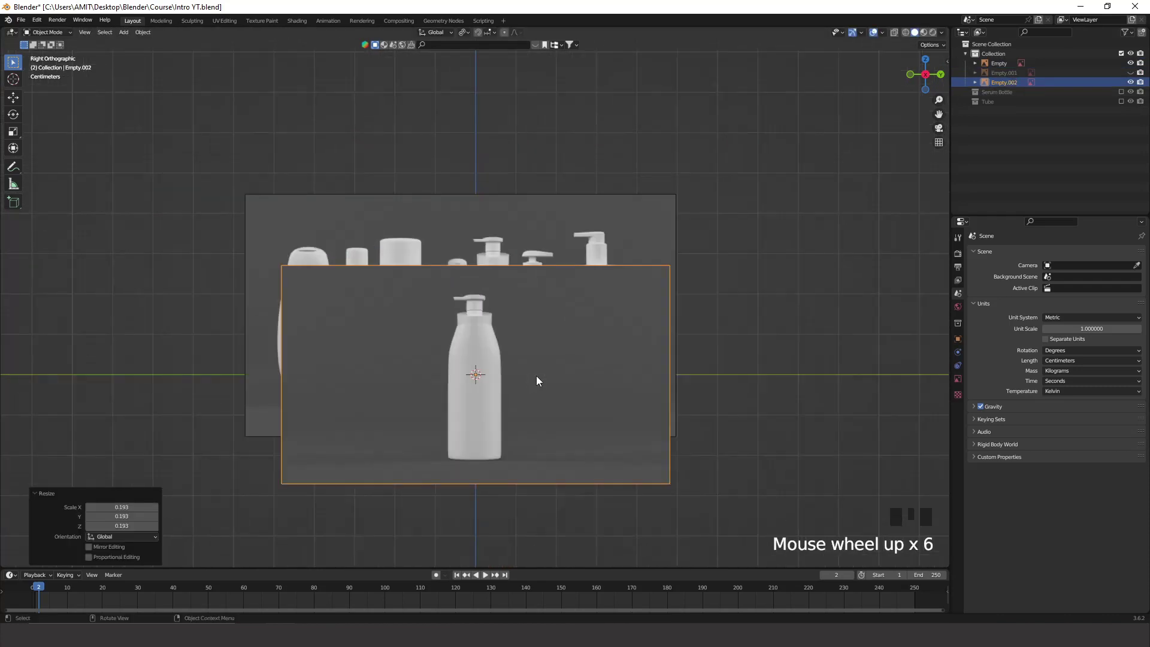
shift+middle_drag(585, 387, 510, 361)
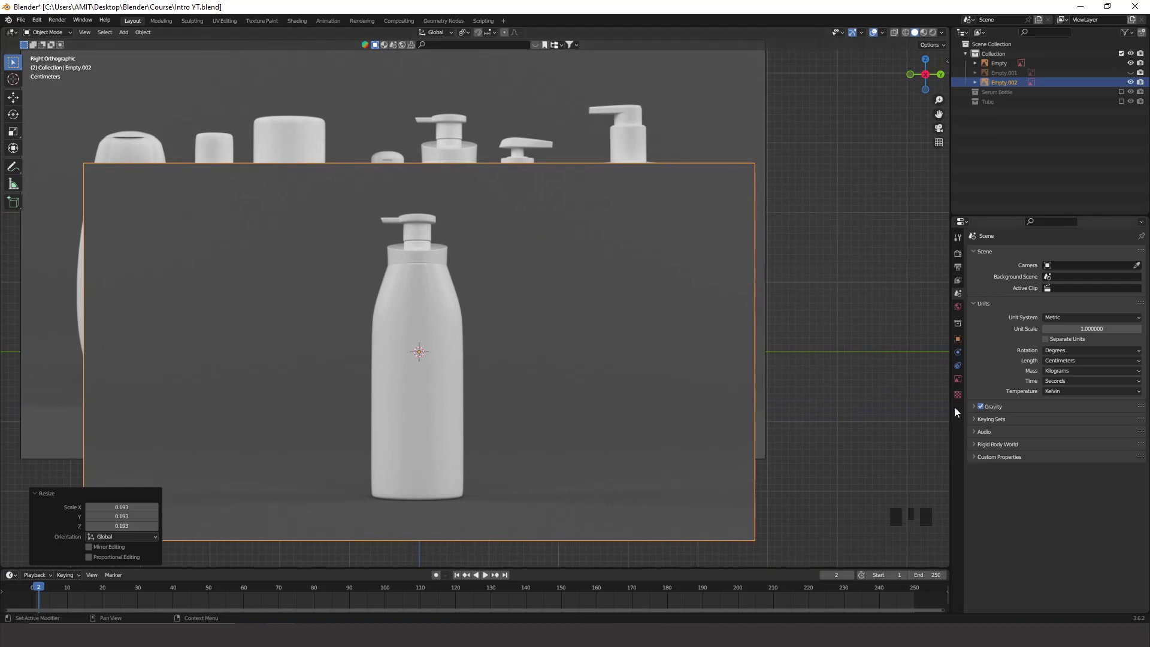
click(957, 379)
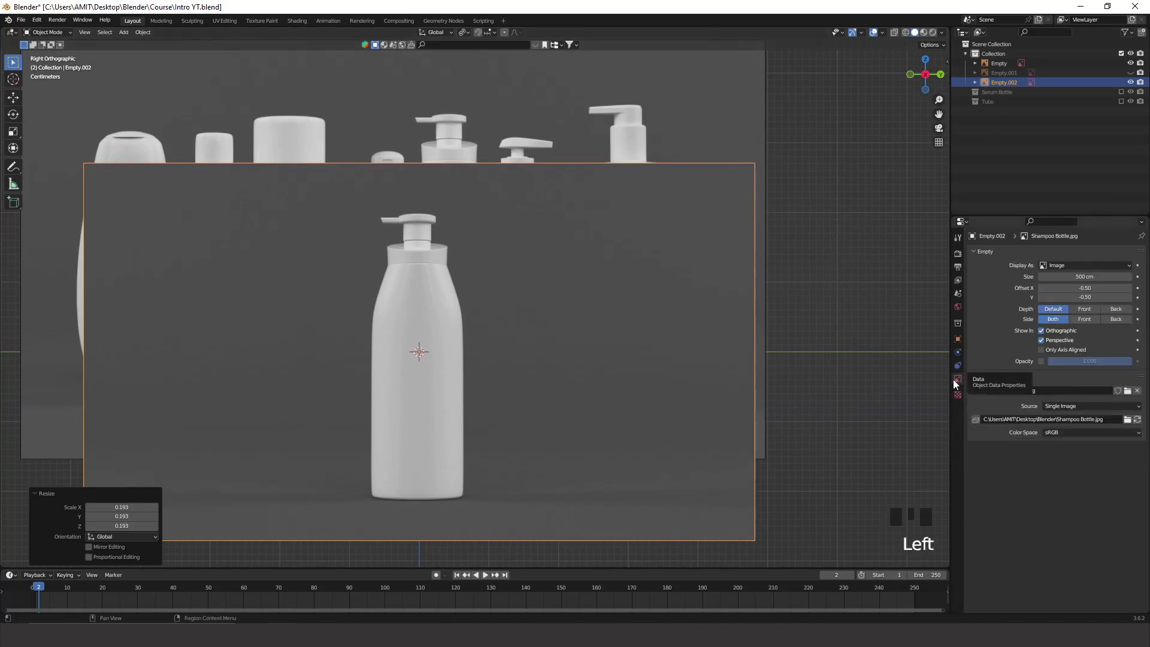
click(1041, 361)
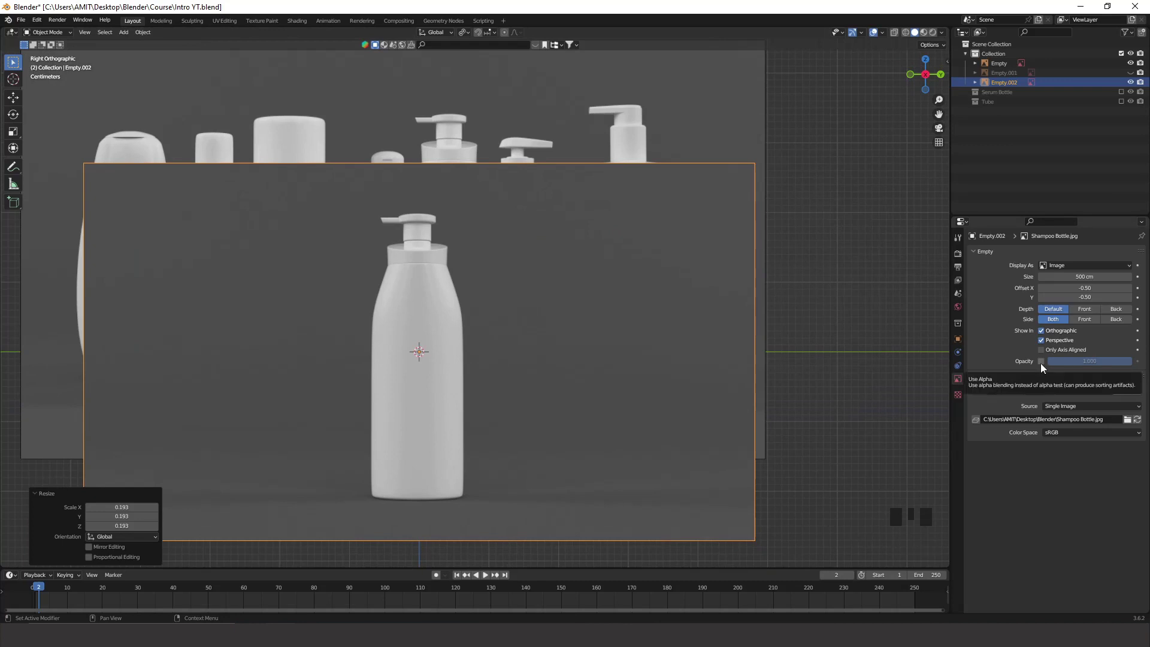
drag(1090, 363, 1049, 363)
Move the shampoo bottle image about 4.48 cm along Y and 14.68 cm along Z onto the matching pump bottle
scroll(523, 276, up, 2)
shift+middle_drag(523, 275, 513, 321)
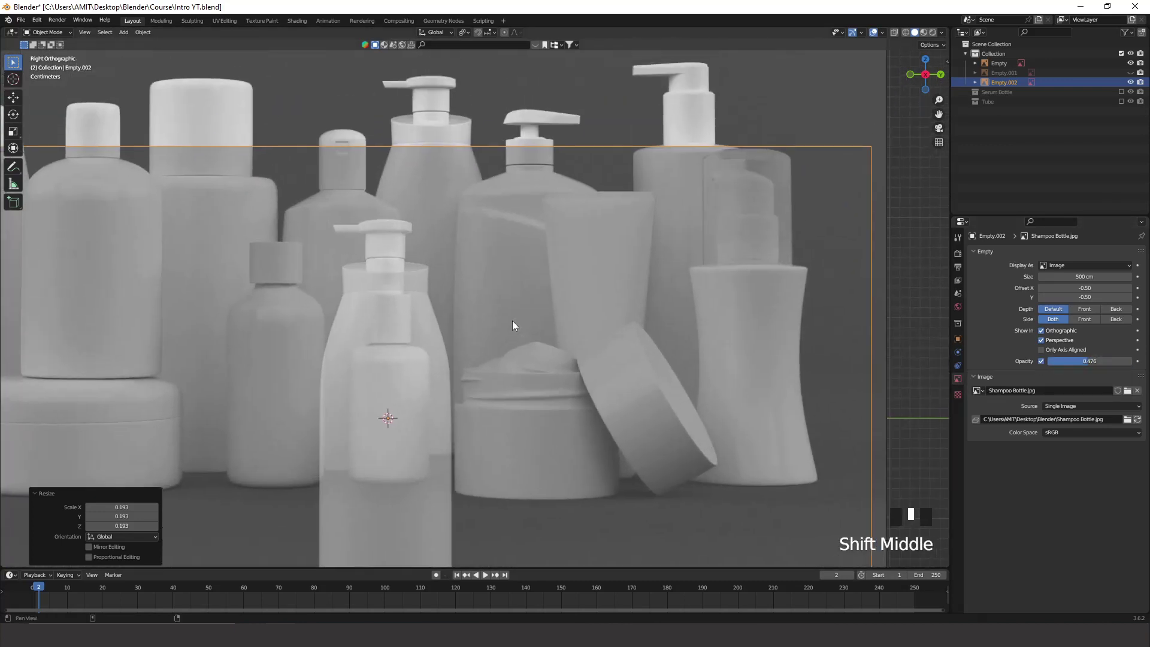
key(g)
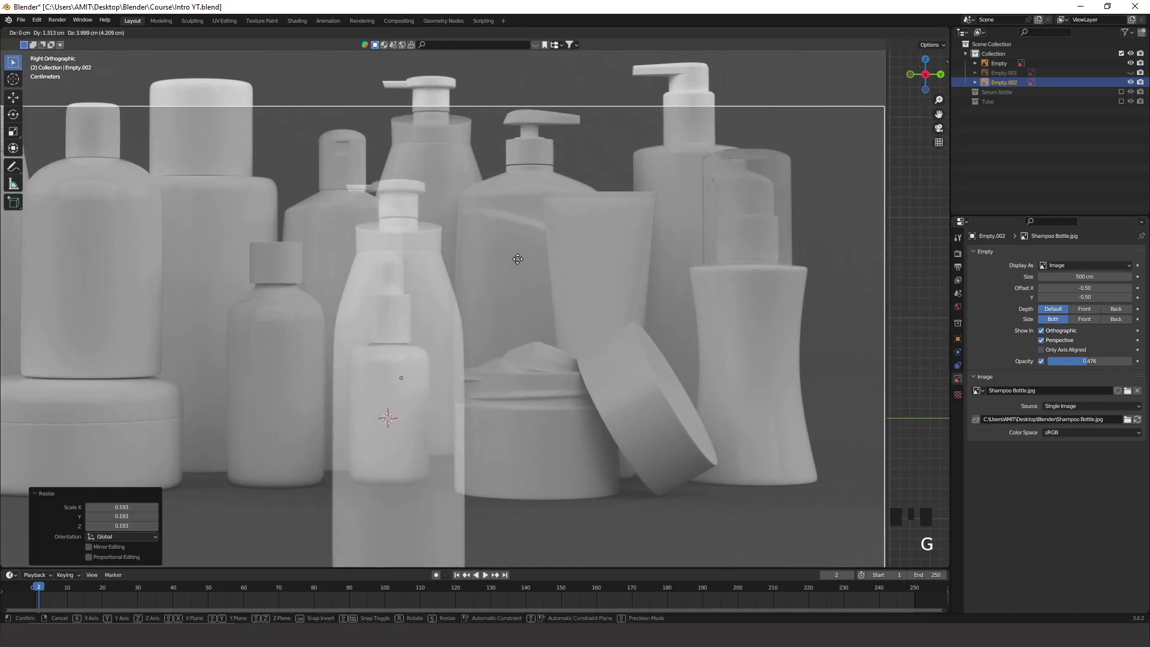
click(540, 180)
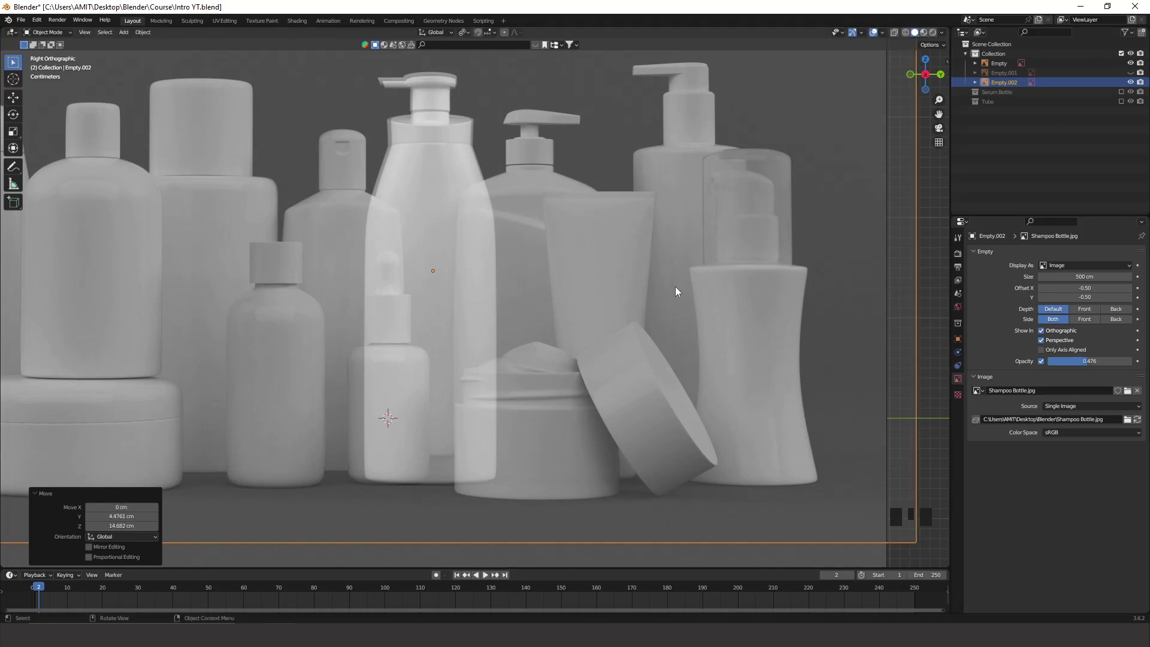
Scale the shampoo bottle image by about 0.973 and raise it about 0.21 cm to match the bottle behind
key(s)
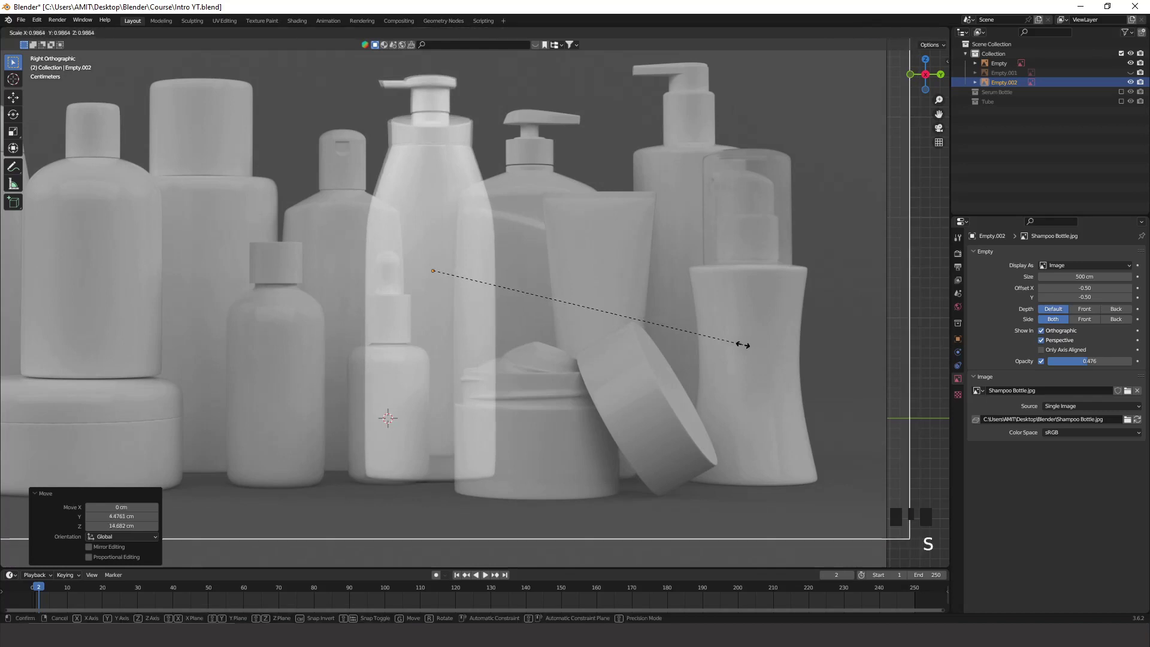
click(737, 342)
shift+middle_drag(606, 293, 541, 290)
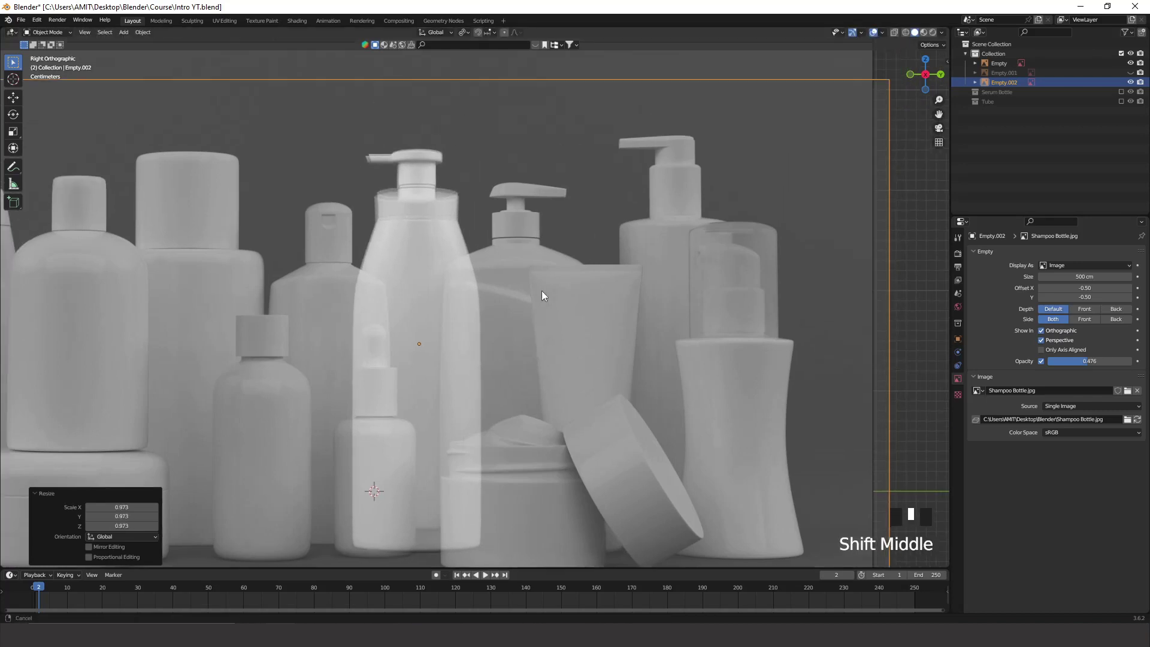
key(g)
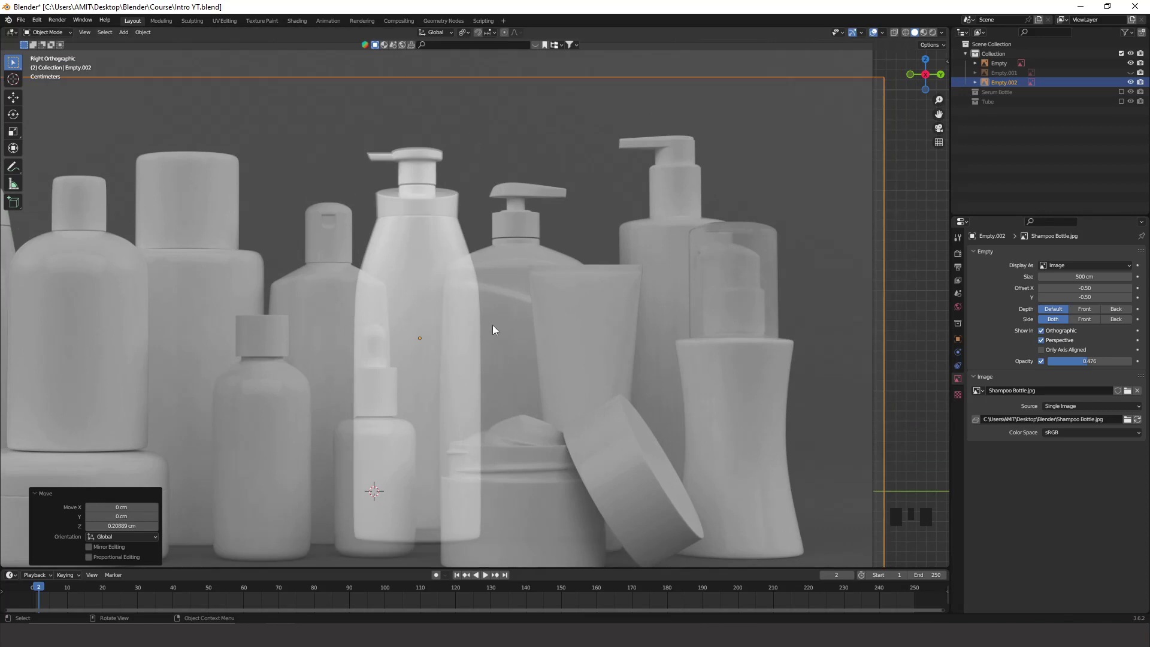
Hide the group reference image and return to the right orthographic view of the shampoo bottle image
scroll(492, 329, down, 4)
middle_drag(410, 301, 509, 309)
click(310, 285)
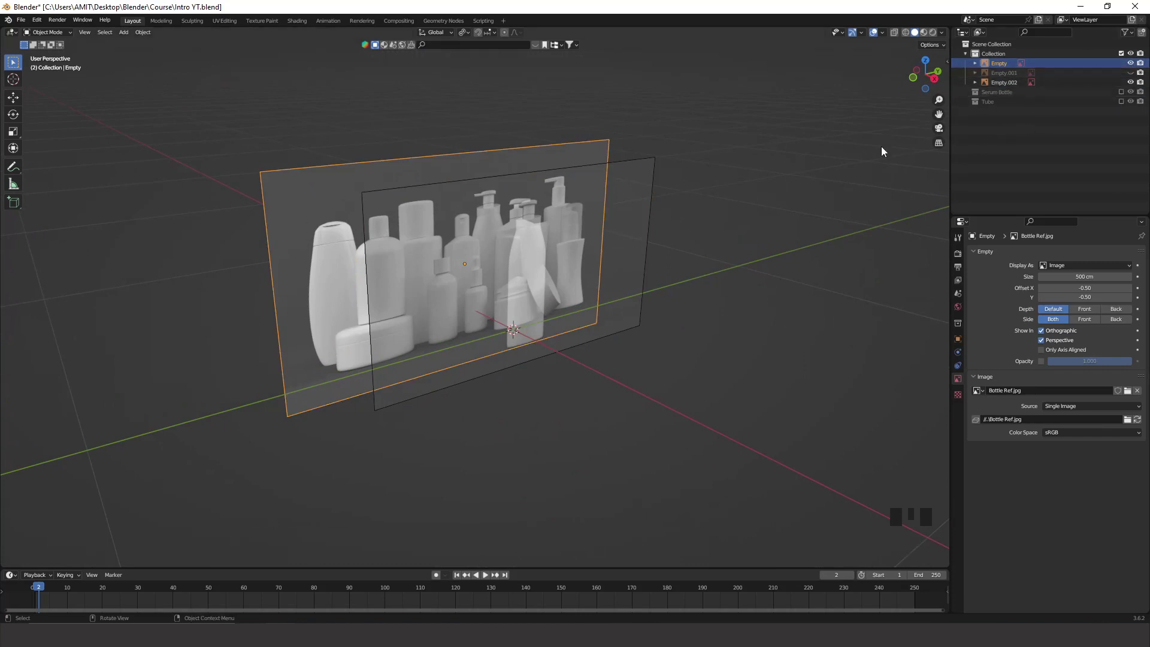
key(h)
click(935, 78)
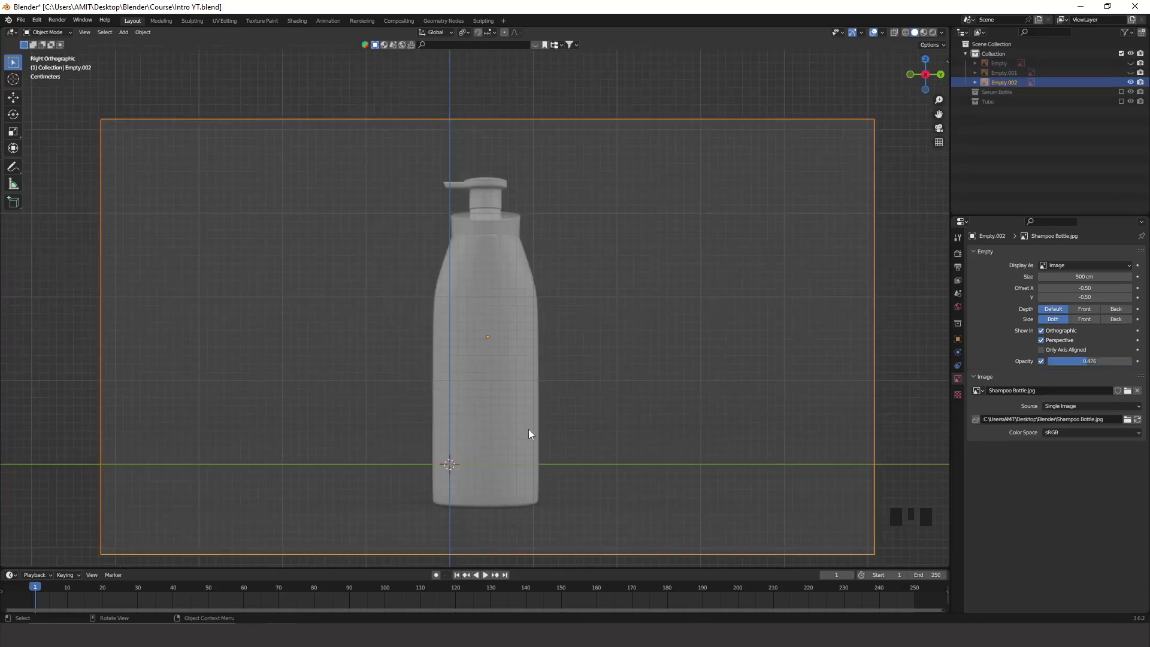
Turn off opacity blending for the shampoo bottle image and clear its location to the world origin
click(1041, 361)
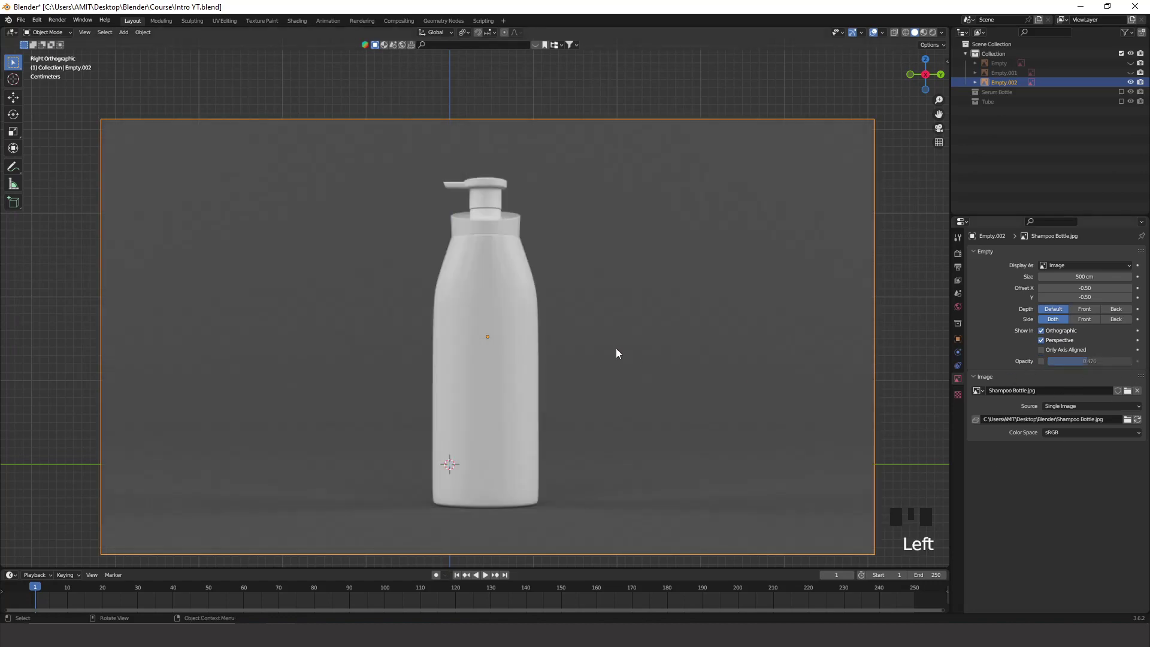
scroll(617, 356, down, 2)
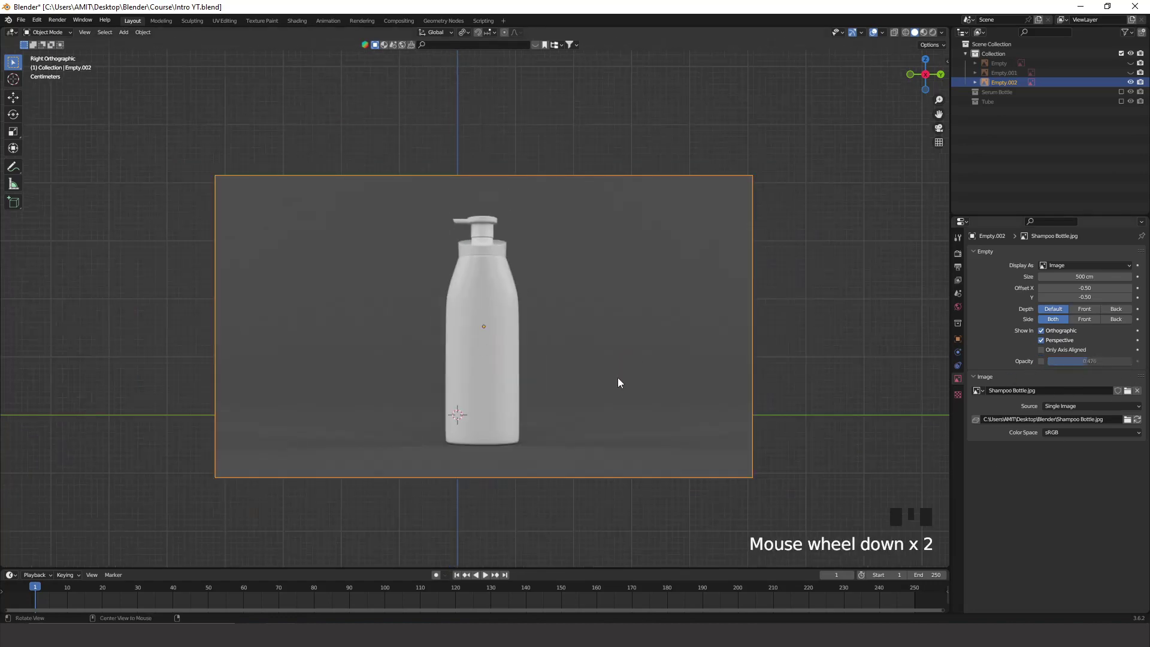
key(alt+g)
scroll(547, 393, down, 1)
scroll(546, 393, down, 1)
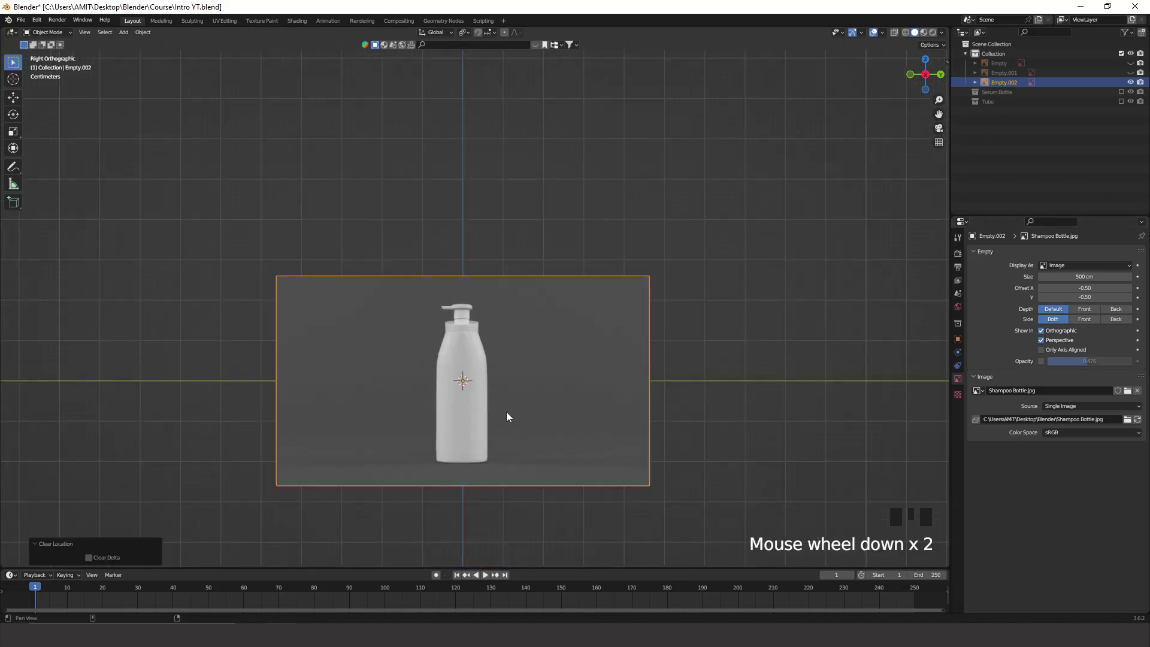
Move the shampoo bottle image back about 35.45 cm along negative X and return to the right orthographic view
shift+middle_drag(364, 327, 368, 276)
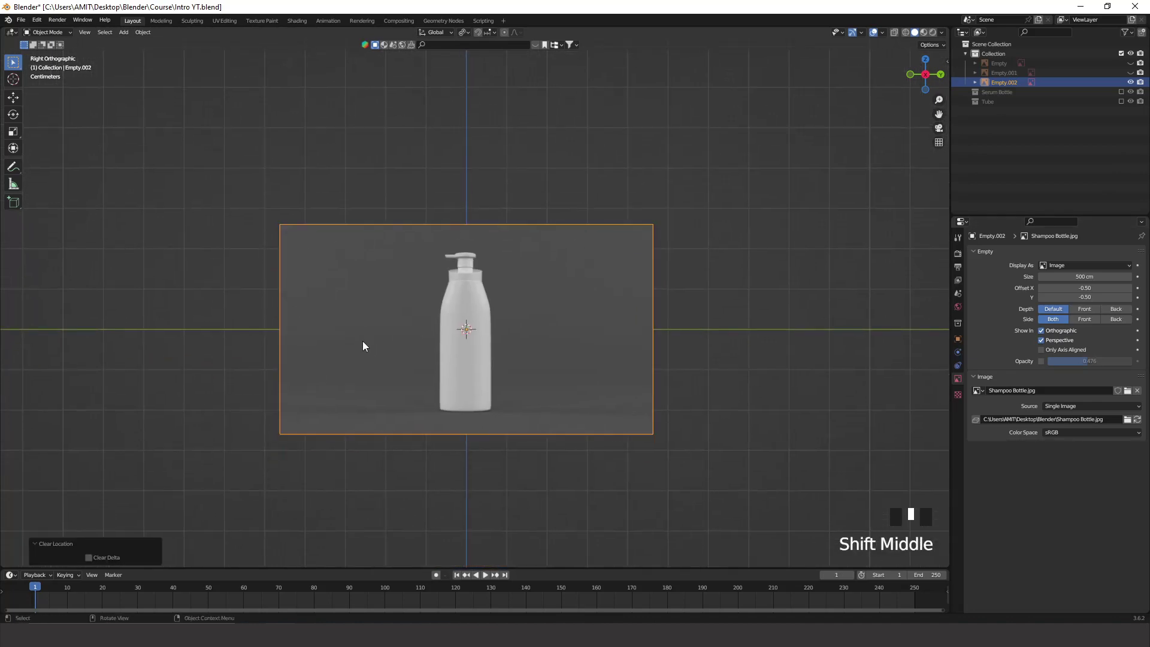
middle_drag(405, 331, 610, 354)
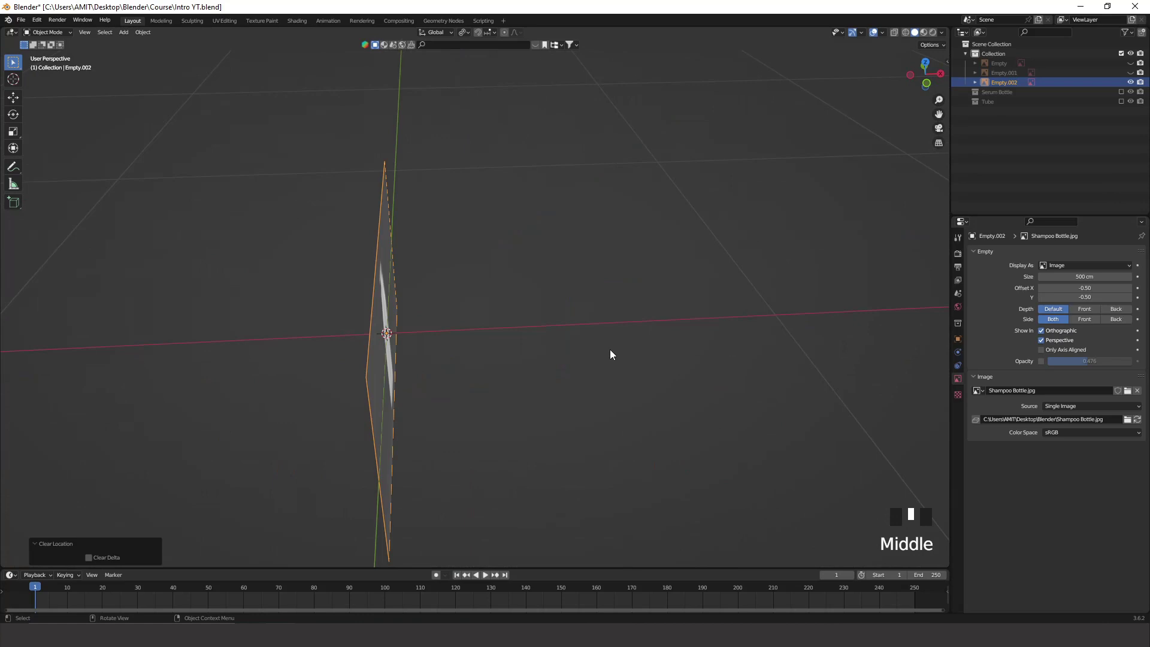
key(g)
key(x)
click(465, 352)
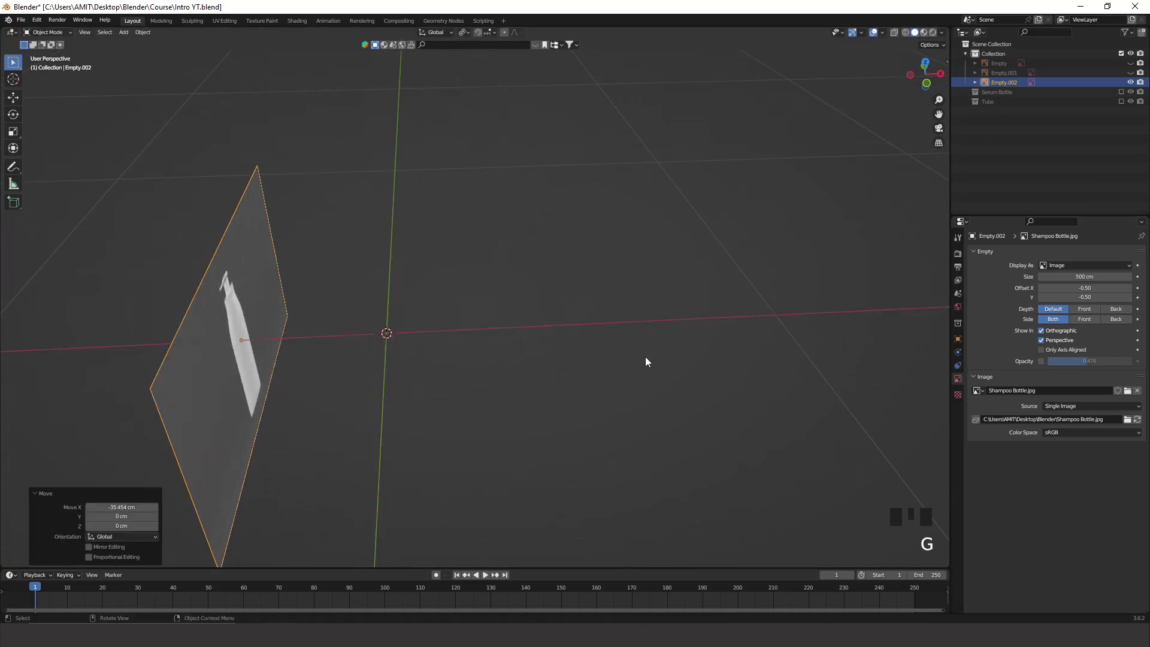
middle_drag(645, 362, 511, 352)
scroll(565, 304, up, 2)
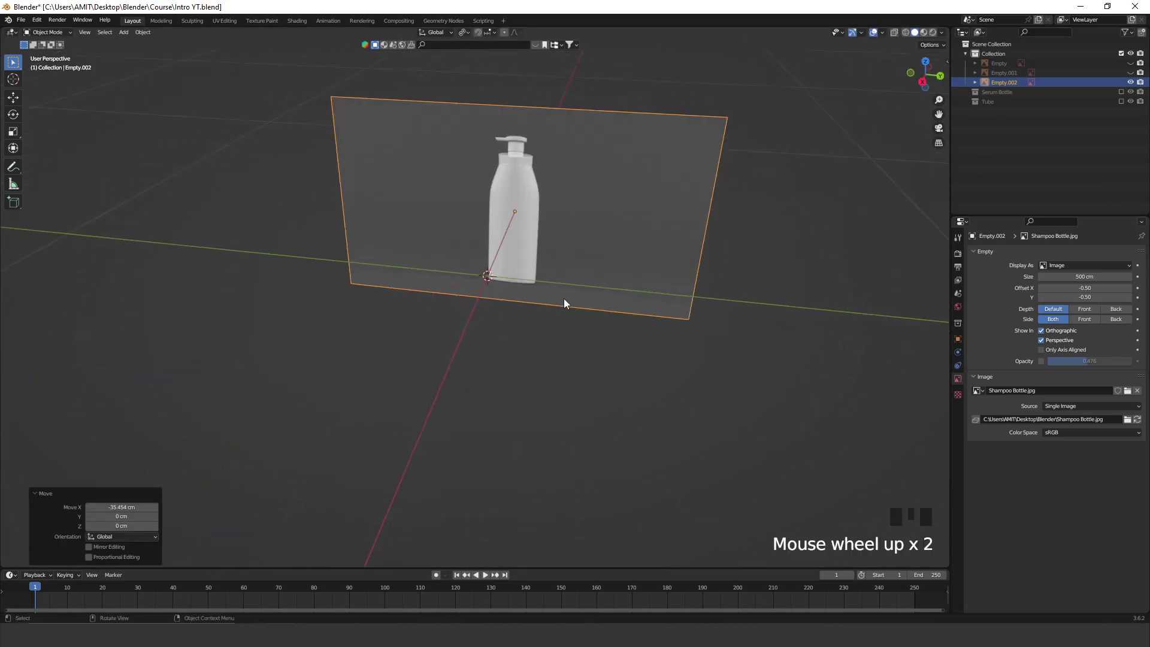
scroll(564, 303, up, 1)
click(923, 82)
scroll(605, 297, down, 1)
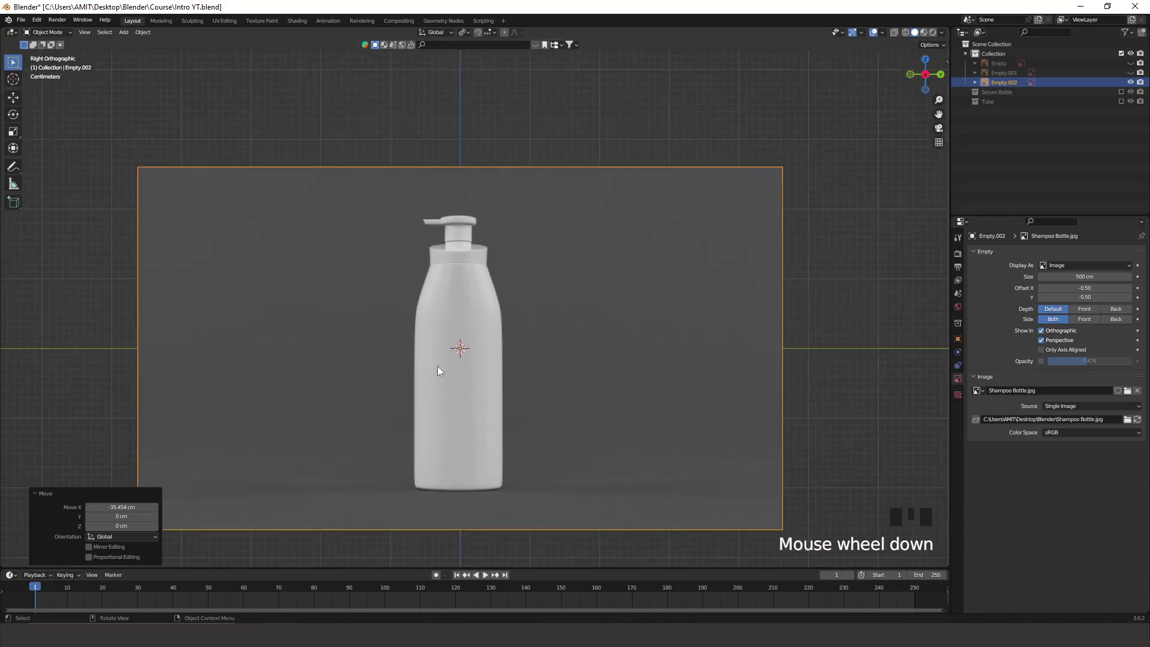
Add a cylinder mesh and scale it by about 0.143 and again by about 0.444 to match the bottle's width
scroll(437, 366, down, 2)
key(shift+a)
mouse_move(437, 367)
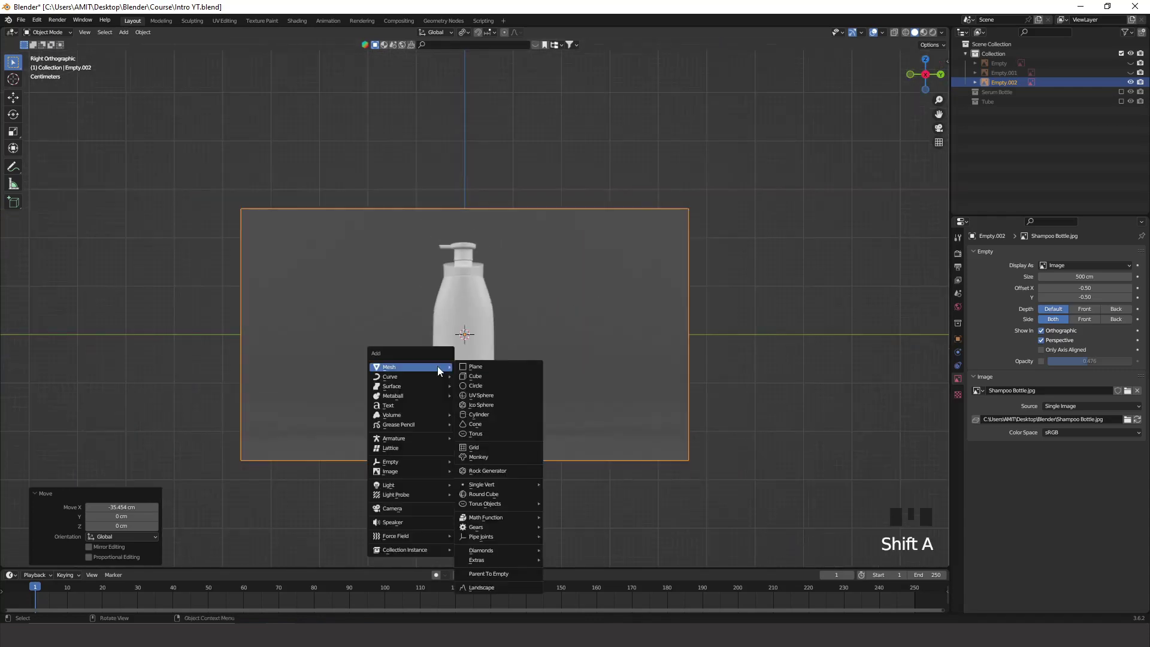
click(502, 414)
scroll(552, 405, down, 11)
key(s)
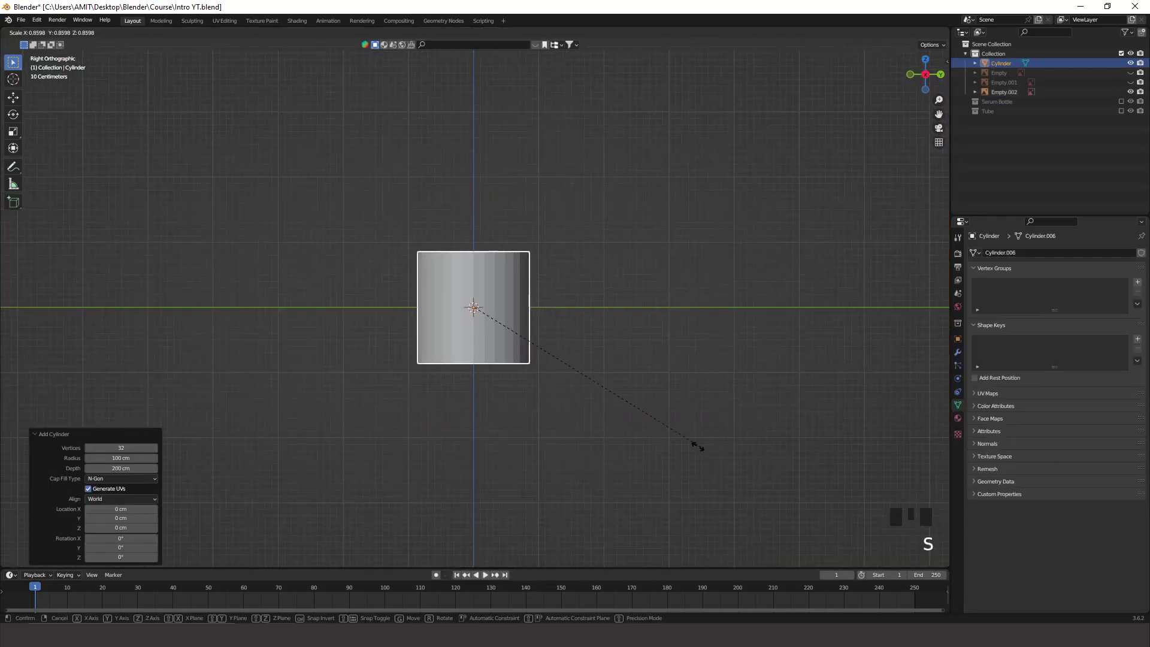
click(497, 344)
scroll(501, 347, up, 12)
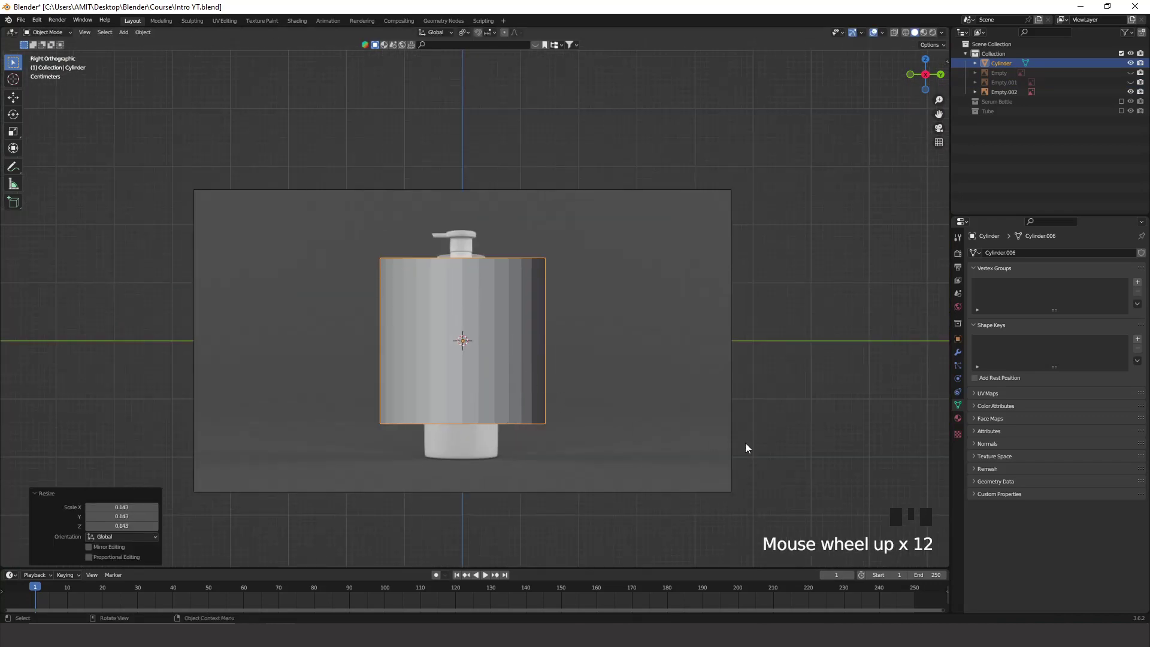
key(s)
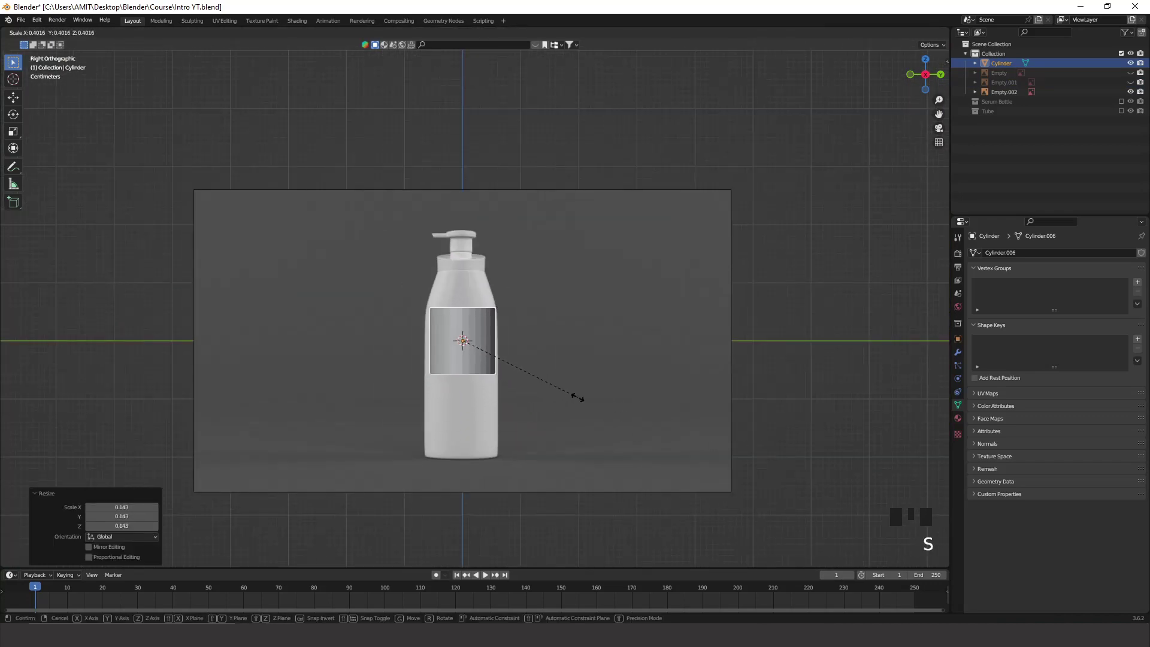
click(584, 400)
scroll(389, 300, up, 2)
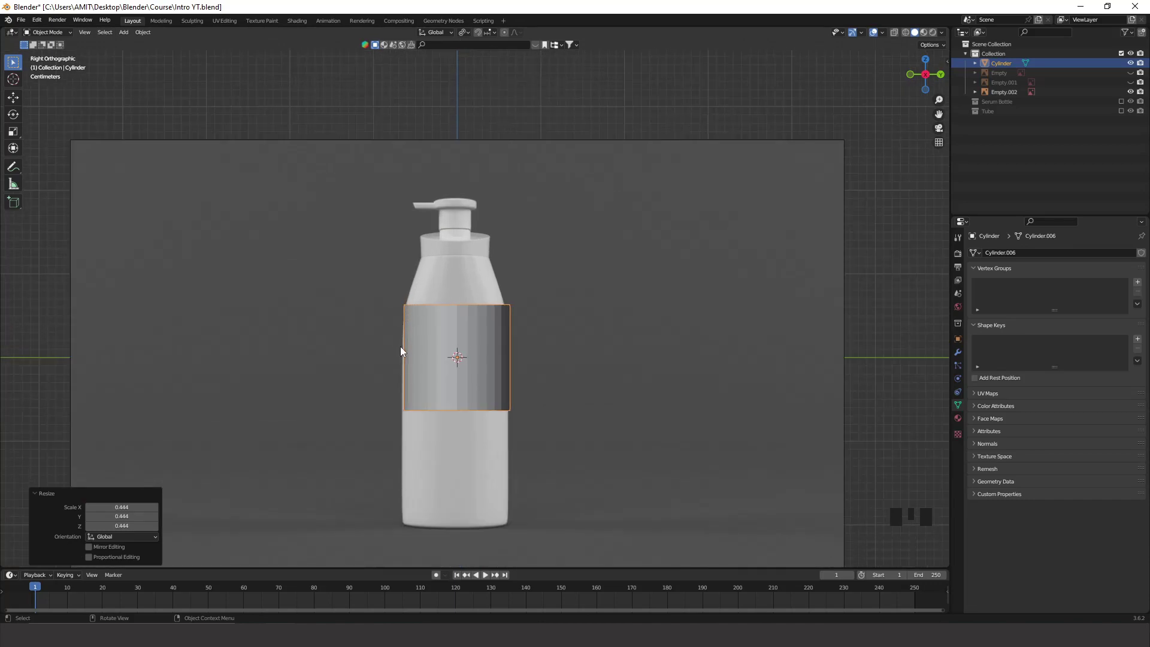
Lower the cylinder about 7.88 cm along Z onto the straight part of the bottle body
key(g)
key(z)
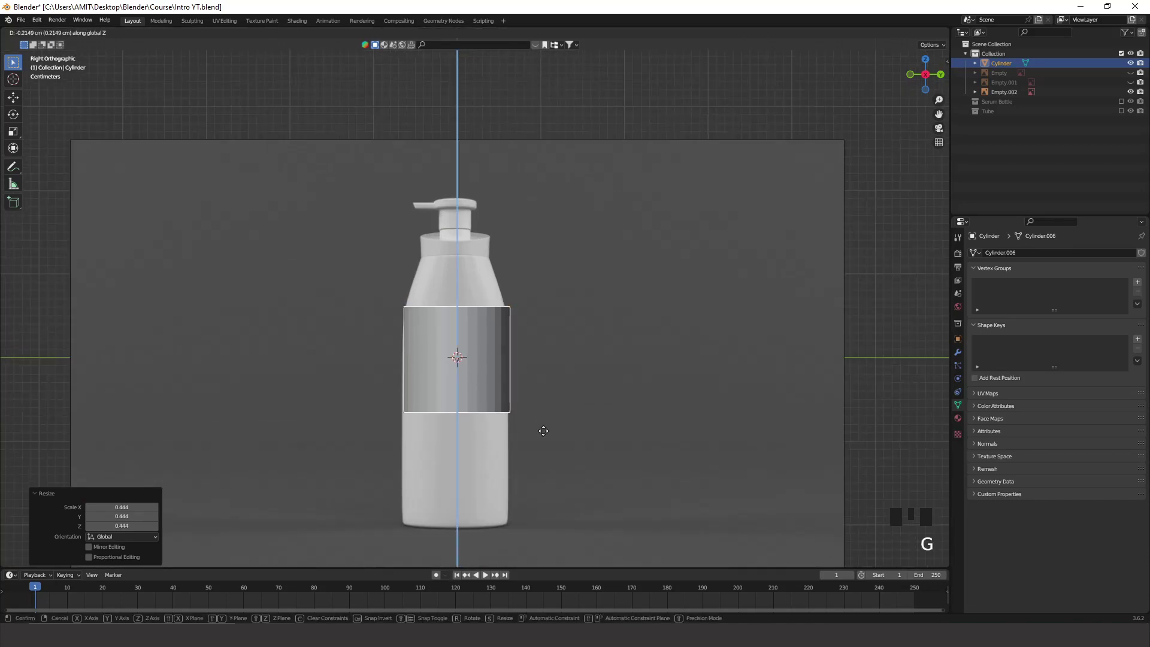
click(560, 465)
scroll(560, 465, up, 3)
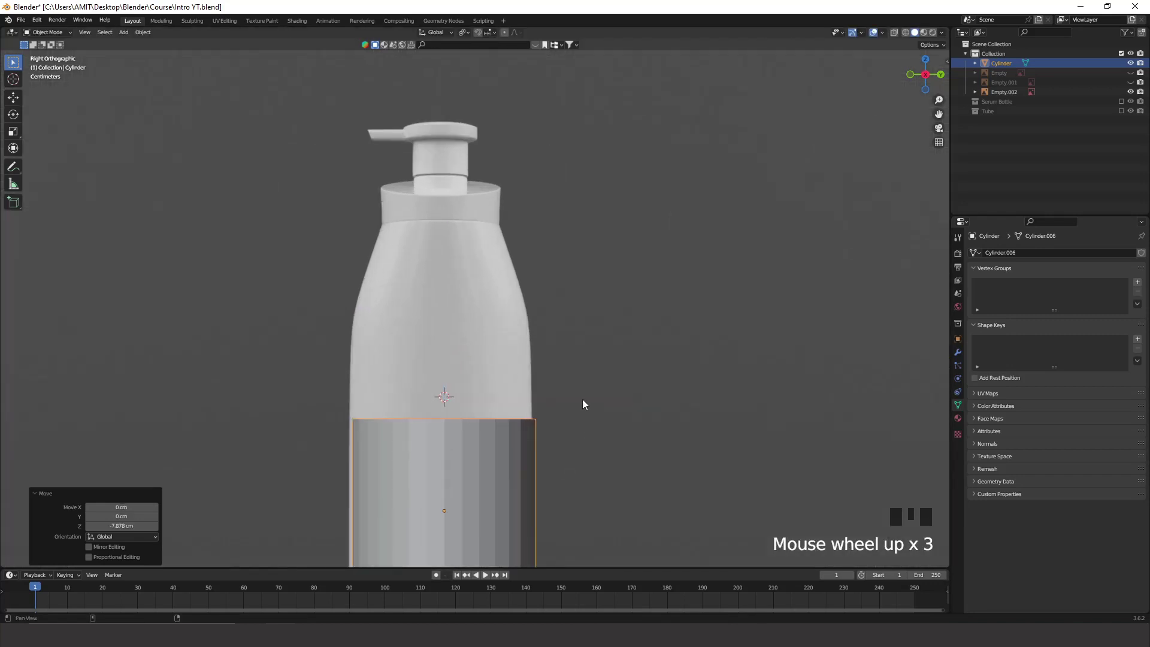
Shift the shampoo bottle image about 0.26 cm along Y to line its sides up with the cylinder
shift+middle_drag(583, 399, 592, 339)
scroll(600, 344, up, 1)
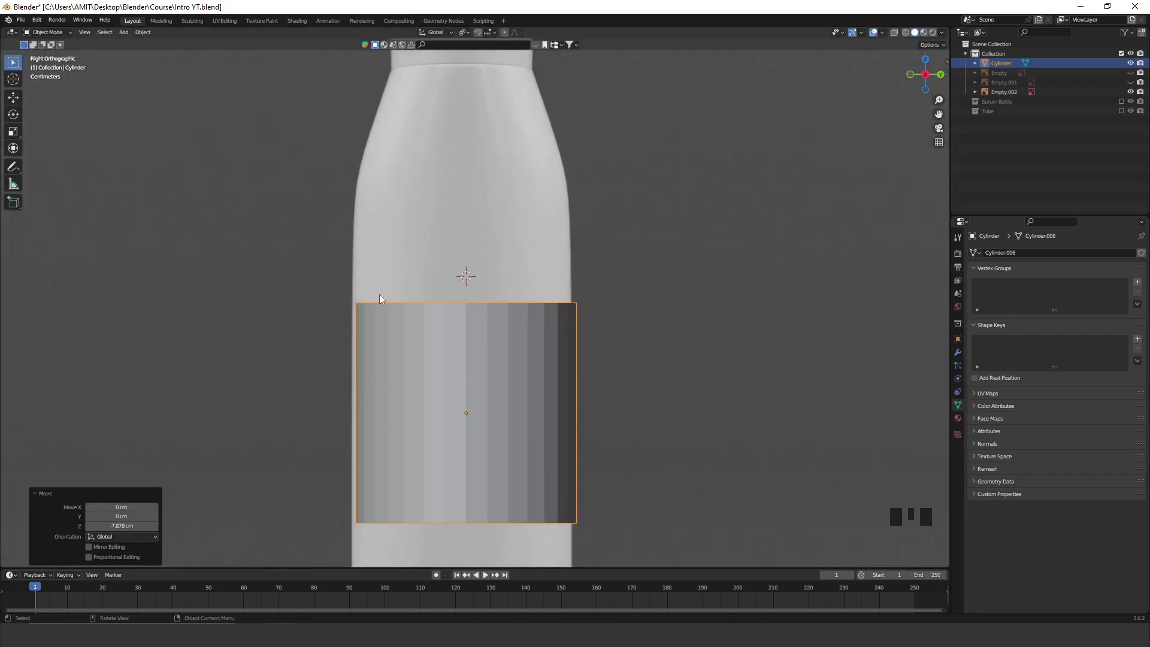
click(640, 272)
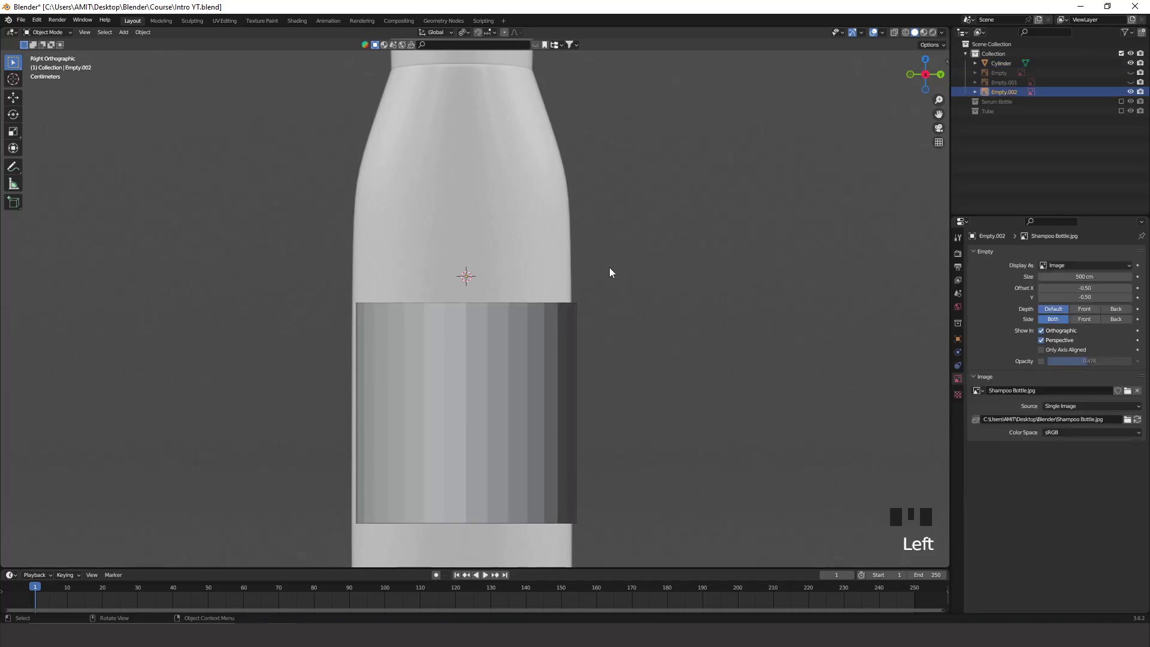
key(g)
key(y)
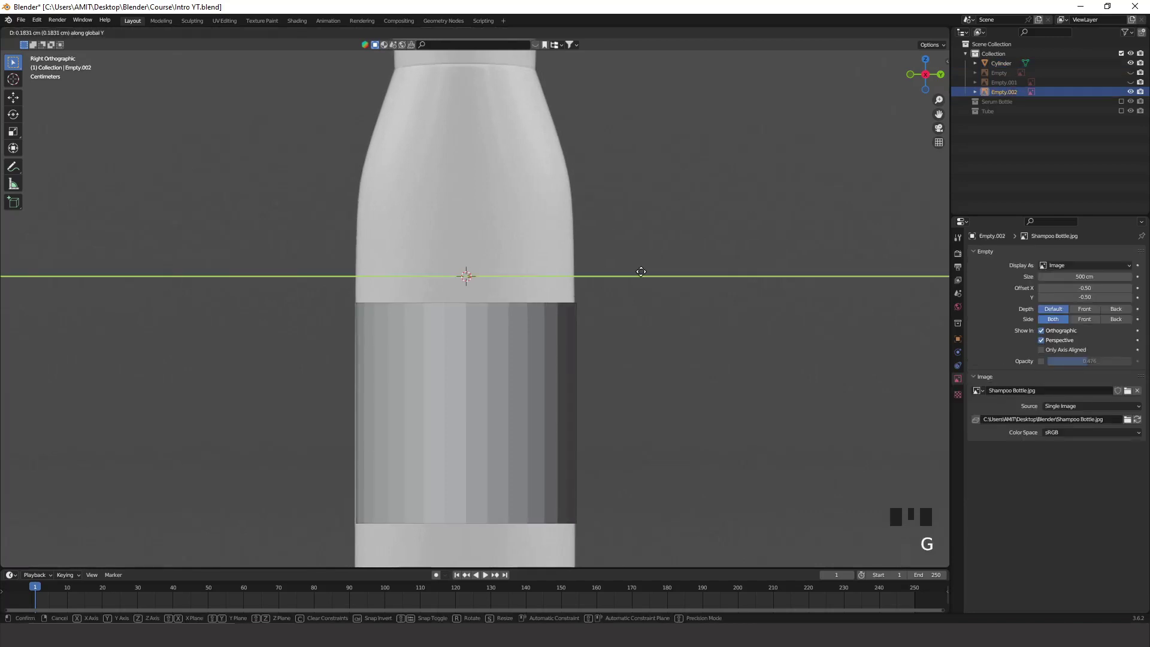
click(655, 271)
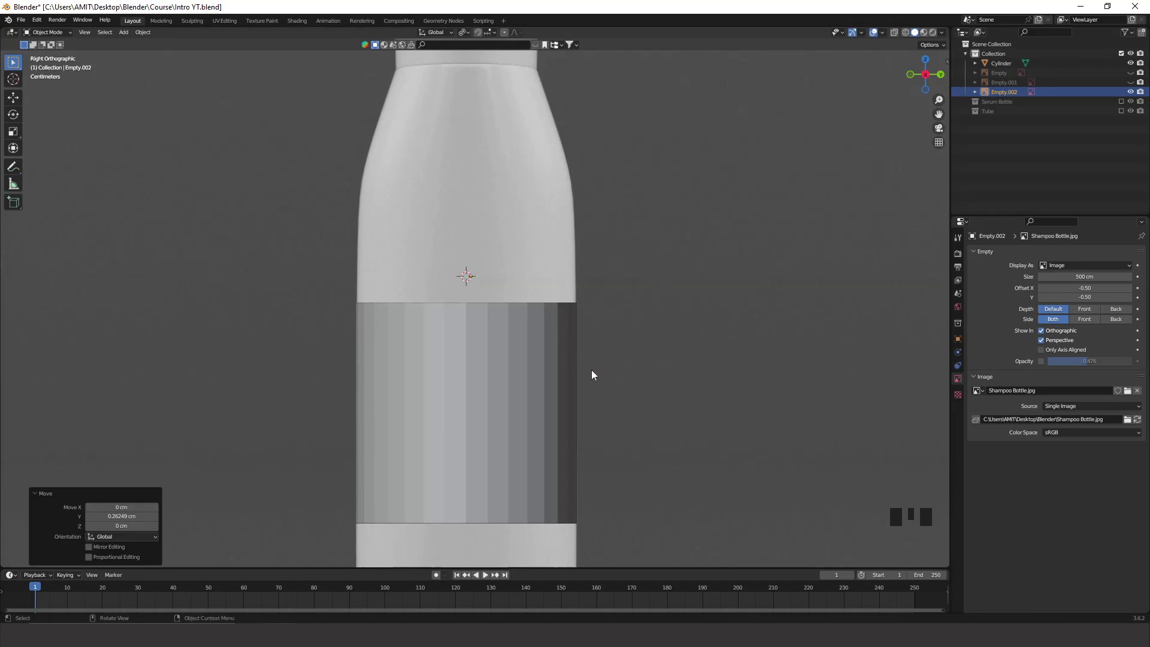
Put the cylinder in Edit Mode with vertex selection and turn on X-ray display
scroll(570, 390, down, 3)
shift+middle_drag(537, 387, 523, 352)
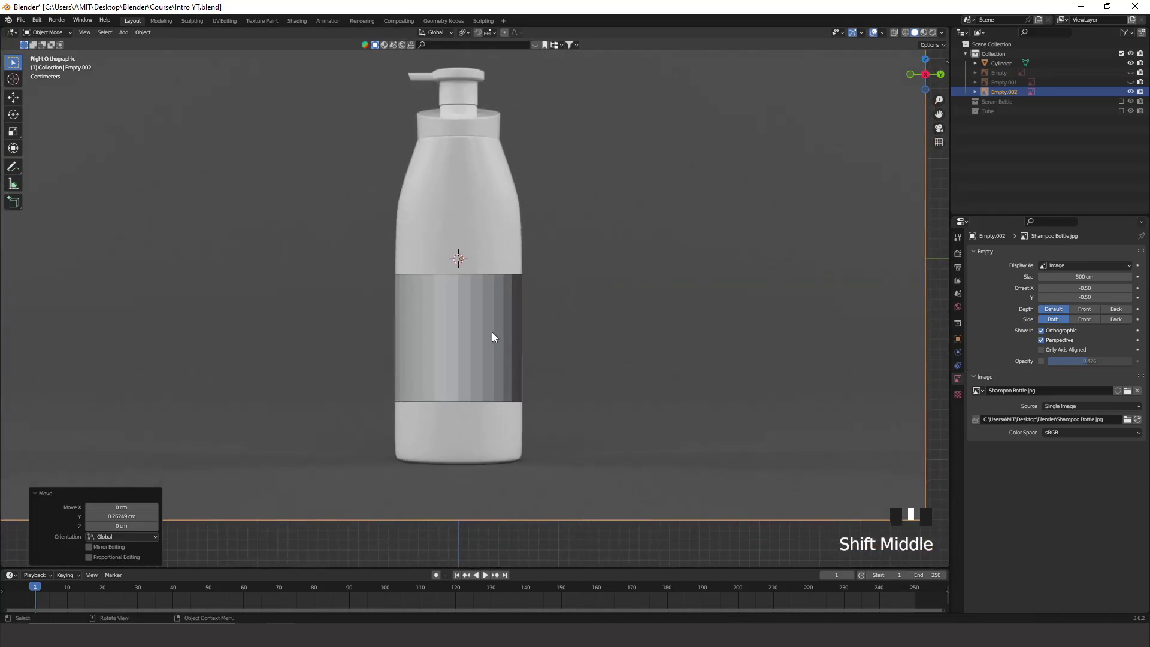
click(463, 317)
click(60, 36)
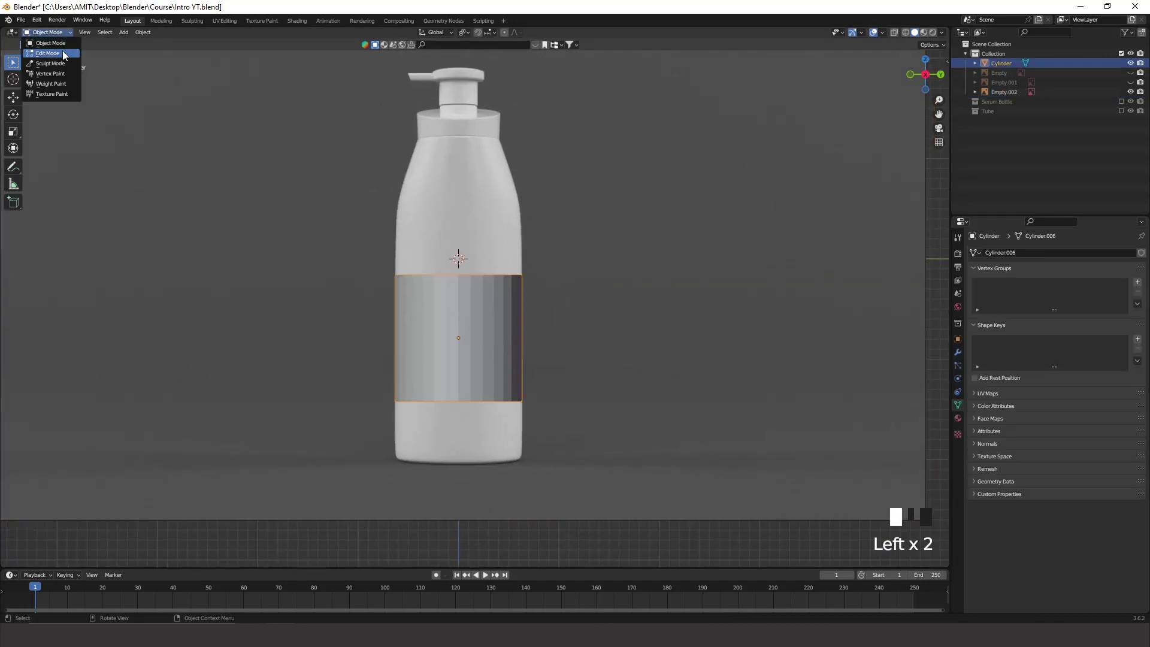
click(45, 55)
shift+middle_drag(593, 344, 585, 416)
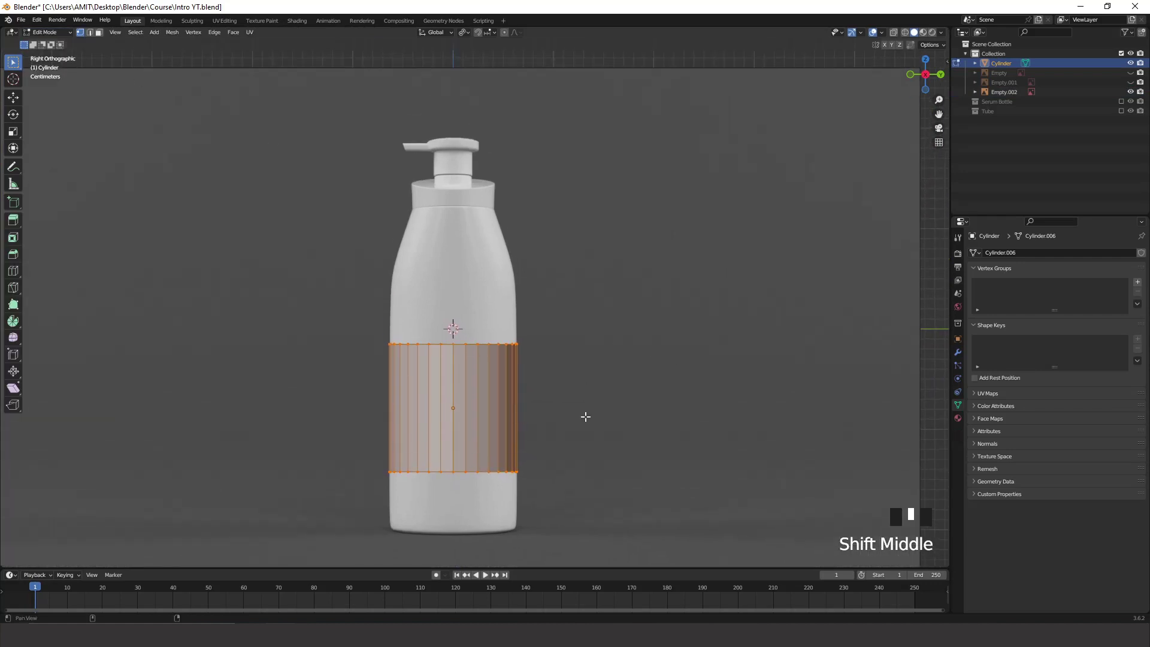
key(1)
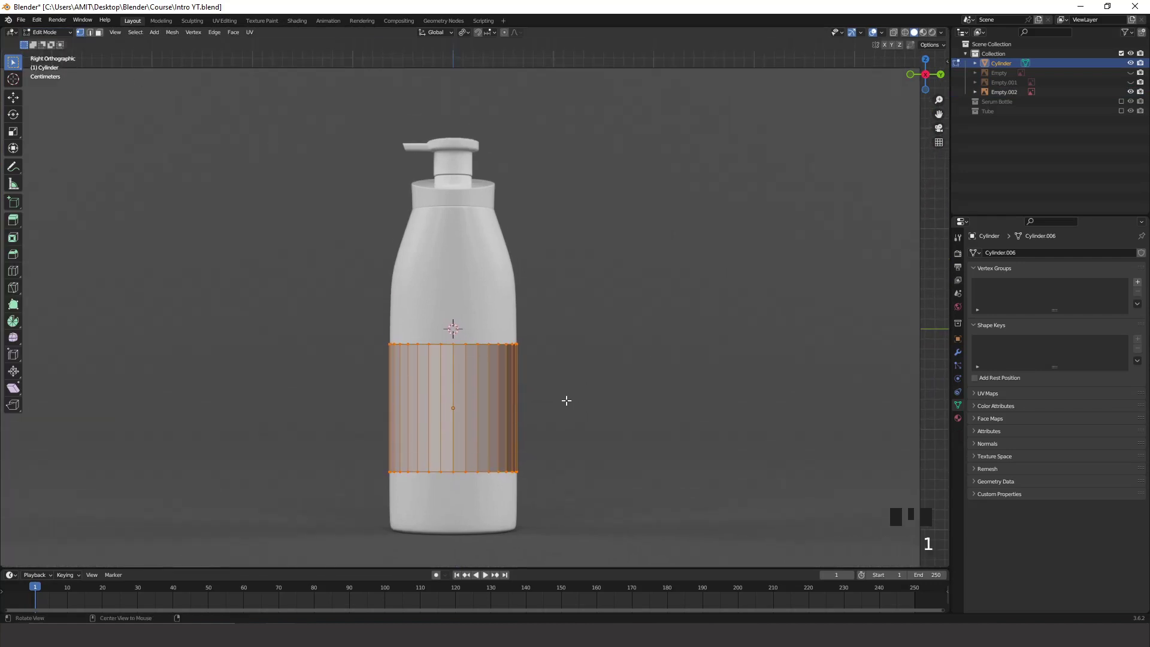
key(alt+z)
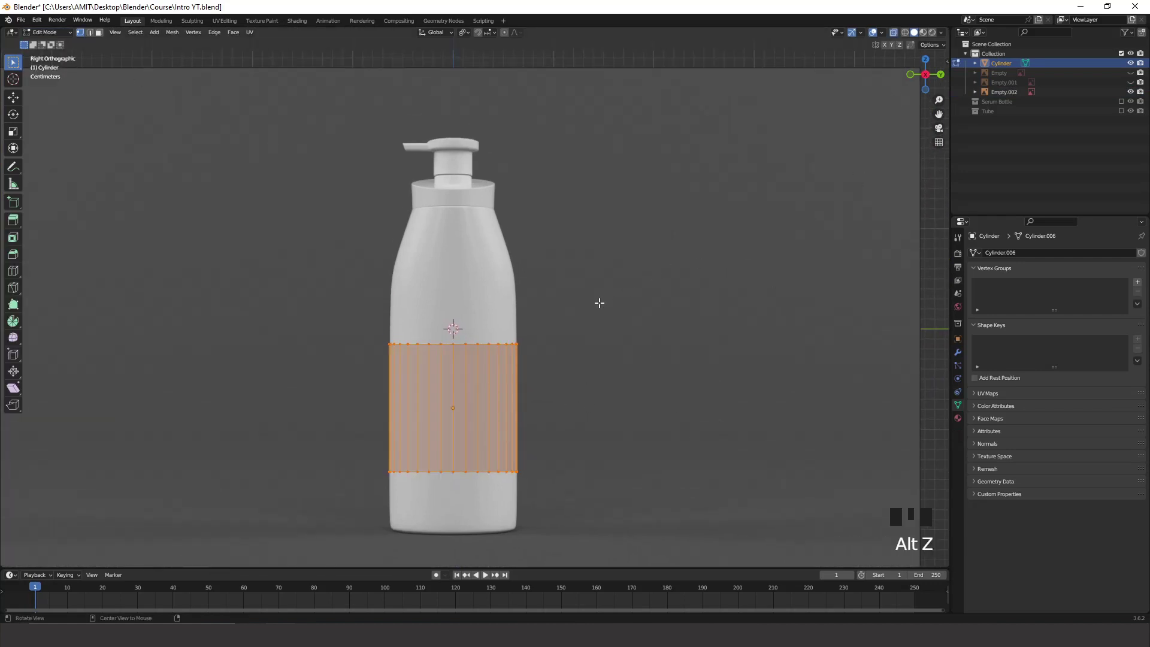
Raise the cylinder's top ring of vertices about 3.85 cm along Z to where the bottle starts to taper
scroll(577, 352, up, 2)
drag(636, 285, 271, 414)
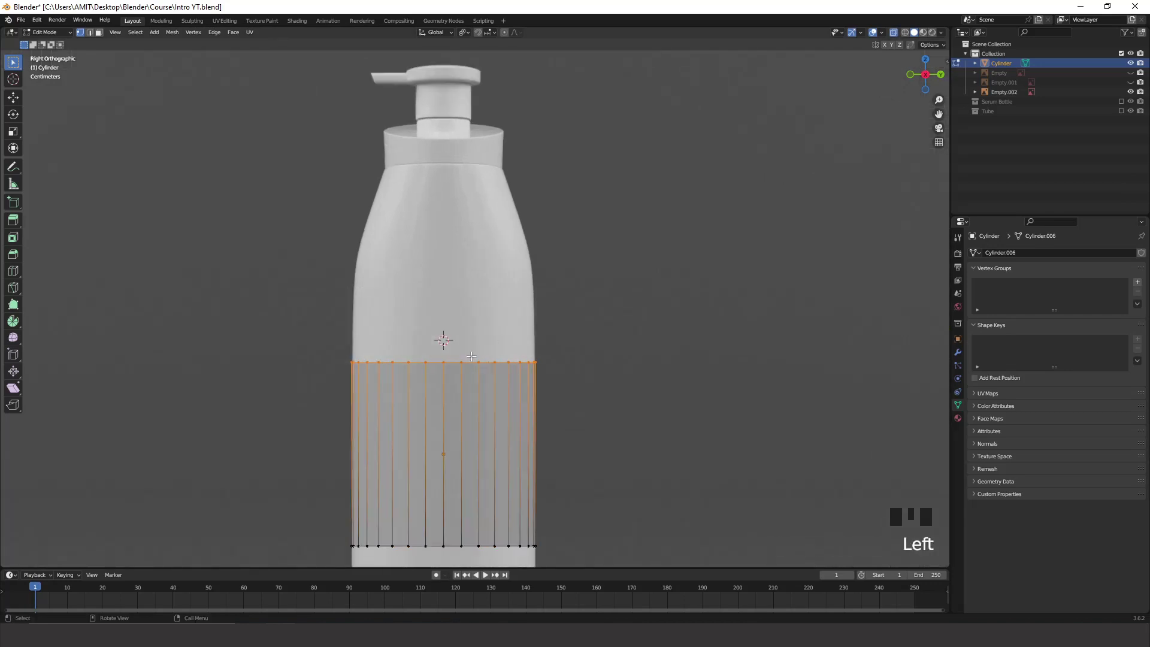
key(g)
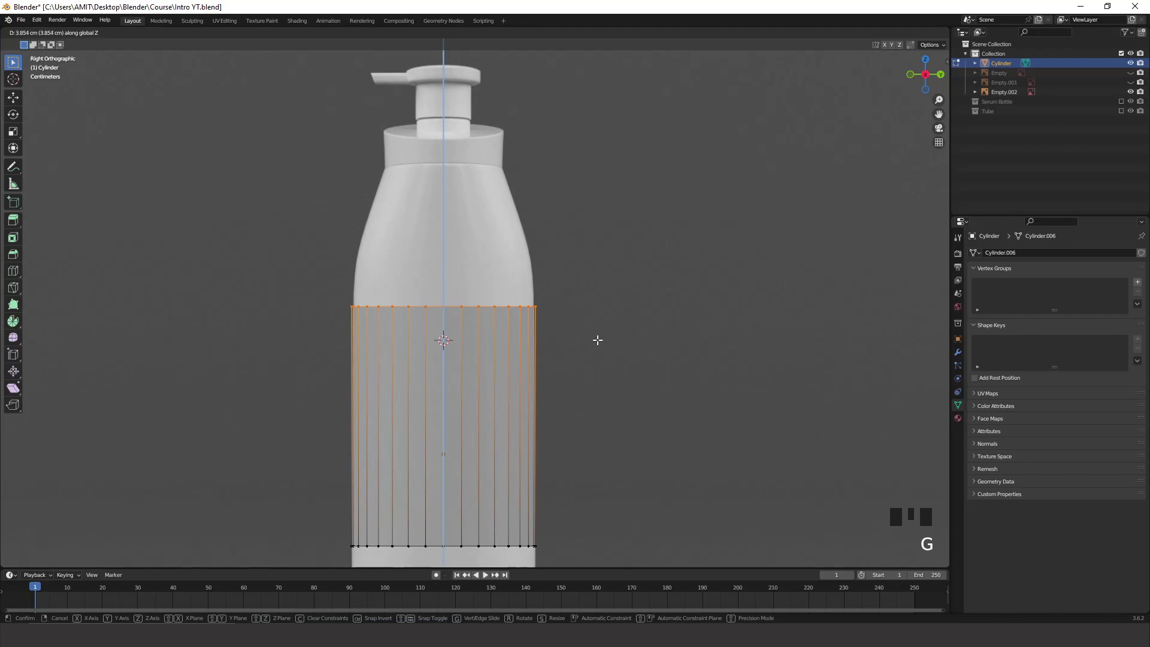
click(598, 337)
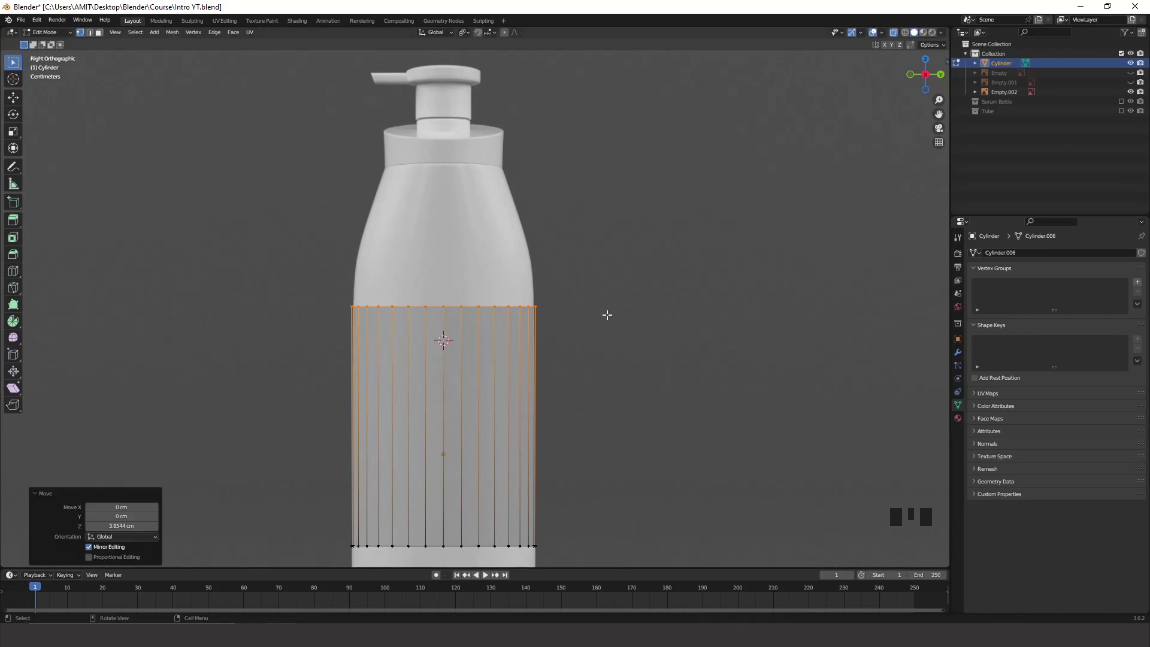
Extrude the cylinder's top about 2.36 cm upward and scale the new ring by about 0.972 to follow the bottle outline
scroll(607, 314, up, 2)
shift+middle_drag(593, 341, 673, 370)
key(e)
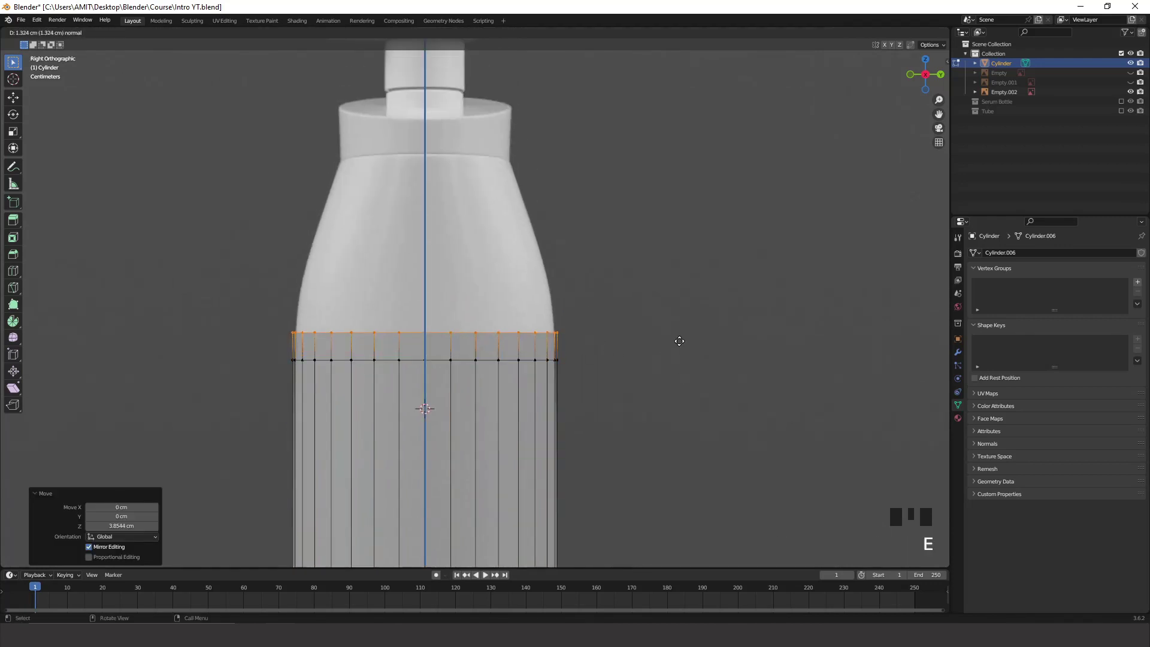
click(682, 328)
key(s)
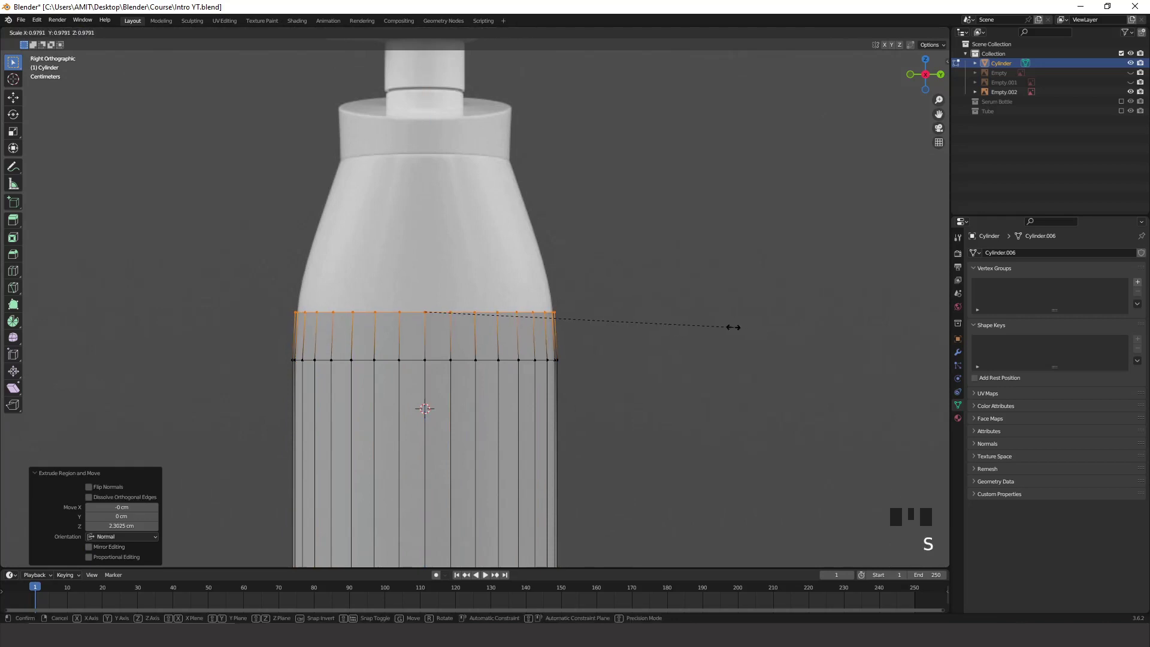
click(731, 326)
Extrude a second shoulder section about 2.2 cm upward and scale its top ring by 0.920
key(e)
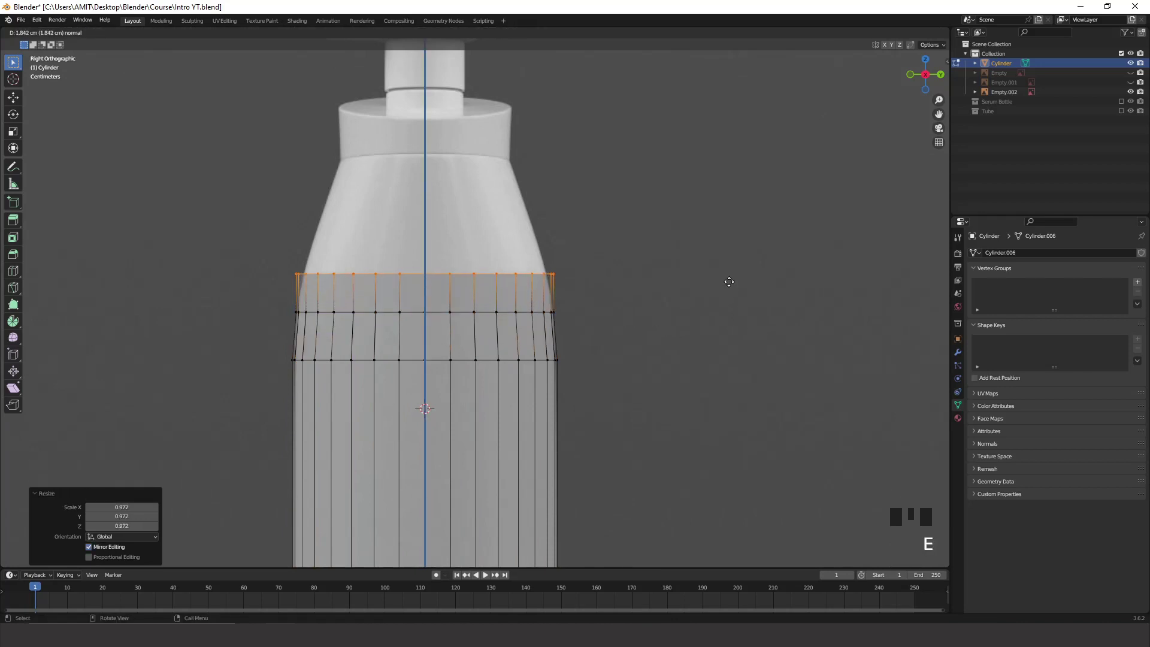
click(729, 282)
key(s)
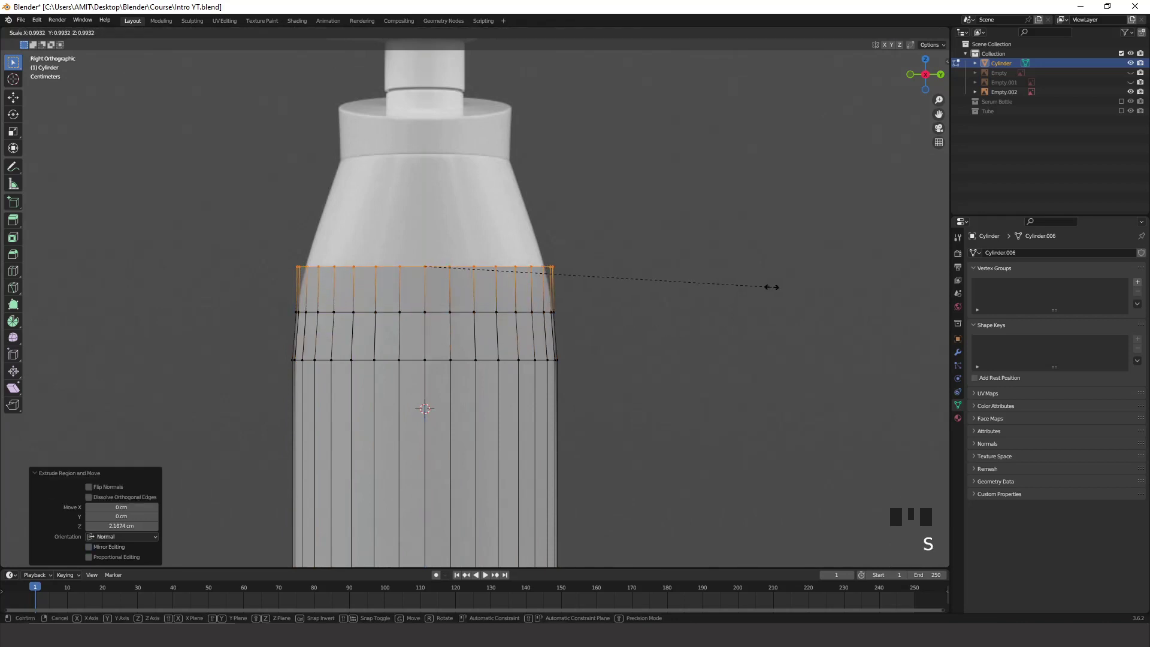
click(746, 281)
Extrude a third shoulder section about 2.79 cm upward and scale its top ring by about 0.853
shift+middle_drag(675, 288, 649, 357)
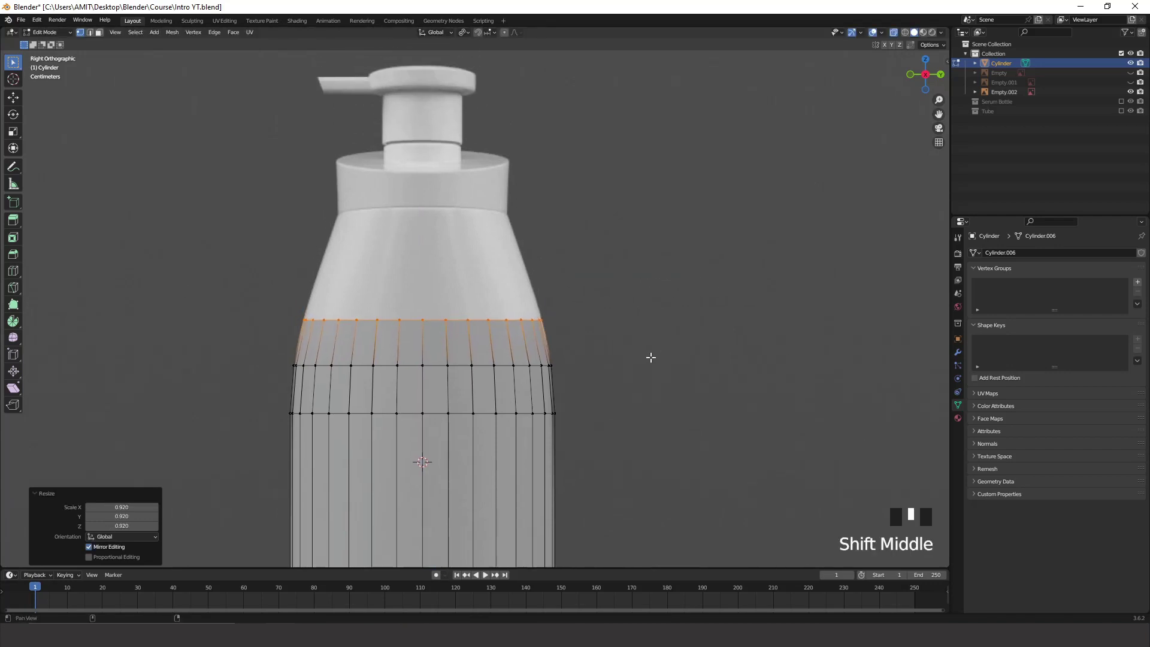
key(e)
click(718, 306)
key(s)
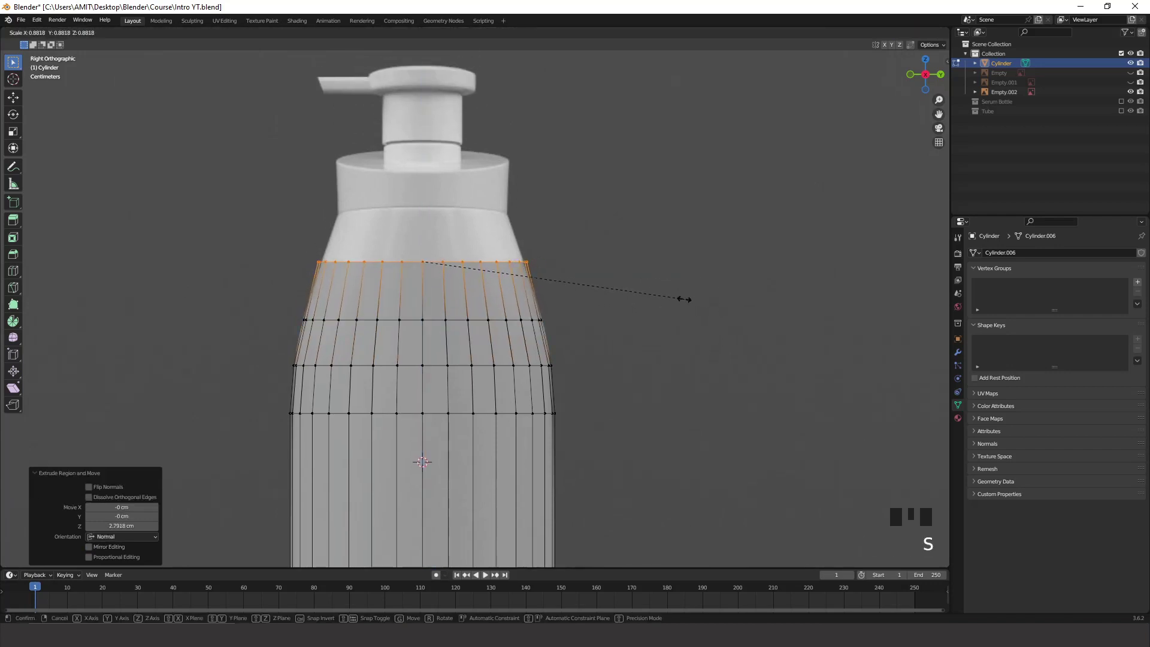
click(658, 285)
Extrude the last shoulder section about 2.68 cm up to the collar and scale its top ring by about 0.814
shift+middle_drag(658, 285, 652, 349)
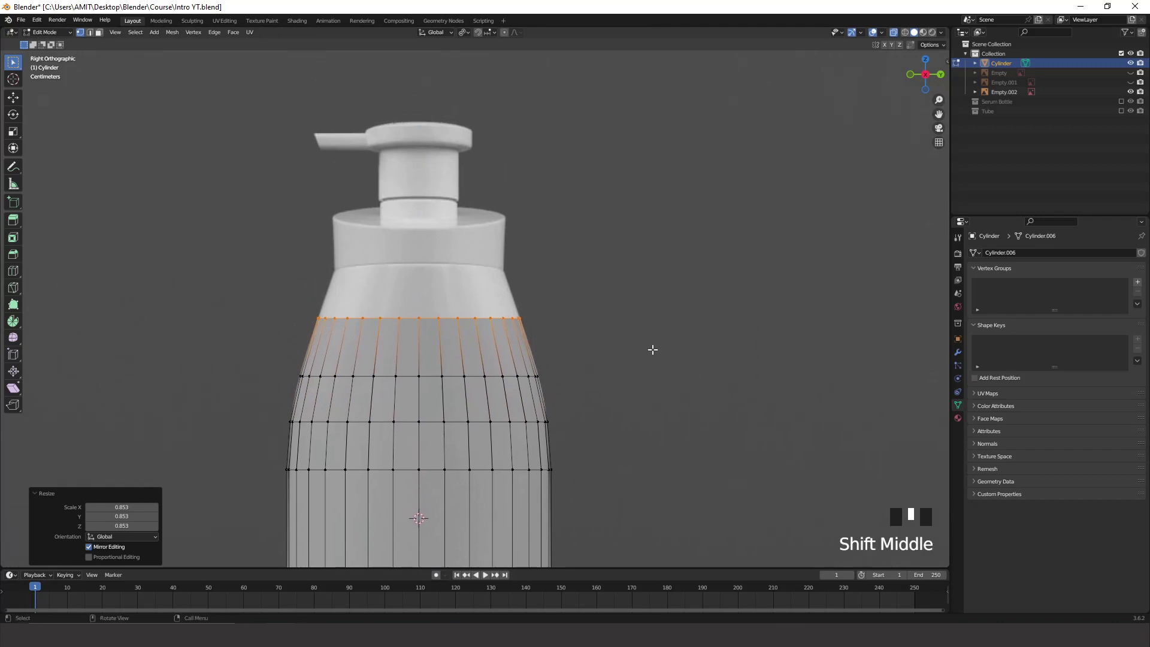
key(e)
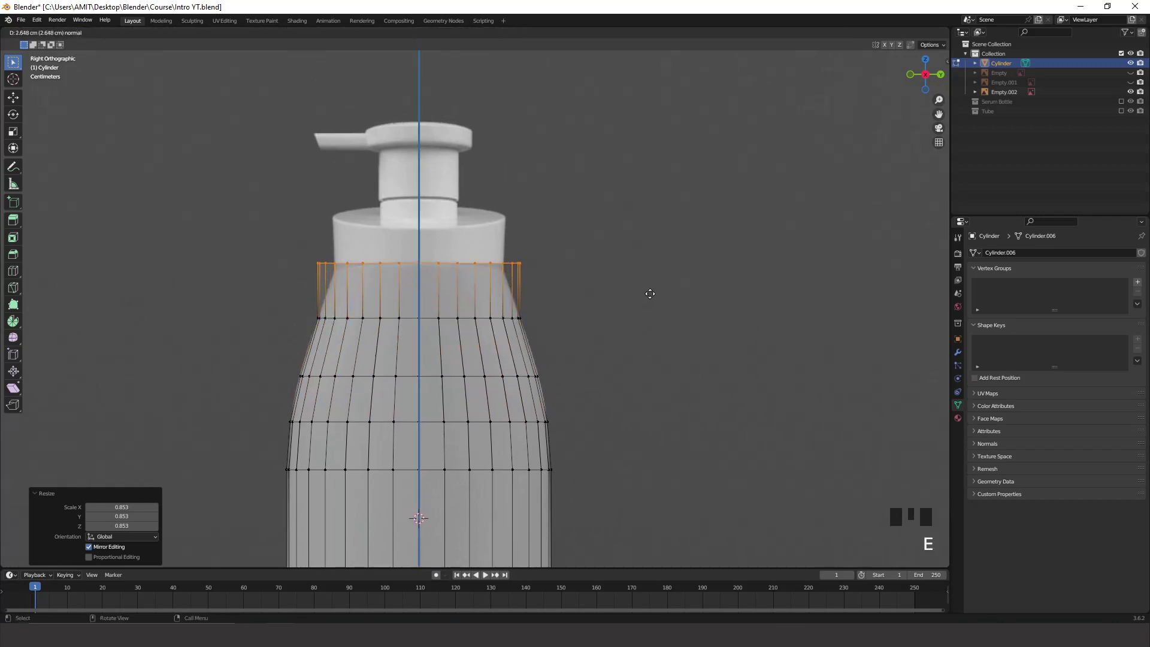
click(650, 294)
key(s)
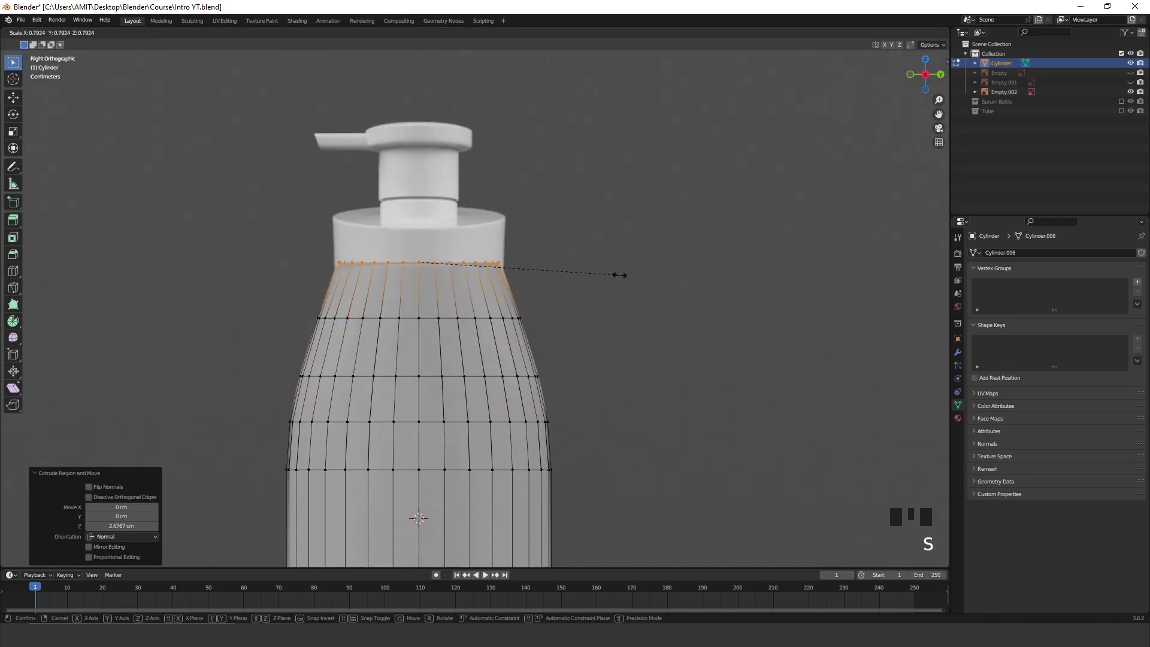
click(626, 278)
Select the bottle body's bottom ring and move it about 4.72 cm straight down toward the base of the reference bottle
scroll(635, 388, down, 2)
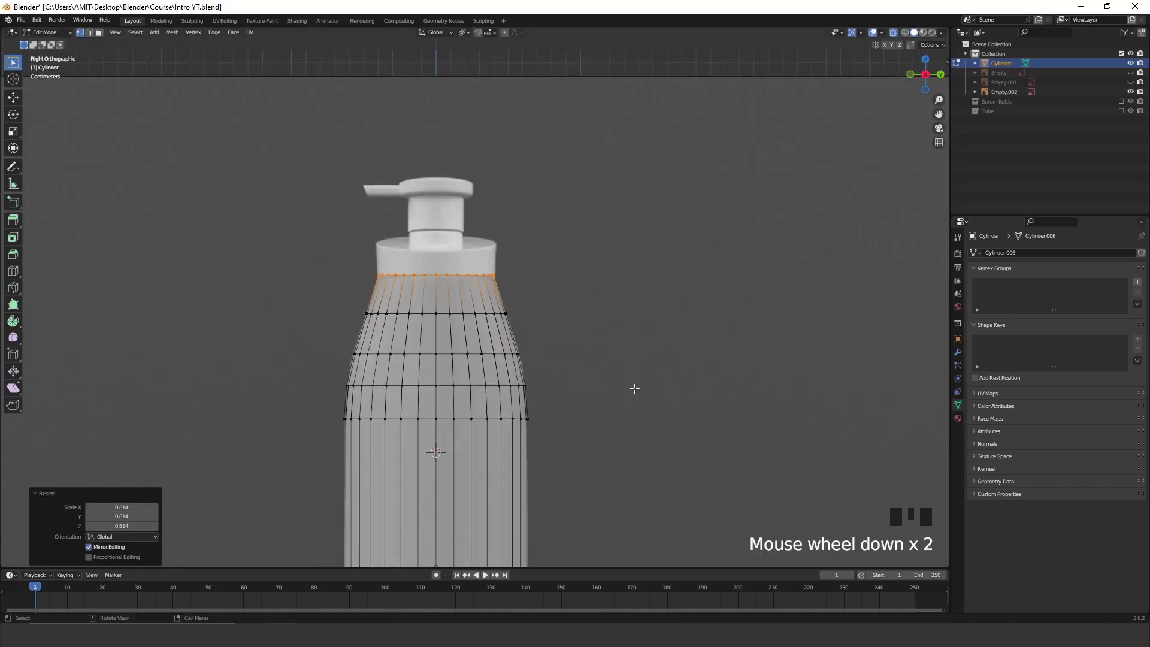
shift+middle_drag(634, 388, 596, 262)
scroll(540, 354, up, 2)
shift+middle_drag(540, 354, 570, 354)
drag(617, 405, 295, 277)
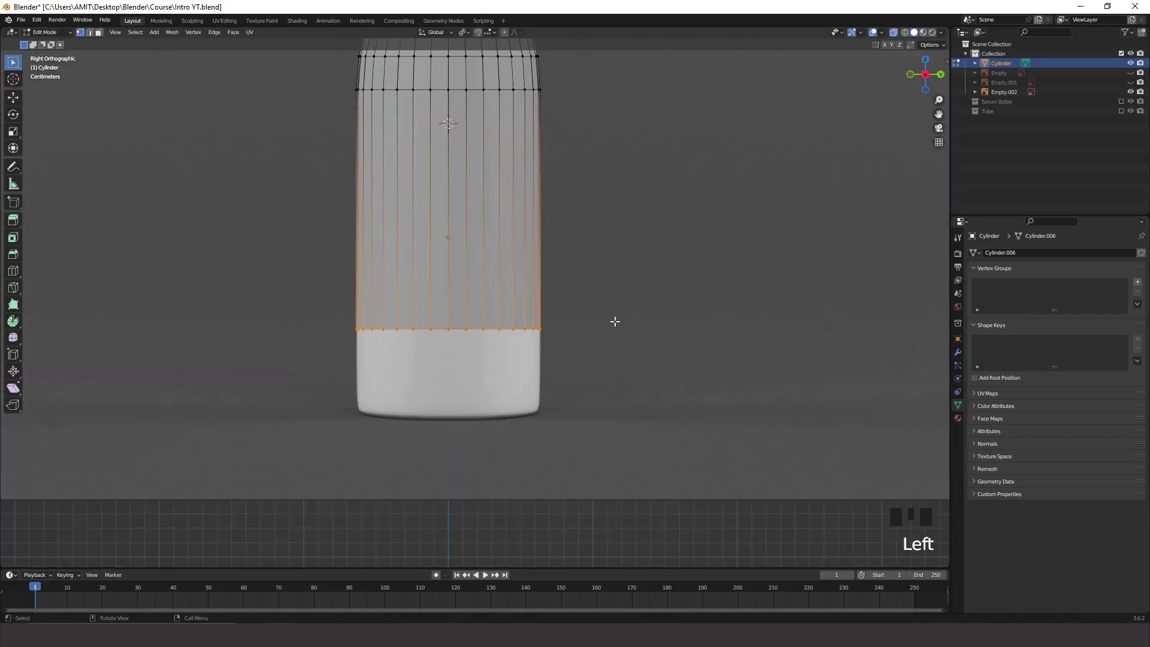
key(g)
key(z)
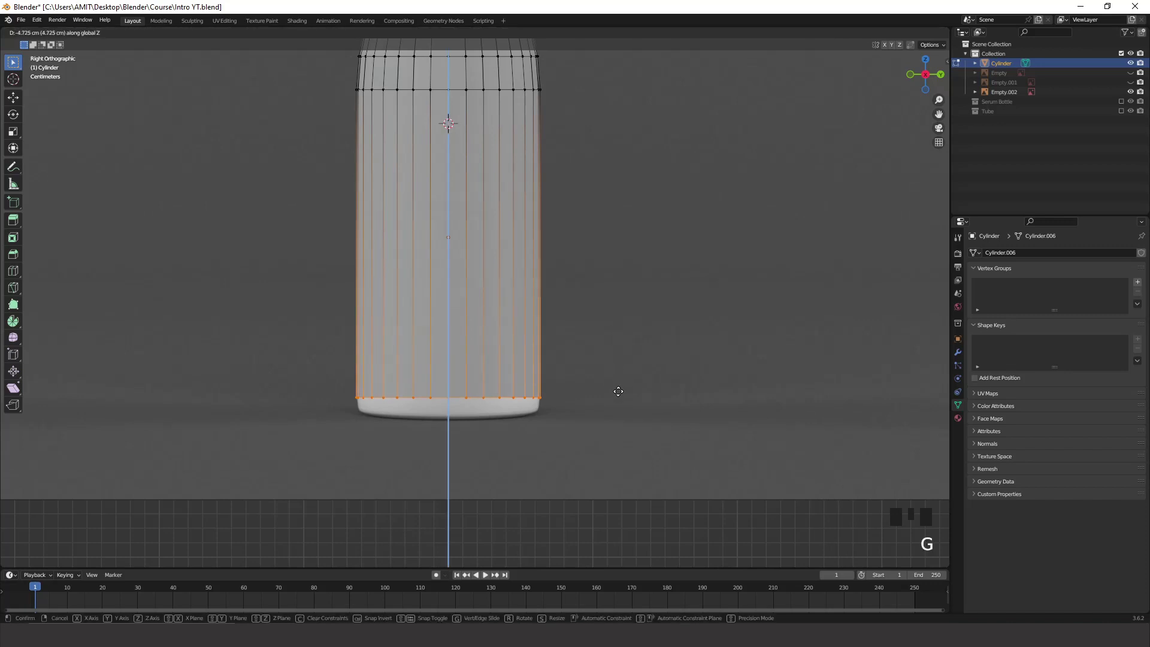
click(623, 392)
Extrude the bottom ring about 1.33 cm downward and scale the new ring by about 0.977 to taper the base
scroll(616, 398, up, 5)
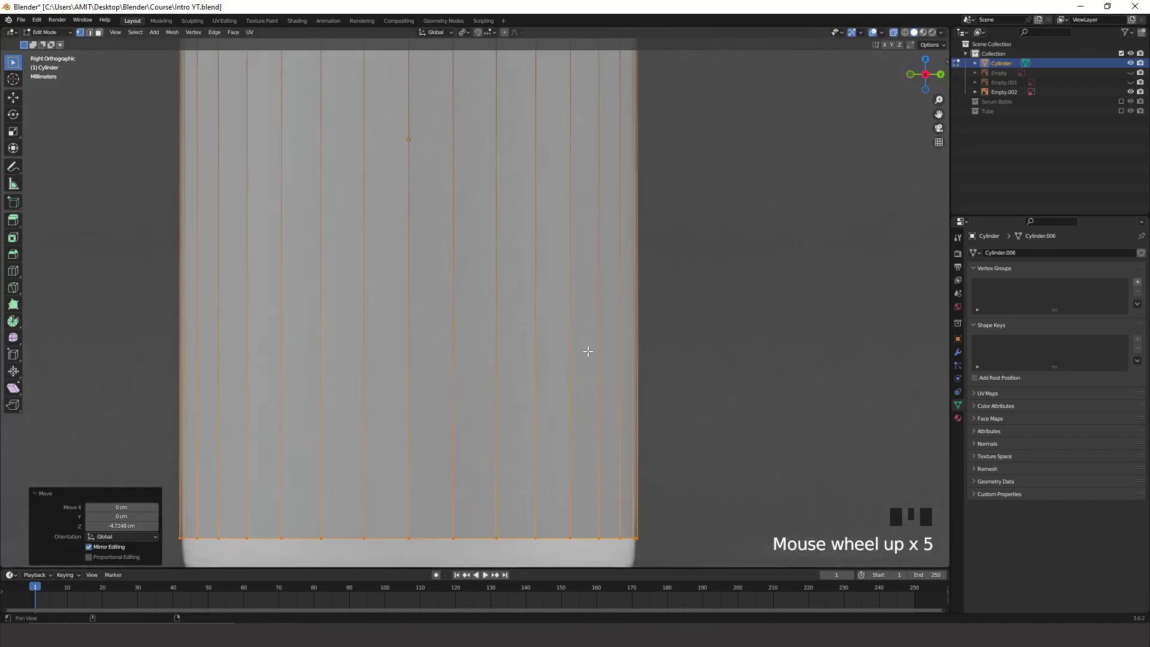
shift+middle_drag(588, 349, 635, 297)
key(e)
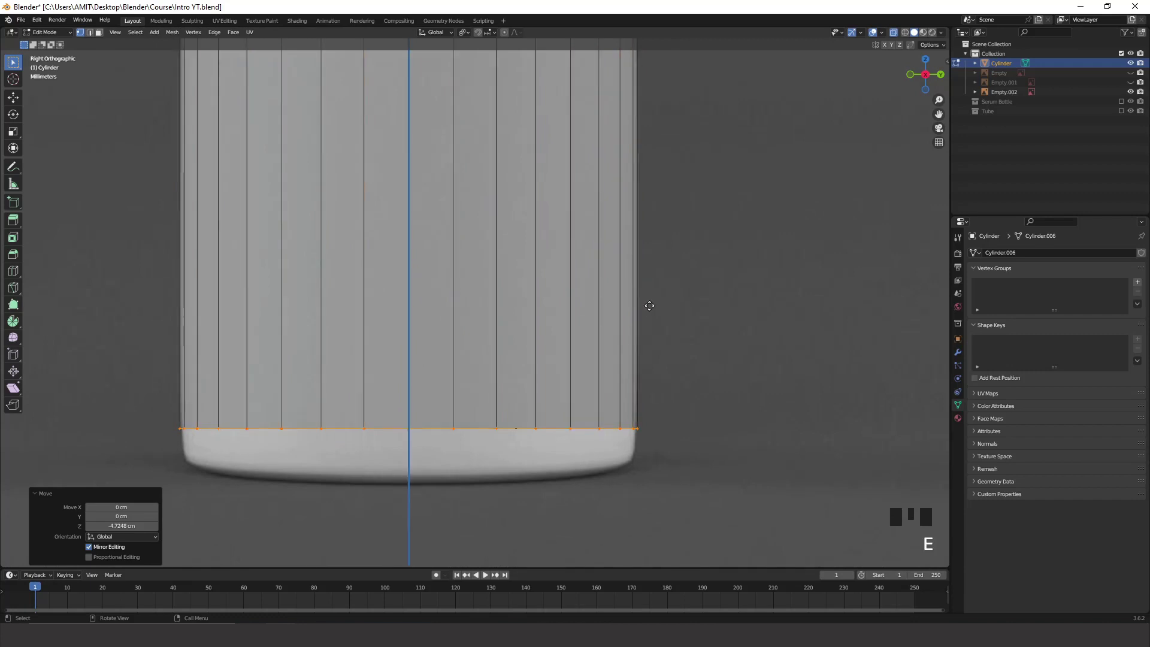
click(654, 353)
key(s)
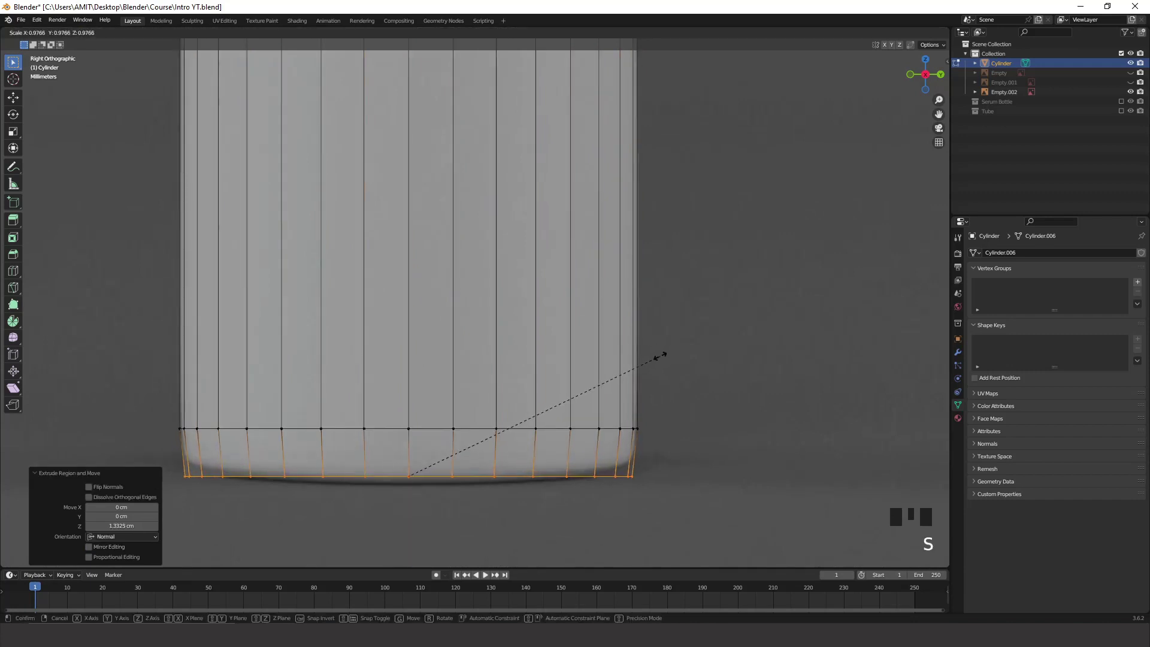
click(661, 355)
Turn off X-ray, return to Object Mode and check the bottle body from an angle before restoring the right orthographic view
scroll(639, 248, down, 5)
shift+middle_drag(640, 248, 639, 375)
shift+middle_drag(639, 314, 639, 416)
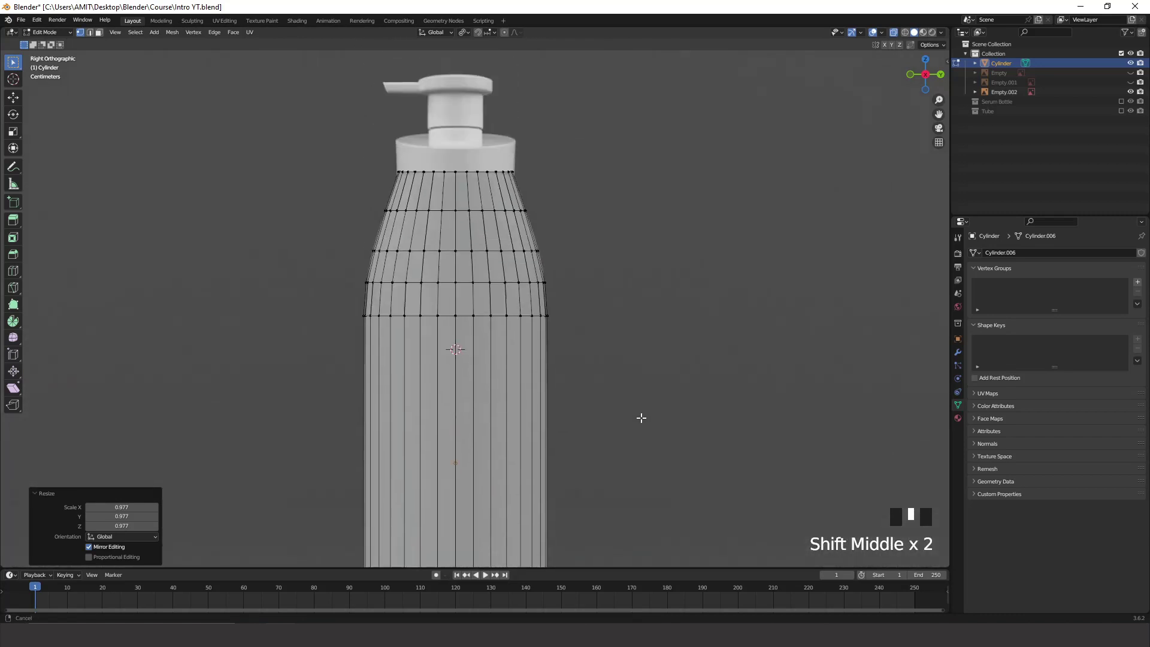
shift+middle_drag(612, 187, 612, 361)
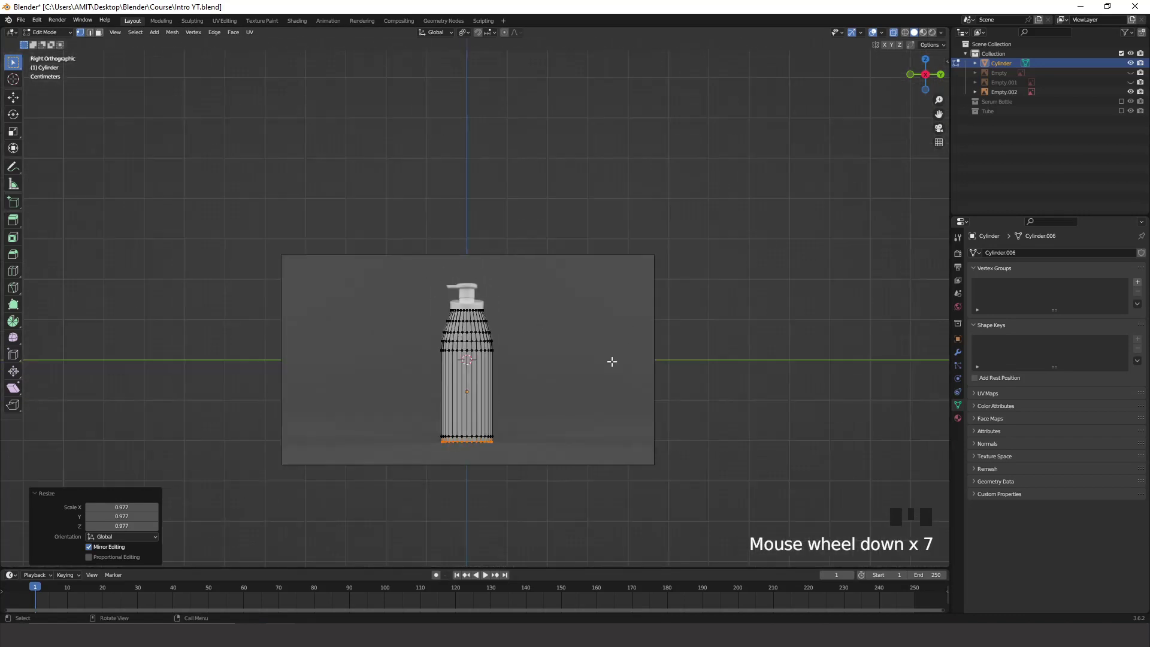
scroll(545, 344, up, 3)
key(alt+z)
shift+middle_drag(544, 386, 557, 264)
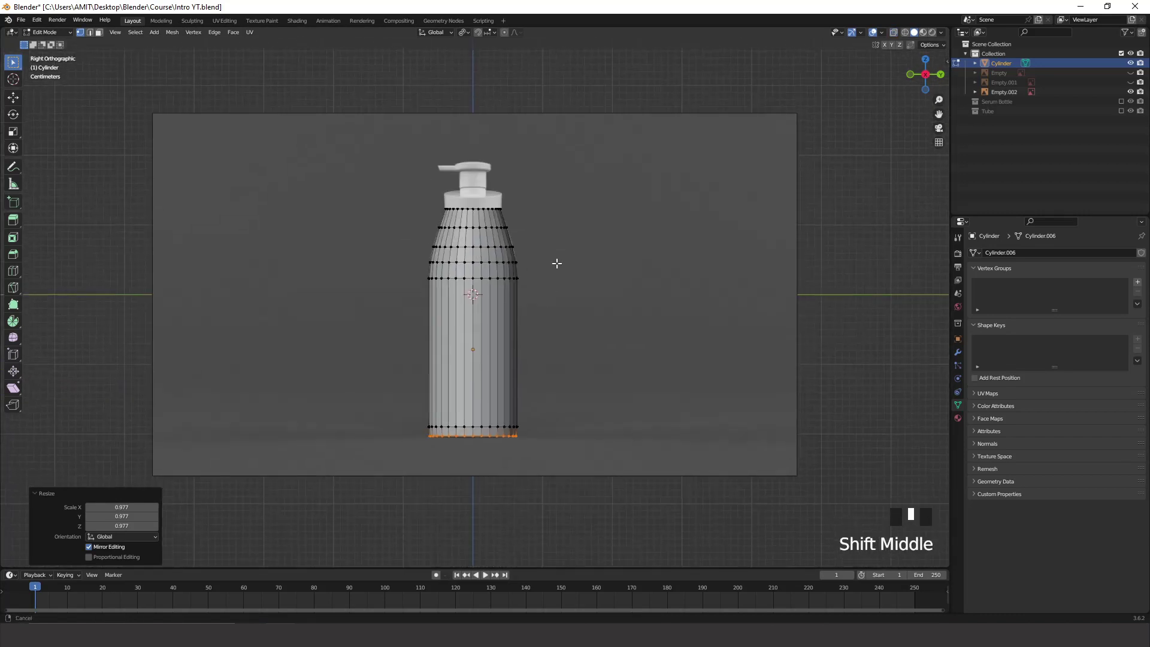
key(Tab)
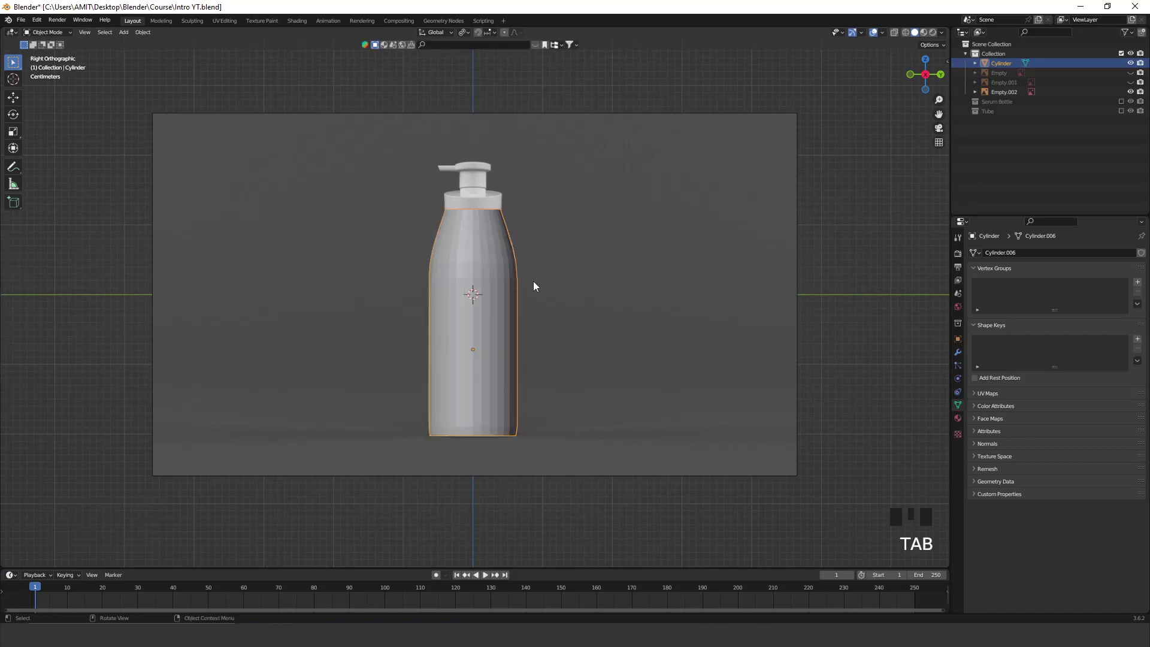
middle_drag(472, 235, 632, 260)
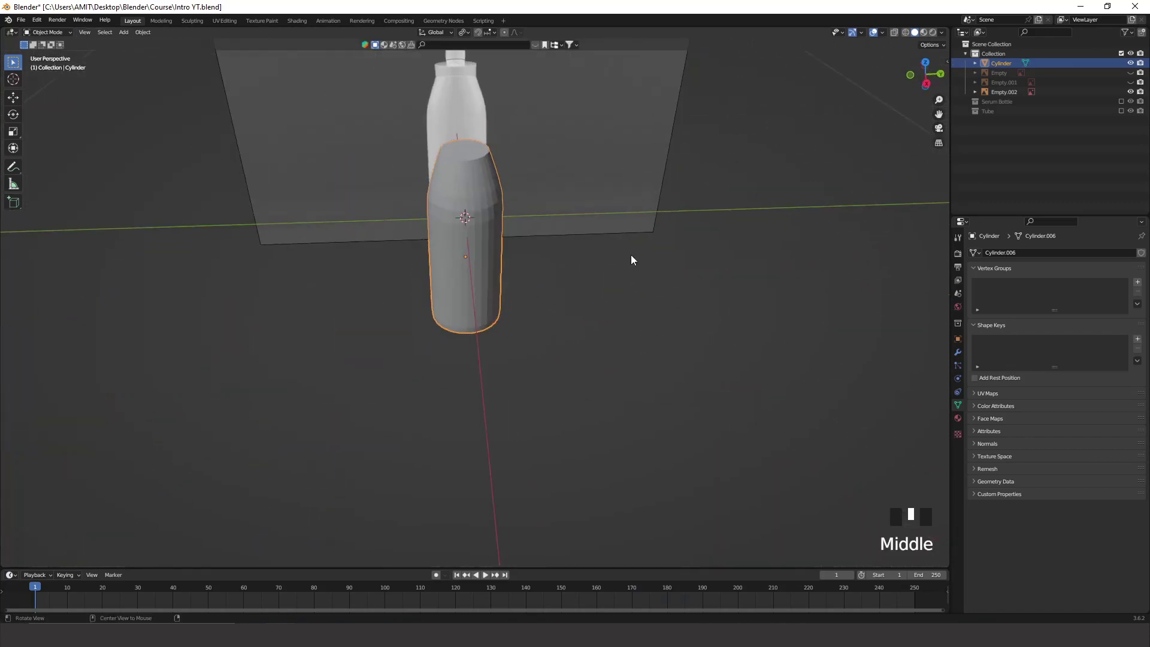
click(928, 84)
Add a second mesh cylinder for the collar and scale it down by about 0.058 and again by about 0.893
scroll(565, 217, down, 2)
shift+middle_drag(565, 217, 502, 303)
scroll(531, 299, up, 6)
key(shift+a)
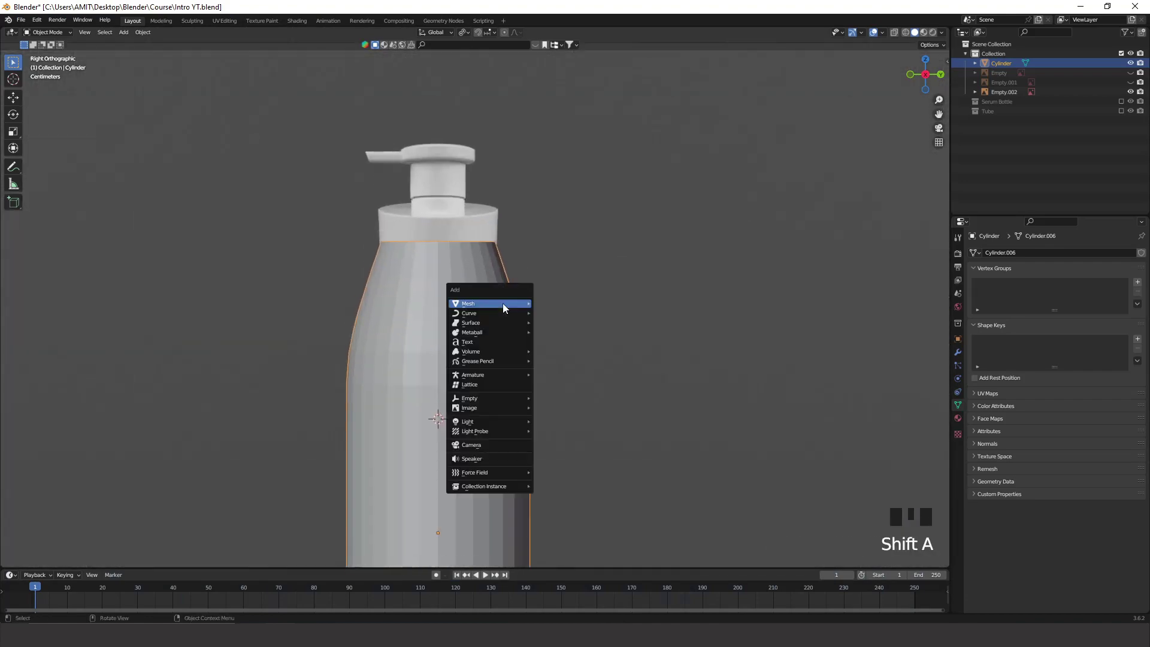
mouse_move(502, 303)
click(552, 350)
scroll(721, 394, down, 13)
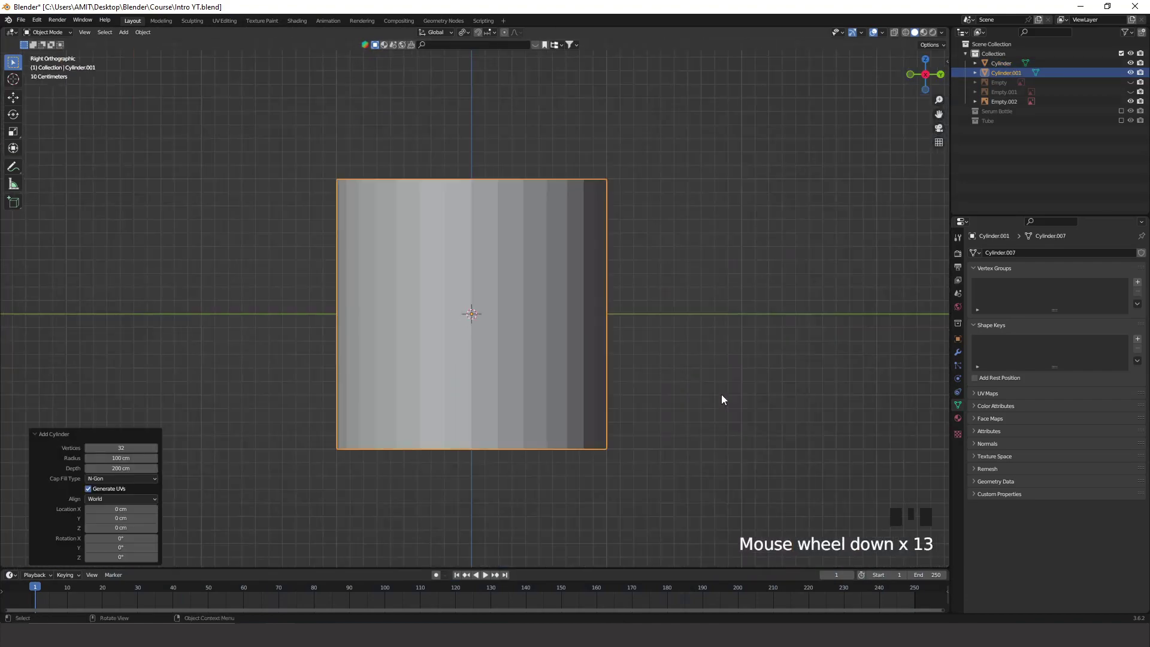
key(s)
click(490, 322)
scroll(492, 322, up, 12)
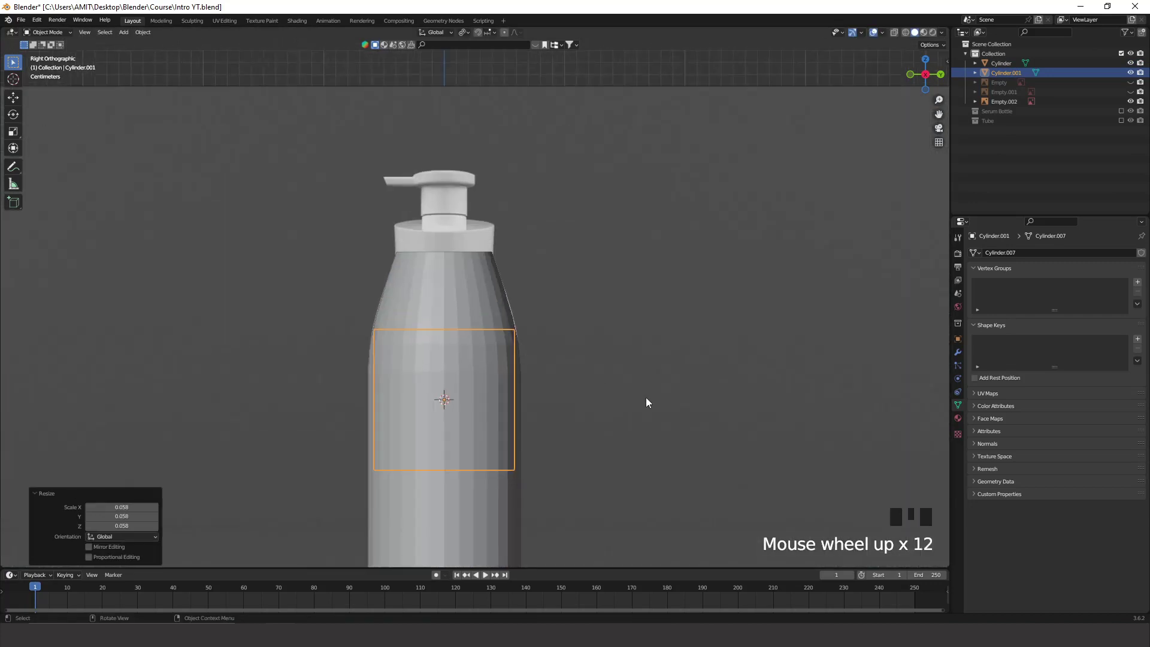
key(s)
click(624, 400)
Raise the new cylinder about 13.18 cm to the reference collar and scale it by about 0.795 to match its width
key(g)
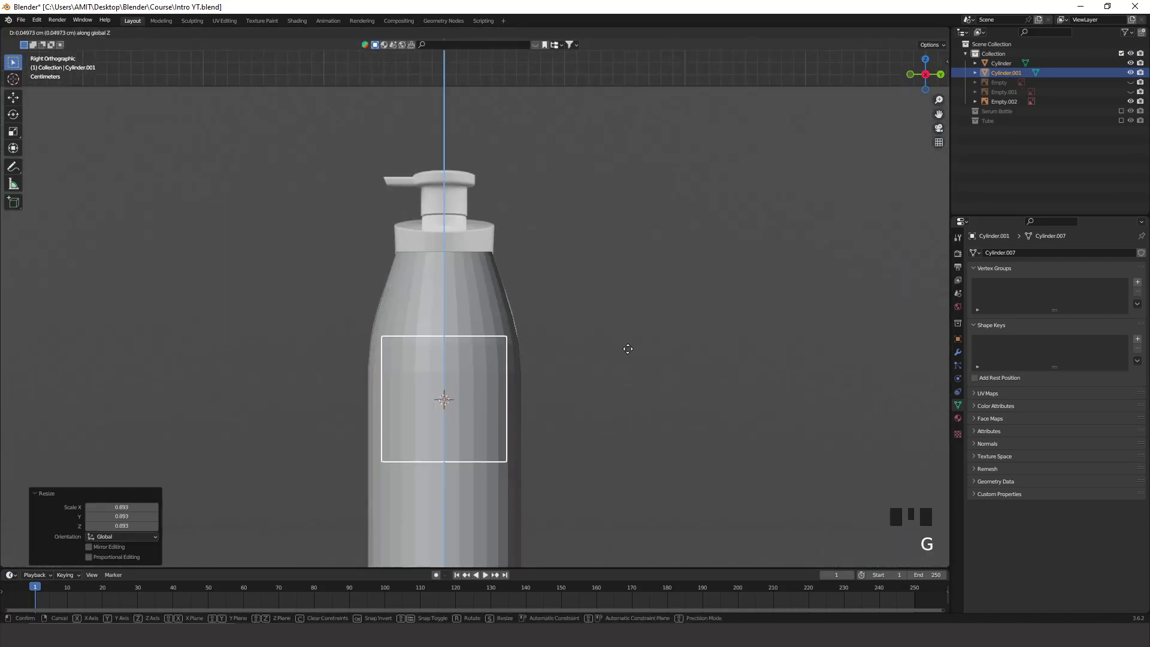
click(637, 243)
key(s)
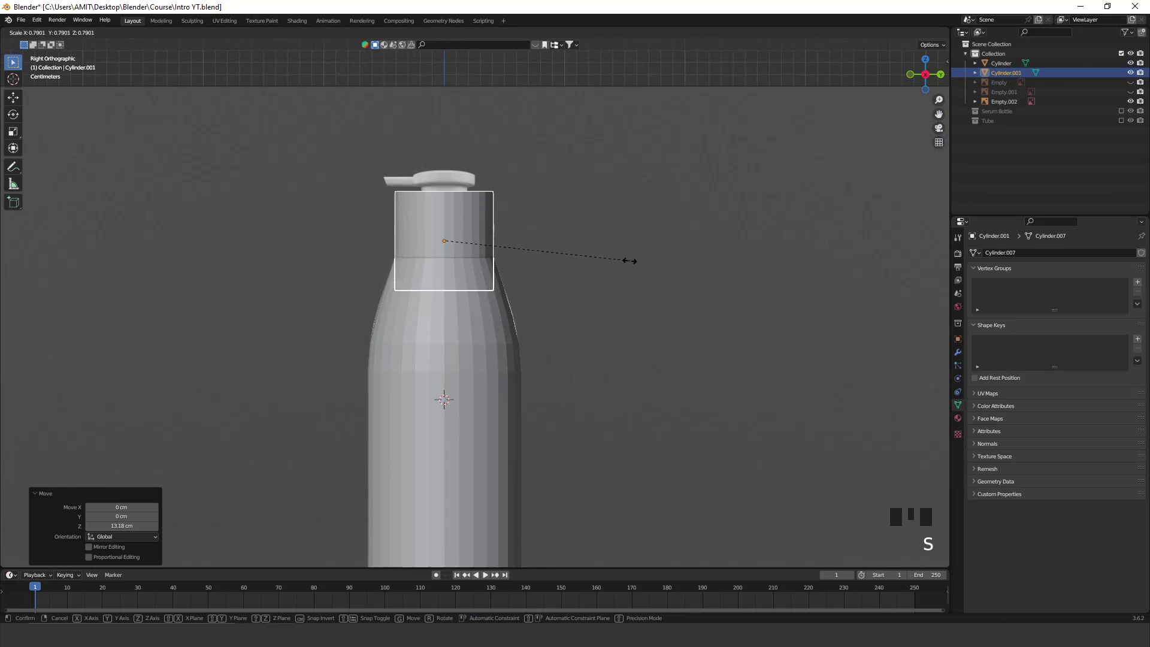
click(630, 262)
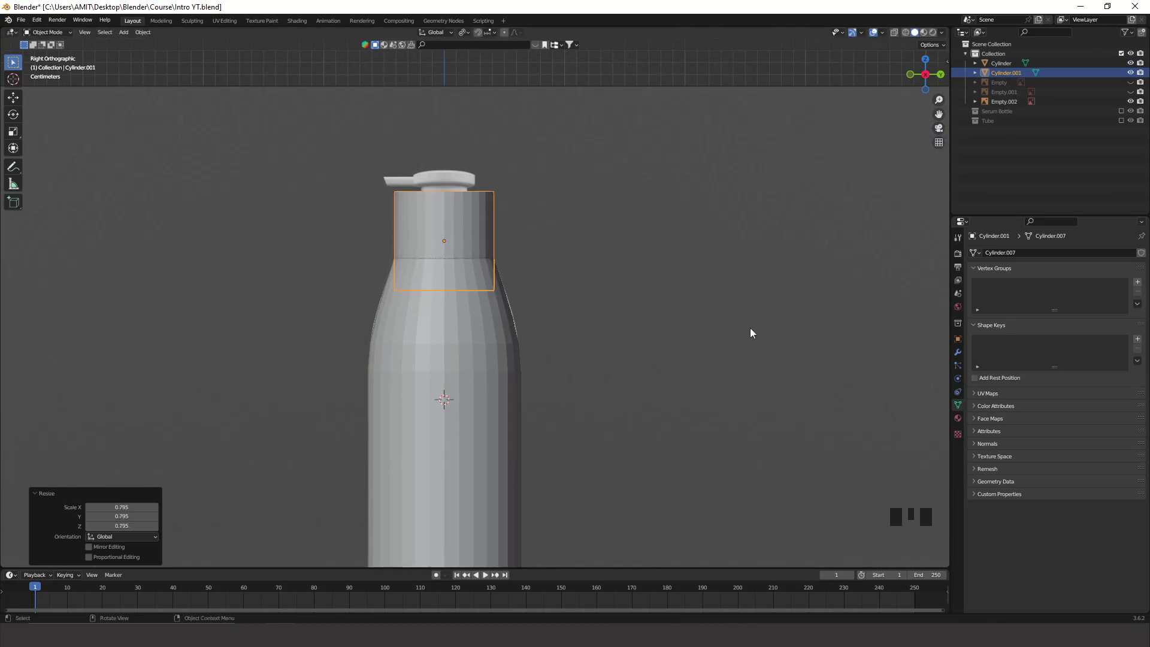
Flatten the collar cylinder by scaling it to about 0.240 along the Z axis
key(s)
key(z)
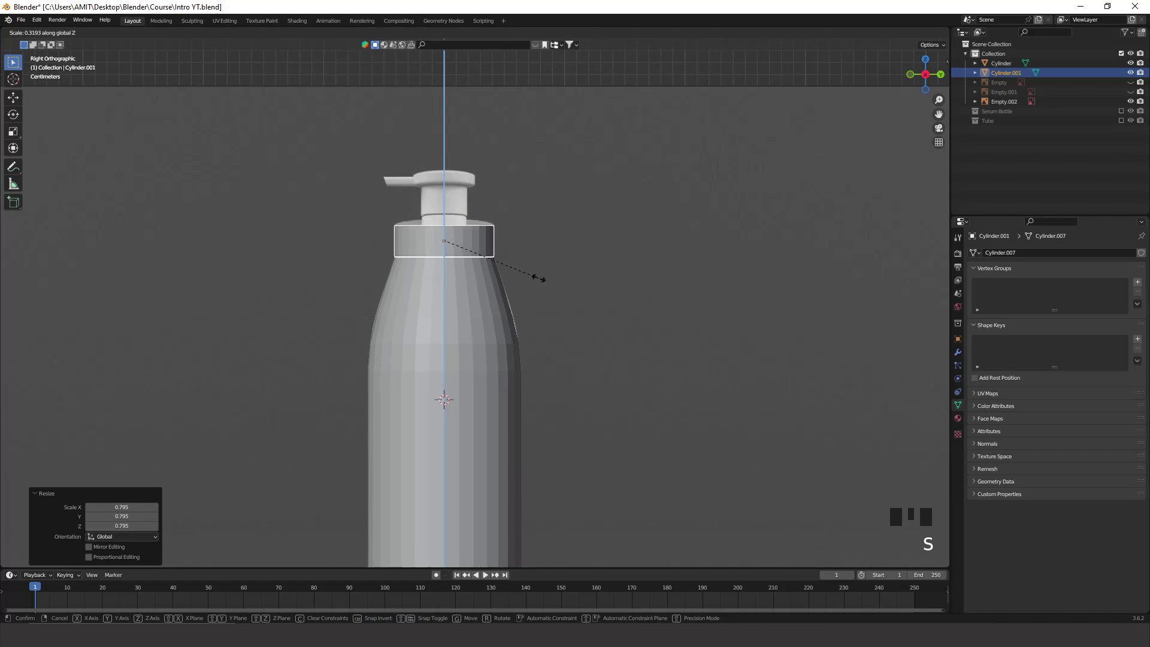
click(514, 274)
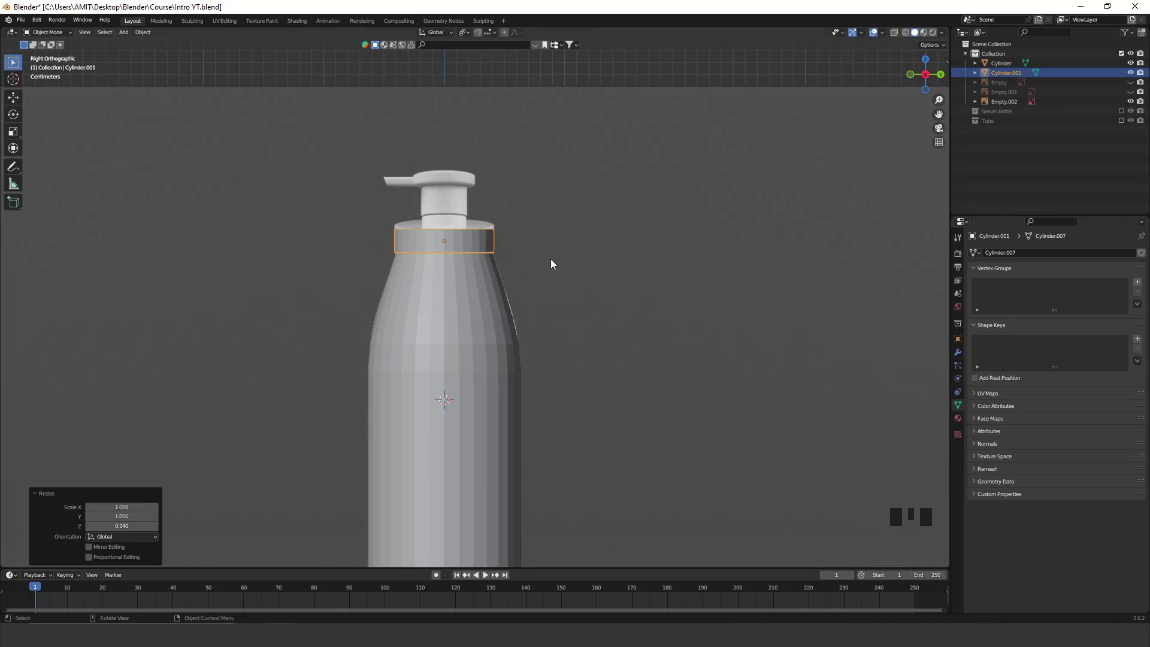
With X-ray on, raise the collar cylinder's top ring about 0.30 cm along Z to the reference collar's edge, and return to Object Mode
scroll(545, 252, up, 5)
shift+middle_drag(544, 250, 530, 350)
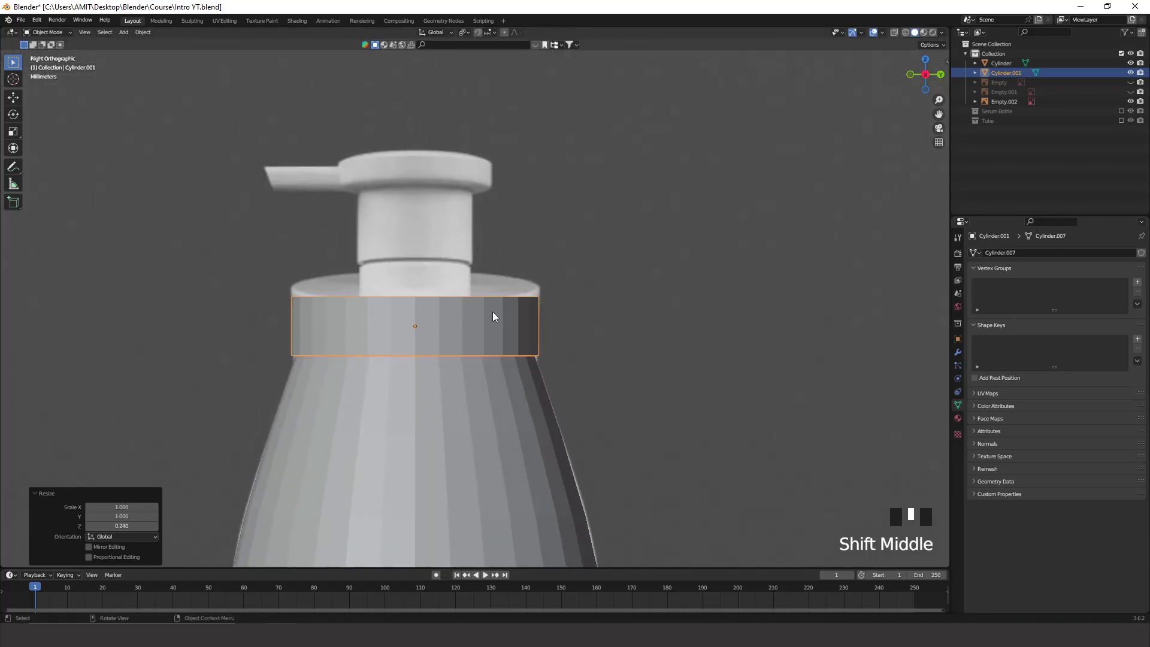
key(alt+z)
scroll(480, 330, up, 3)
shift+middle_drag(521, 336, 512, 335)
click(537, 334)
key(Tab)
click(531, 334)
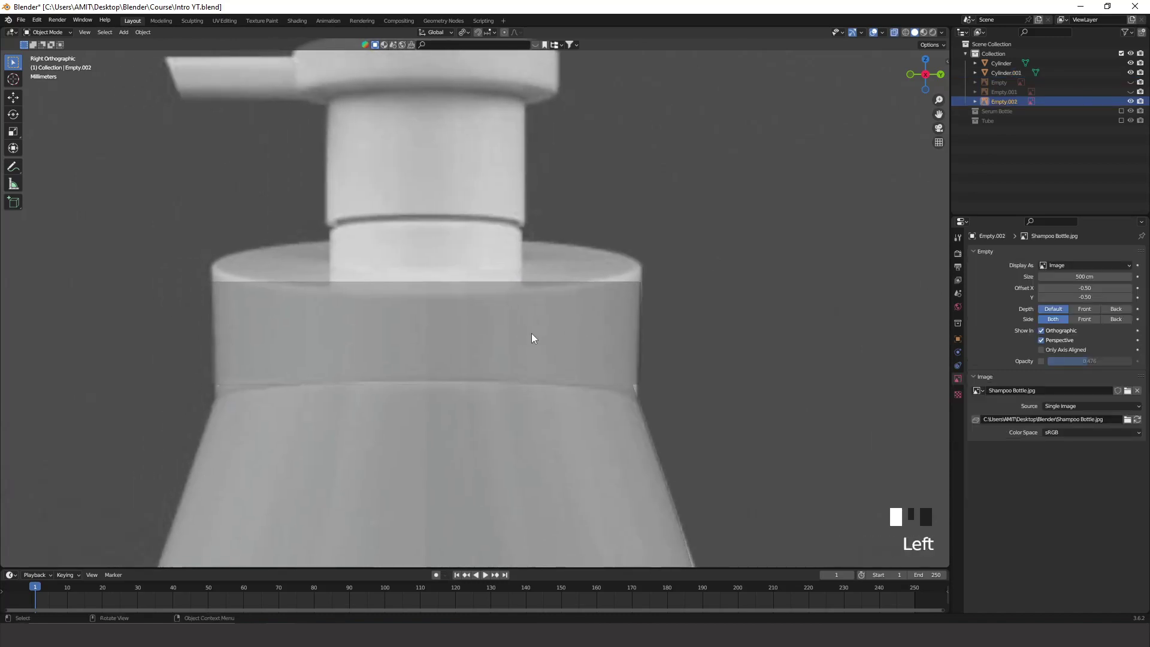
click(531, 333)
key(Tab)
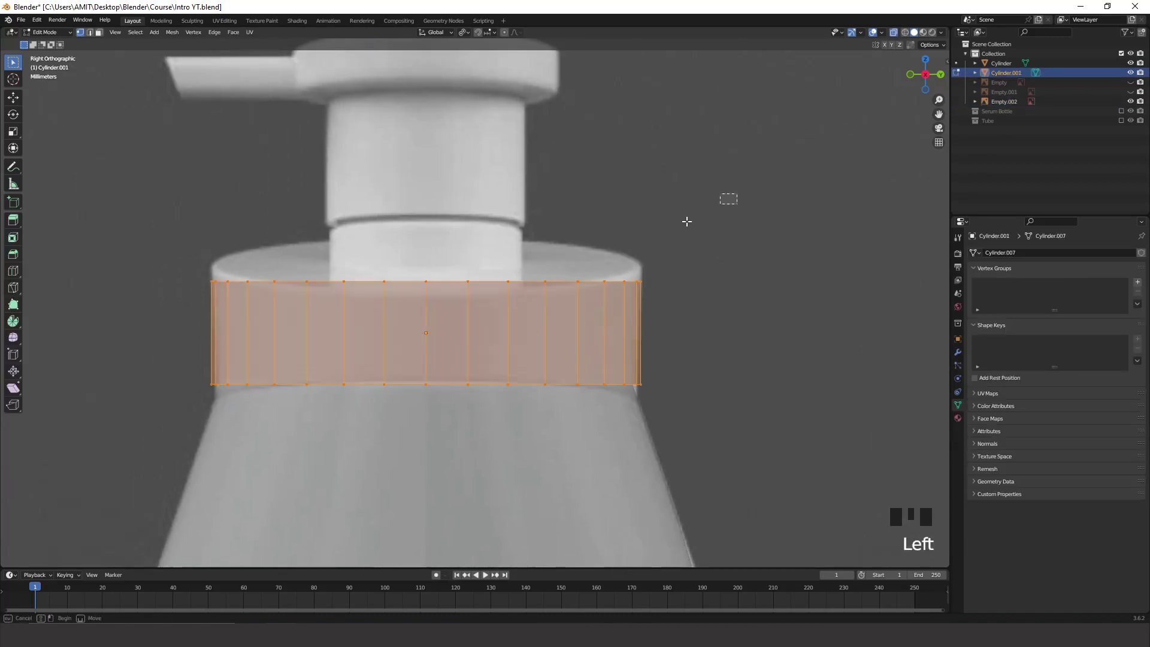
drag(739, 193, 179, 334)
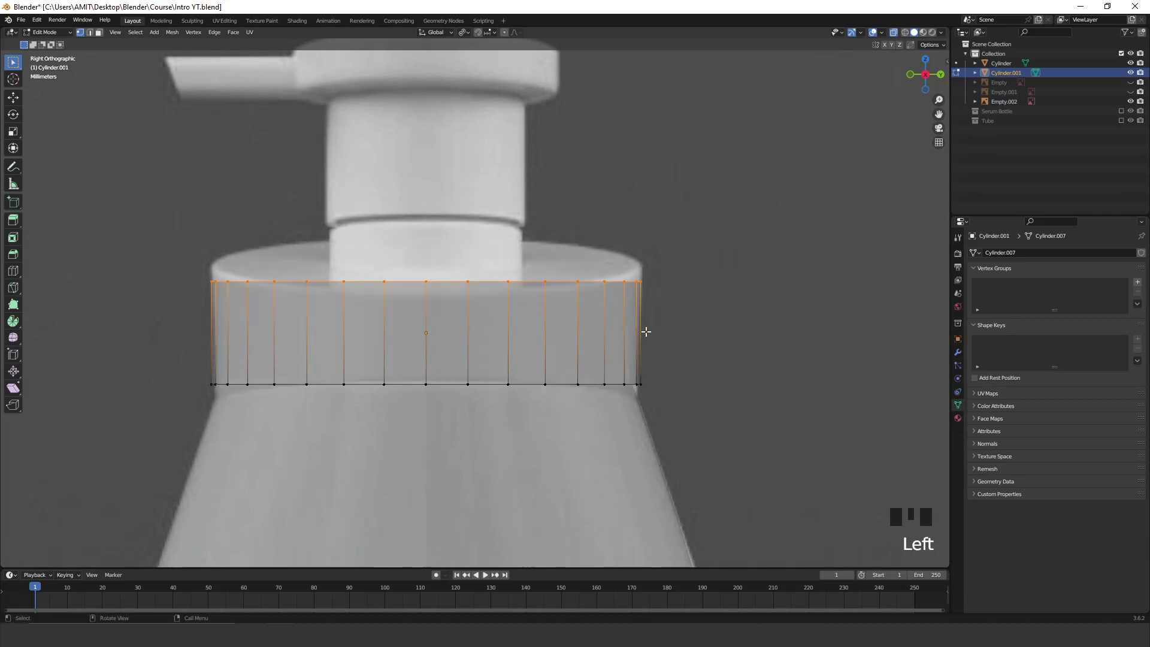
key(g)
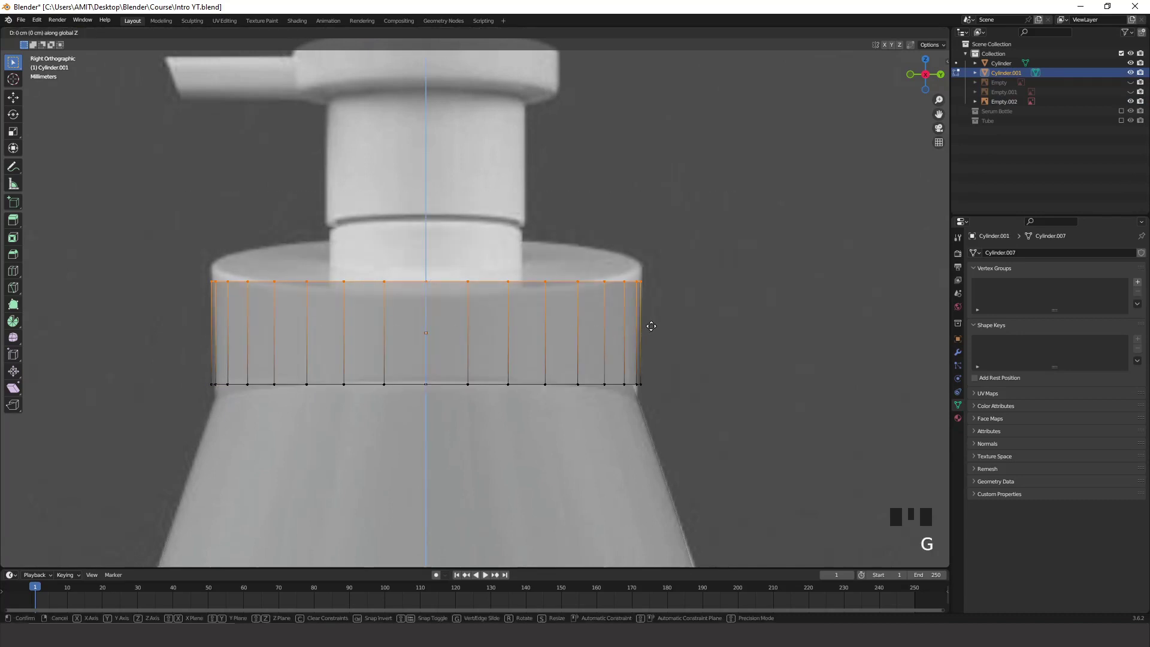
click(653, 316)
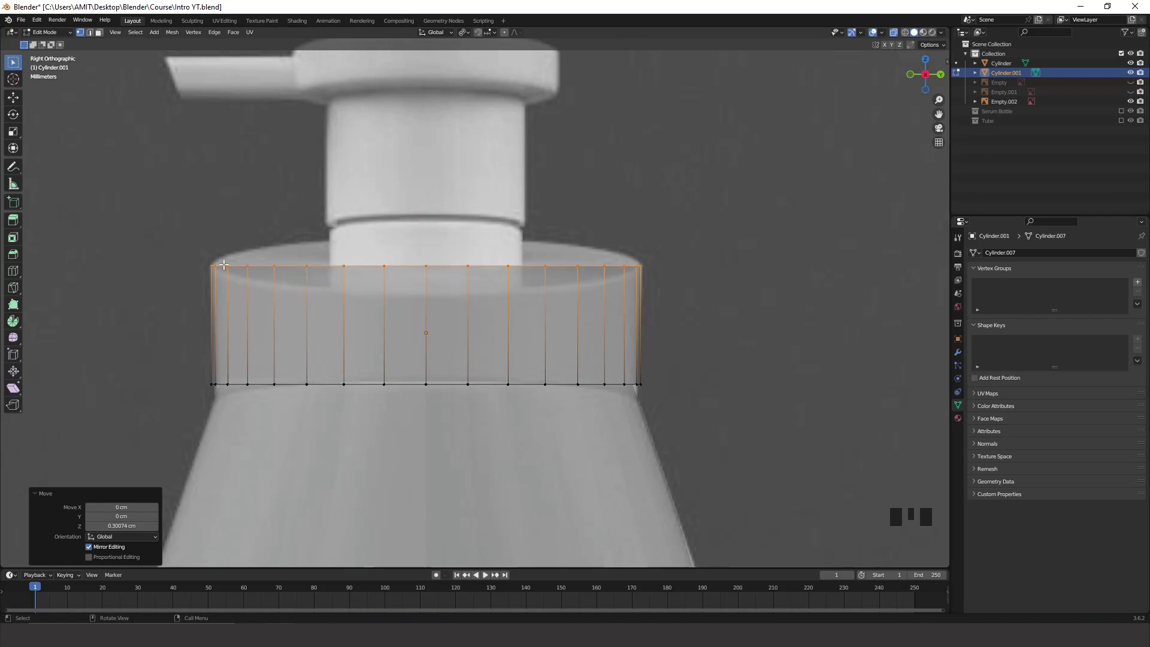
key(Tab)
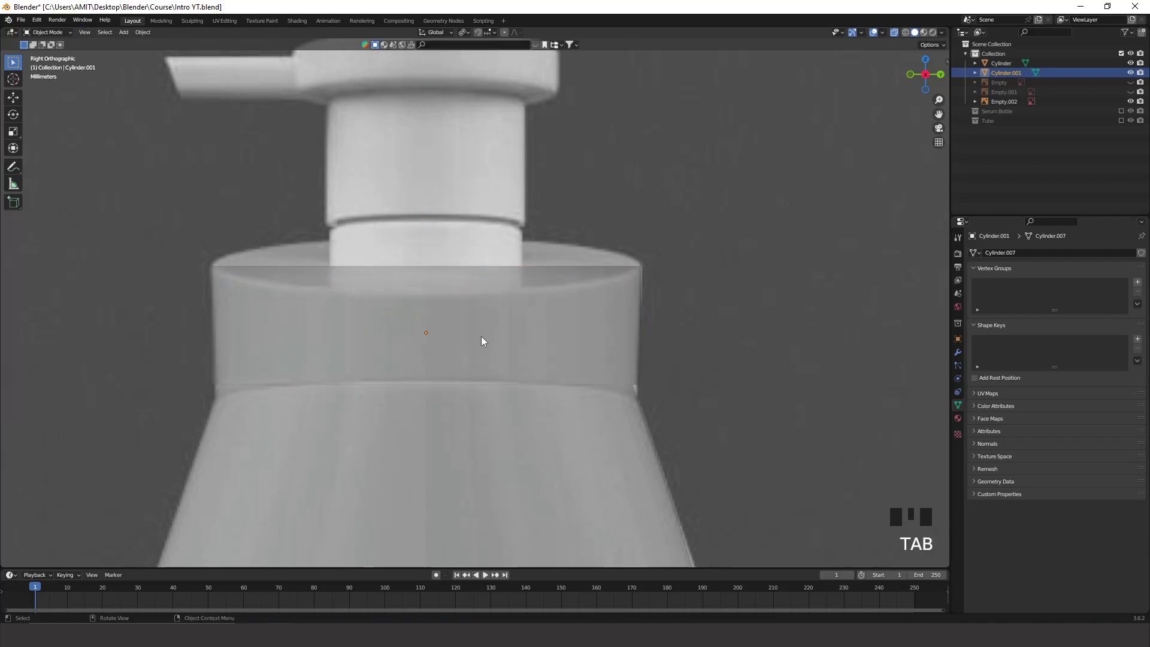
Hide the collar cylinder to examine the reference behind it, undo the hiding and turn off X-ray
key(h)
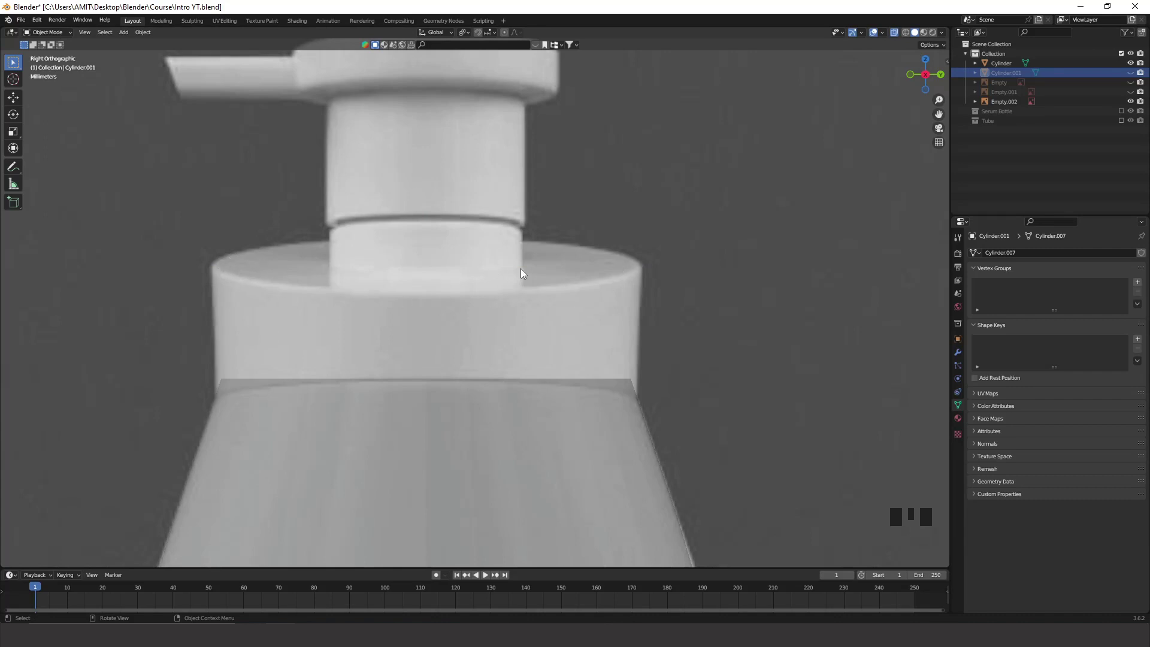
key(ctrl+z)
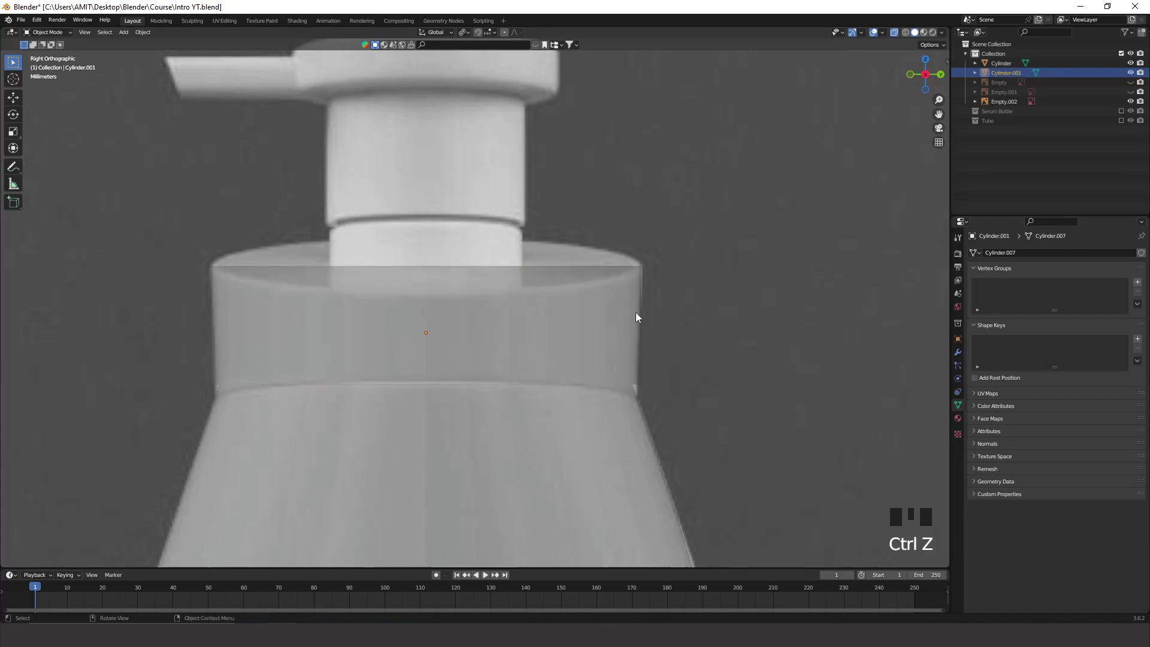
key(alt+z)
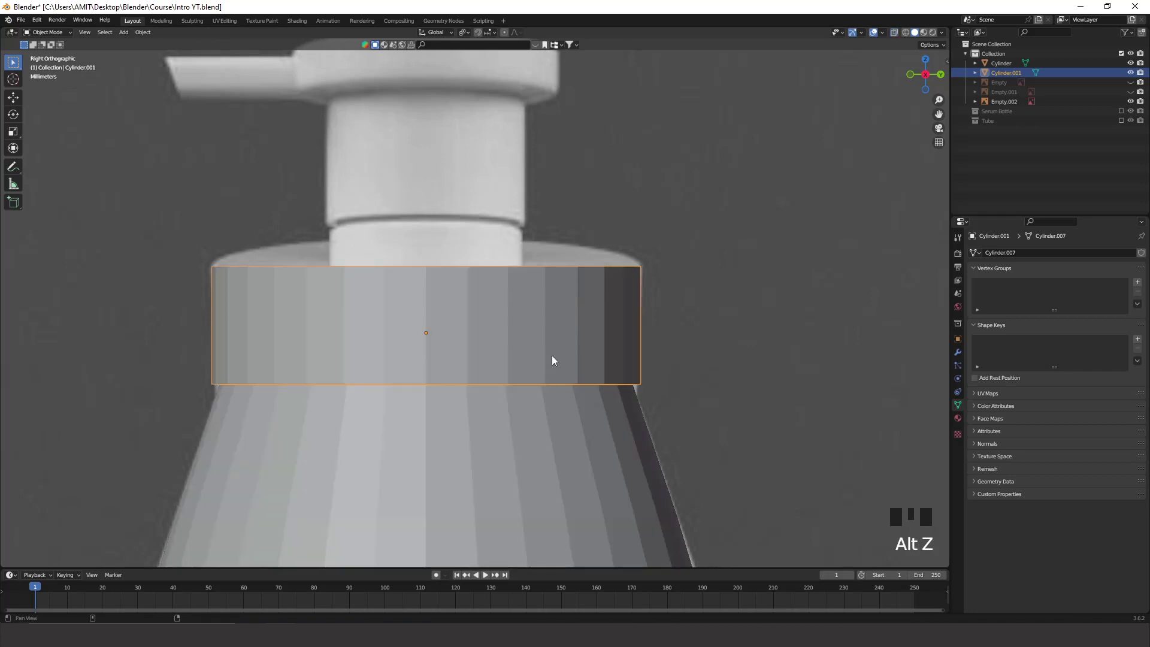
shift+middle_drag(551, 354, 592, 344)
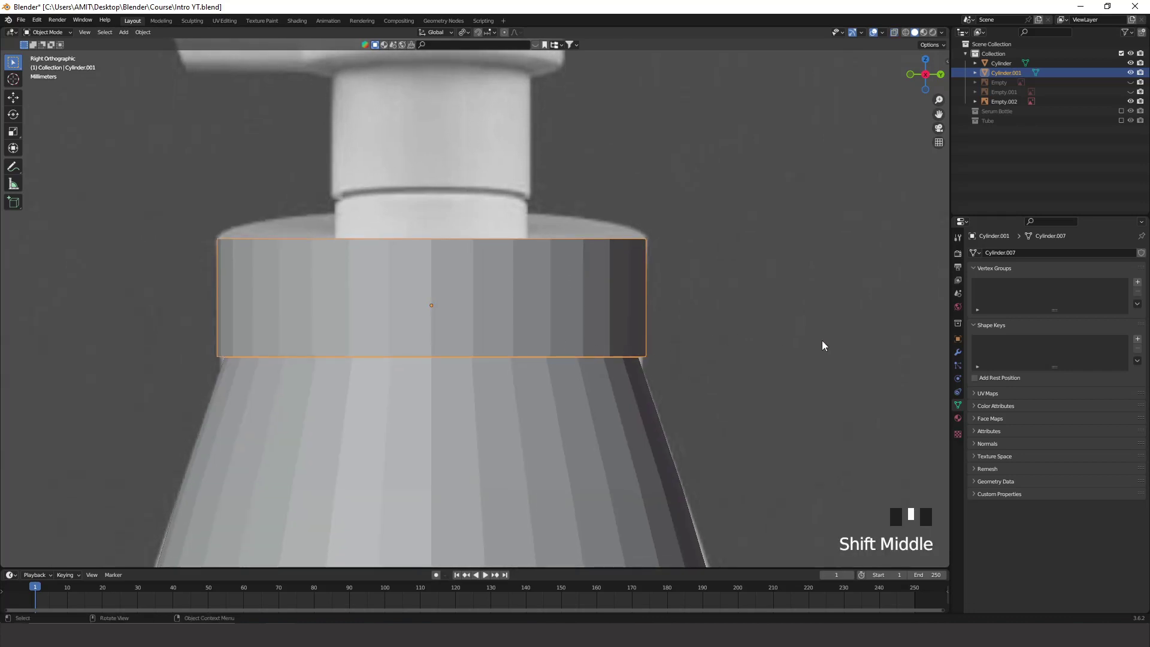
Scale the collar cylinder by about 0.967 in X and Y only, narrowing it toward the bottle's top ring
click(682, 387)
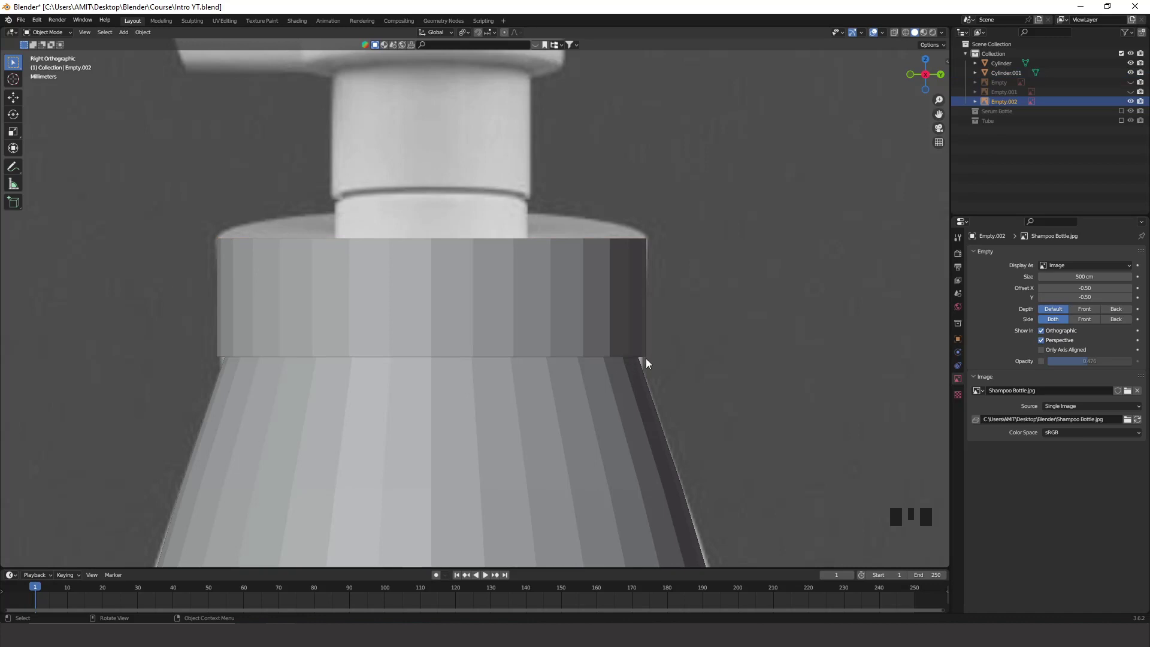
click(601, 324)
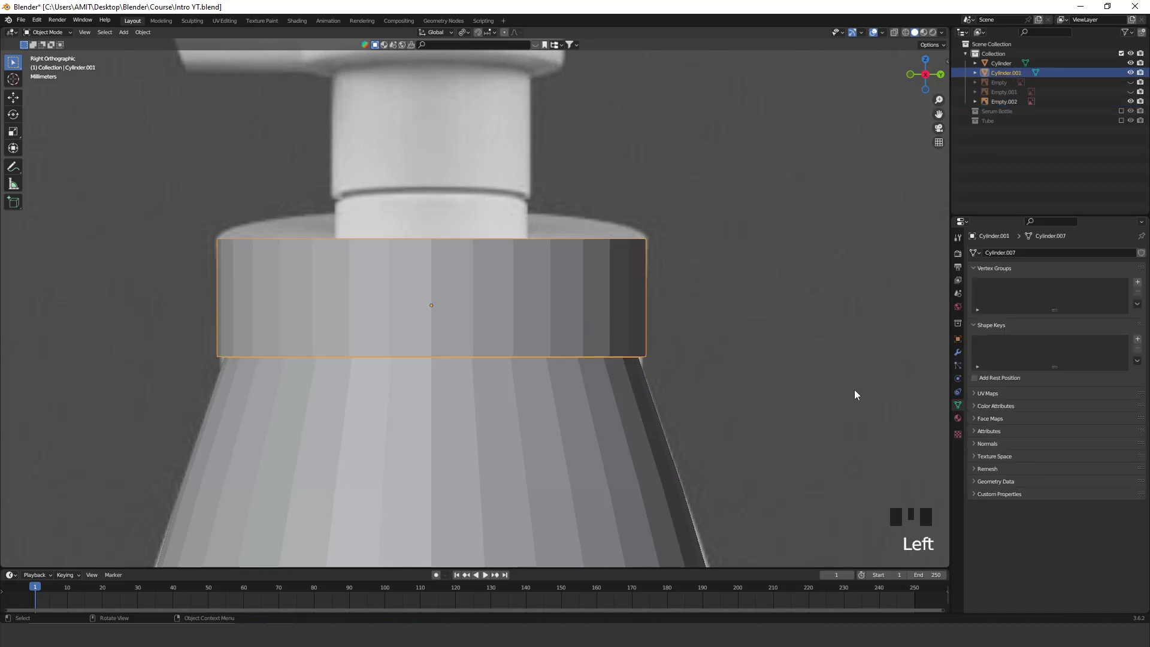
scroll(883, 450, down, 2)
key(s)
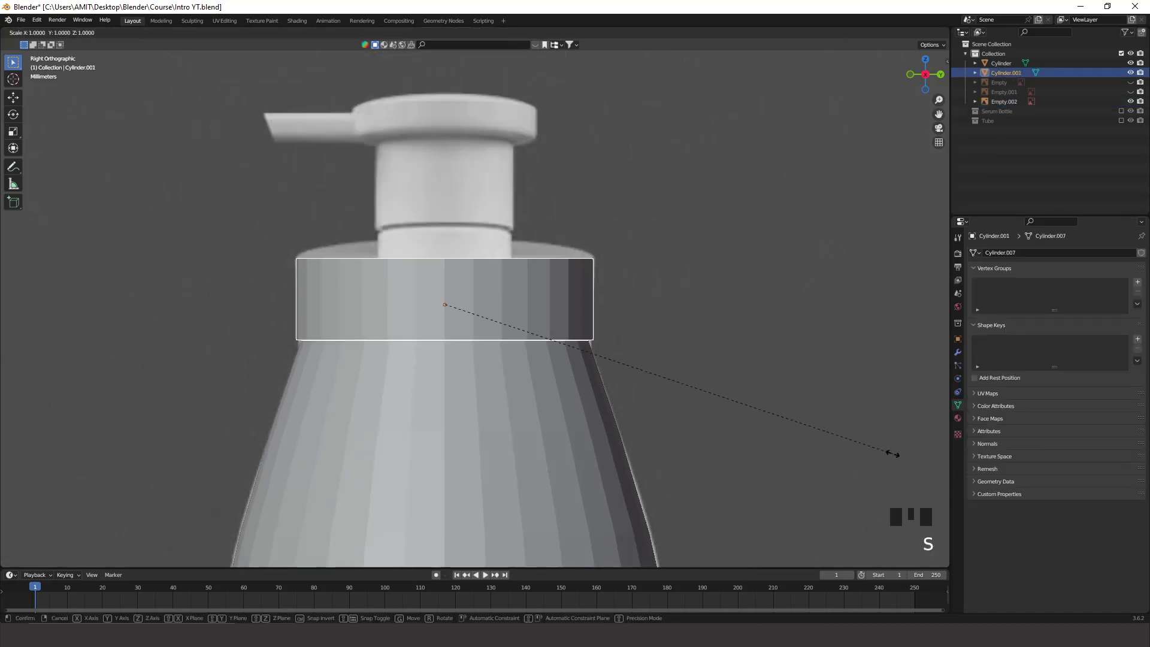
key(shift+z)
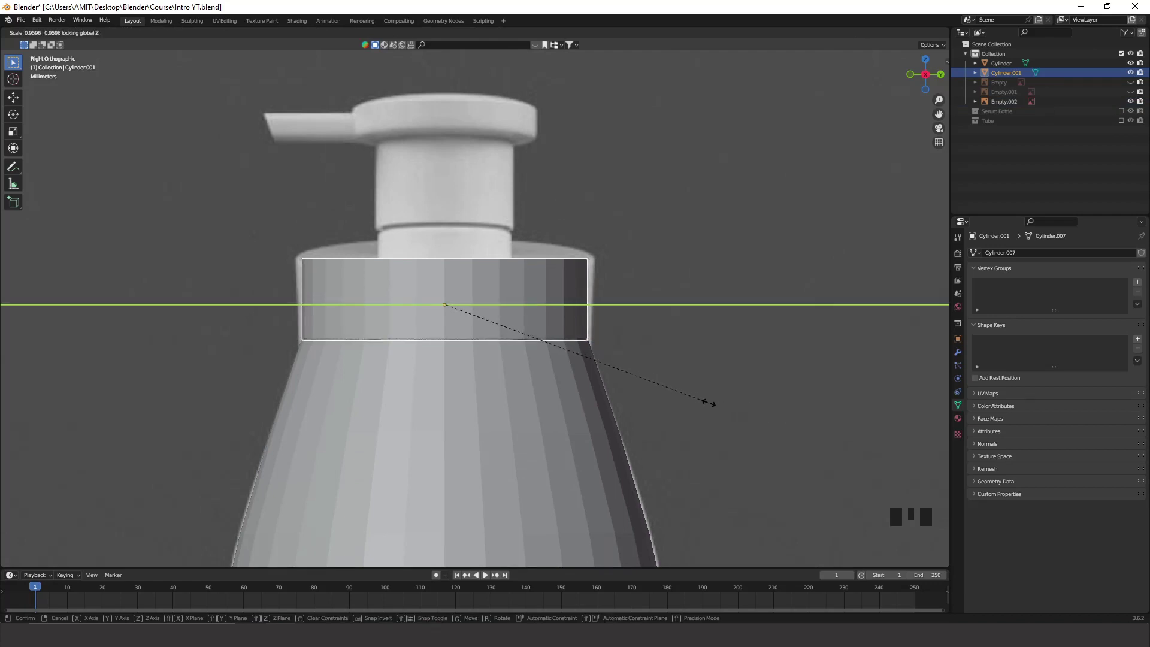
click(743, 413)
scroll(616, 417, down, 1)
scroll(594, 360, up, 2)
scroll(595, 361, up, 2)
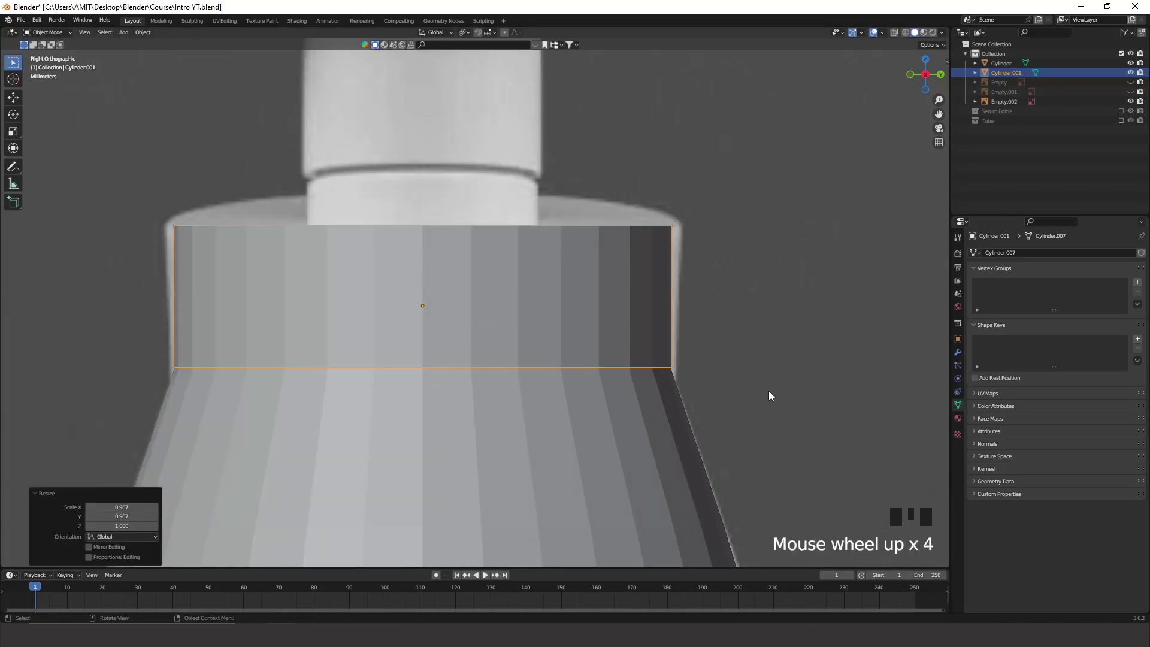
click(723, 407)
click(617, 317)
click(616, 318)
key(g)
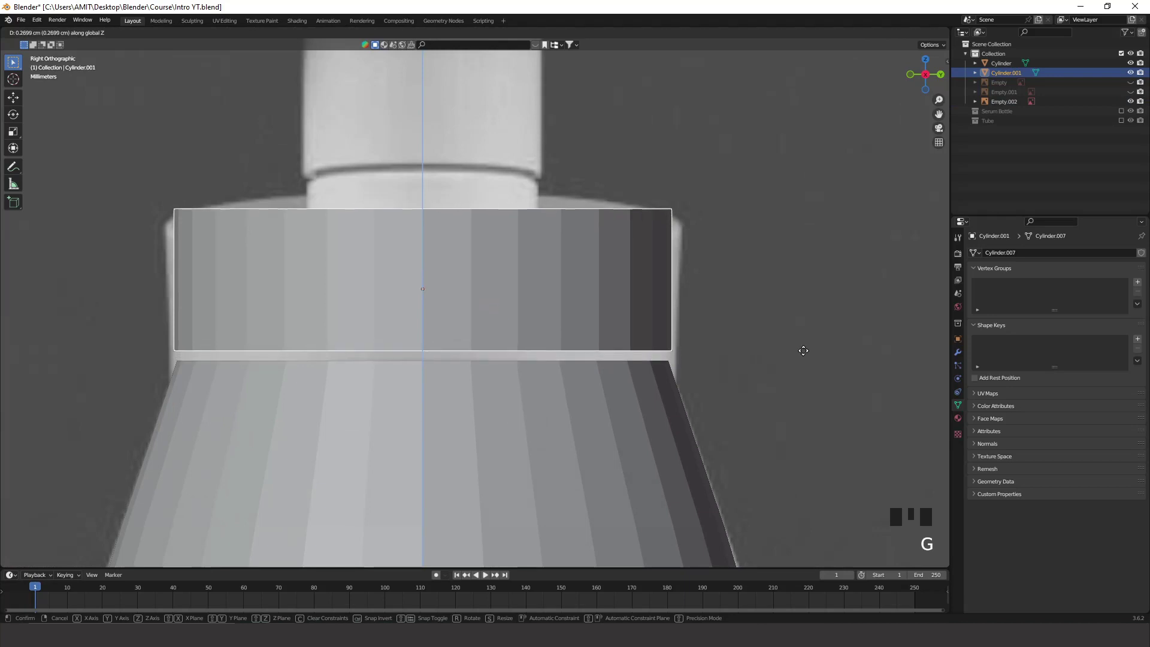
right_click(863, 379)
Scale the collar cylinder by about 0.953 along Z, raise it about 0.09 cm along Z, and deselect it
key(s)
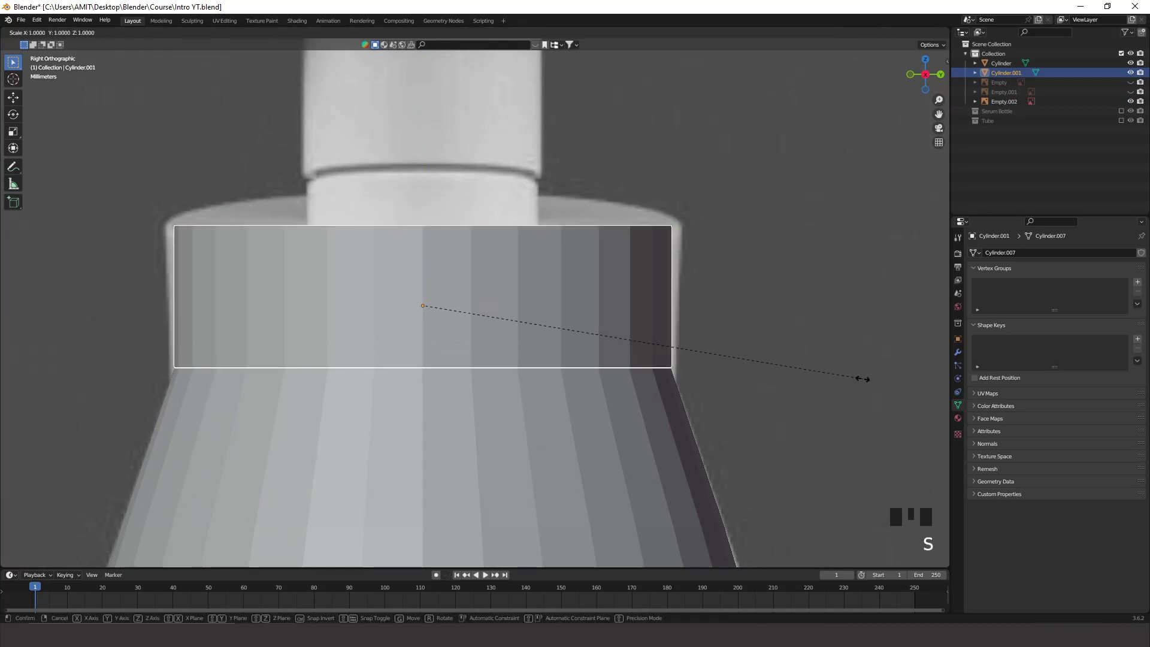
key(z)
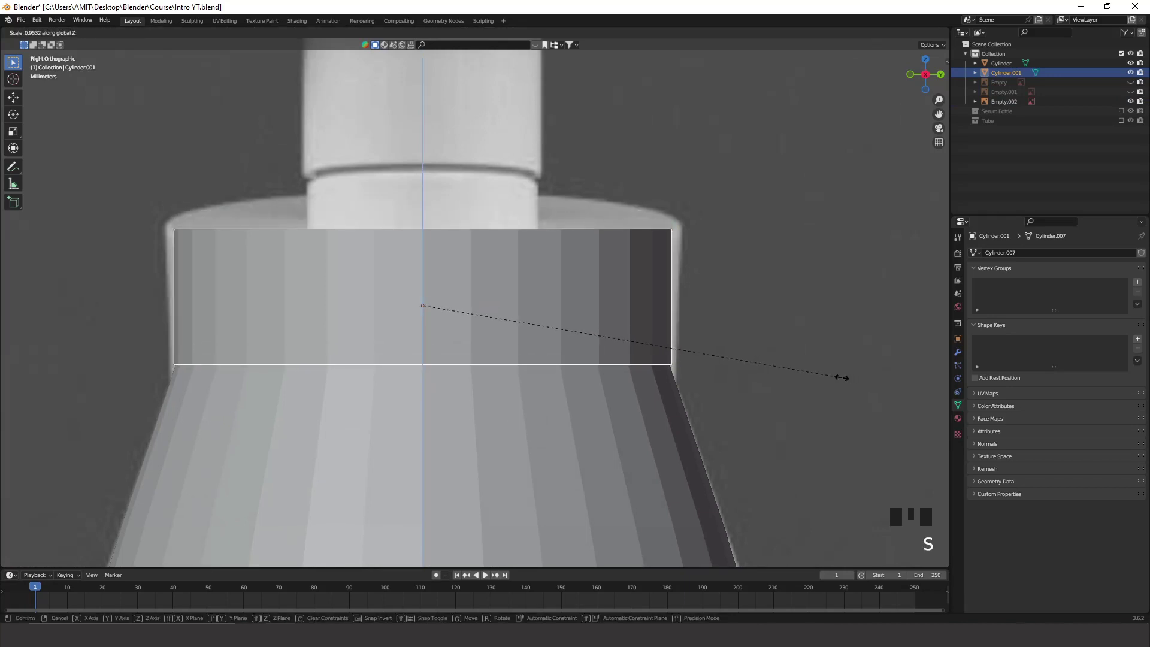
click(840, 377)
key(g)
key(z)
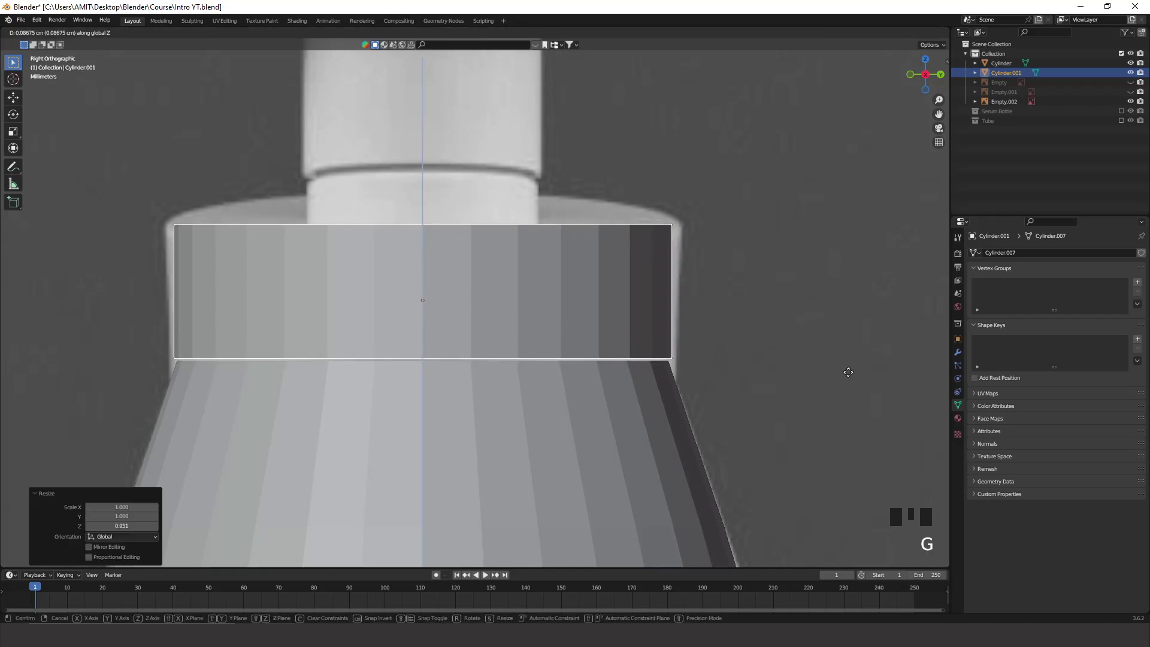
click(790, 375)
click(787, 377)
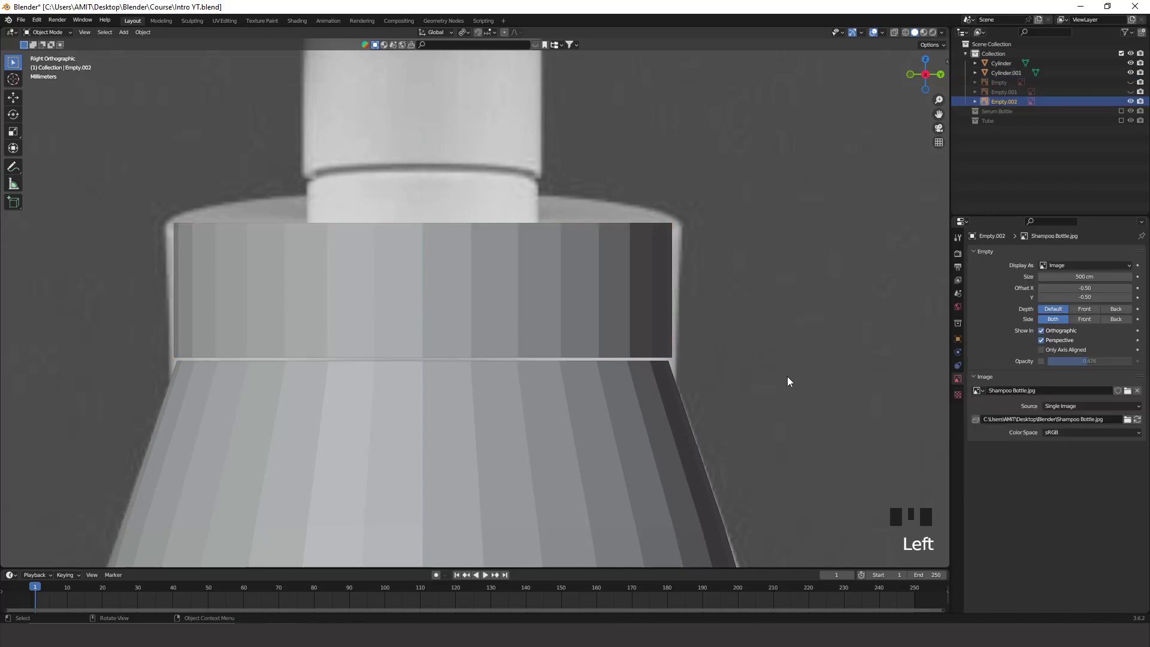
Check the collar against the reference with X-ray, and scale the collar by about 0.994 in X and Y only
scroll(788, 381, down, 5)
key(alt+z)
scroll(697, 362, up, 5)
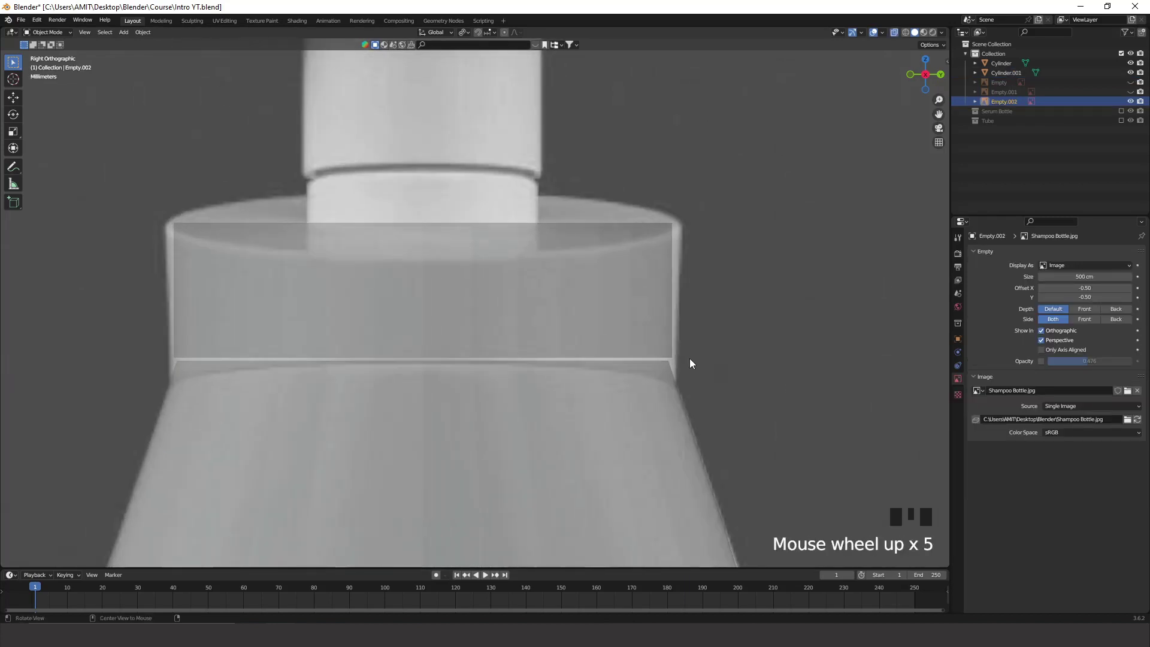
click(578, 331)
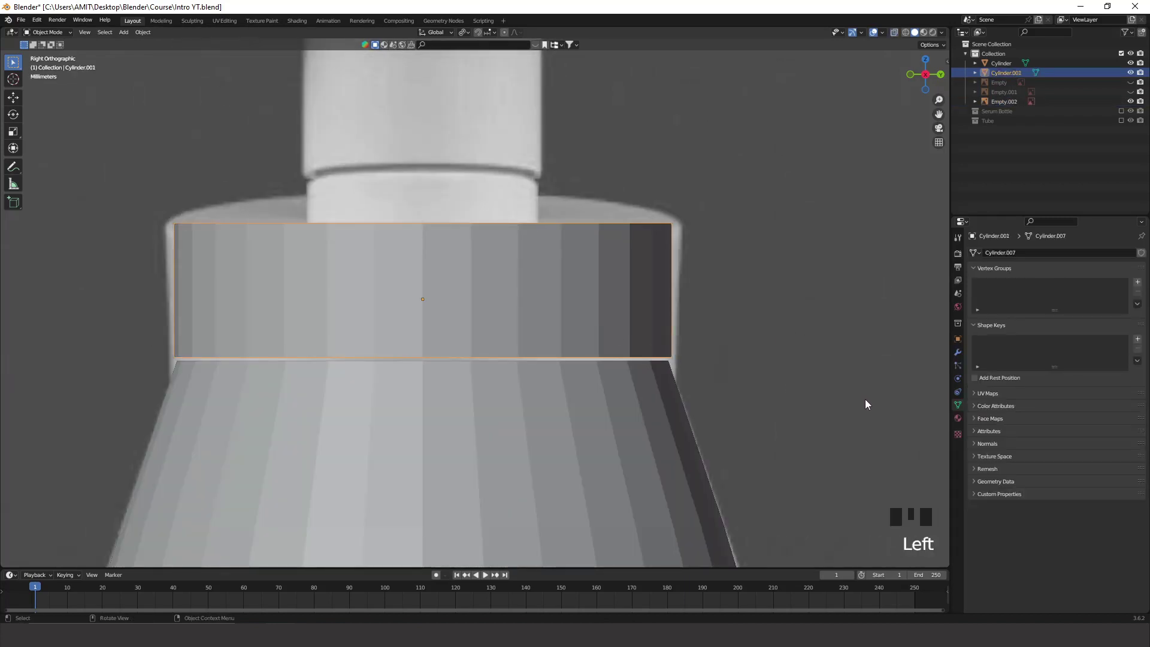
key(s)
key(shift+z)
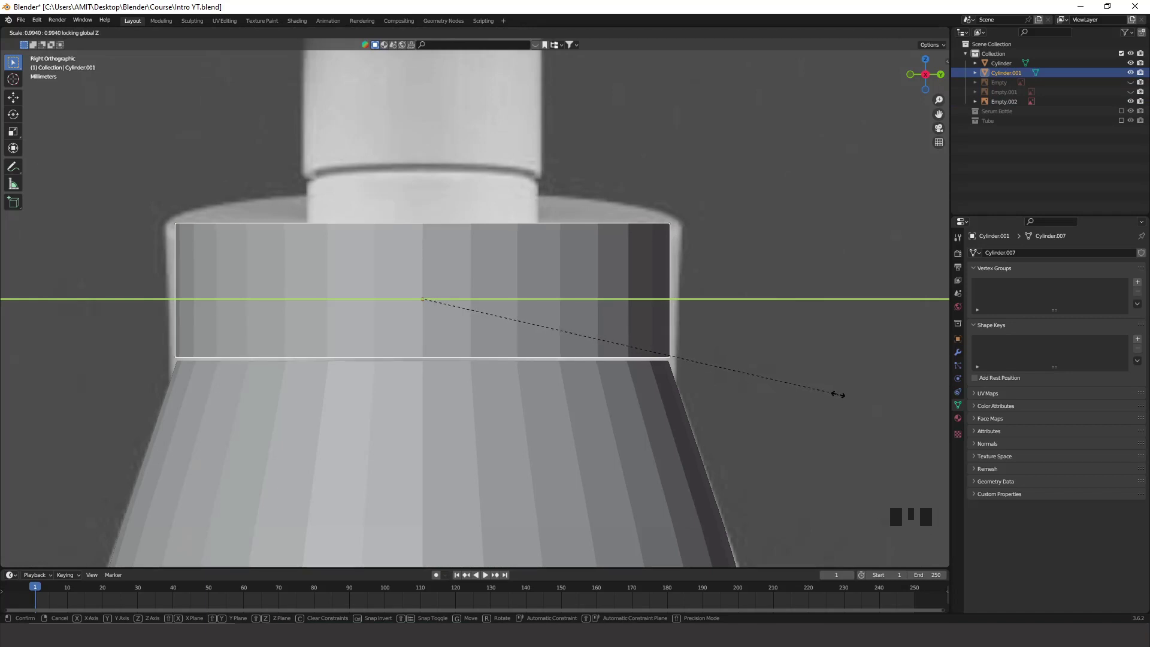
click(837, 394)
Turn X-ray on to compare the collar and bottle shoulder with the reference, and turn it off again
scroll(725, 336, down, 5)
key(alt+z)
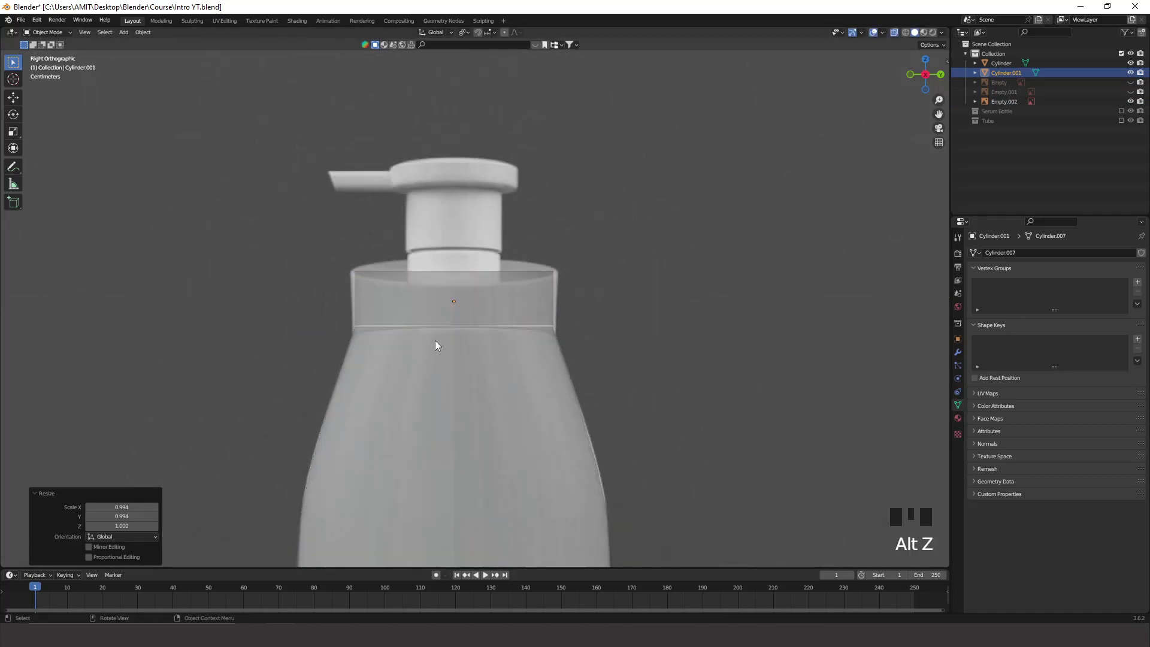
scroll(435, 340, up, 4)
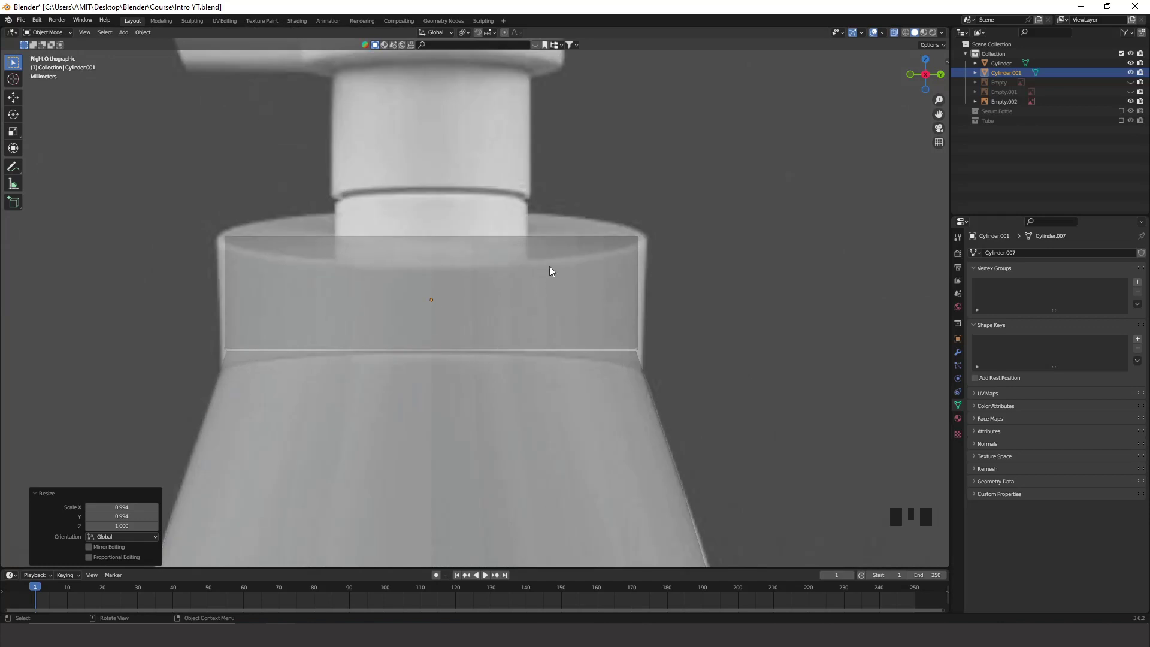
click(573, 287)
click(576, 418)
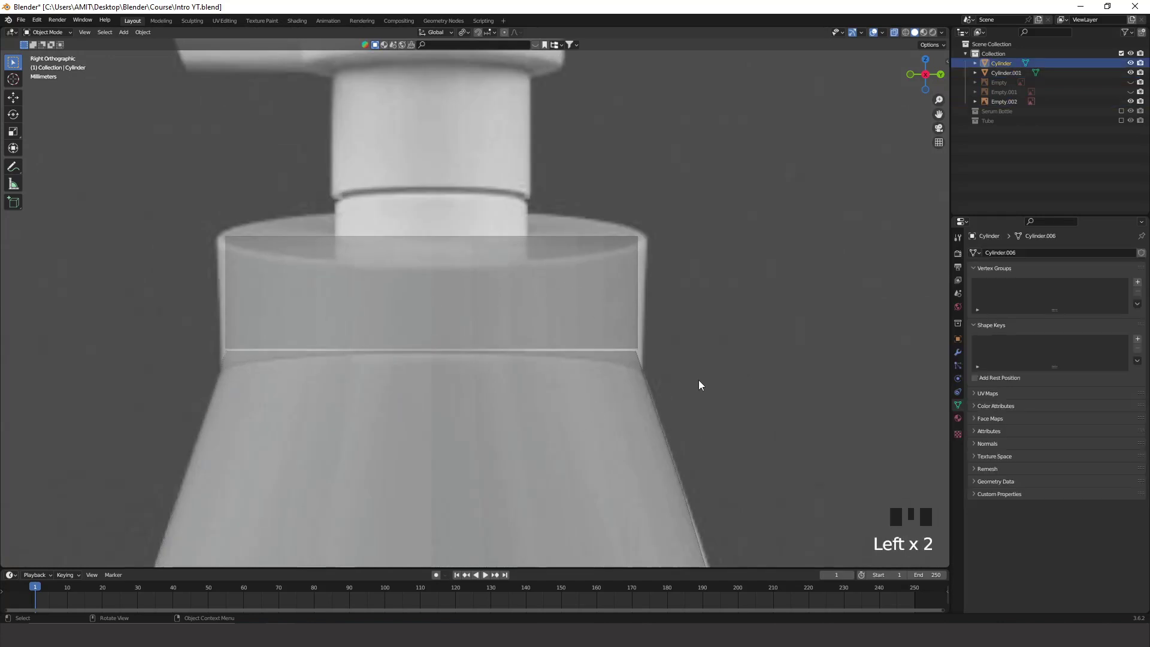
key(alt+z)
In Edit Mode with face selection, inset the collar cylinder's top face with a thickness of about 52.36 cm
scroll(681, 340, down, 1)
shift+middle_drag(630, 282, 617, 400)
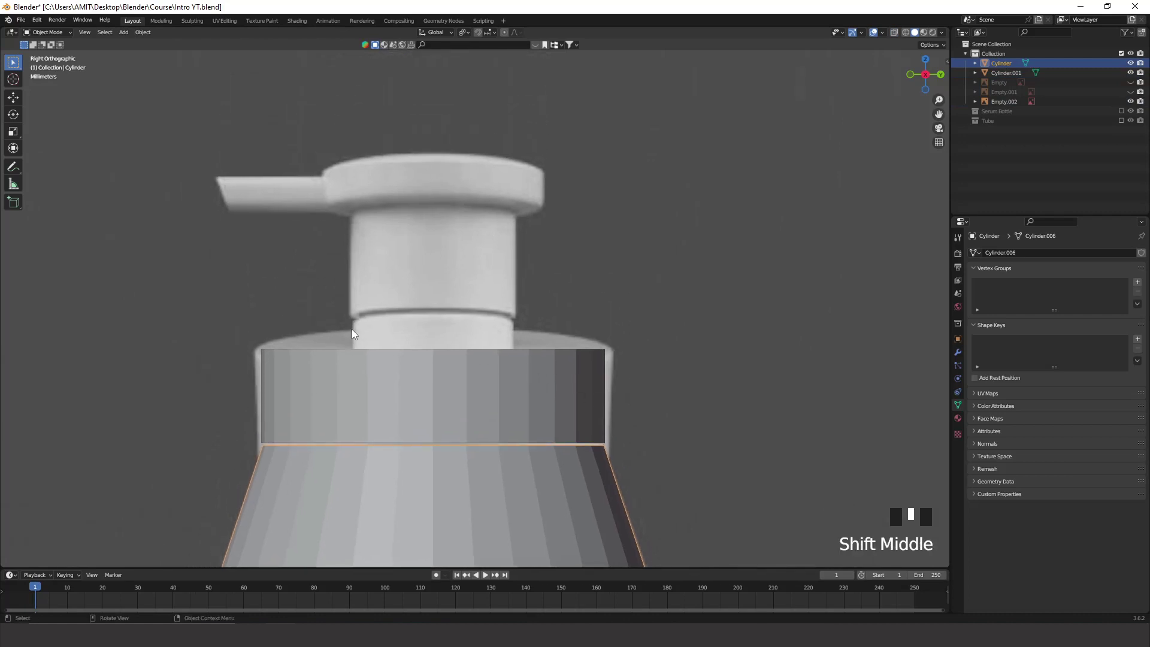
middle_drag(467, 375, 528, 497)
click(444, 239)
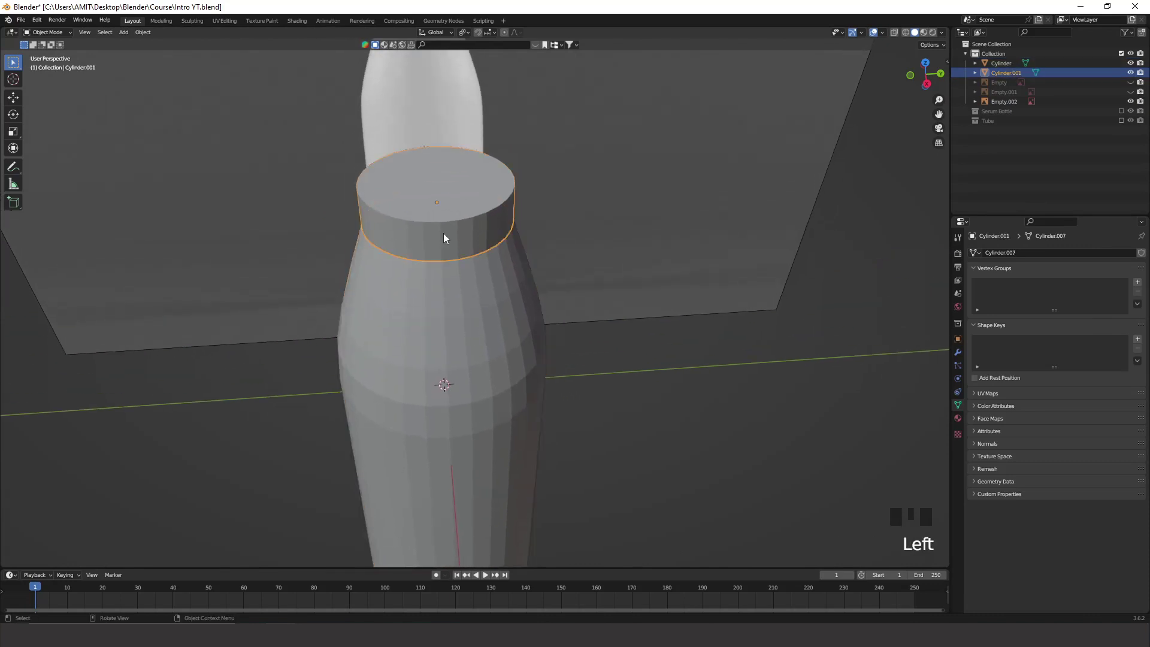
key(Tab)
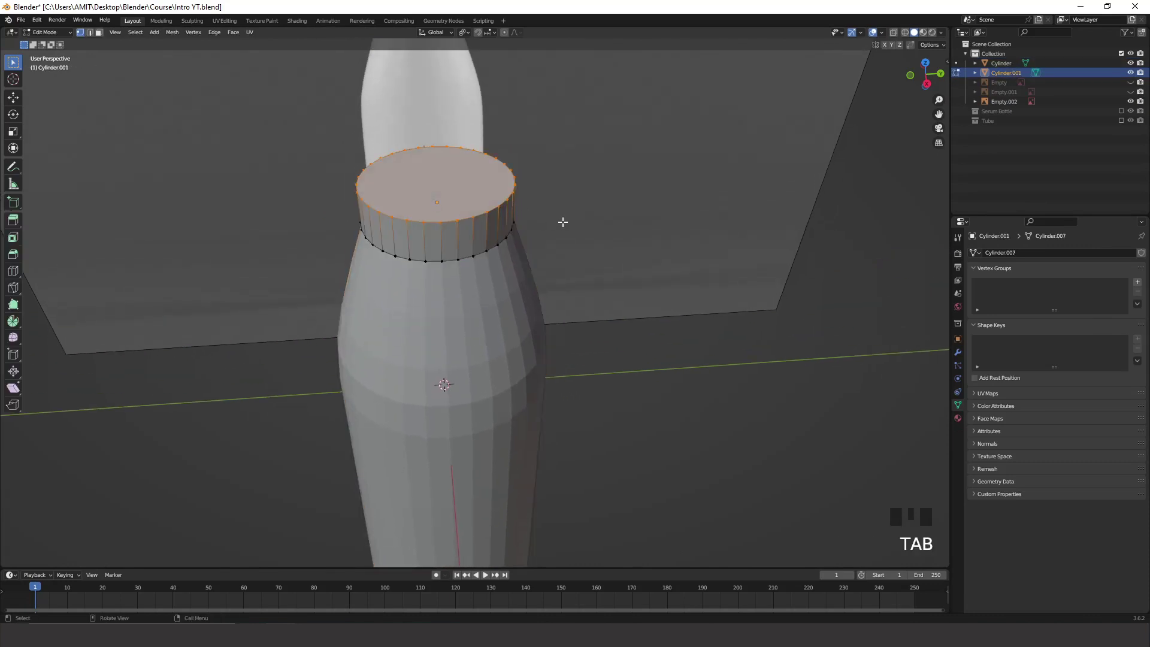
click(98, 32)
double_click(437, 192)
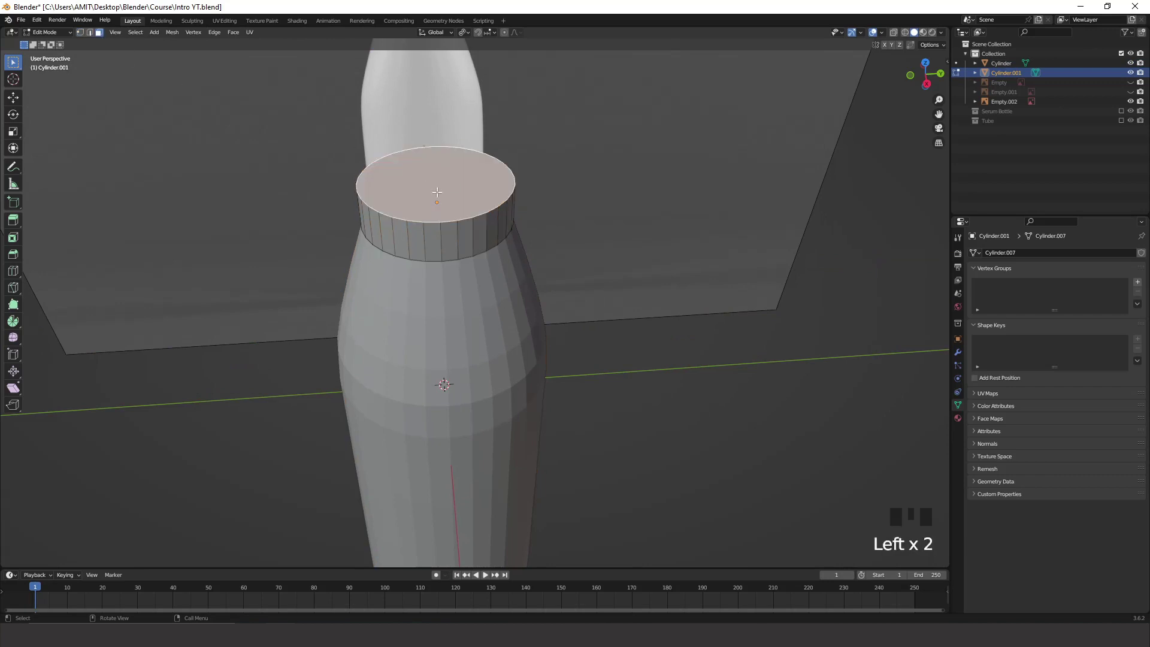
middle_drag(443, 177, 635, 317)
key(i)
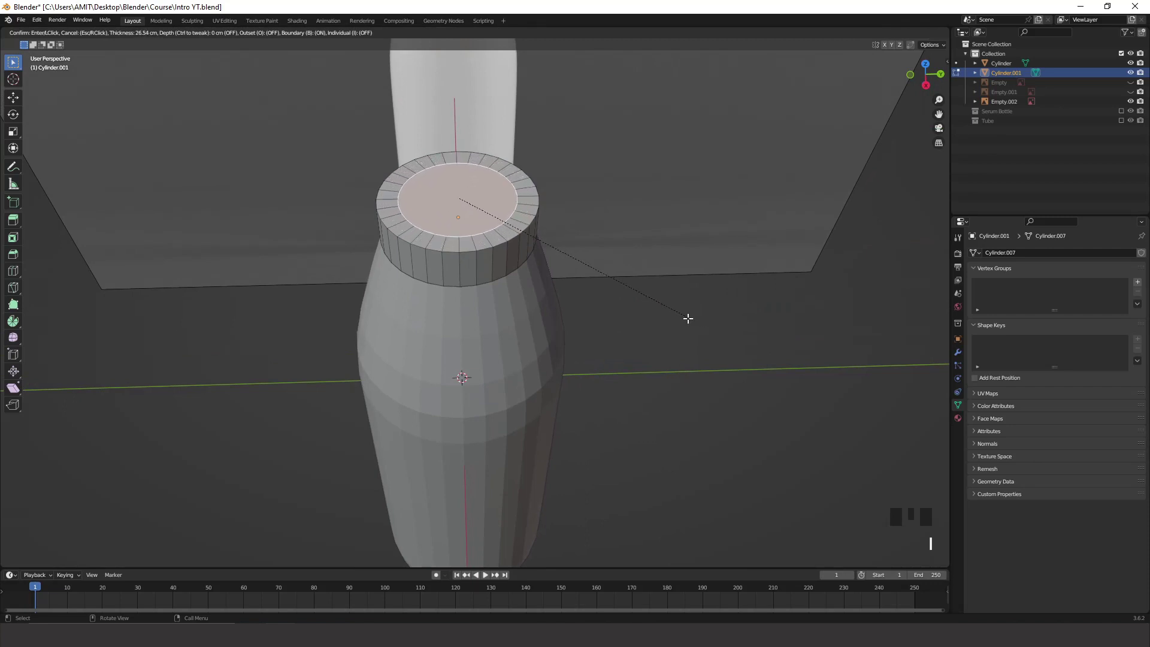
click(671, 316)
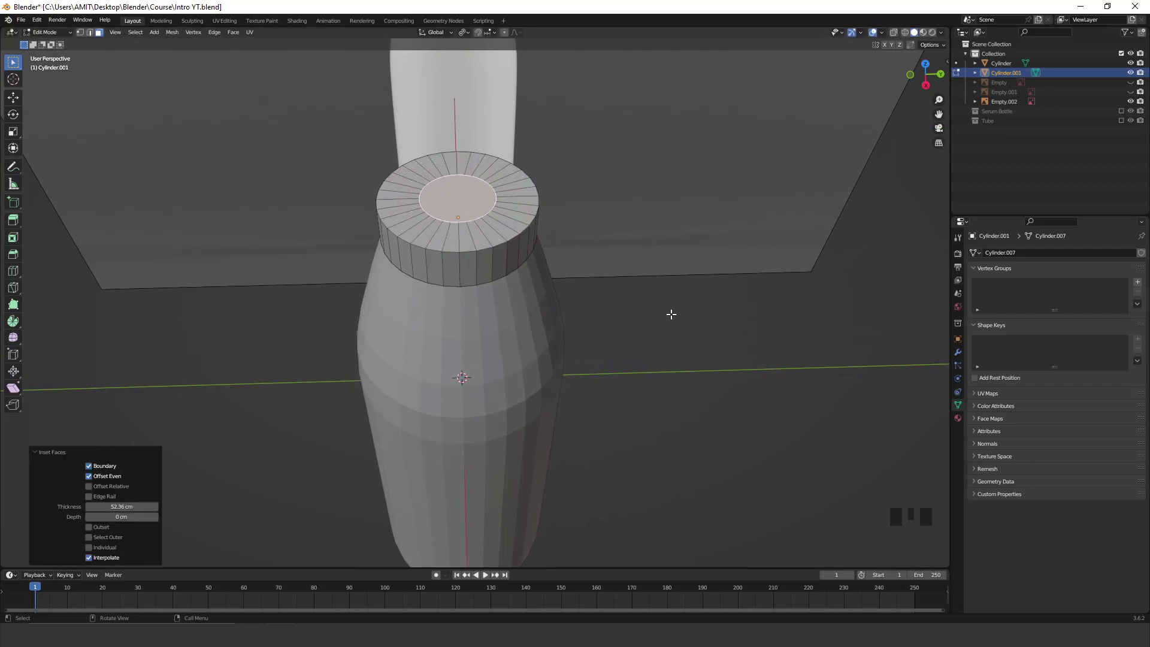
From the right orthographic view, extrude the inset face upward about 0.787 cm to the groove of the reference pump neck
shift+middle_drag(671, 316, 628, 463)
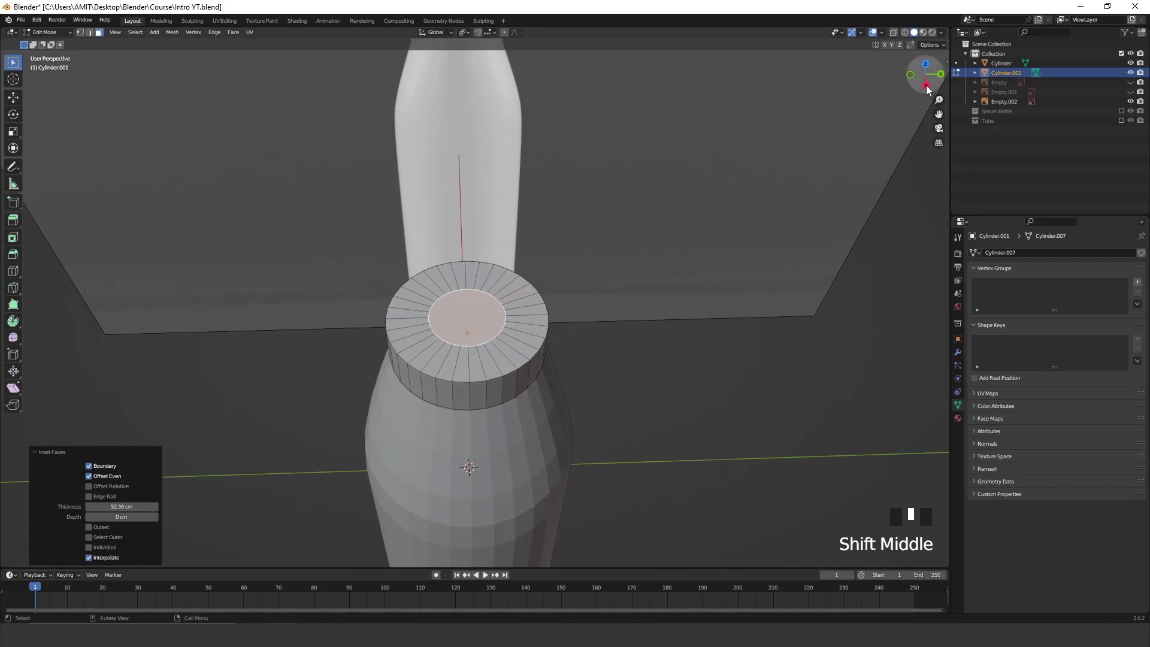
click(927, 87)
click(941, 74)
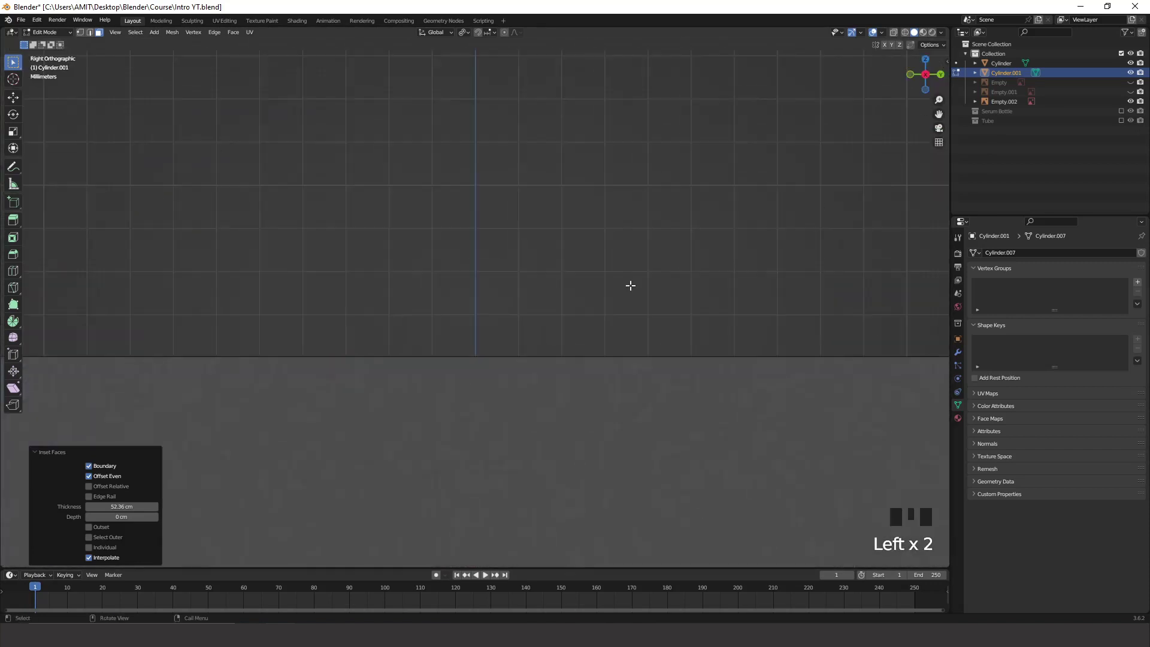
scroll(629, 285, down, 8)
shift+middle_drag(514, 427, 514, 413)
scroll(514, 413, up, 7)
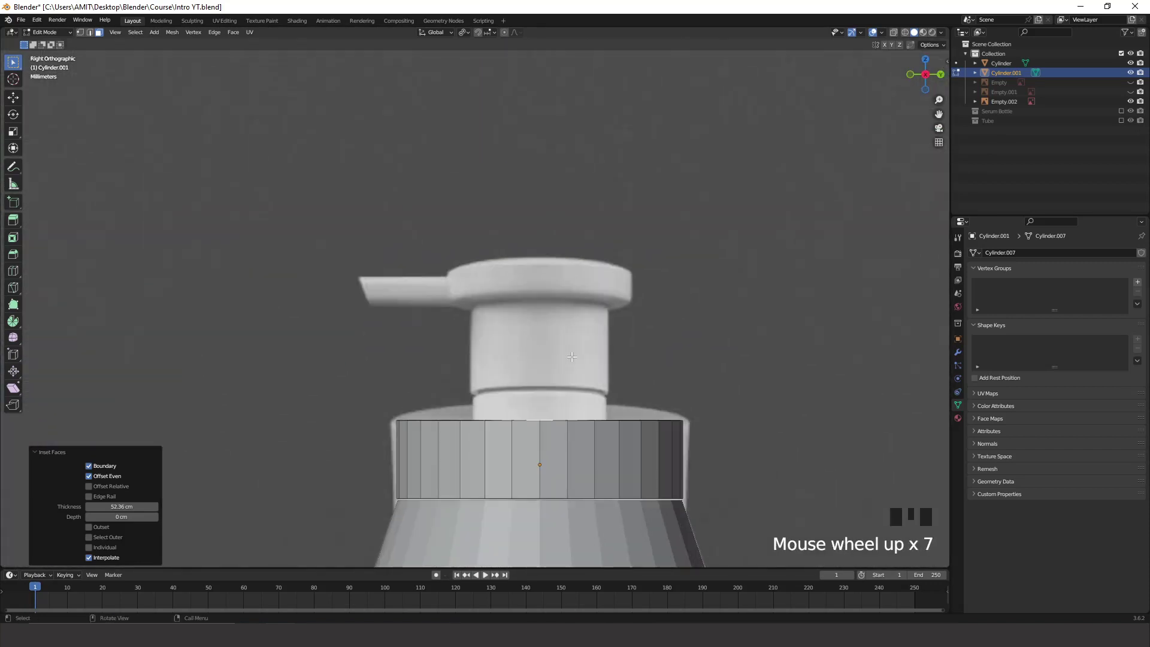
mouse_move(518, 330)
shift+middle_down()
mouse_move(522, 266)
mouse_move(526, 311)
shift+middle_up()
scroll(523, 265, up, 2)
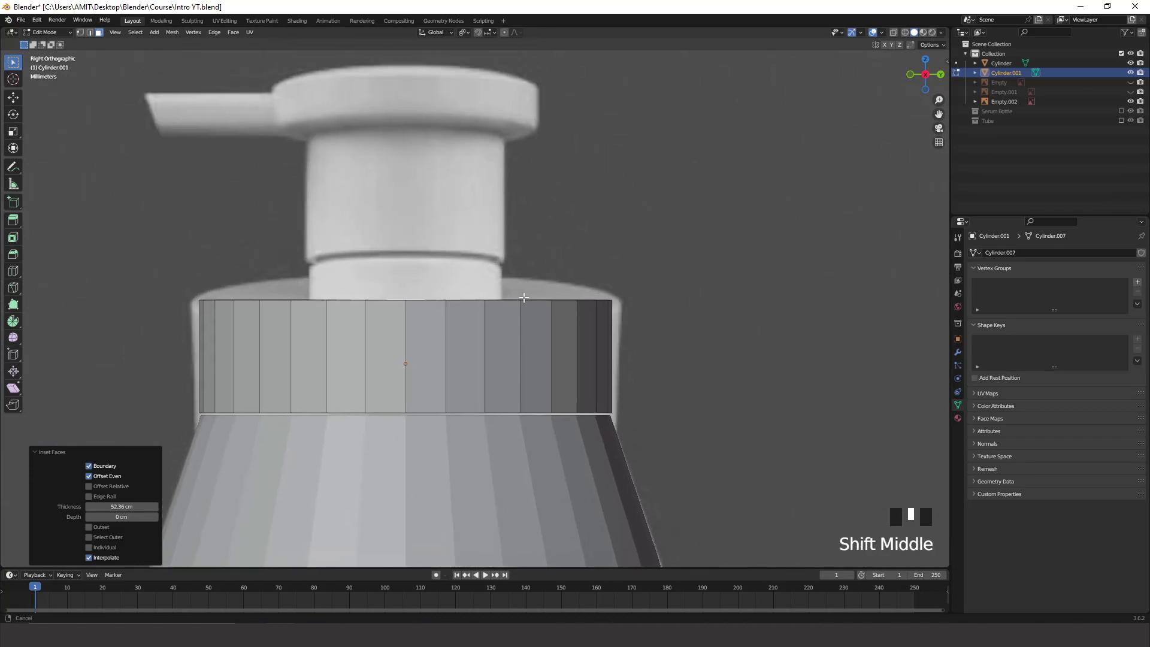
key(e)
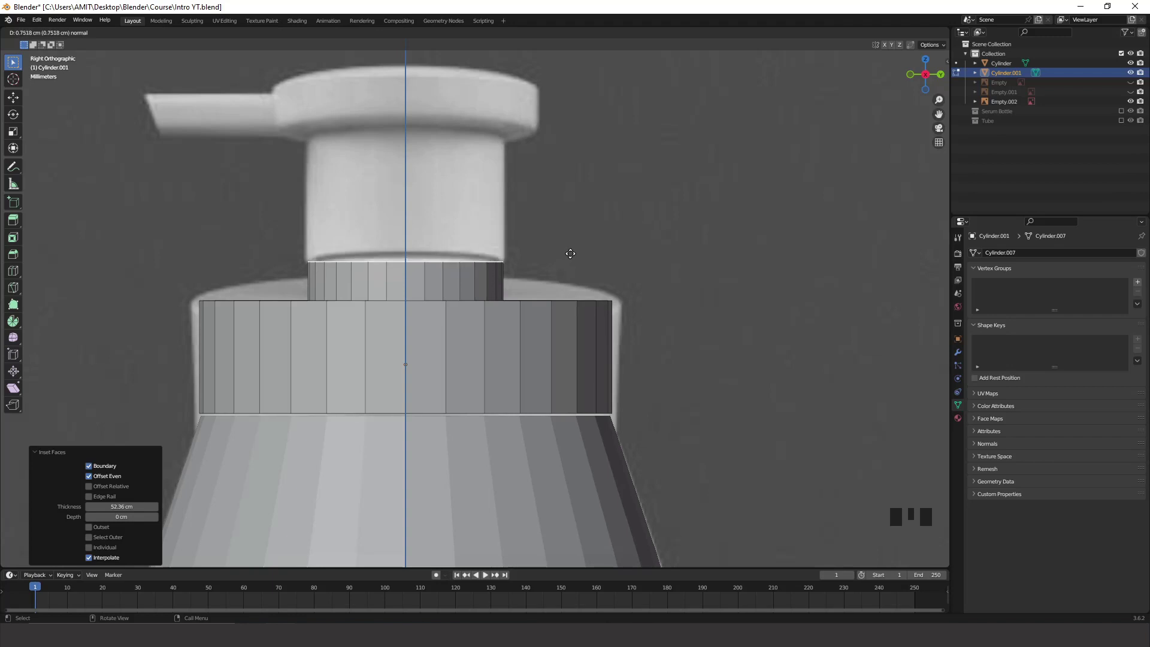
click(571, 252)
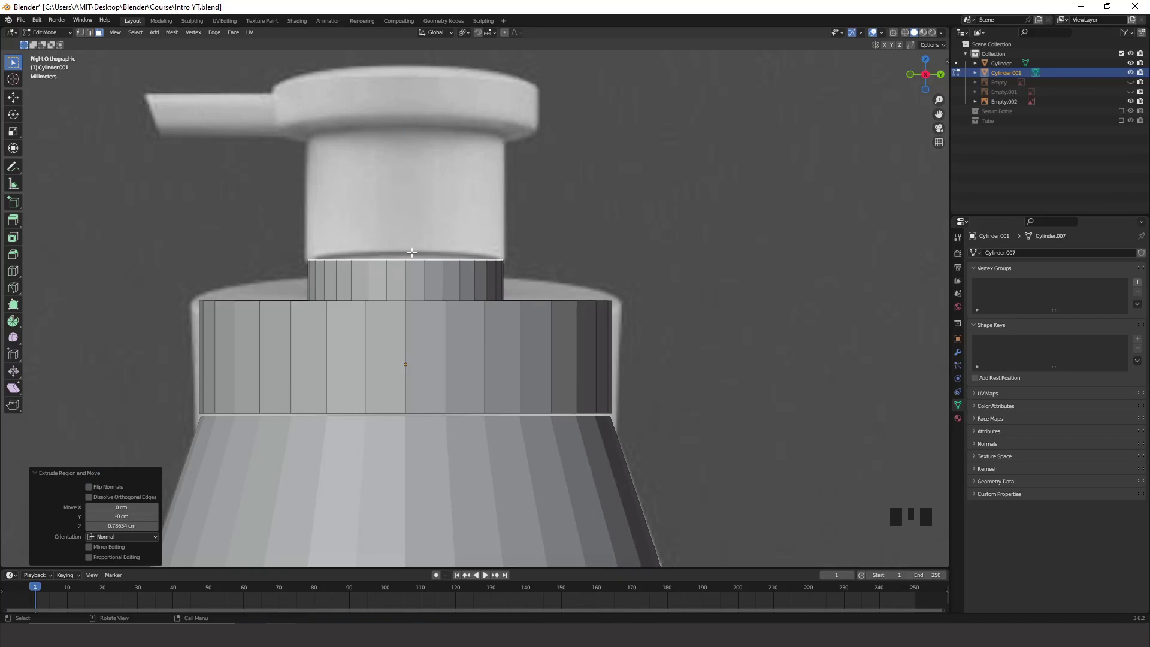
Inset the top face of the extruded neck with a thickness of about 5.827 cm
middle_drag(489, 271, 520, 440)
scroll(488, 308, up, 4)
scroll(577, 314, down, 4)
shift+middle_drag(562, 326, 575, 418)
click(927, 85)
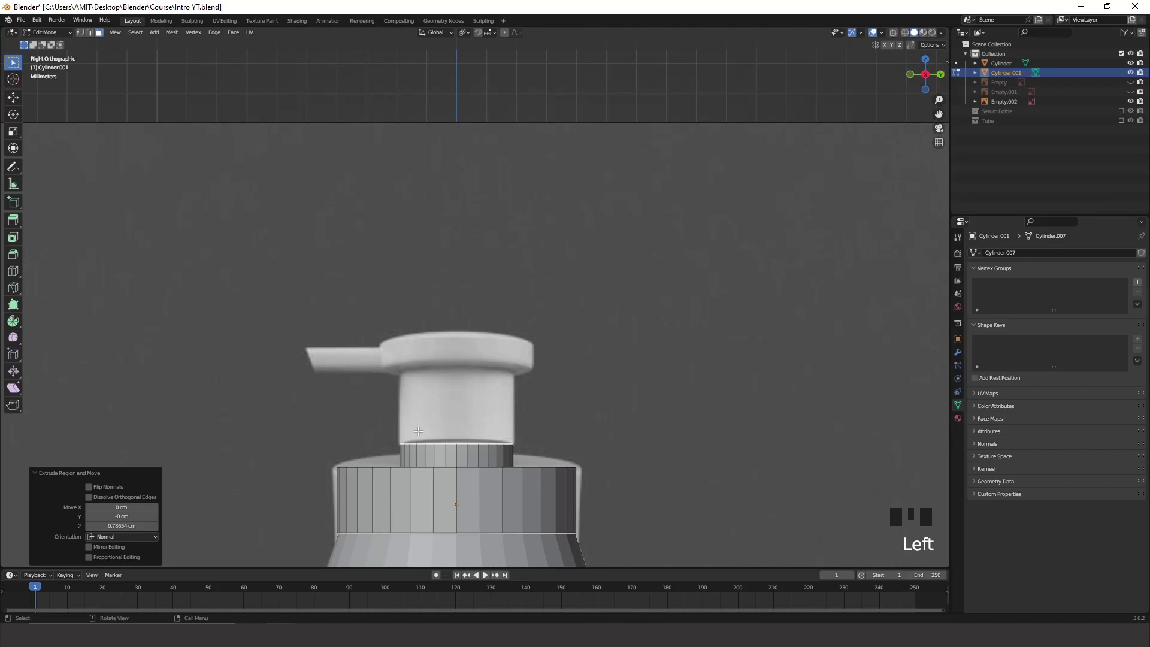
scroll(637, 388, up, 3)
middle_drag(637, 388, 772, 300)
key(i)
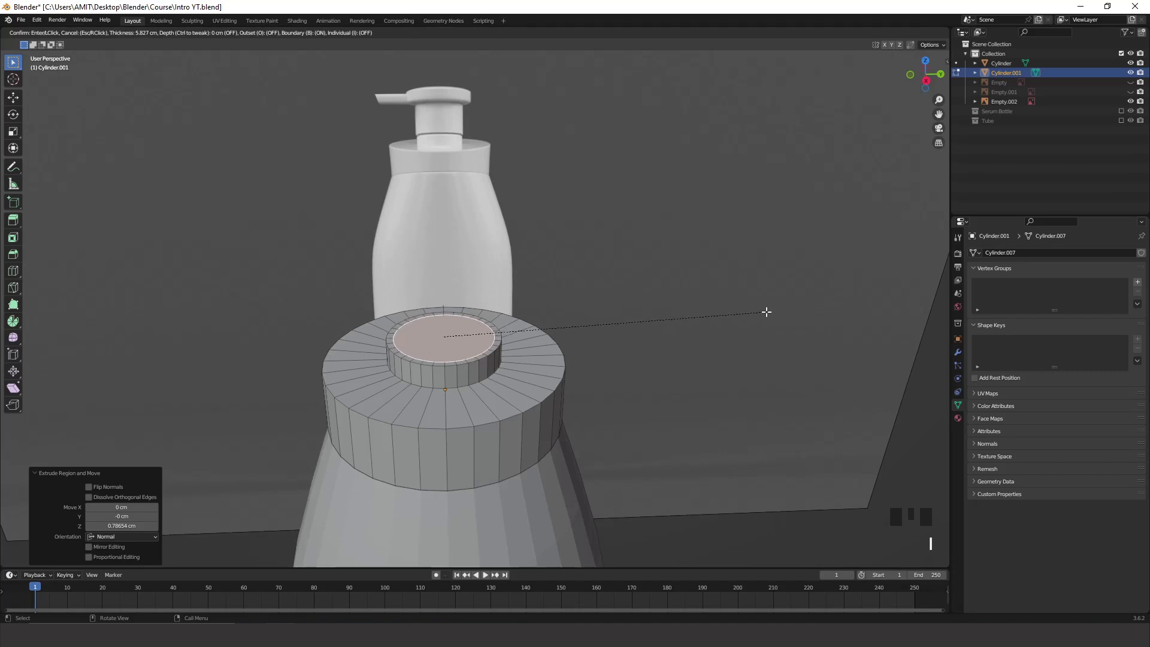
click(767, 312)
Extrude the neck's inset face upward about 1.72 cm in right orthographic view, and return to Object Mode
click(926, 80)
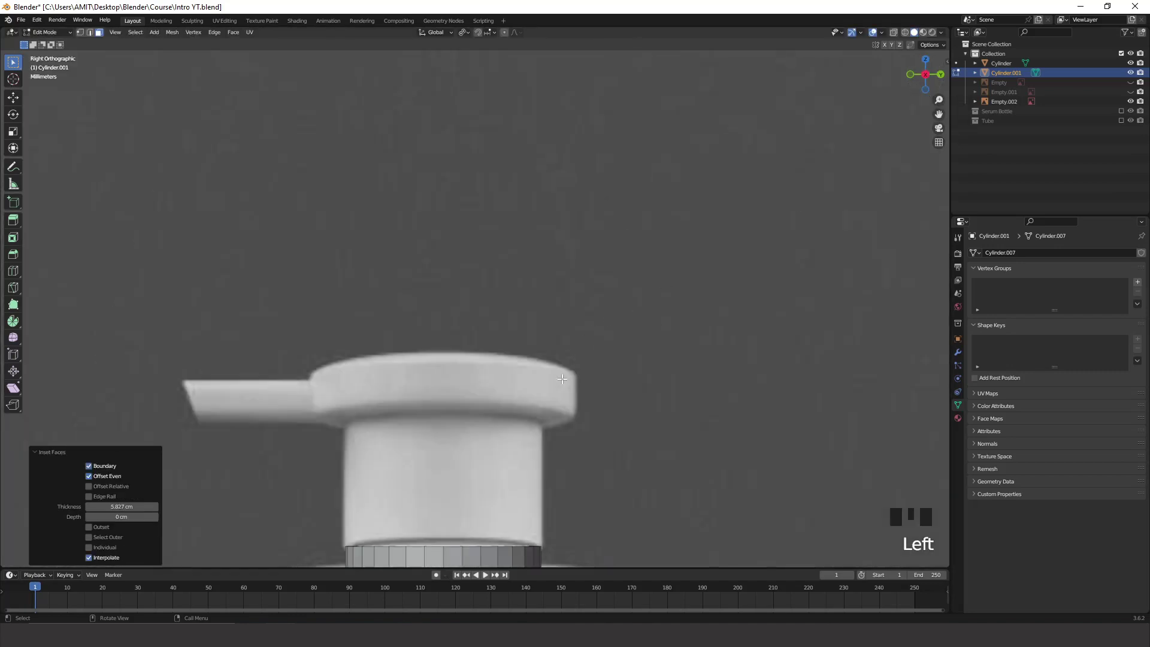
key(e)
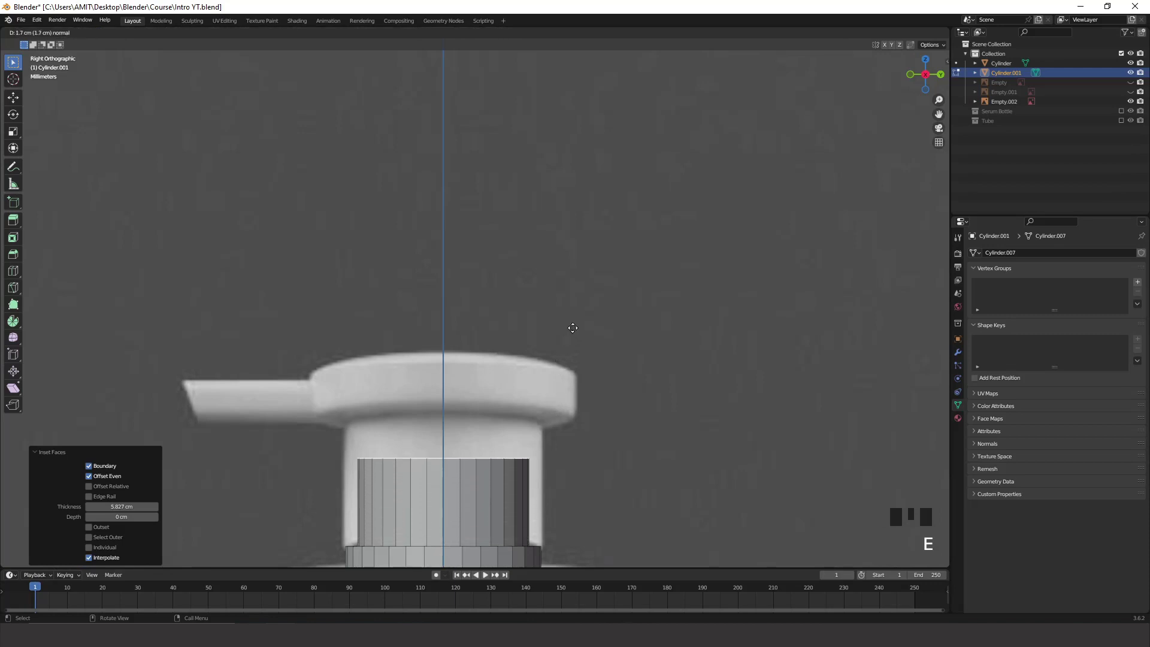
click(576, 337)
scroll(509, 488, down, 3)
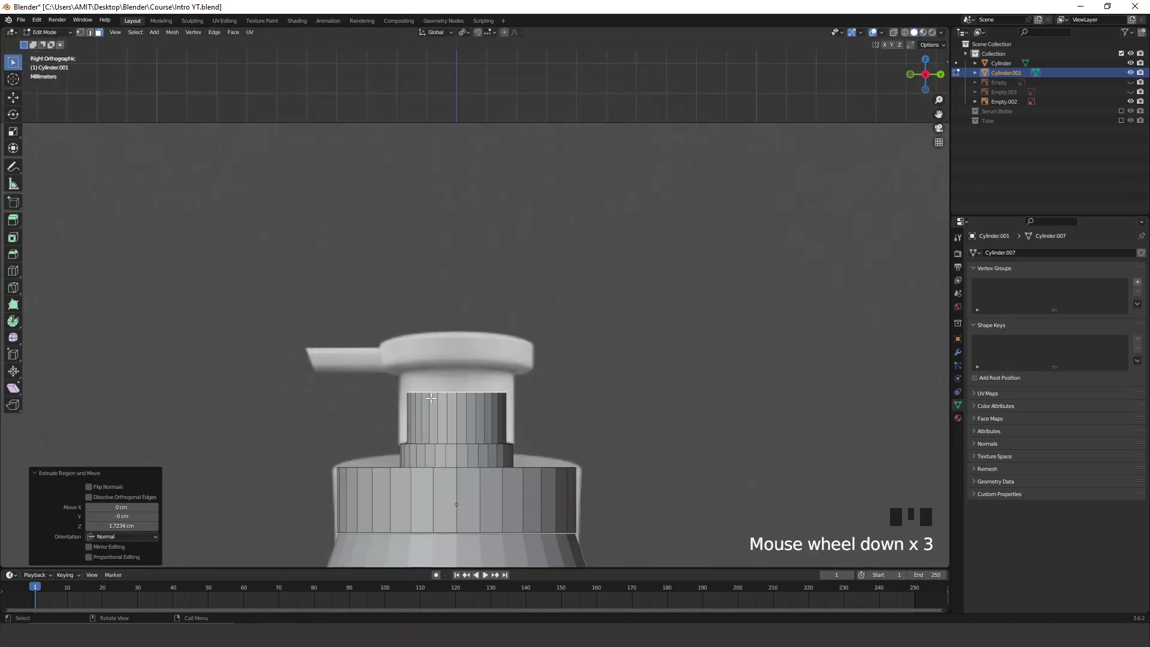
scroll(439, 415, down, 3)
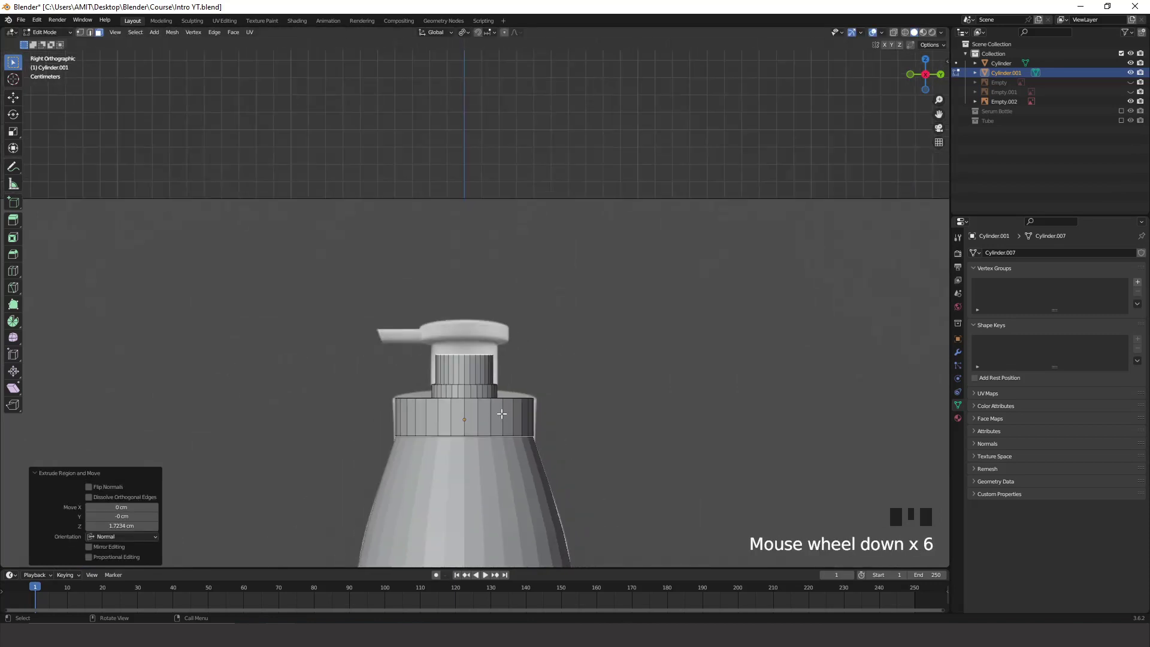
key(Tab)
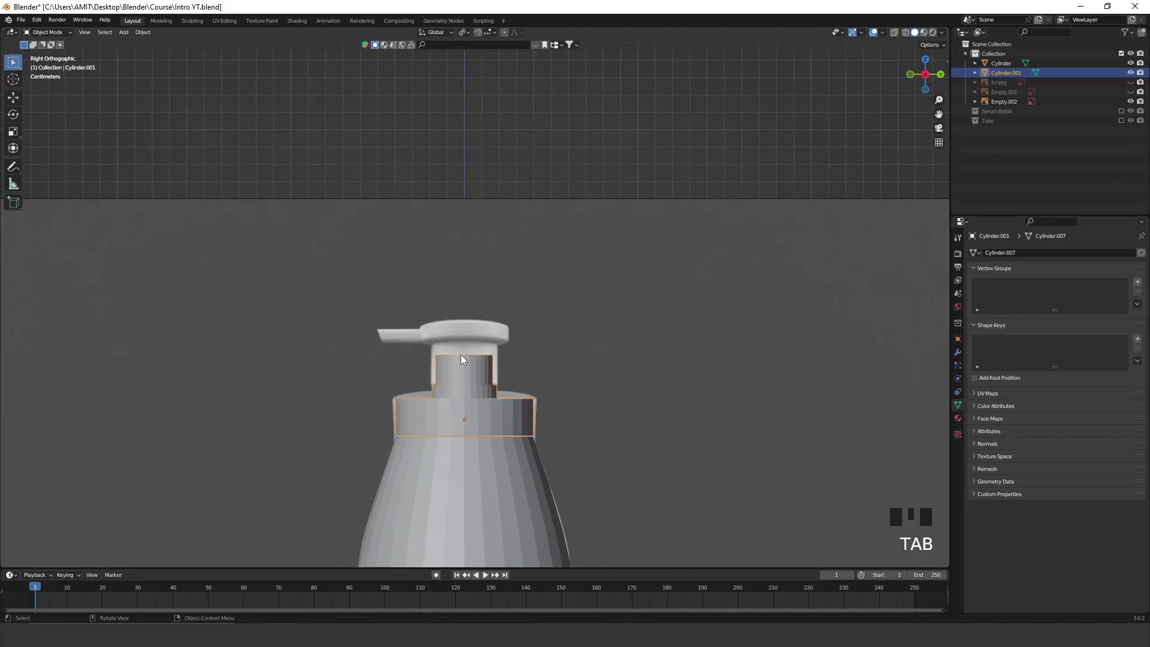
Add a third mesh cylinder and shrink it by scaling to about -0.104, followed by about 0.457
key(shift+a)
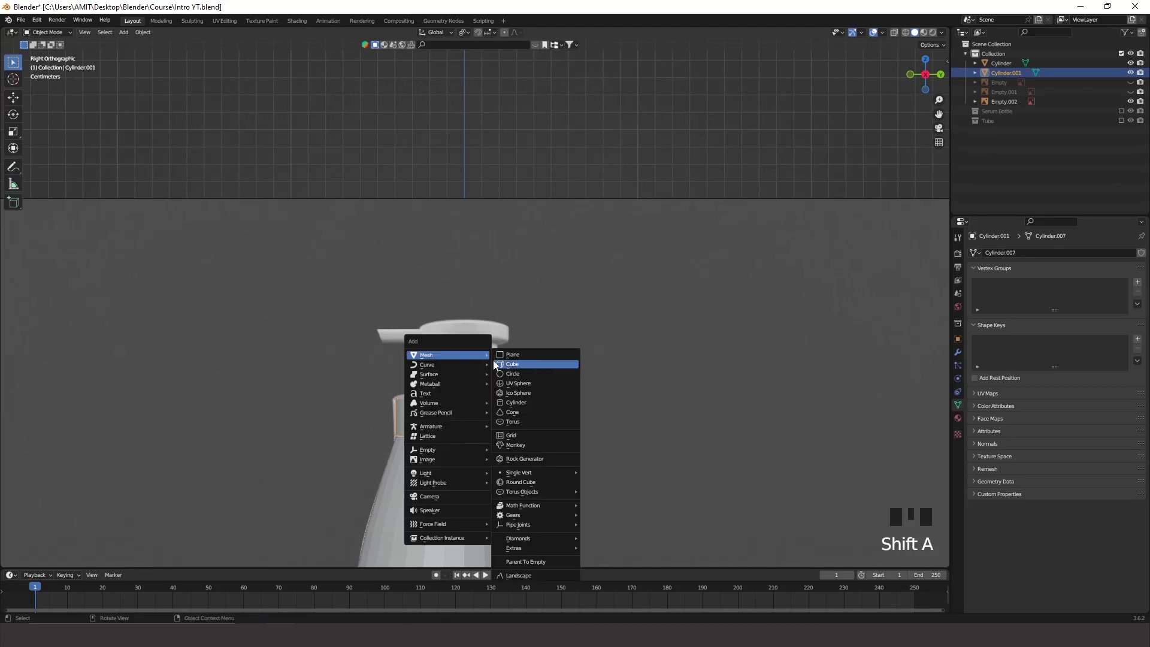
click(517, 405)
scroll(523, 422, down, 12)
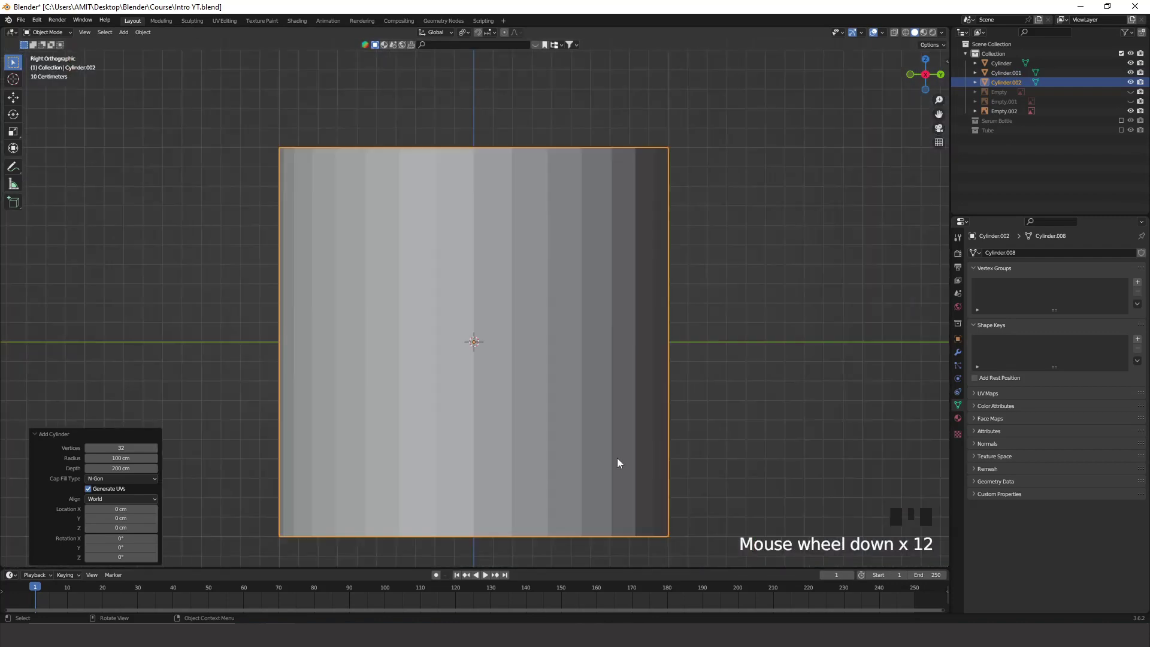
key(s)
click(453, 358)
scroll(517, 386, up, 13)
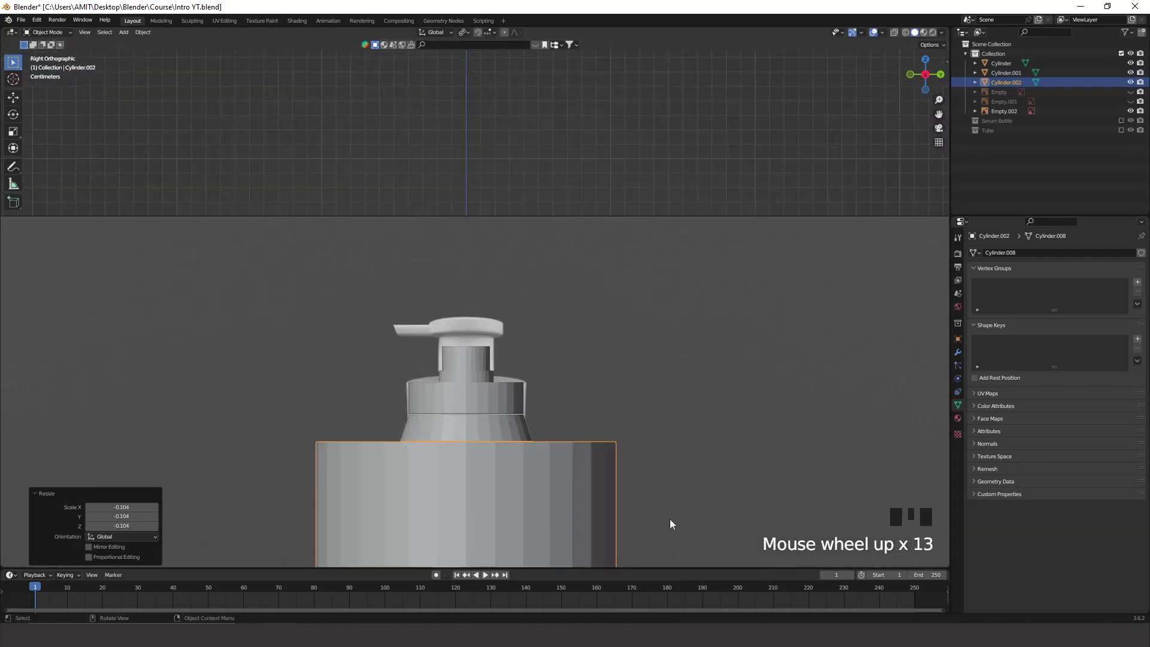
key(s)
click(548, 508)
Raise the third cylinder about 17.37 cm along Z to the reference pump head and scale it to about 0.425
key(g)
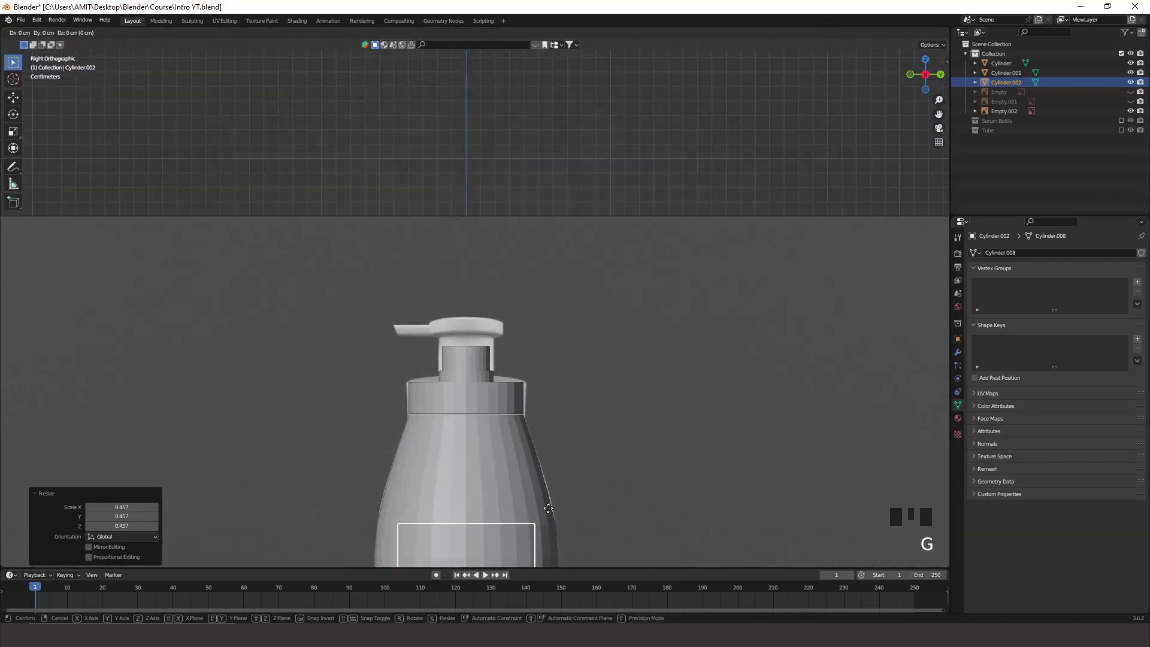
key(z)
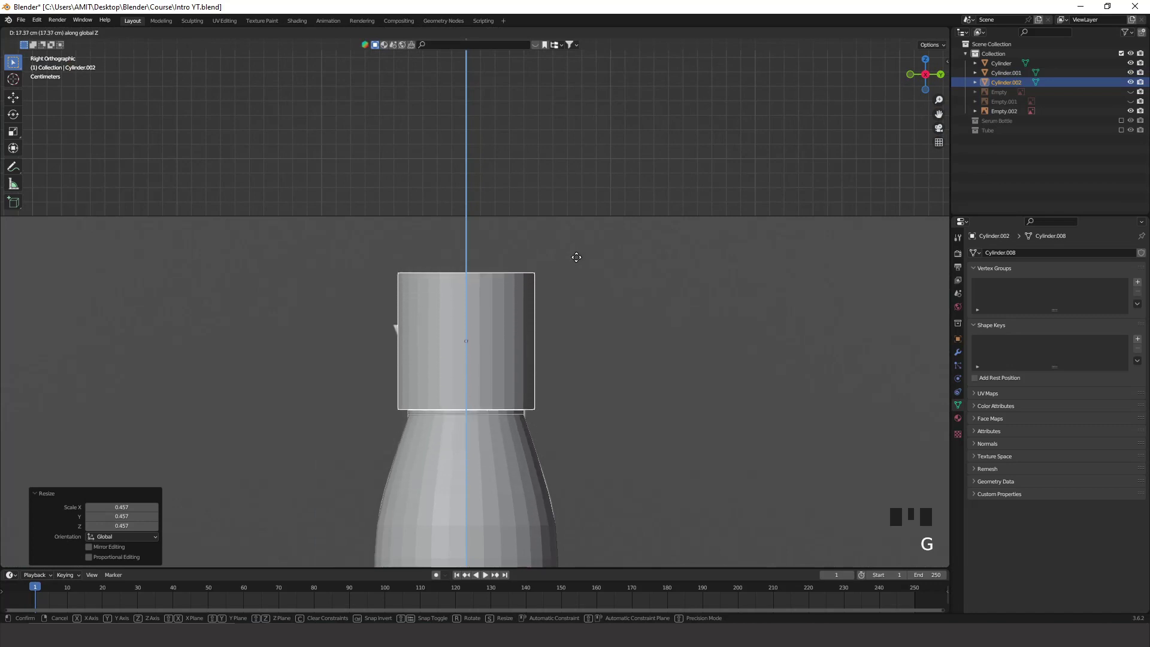
click(575, 252)
key(s)
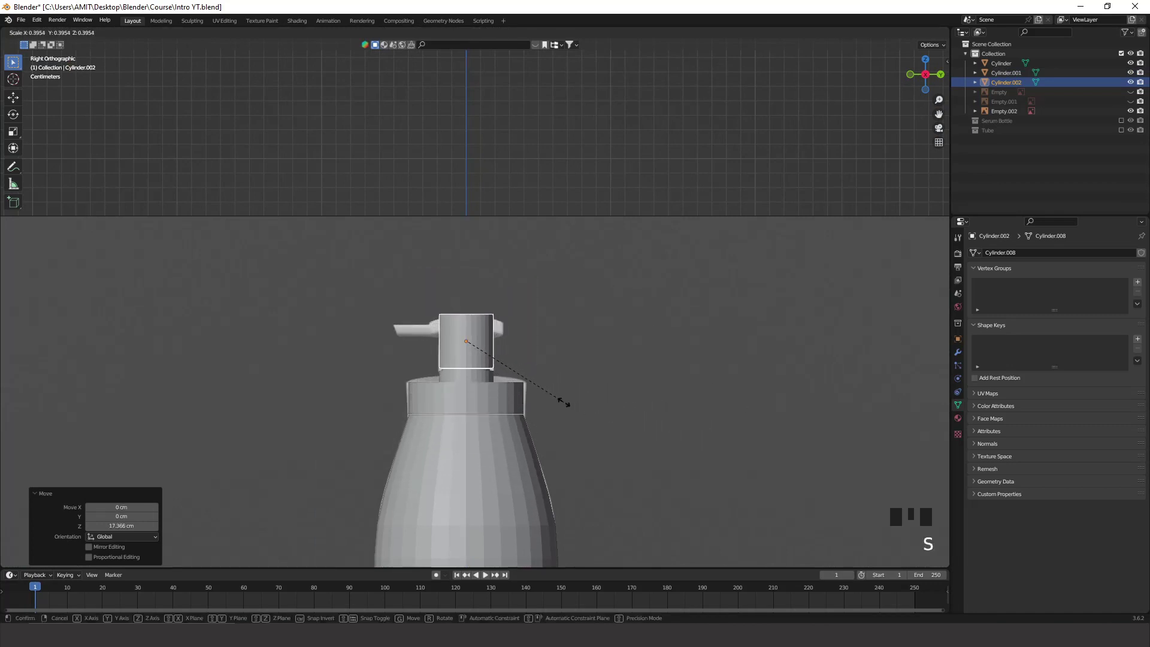
click(571, 399)
Turn on X-ray display to compare the small cylinder with the reference pump neck
scroll(570, 399, up, 8)
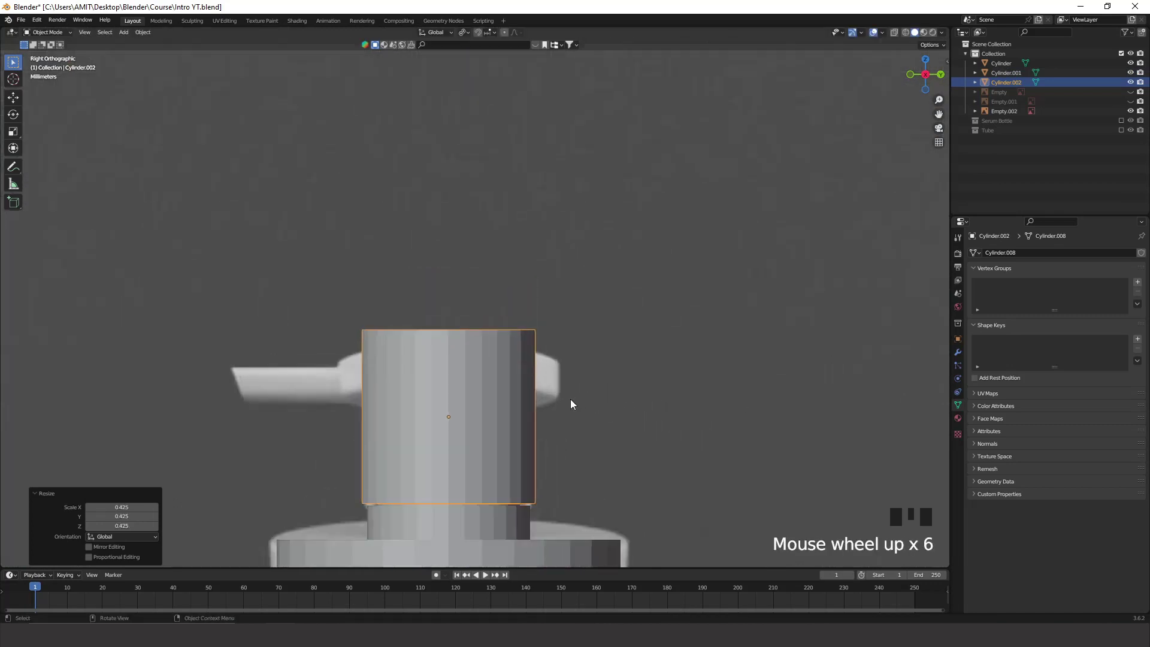
shift+middle_drag(523, 443, 458, 255)
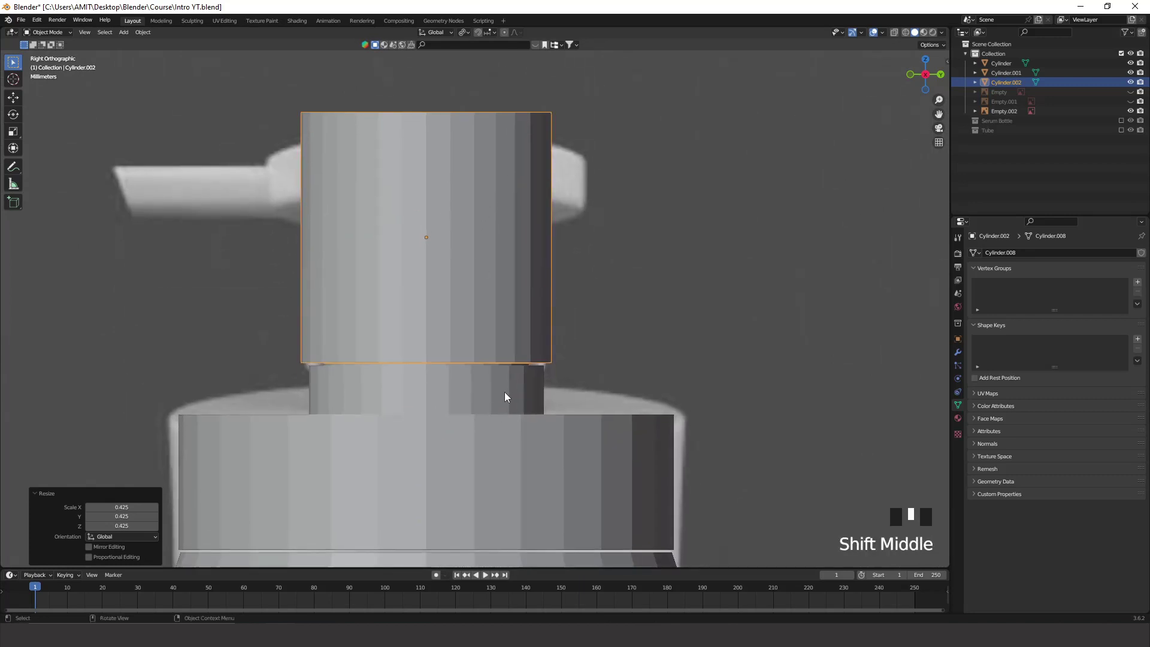
key(alt+z)
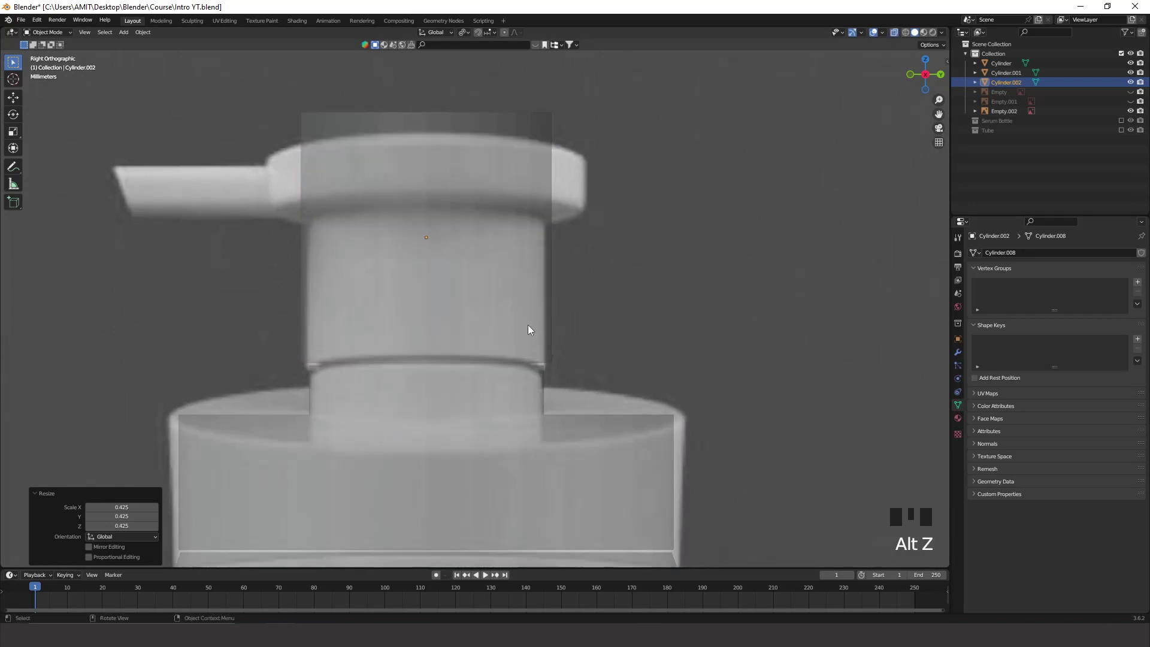
click(530, 327)
click(515, 314)
key(s)
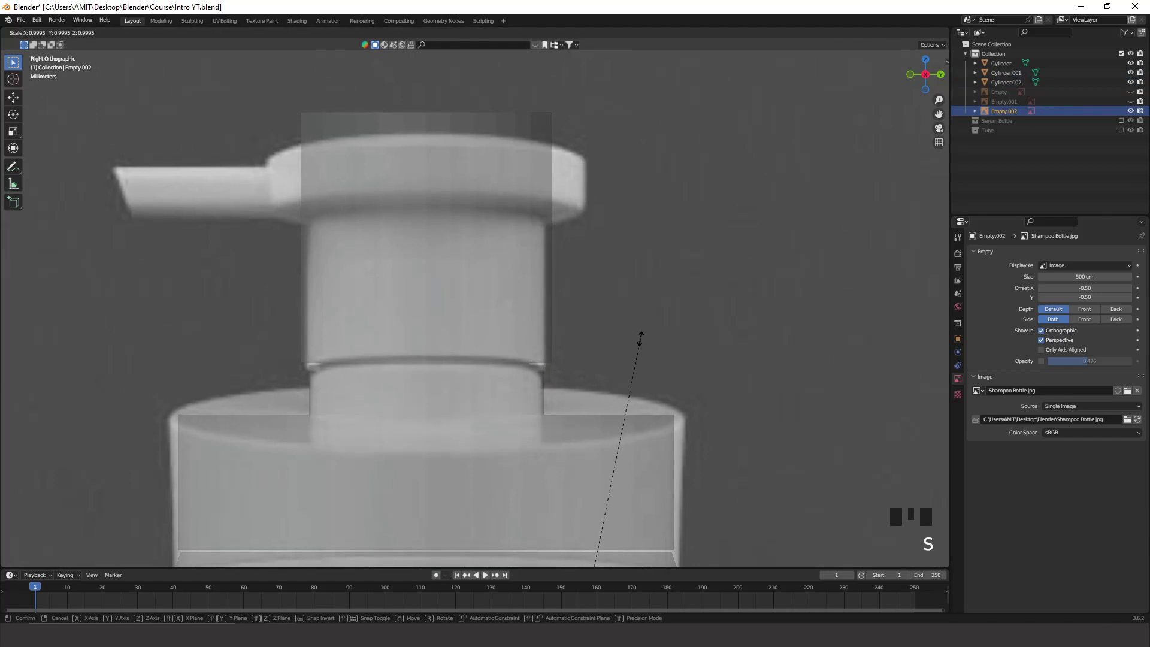
right_click(639, 334)
Select the small cylinder, scale it to about 0.942 to fit the reference pump neck's width, and turn off X-ray display
click(493, 255)
key(s)
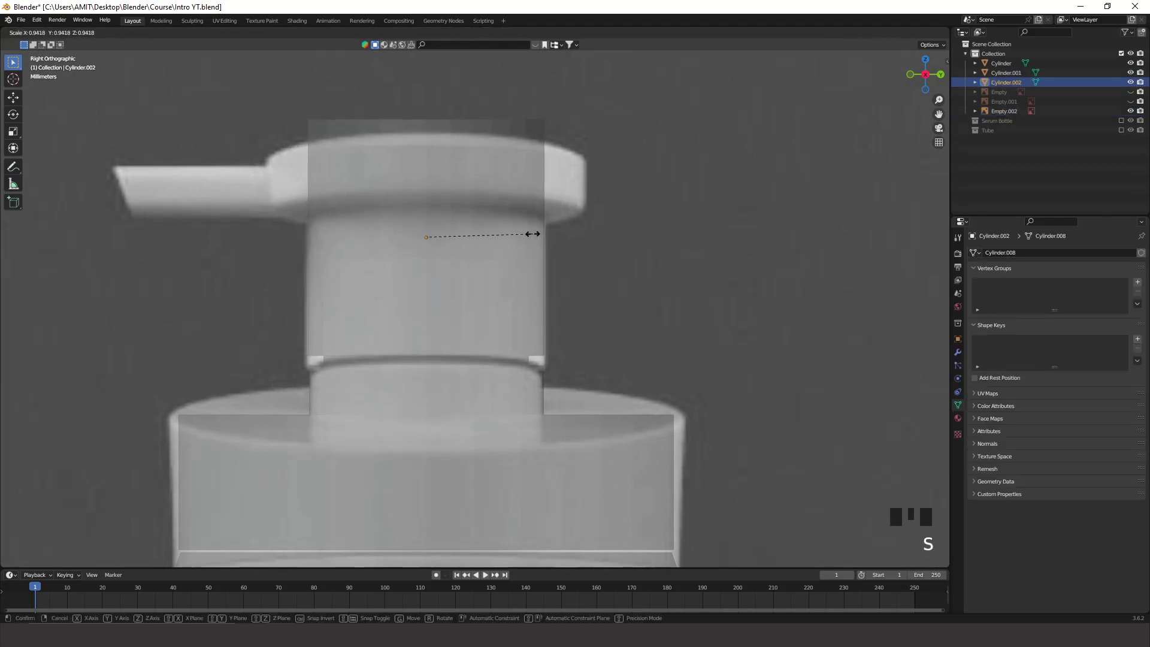
click(533, 234)
key(alt+z)
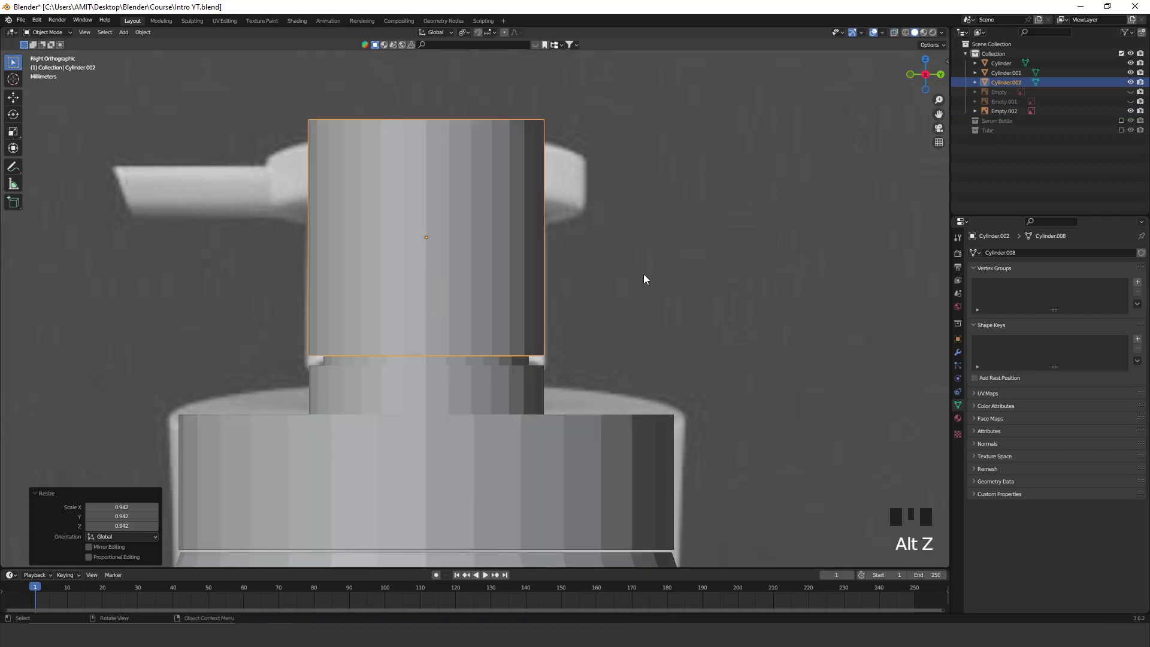
Lower the small cylinder along Z by about 0.1 cm and a further 0.019 cm, onto the groove of the pump neck
key(g)
middle_click(643, 274)
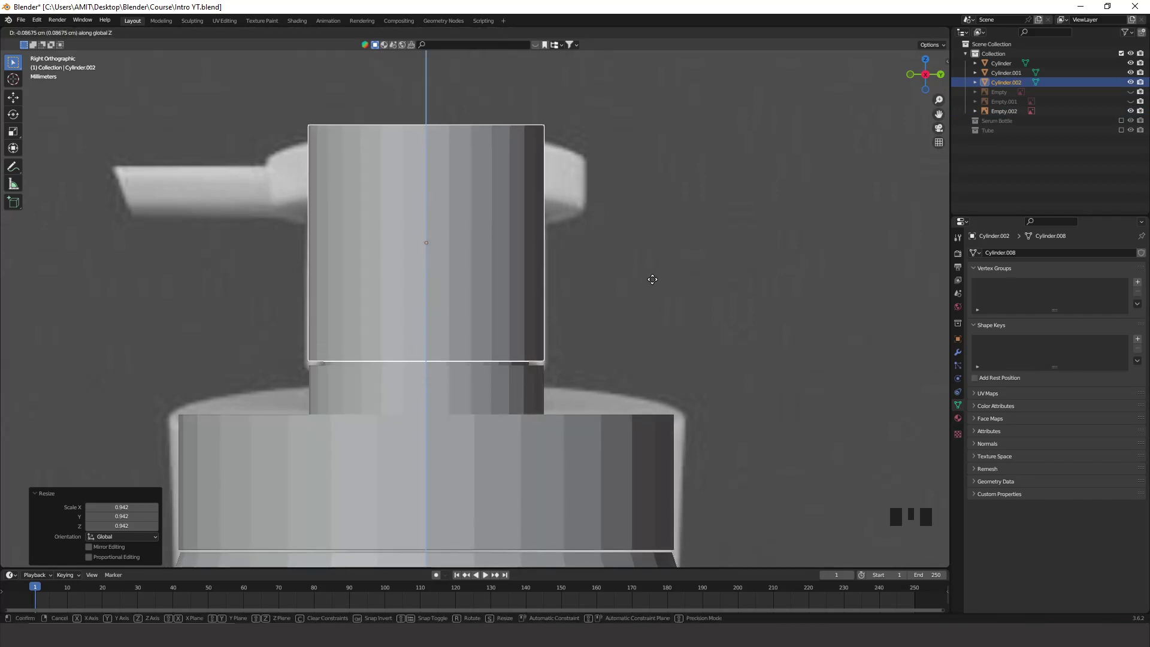
click(652, 282)
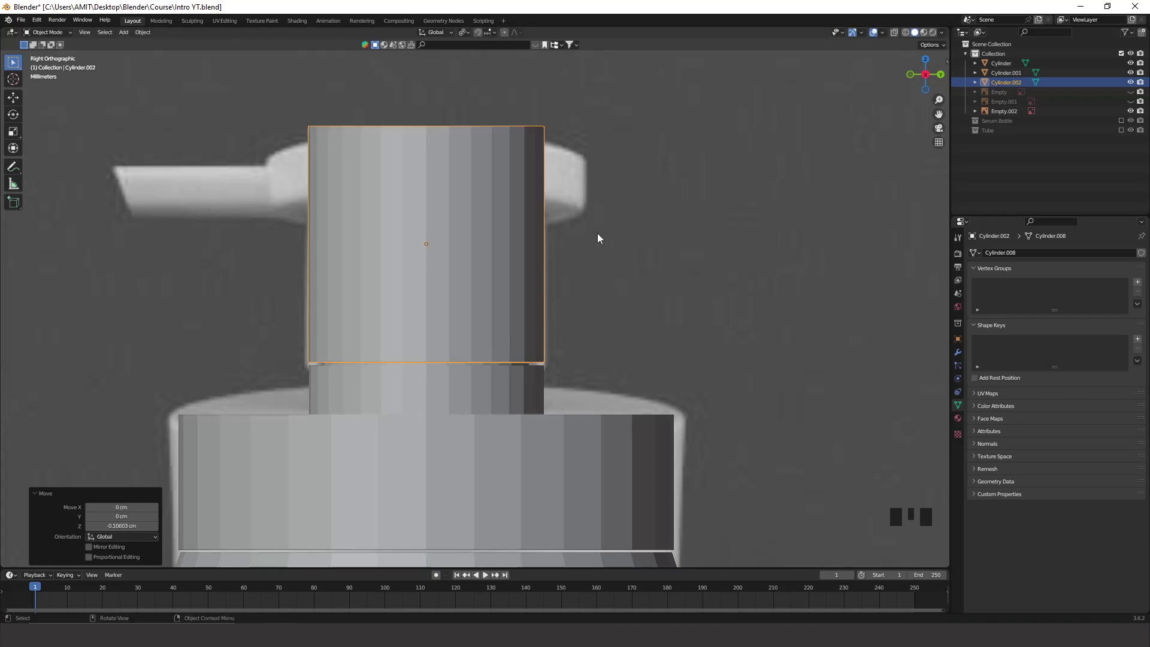
key(g)
middle_click(666, 289)
click(670, 289)
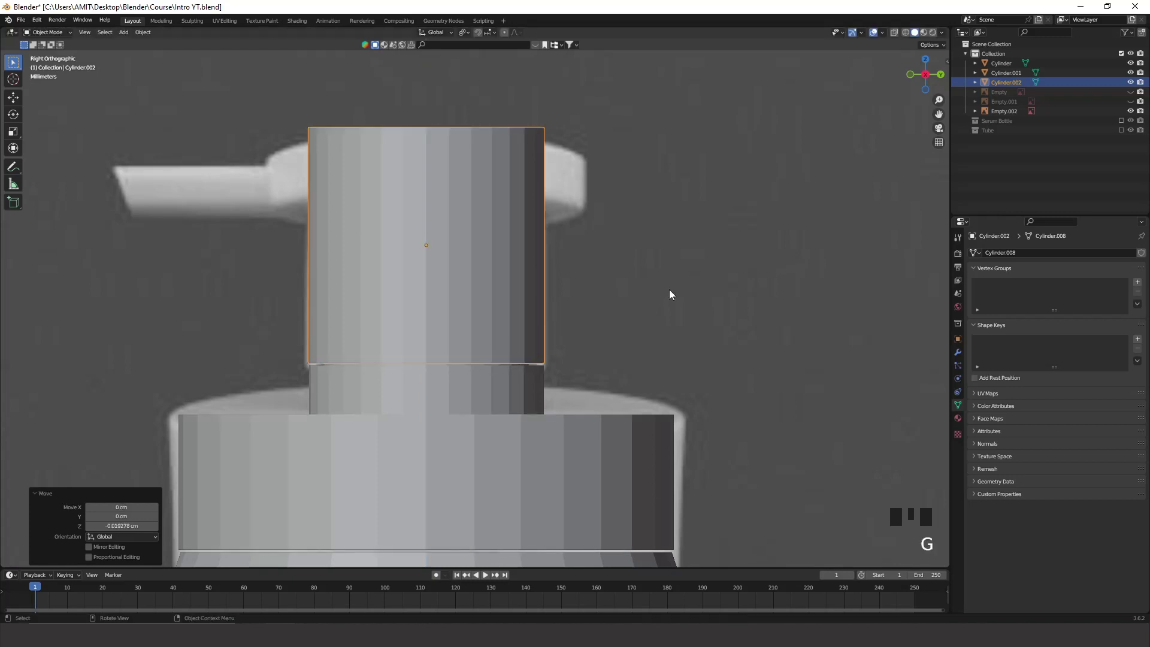
In Edit Mode with X-ray on, select the cylinder's top vertices and lower them about 1.243 cm along Z to the pump head's underside
shift+middle_drag(598, 243, 604, 328)
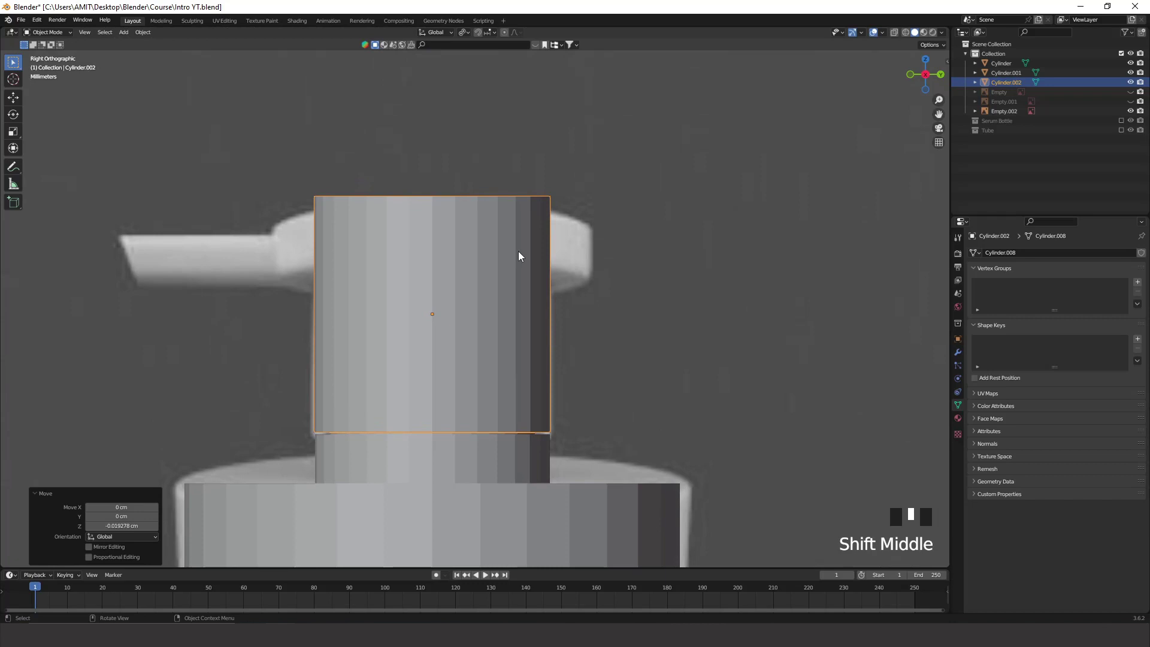
key(Tab)
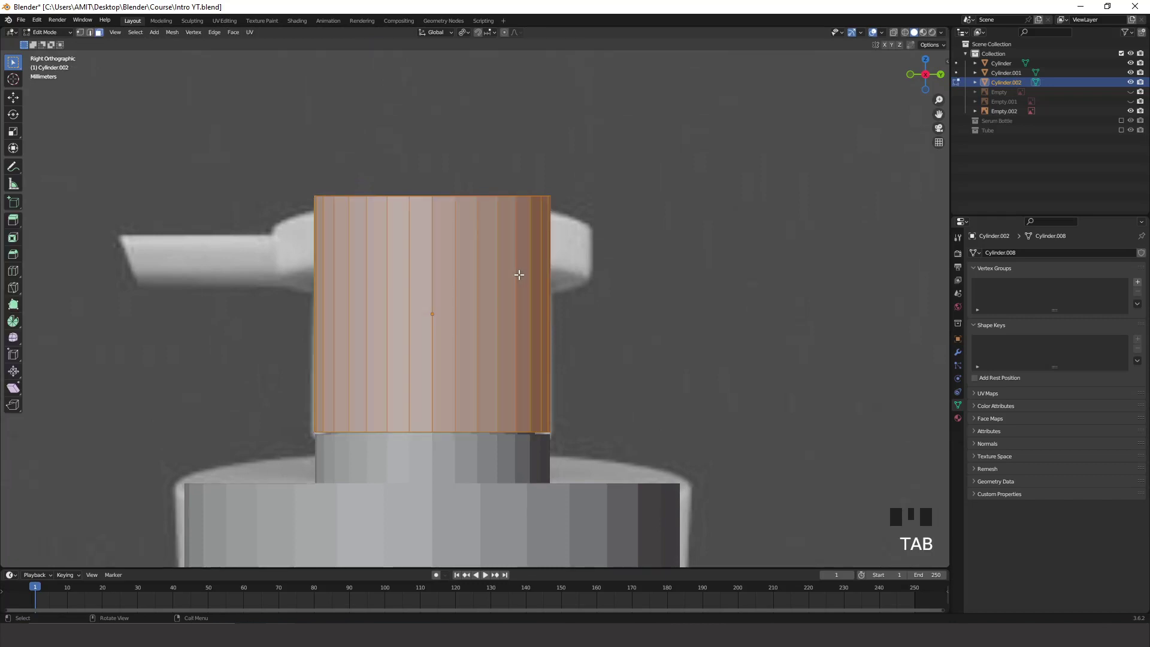
key(1)
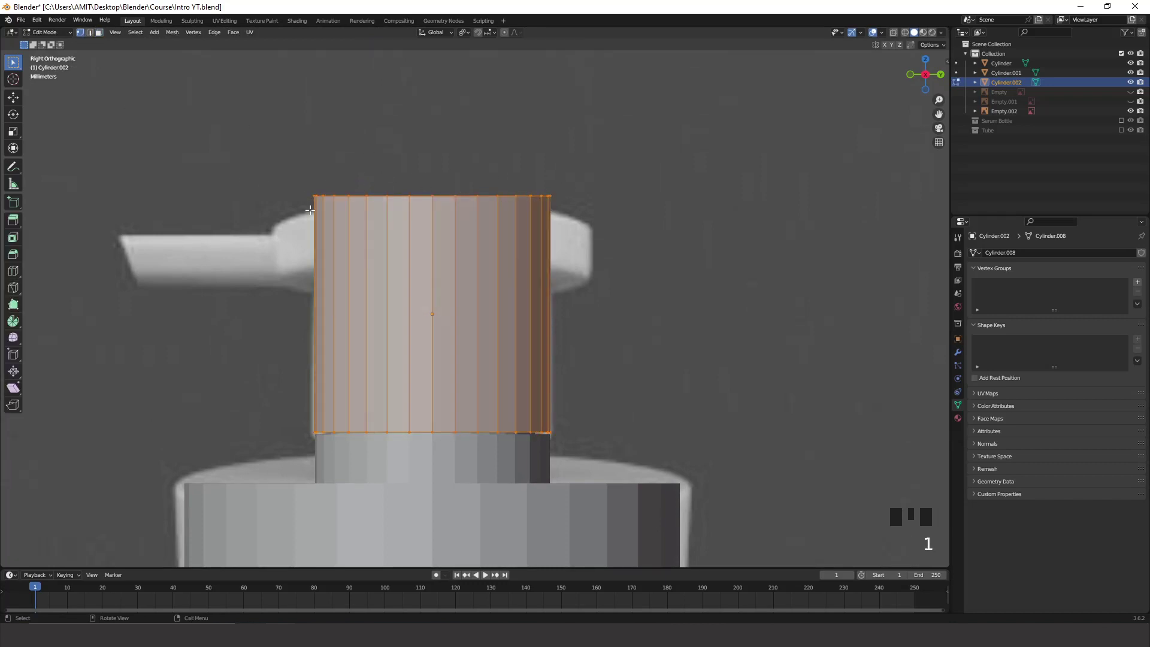
key(alt+z)
drag(609, 124, 284, 254)
key(g)
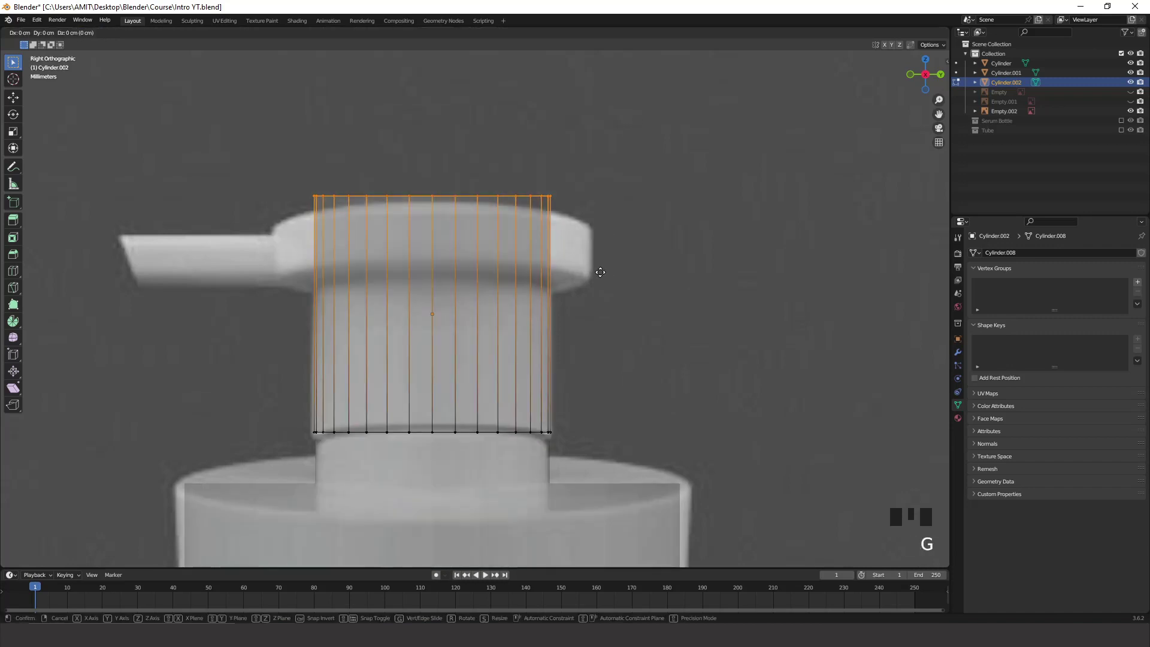
key(z)
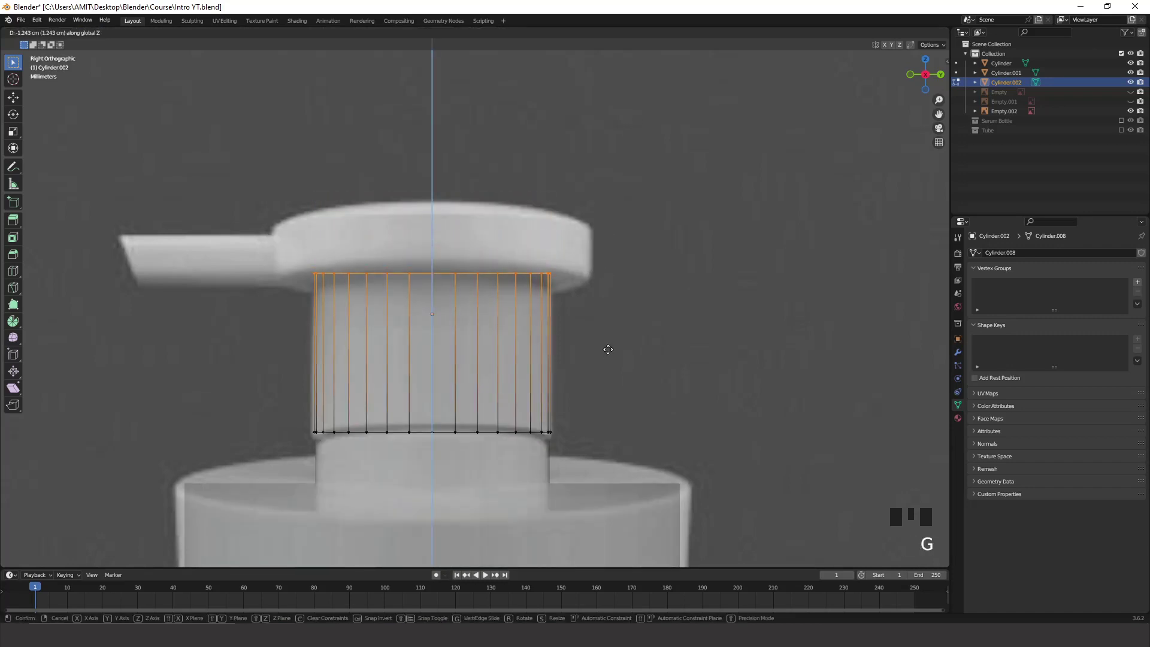
click(608, 349)
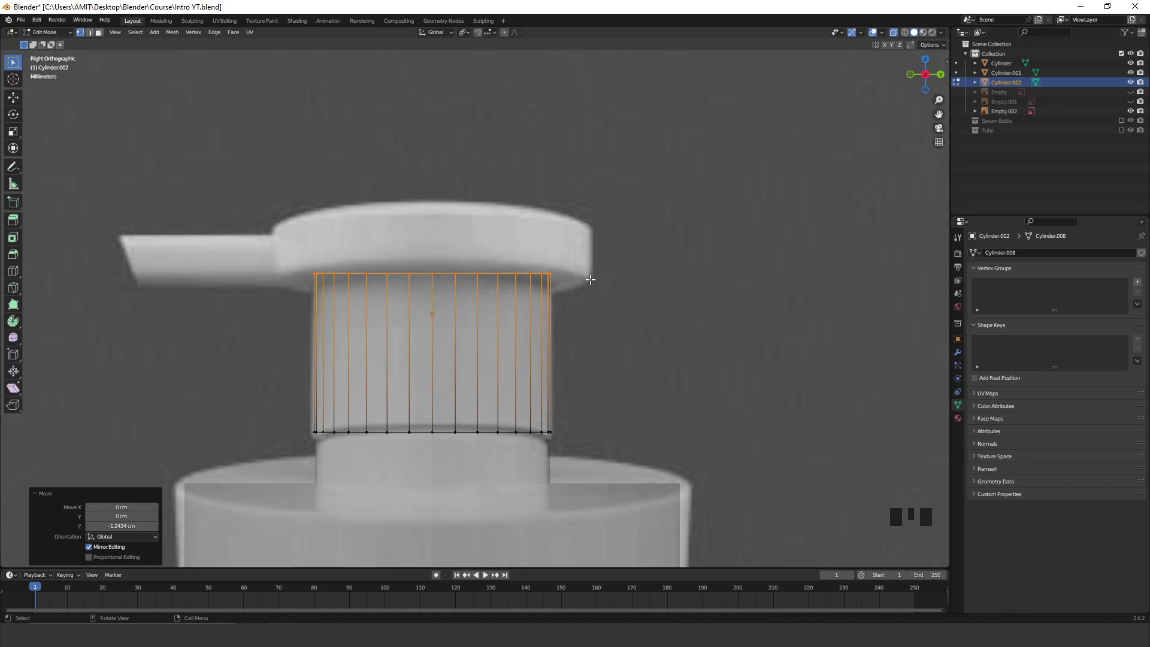
key(g)
key(z)
click(646, 280)
In right orthographic view, extrude the top face in place and scale it to about 1.318 to match the reference pump head's width
middle_drag(564, 304, 583, 262)
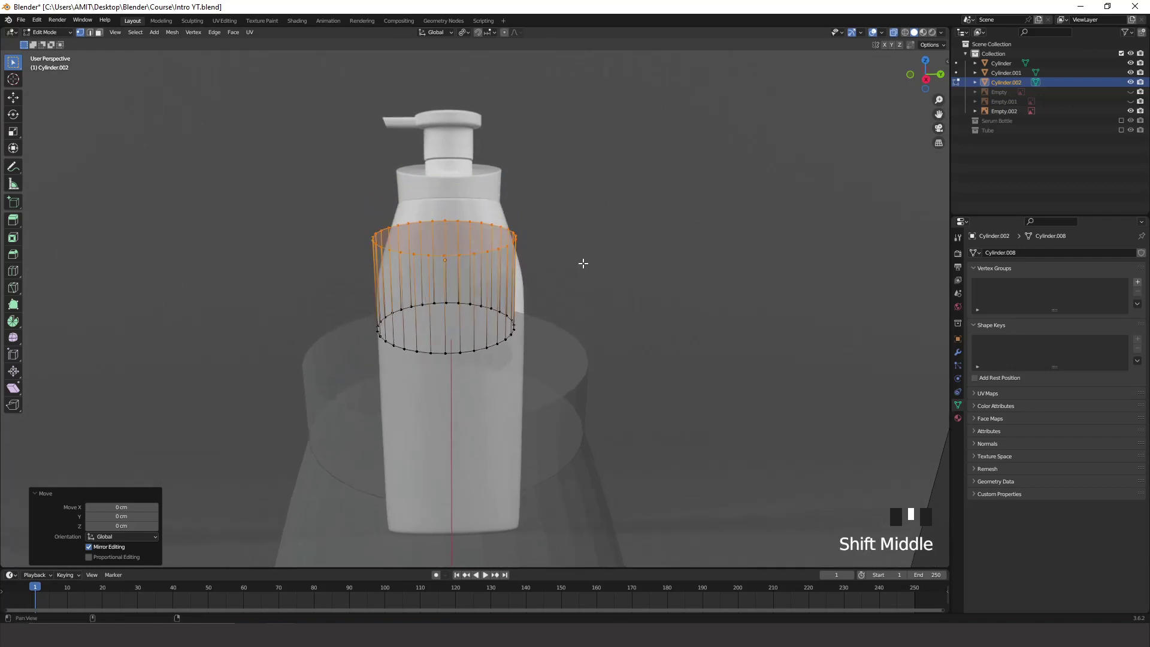
click(925, 80)
scroll(645, 230, up, 5)
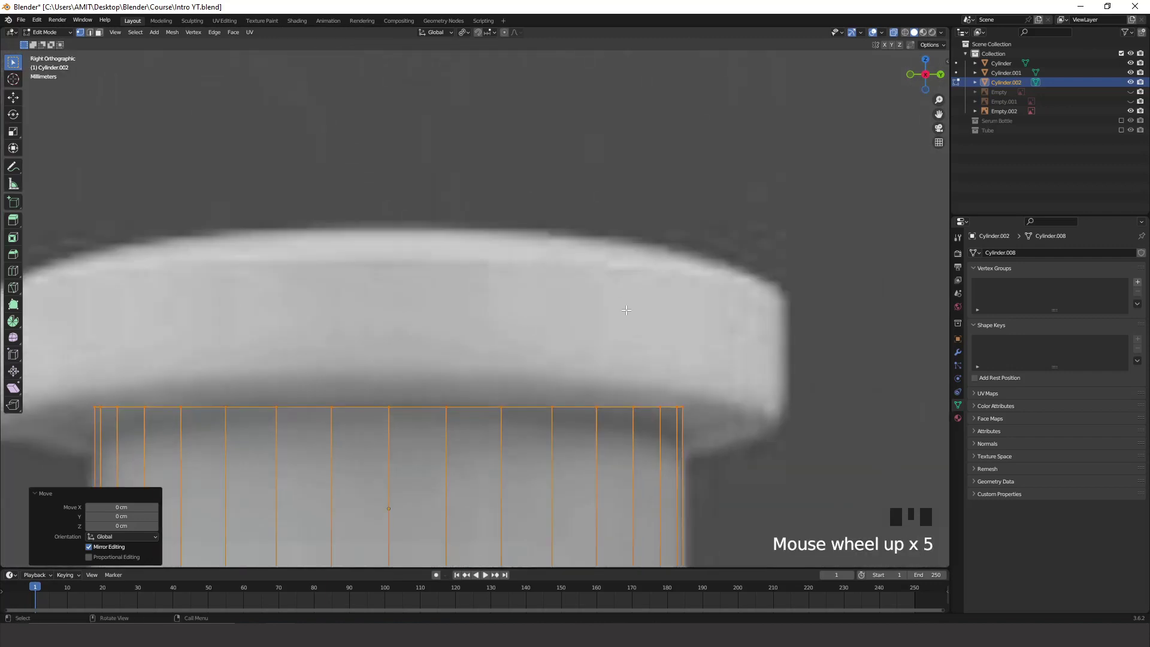
scroll(626, 310, down, 4)
key(e)
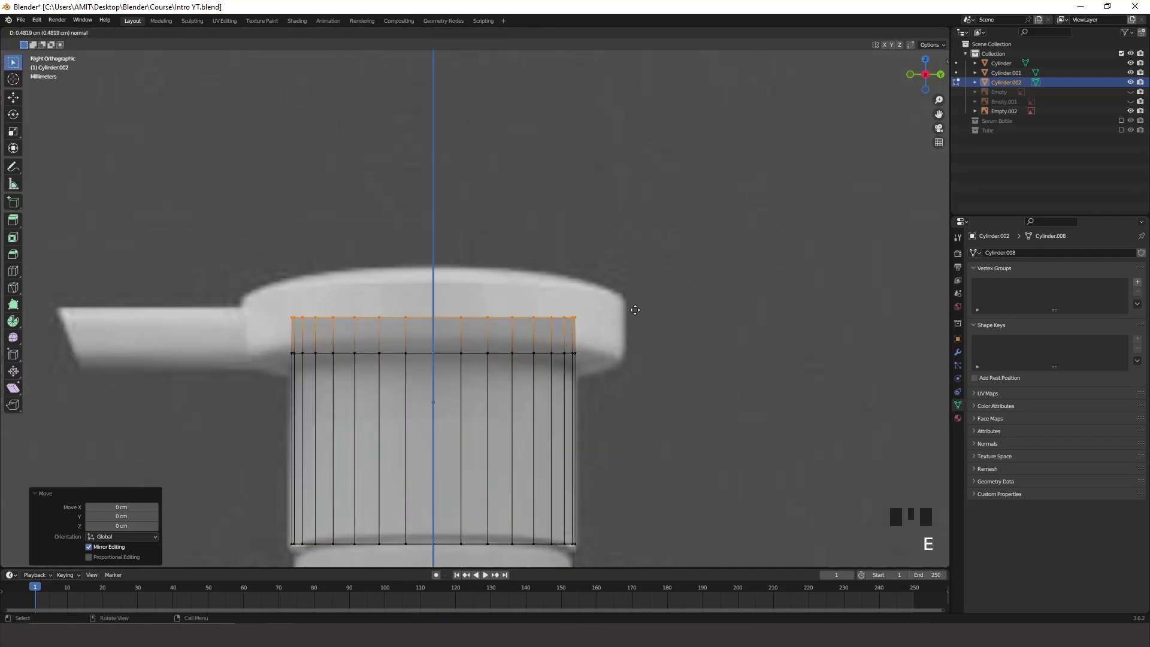
right_click(624, 313)
key(s)
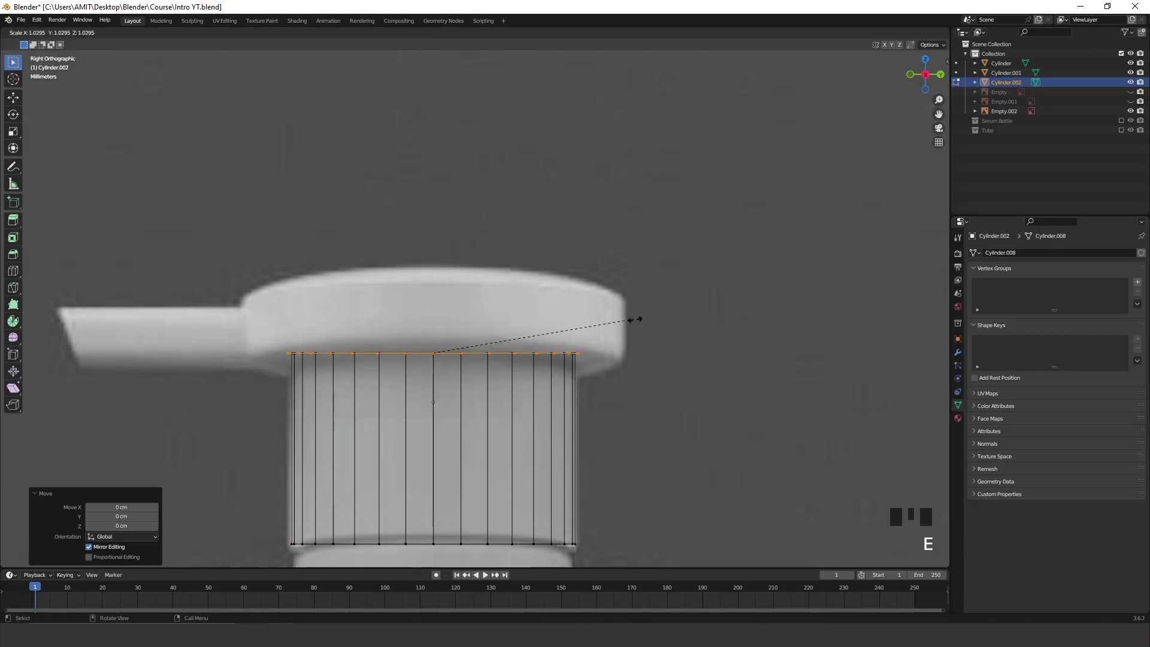
click(693, 336)
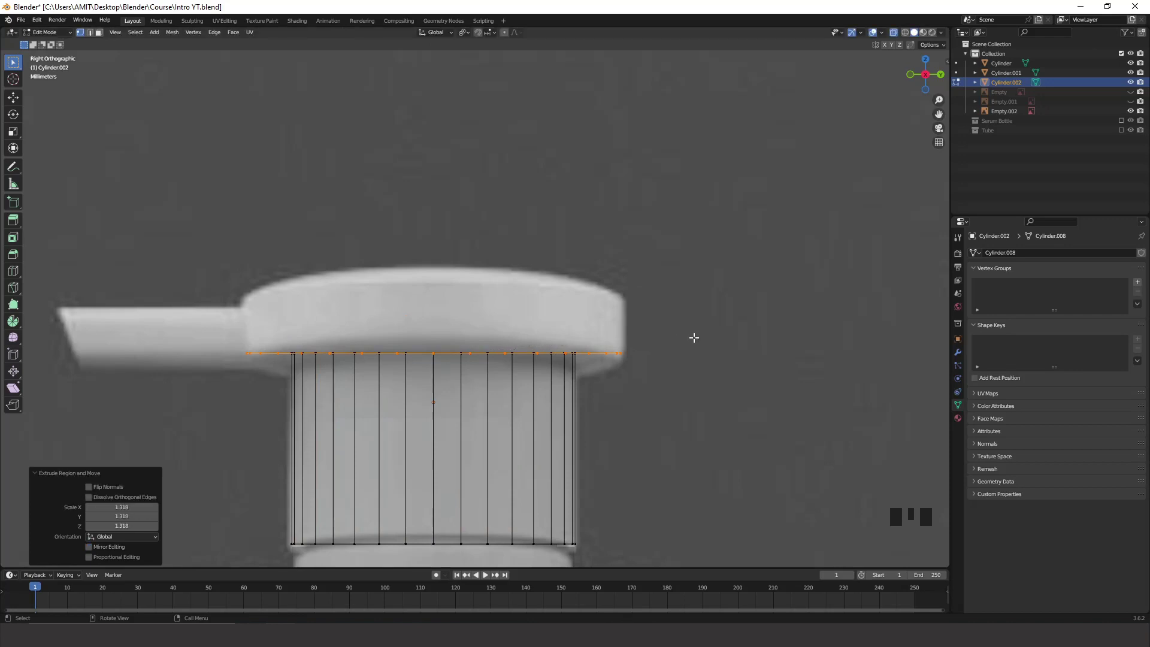
Extrude the widened face upward about 1.092 cm, scale it to about 1.019, and return to Object Mode with X-ray off
key(e)
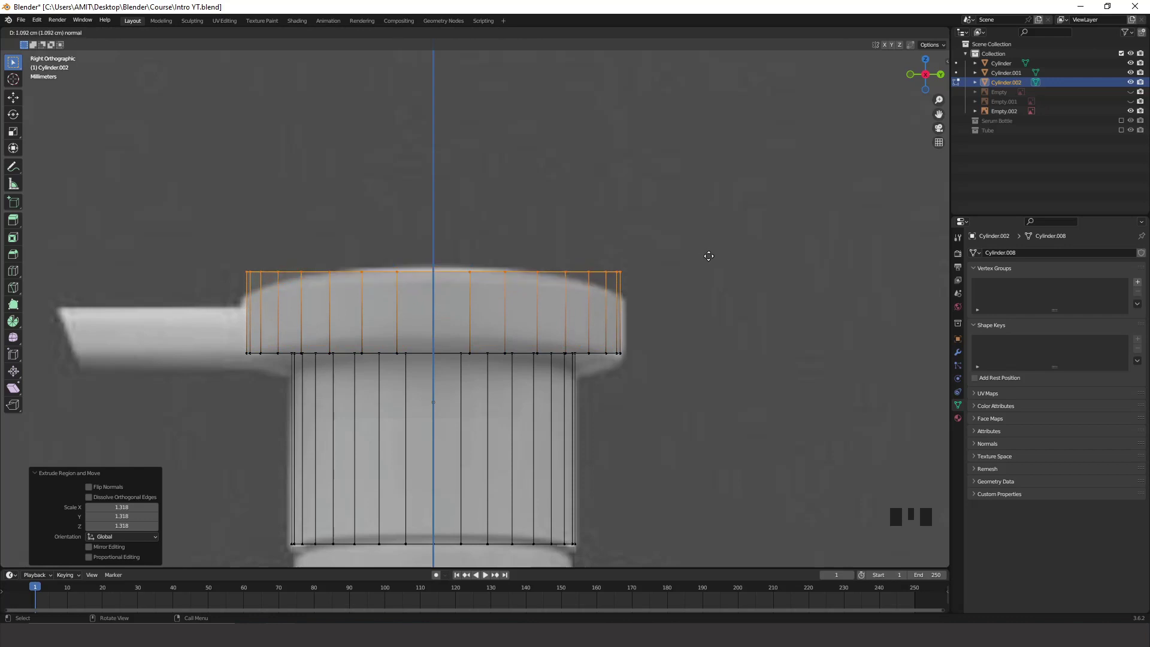
click(707, 256)
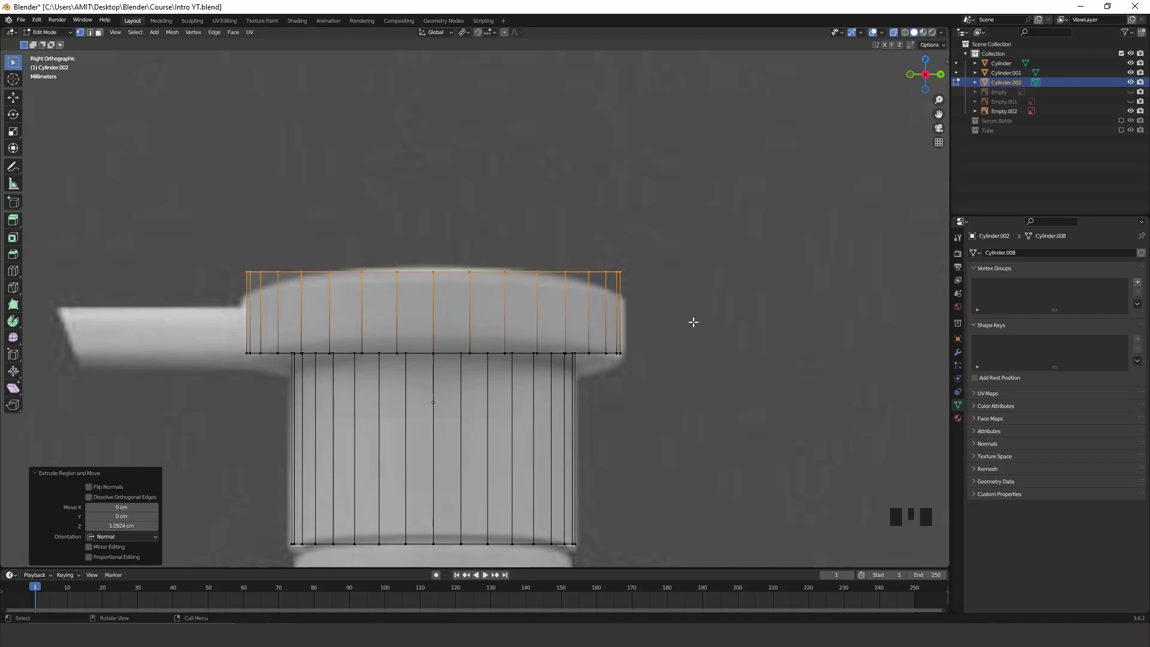
key(s)
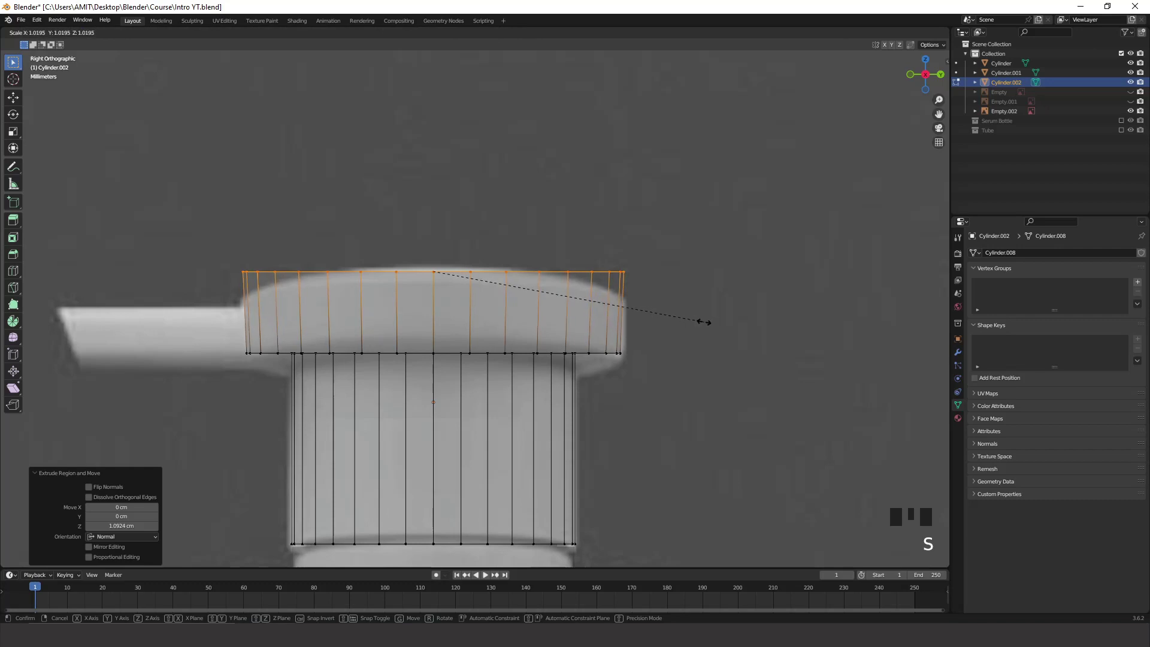
click(702, 323)
scroll(689, 329, down, 4)
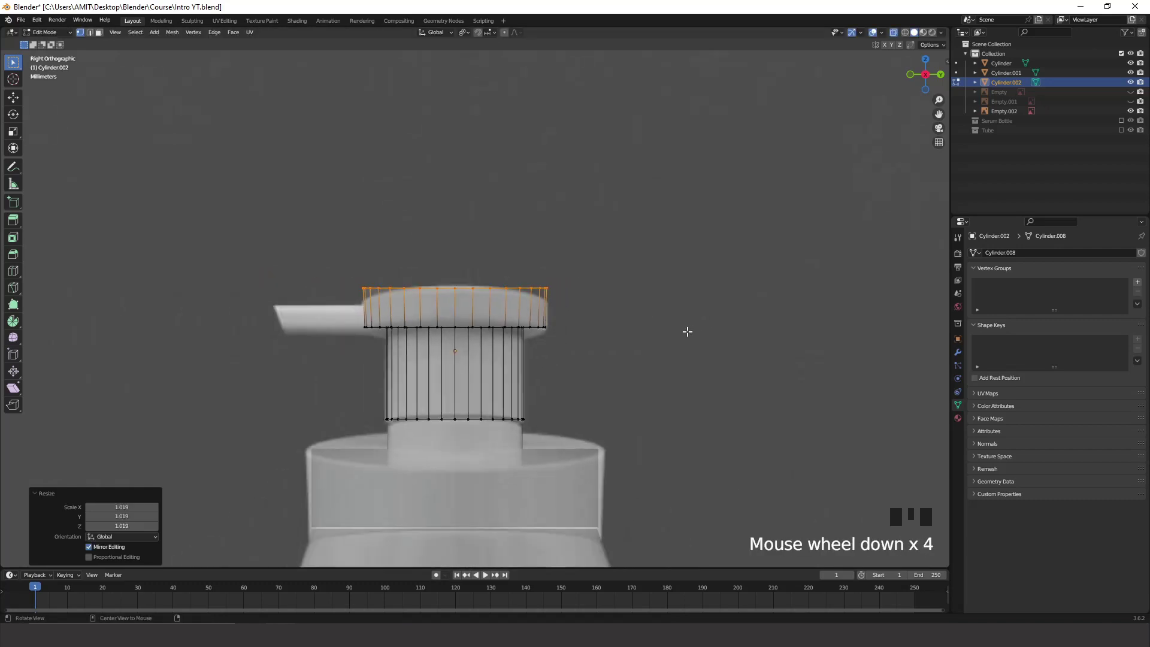
key(alt+z)
middle_drag(576, 316, 578, 377)
key(Tab)
scroll(521, 223, down, 5)
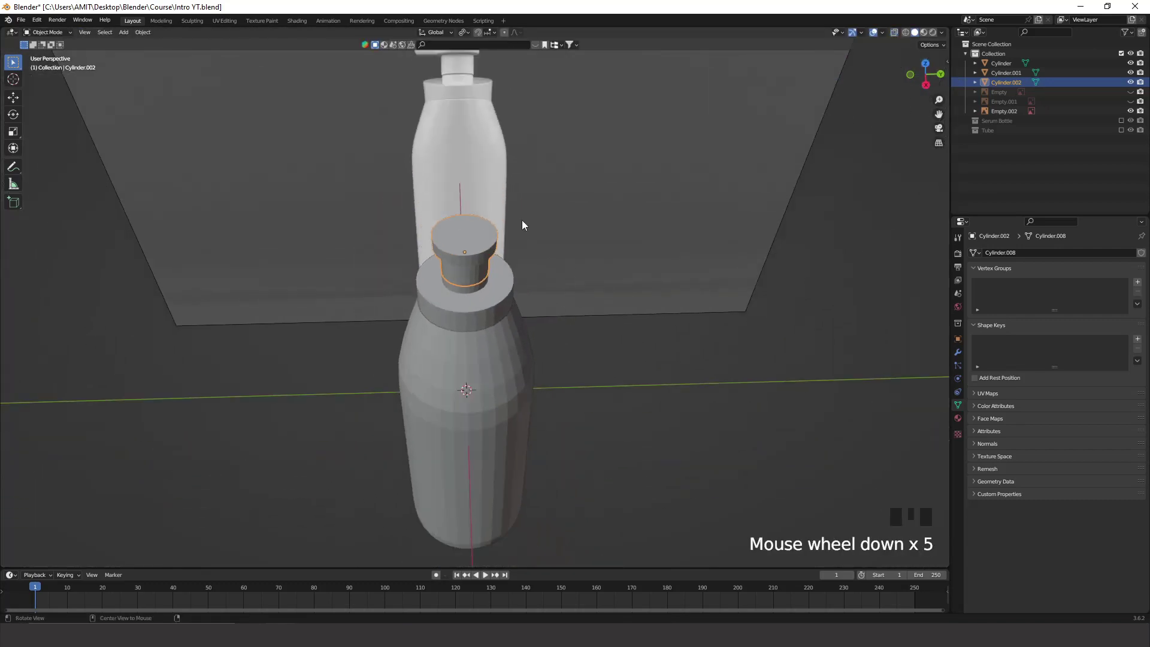
middle_drag(521, 223, 682, 186)
From the right orthographic view, select the pump head's upper disc in Edit Mode and lower it about 0.222 cm along Z using X-ray
click(914, 76)
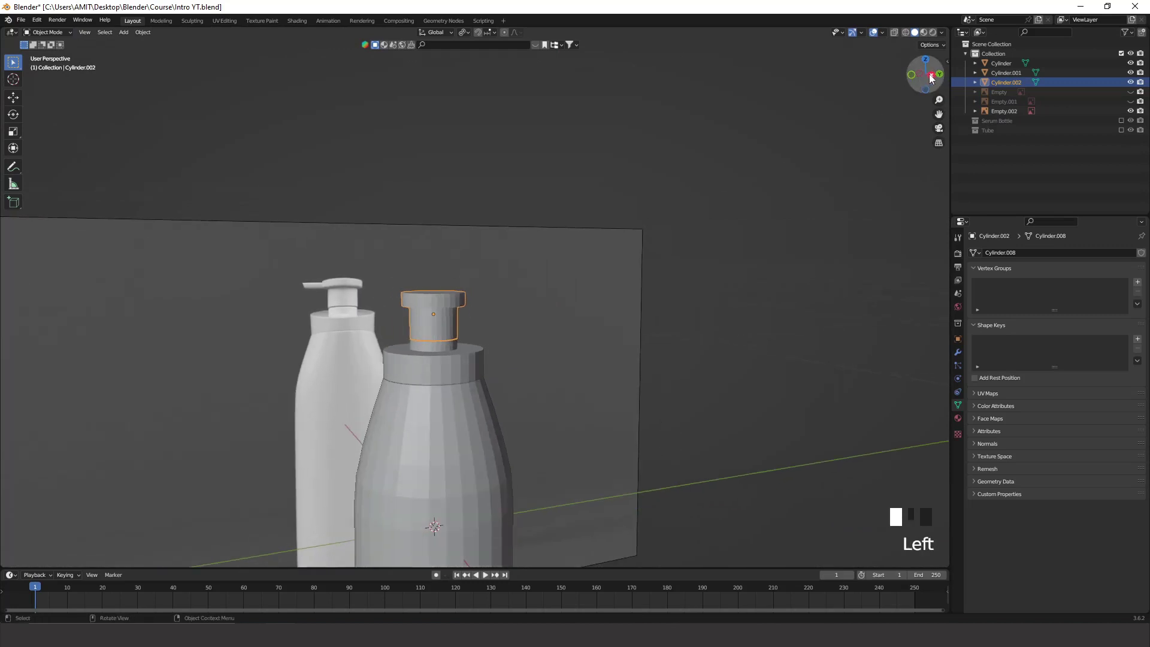
scroll(522, 386, up, 3)
scroll(501, 326, up, 7)
shift+middle_drag(449, 352, 441, 275)
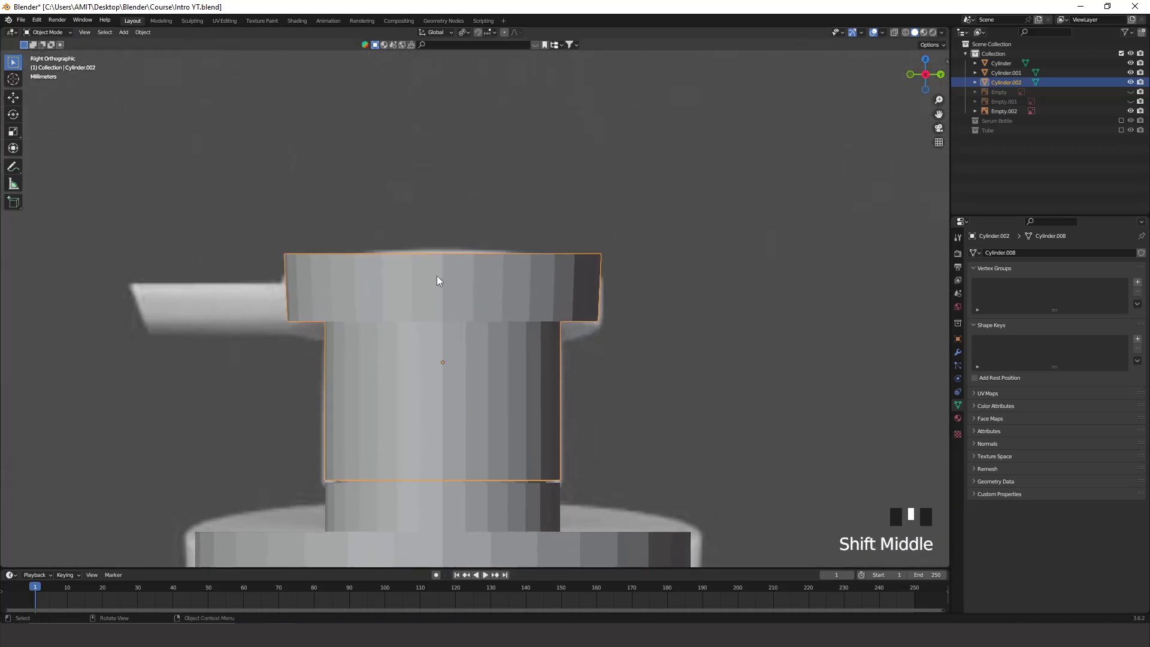
key(Tab)
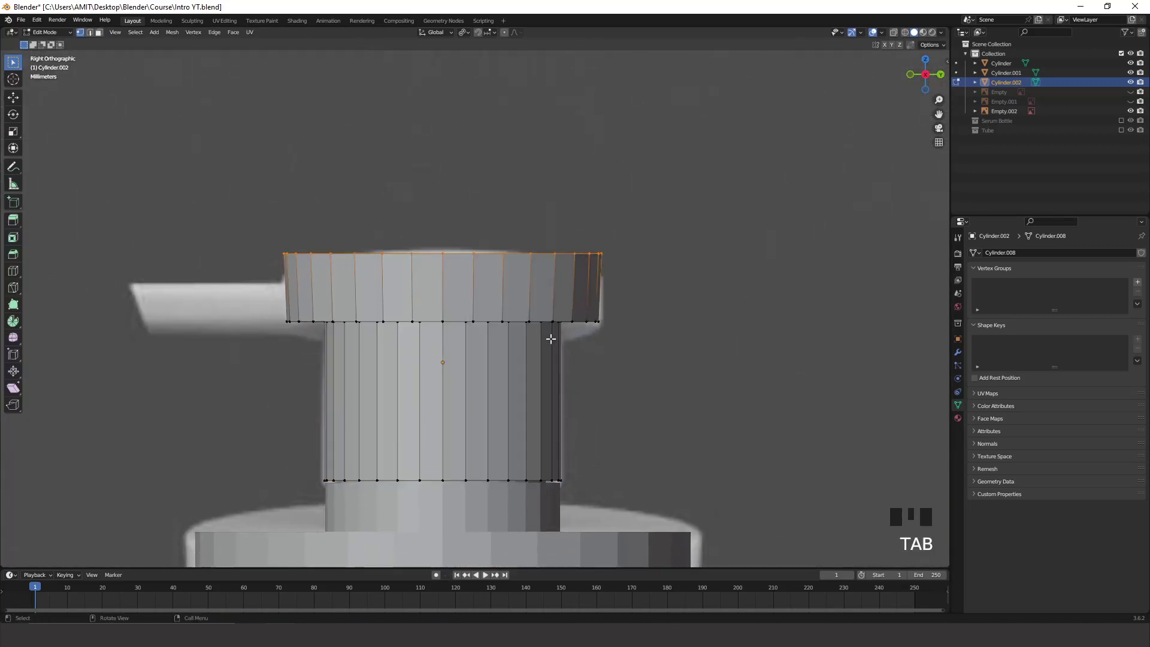
key(alt+z)
drag(729, 158, 252, 335)
key(g)
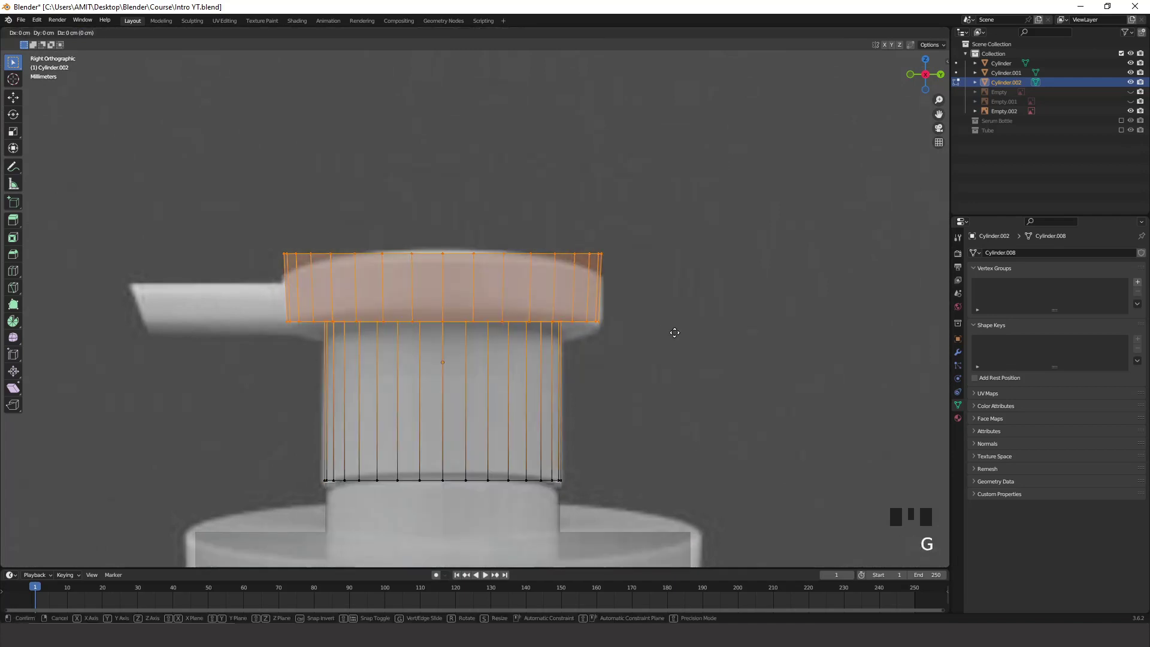
key(z)
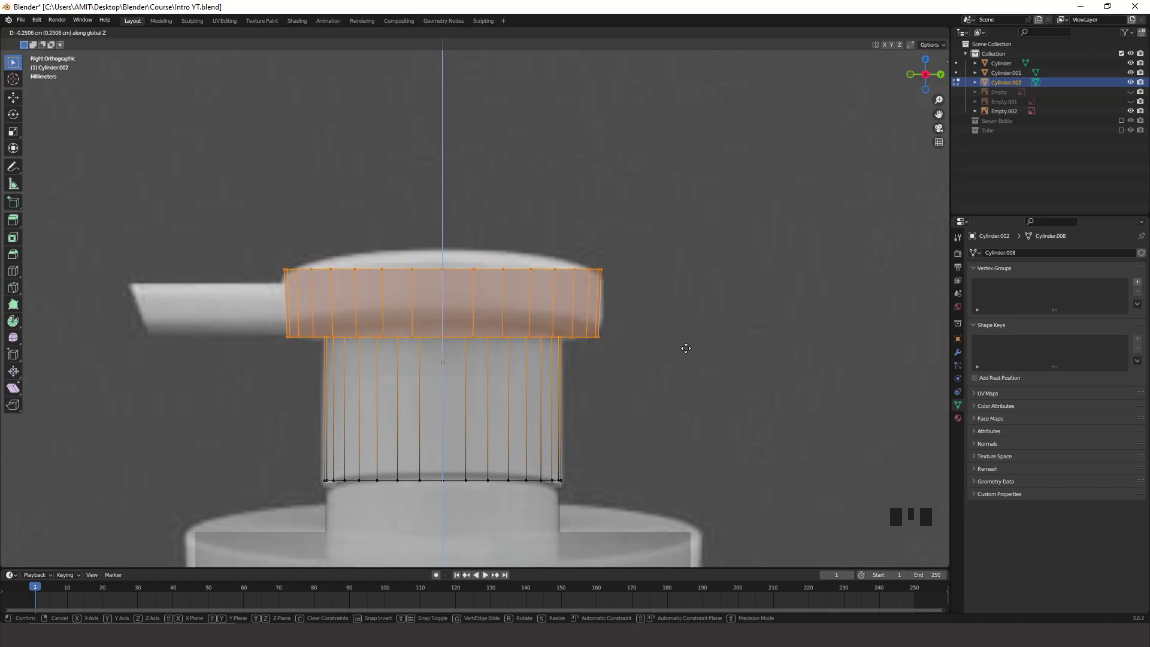
click(686, 346)
scroll(685, 344, down, 3)
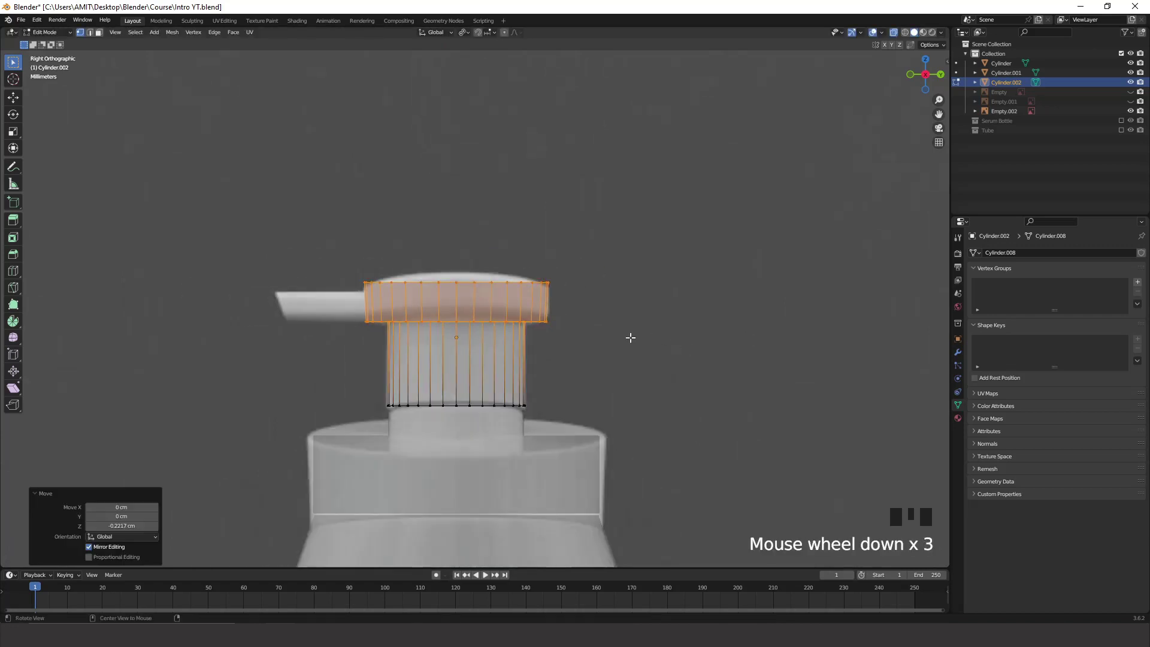
key(alt+z)
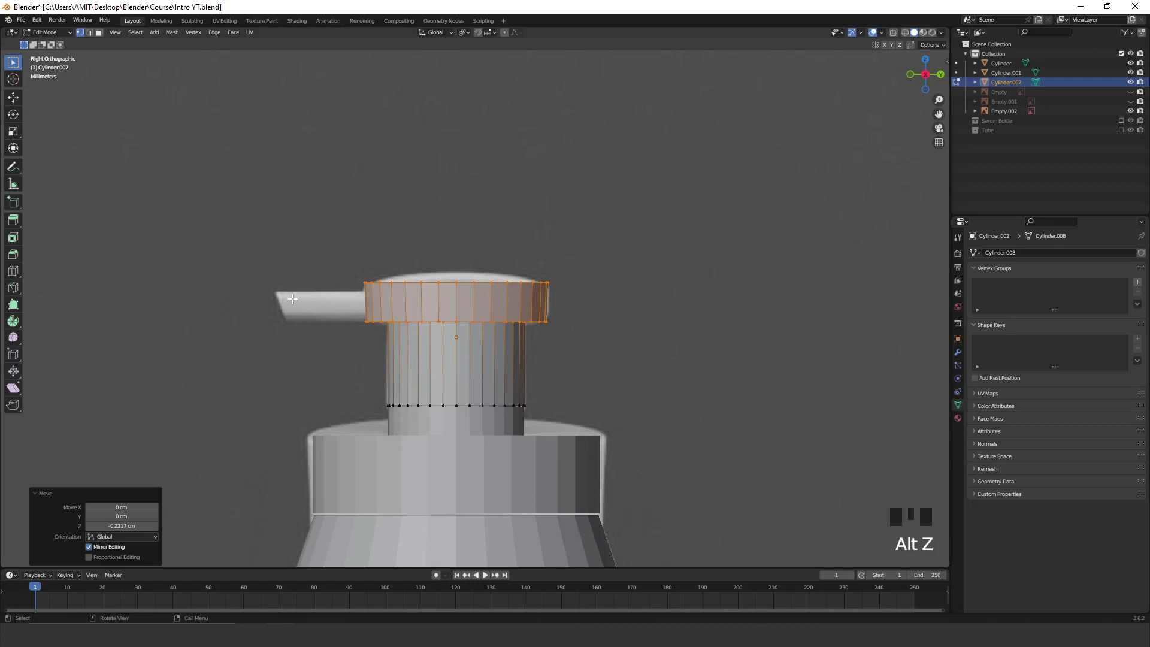
In front orthographic view, select the four central side faces of the pump head's rim and inset them as one region, about 7.096 cm thick
click(912, 75)
shift+middle_drag(207, 327, 371, 346)
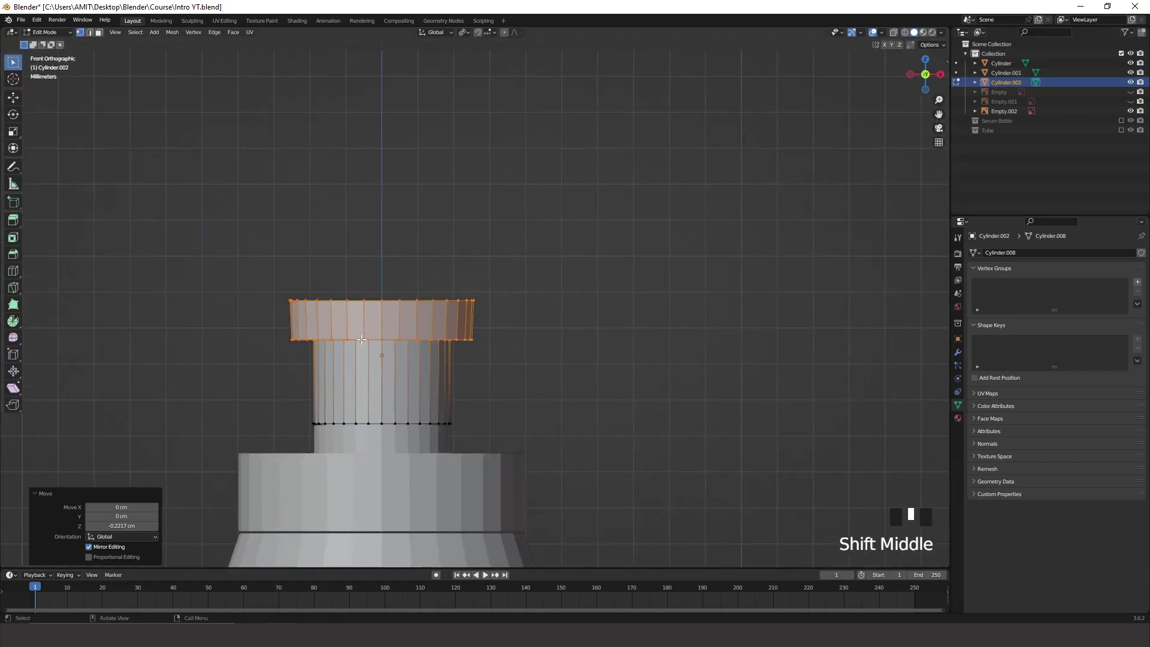
scroll(362, 340, up, 5)
shift+middle_drag(295, 343, 559, 347)
key(3)
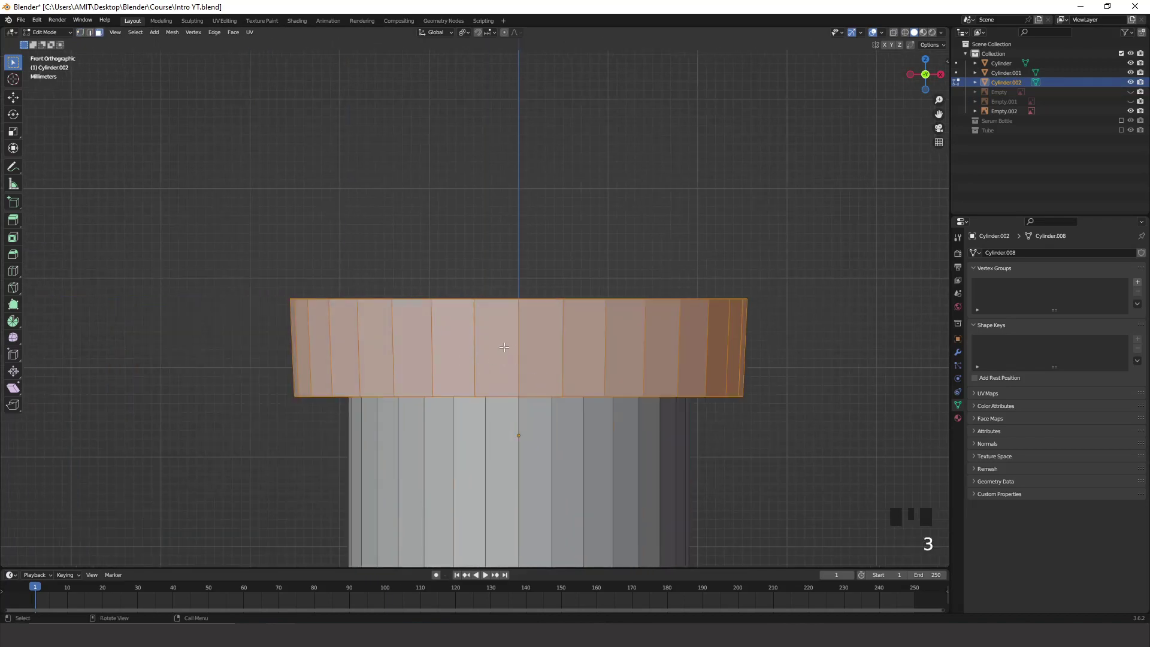
click(504, 347)
shift+click(541, 348)
shift+click(584, 347)
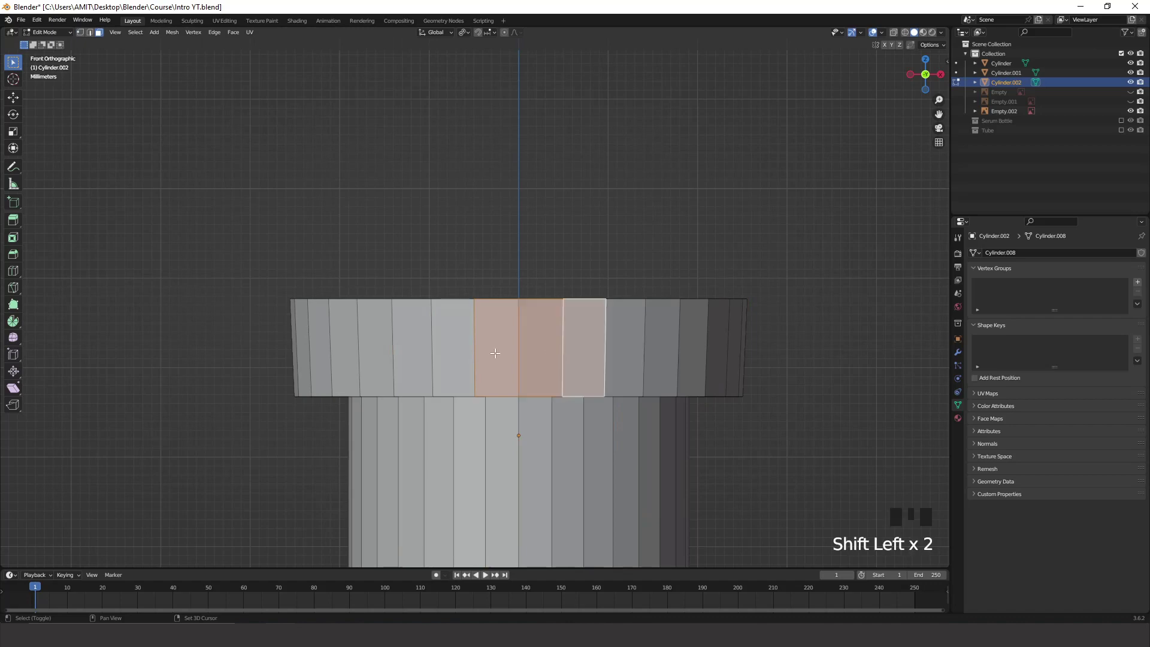
shift+click(452, 347)
scroll(599, 371, down, 2)
middle_drag(608, 378, 806, 302)
shift+middle_drag(806, 302, 750, 298)
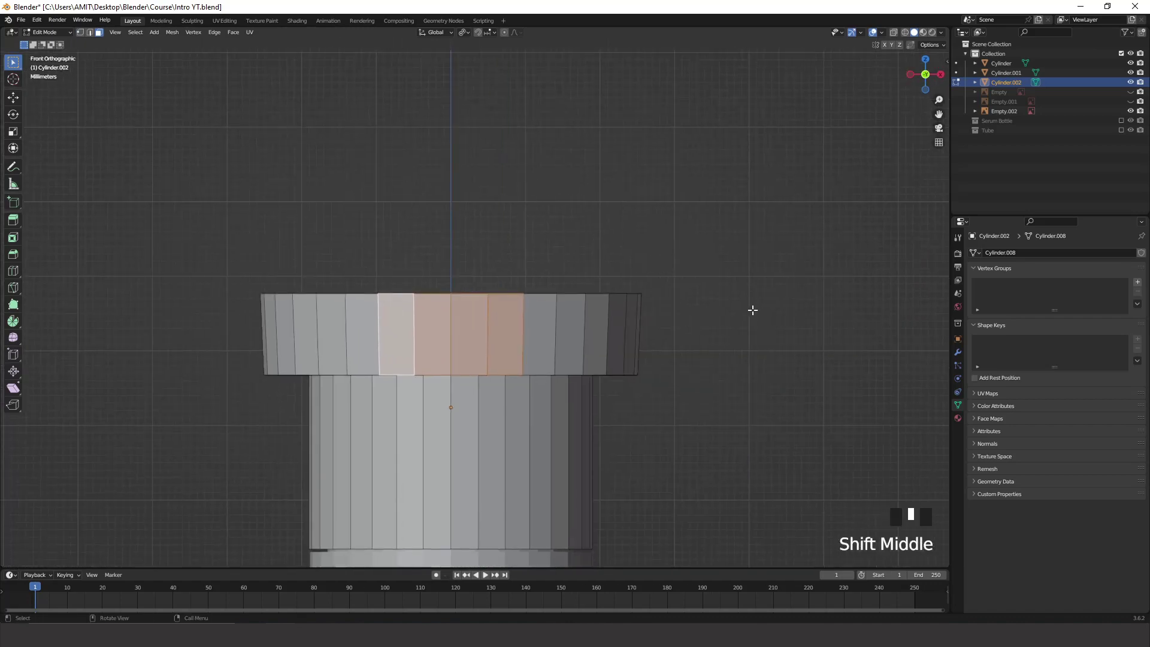
key(i)
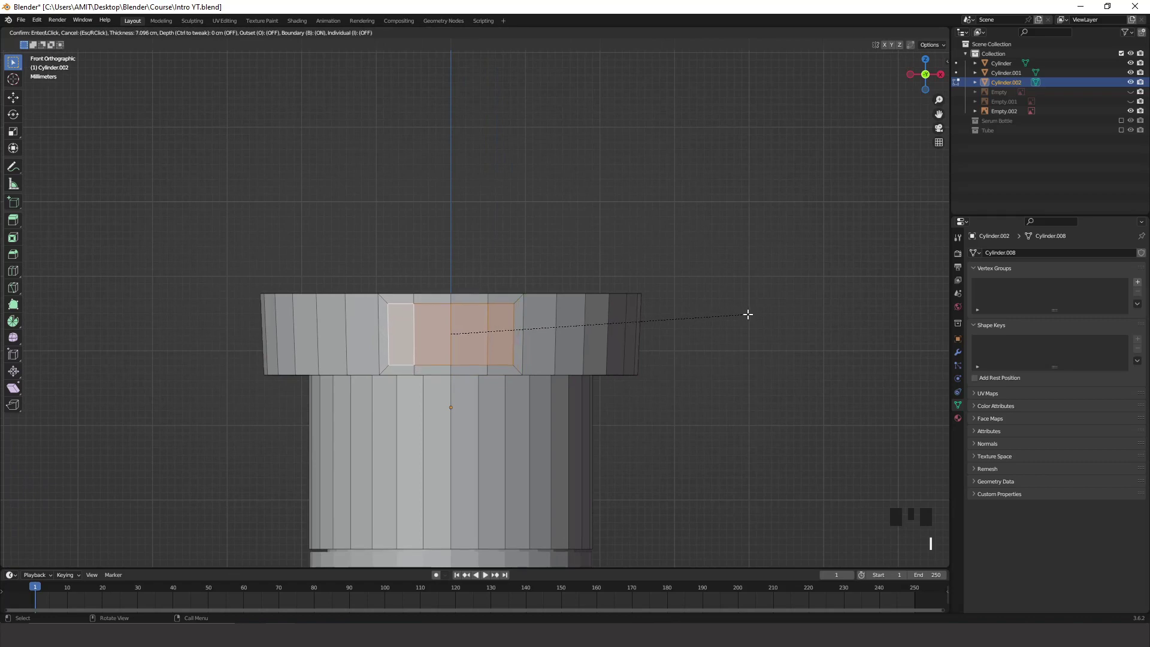
click(748, 313)
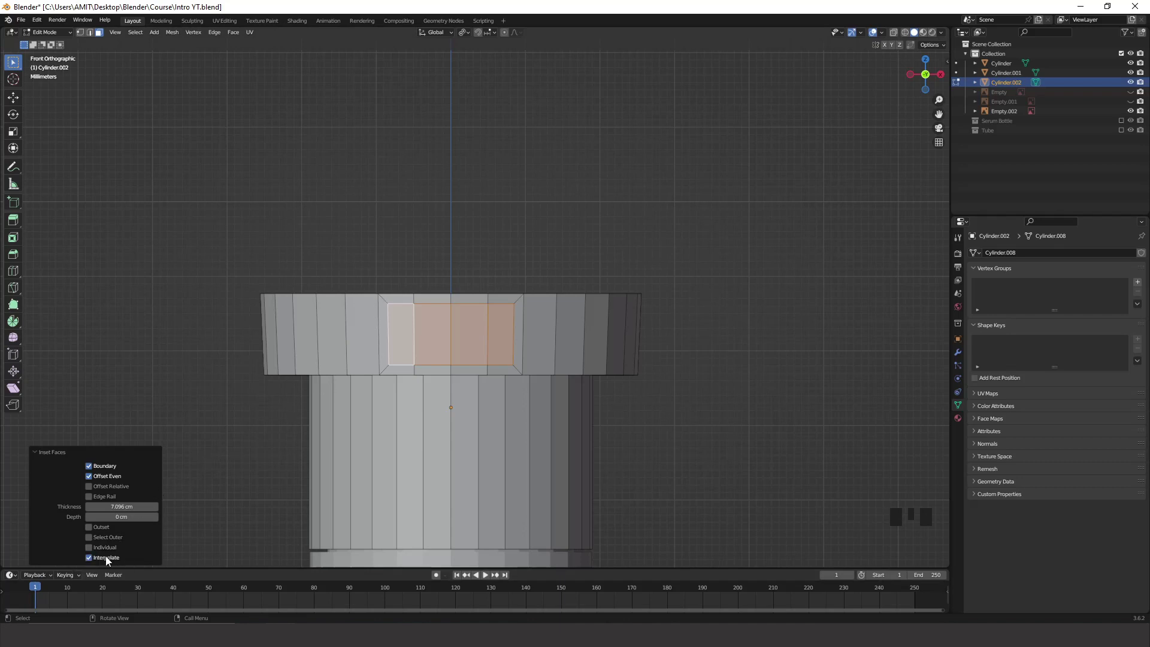
click(90, 547)
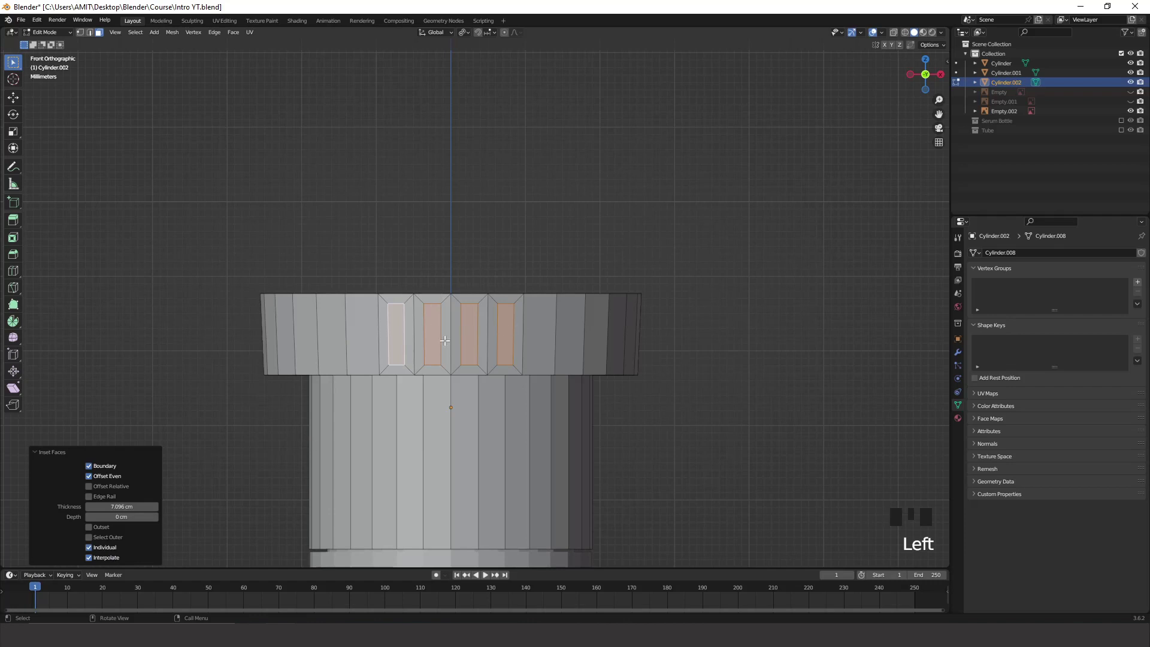
click(89, 547)
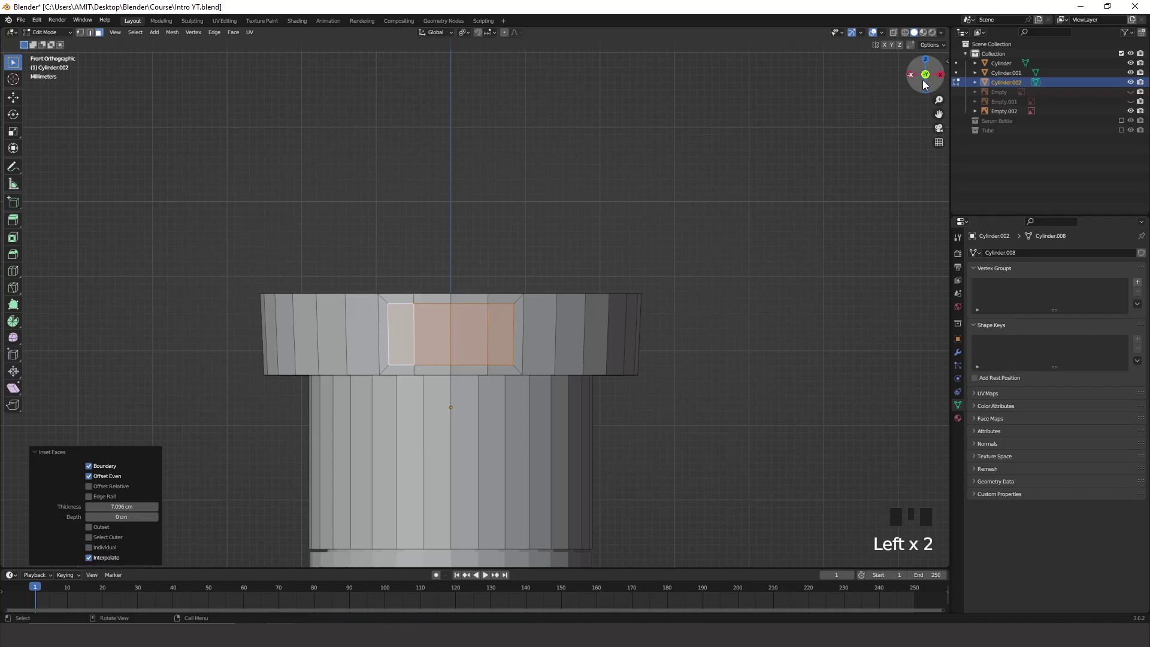
From the right orthographic view, extrude the inset faces outward about 2.524 cm to form the nozzle along the reference
click(940, 75)
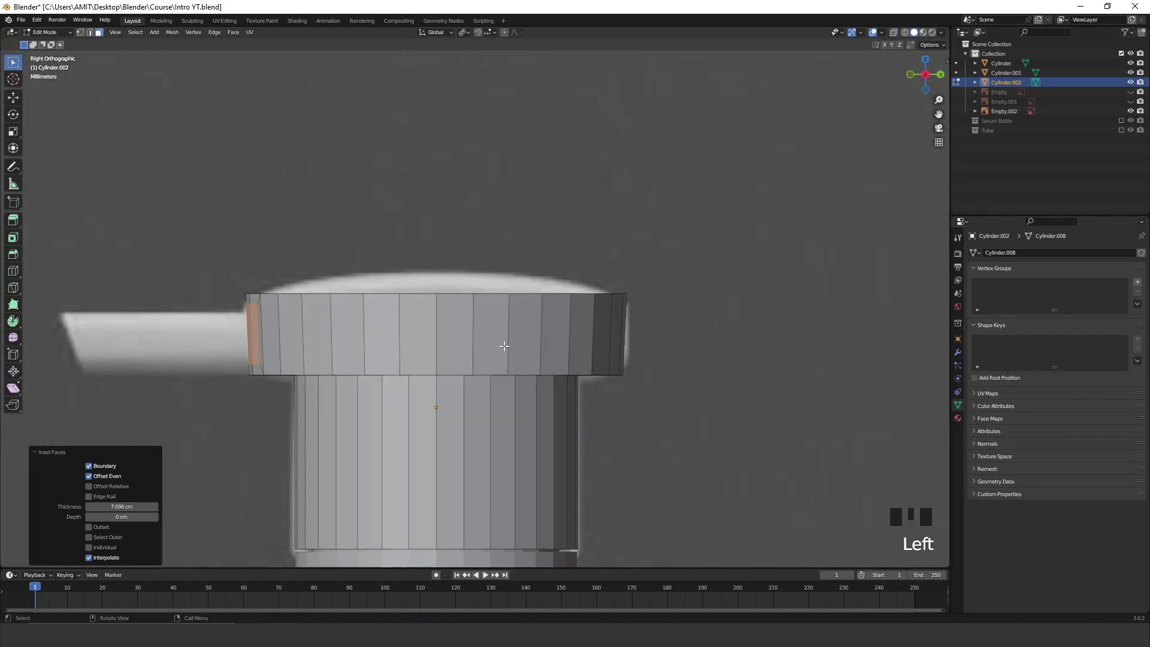
key(e)
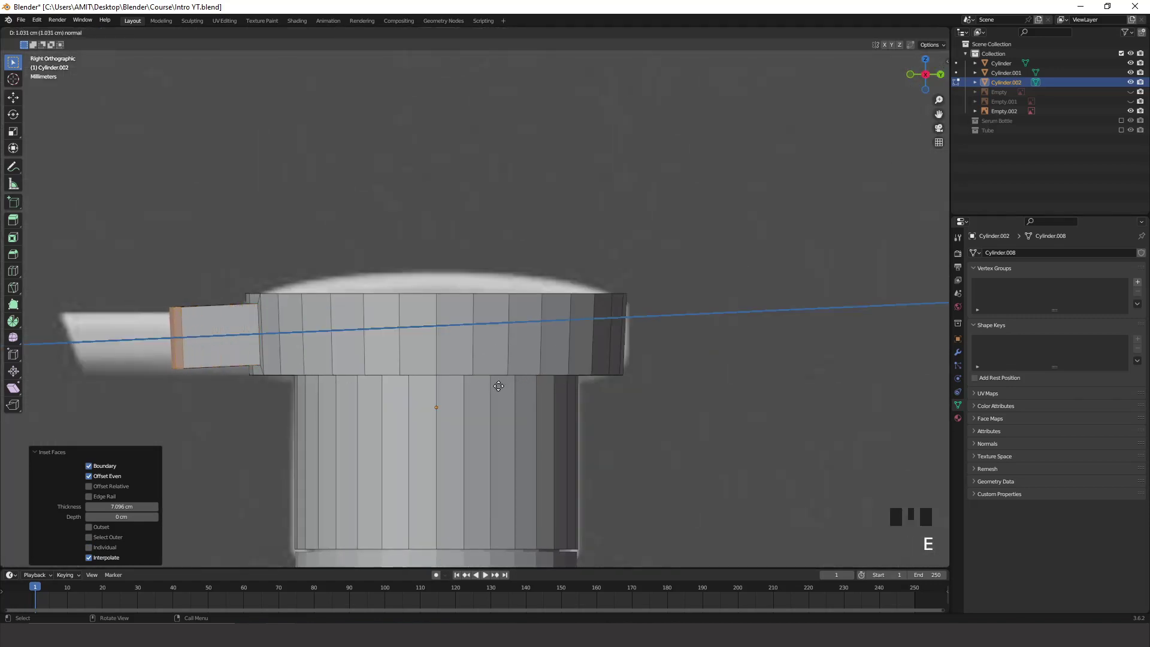
click(405, 389)
Raise the nozzle's end faces about 0.12 cm along Z to level the spout
scroll(593, 372, down, 2)
shift+middle_drag(593, 372, 327, 314)
scroll(576, 409, up, 4)
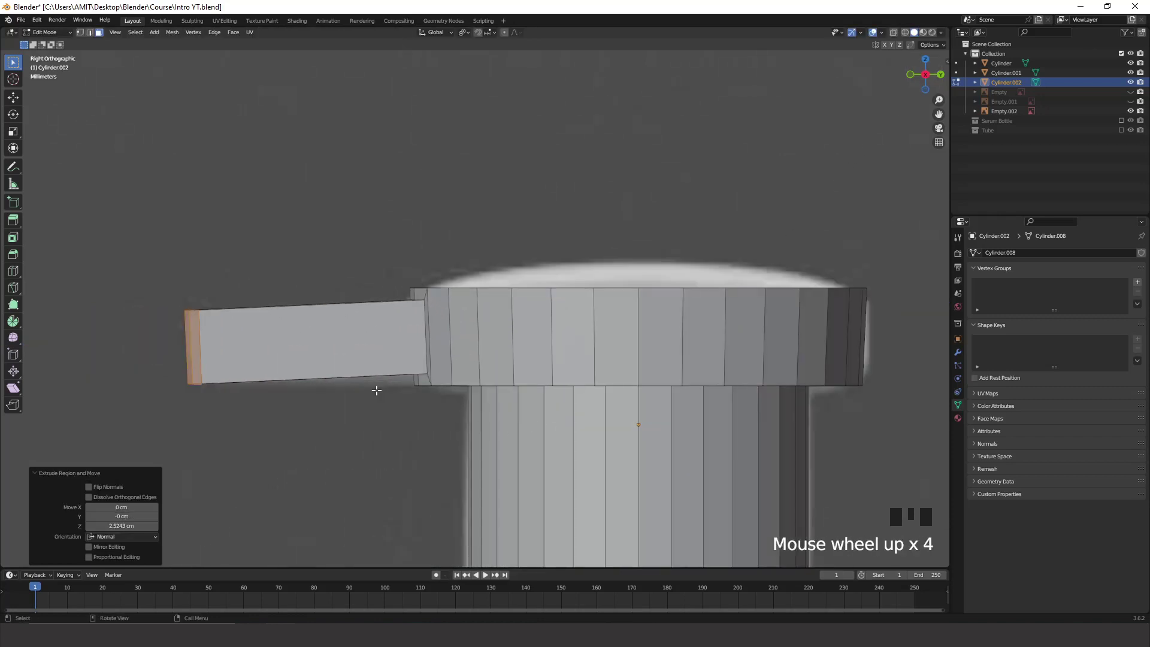
key(g)
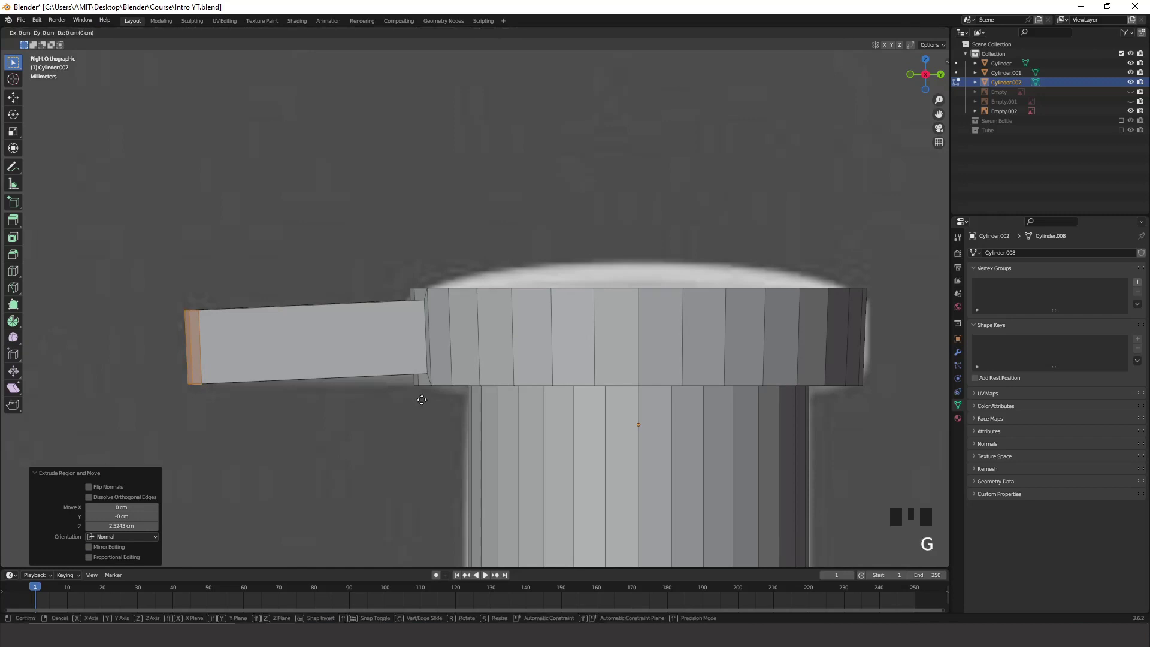
key(z)
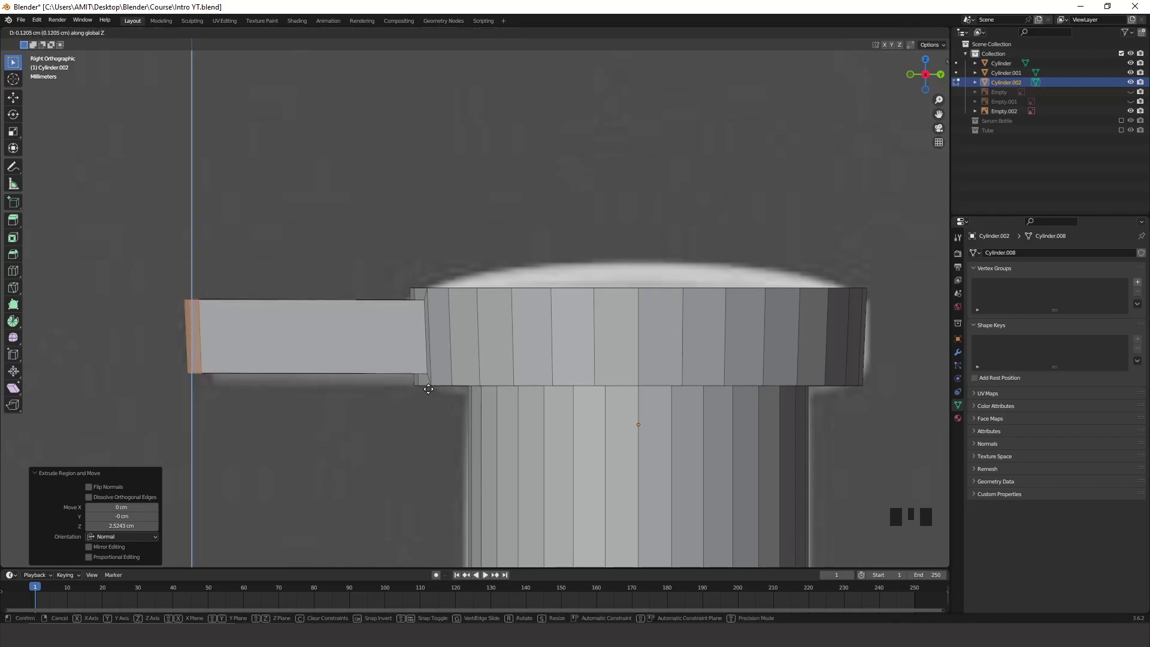
click(428, 389)
scroll(433, 392, down, 4)
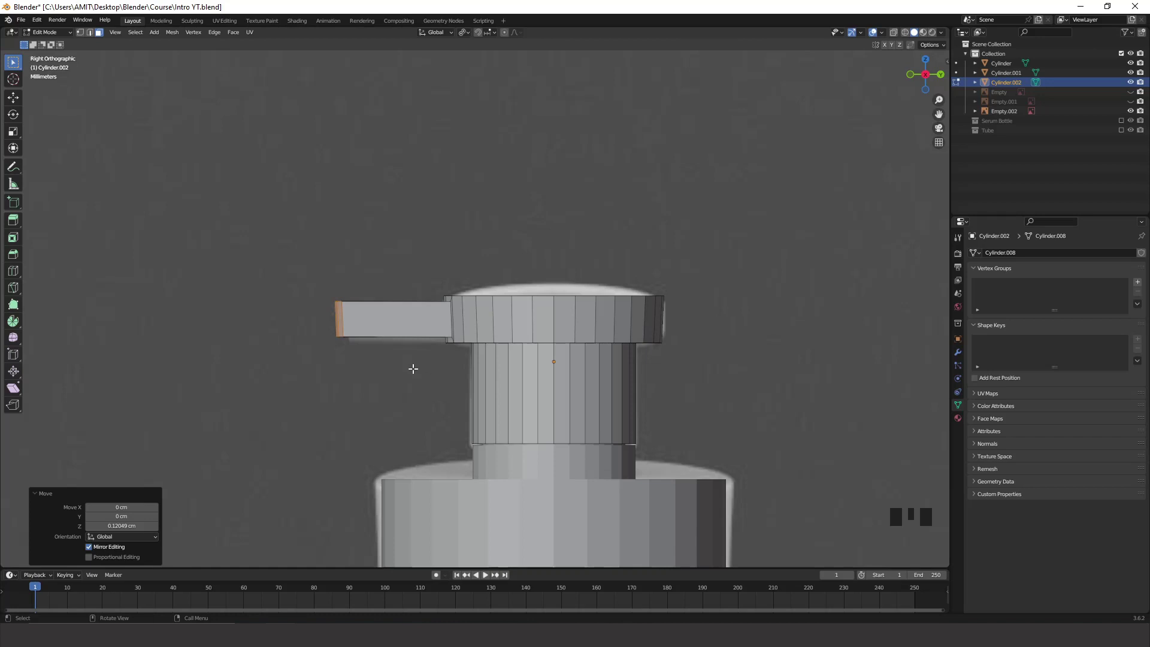
middle_drag(413, 368, 353, 379)
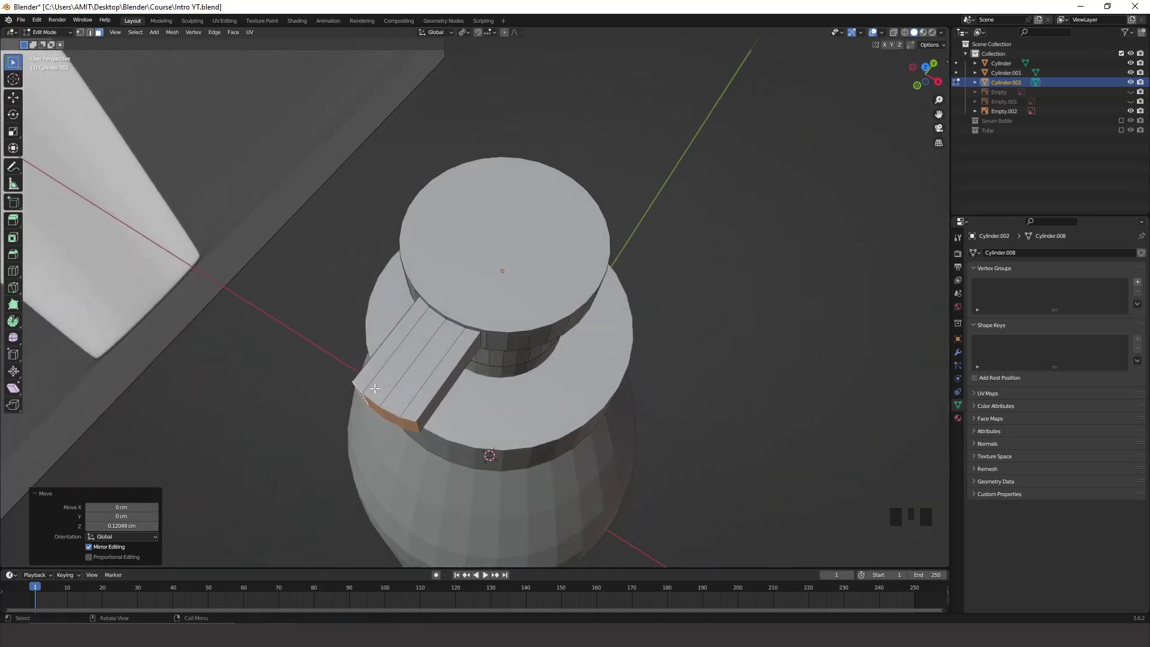
click(926, 67)
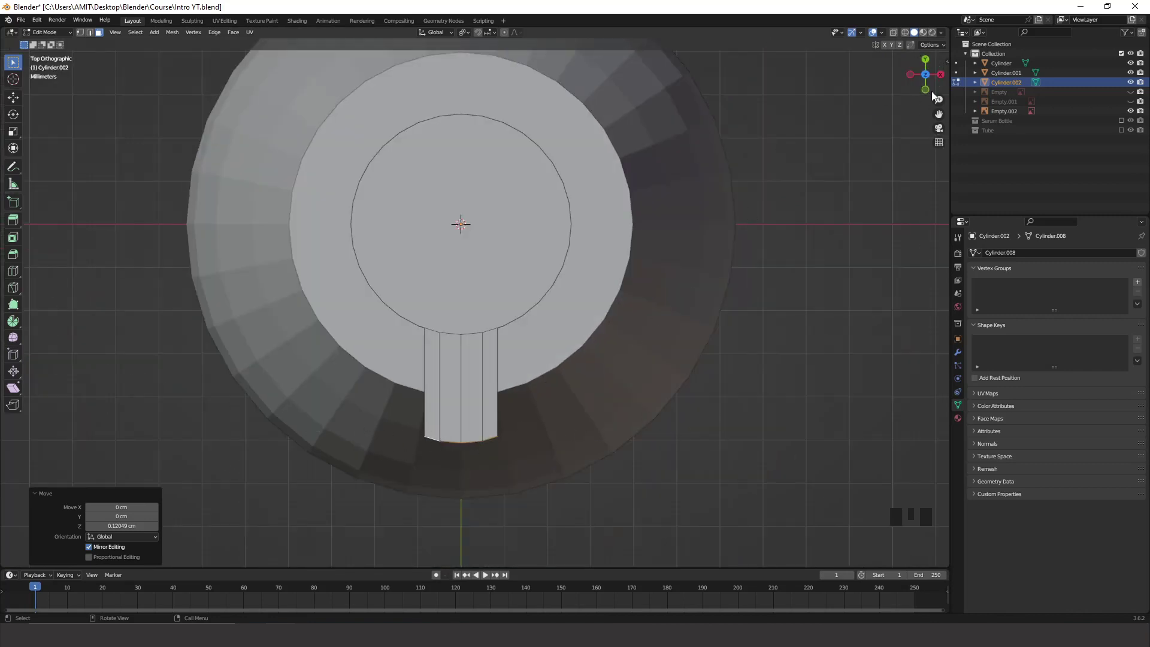
click(939, 75)
scroll(465, 385, up, 2)
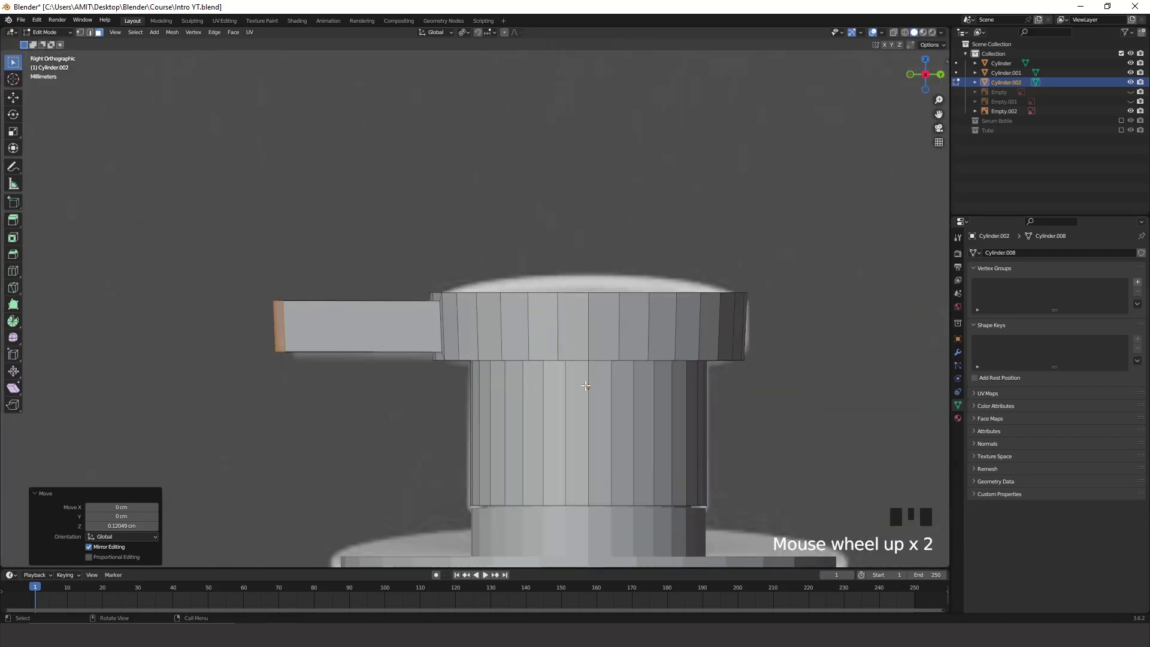
middle_drag(567, 366, 584, 374)
key(g)
key(y)
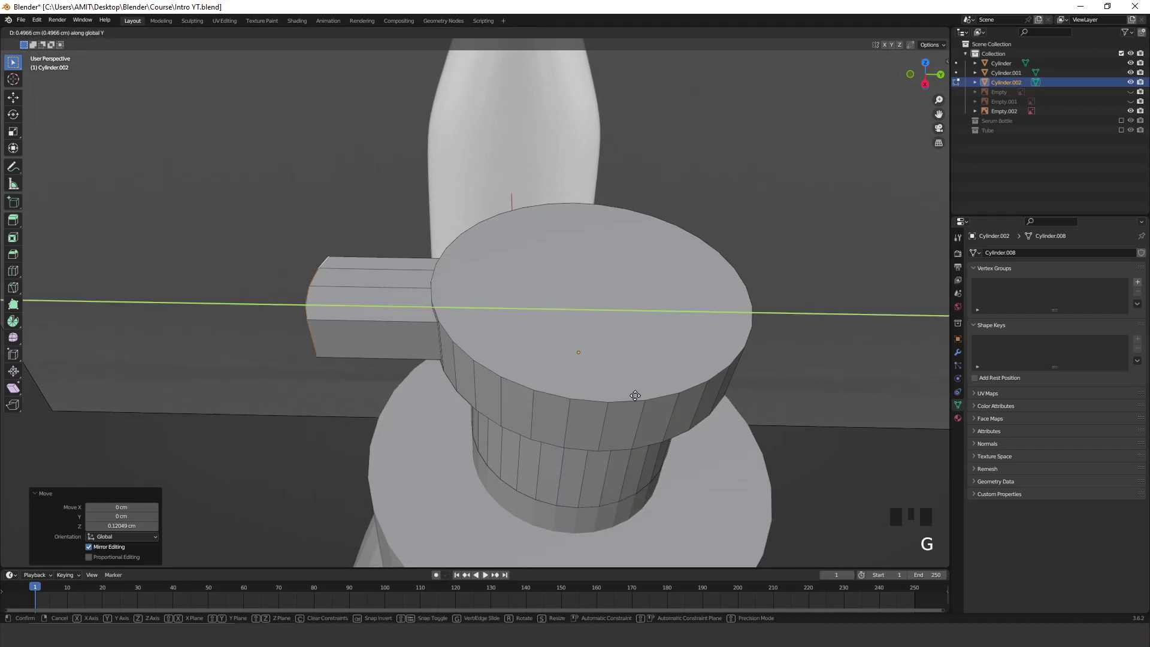
right_click(607, 386)
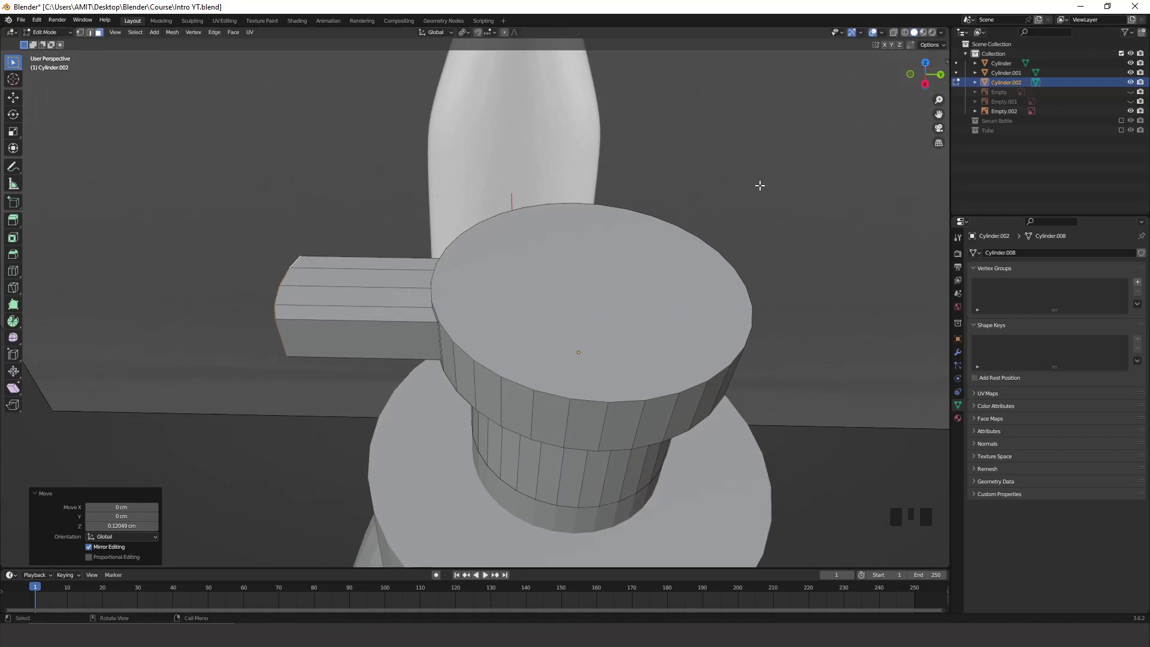
In right orthographic view, flatten the nozzle's curved end faces by scaling them to 0 along Y
click(925, 84)
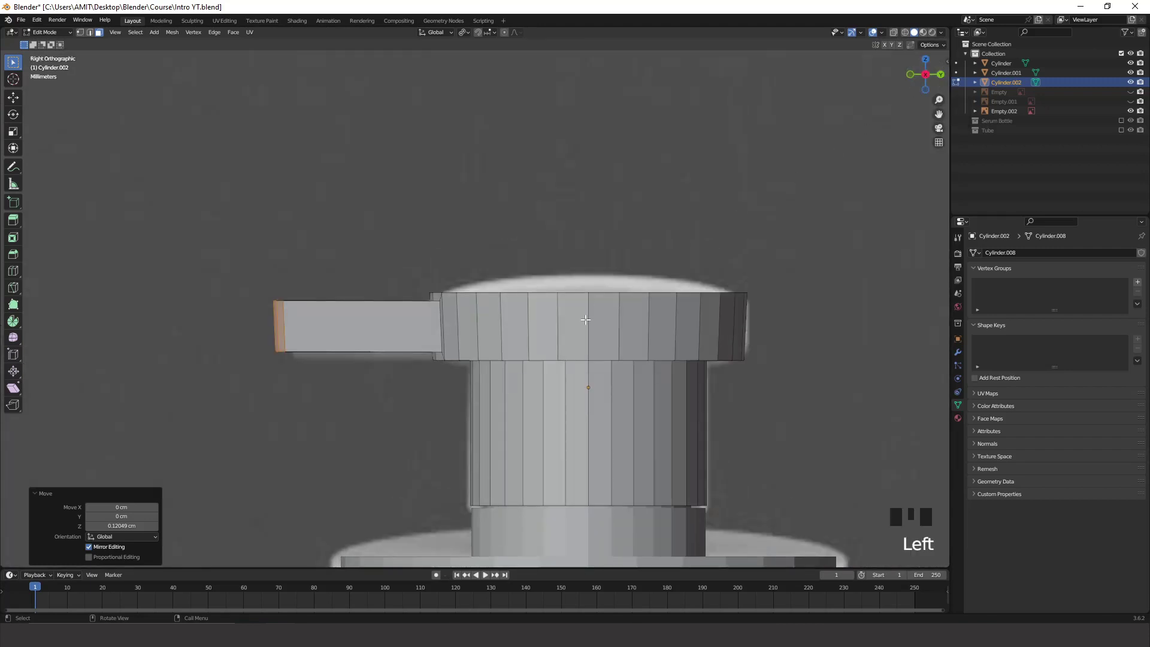
key(s)
key(y)
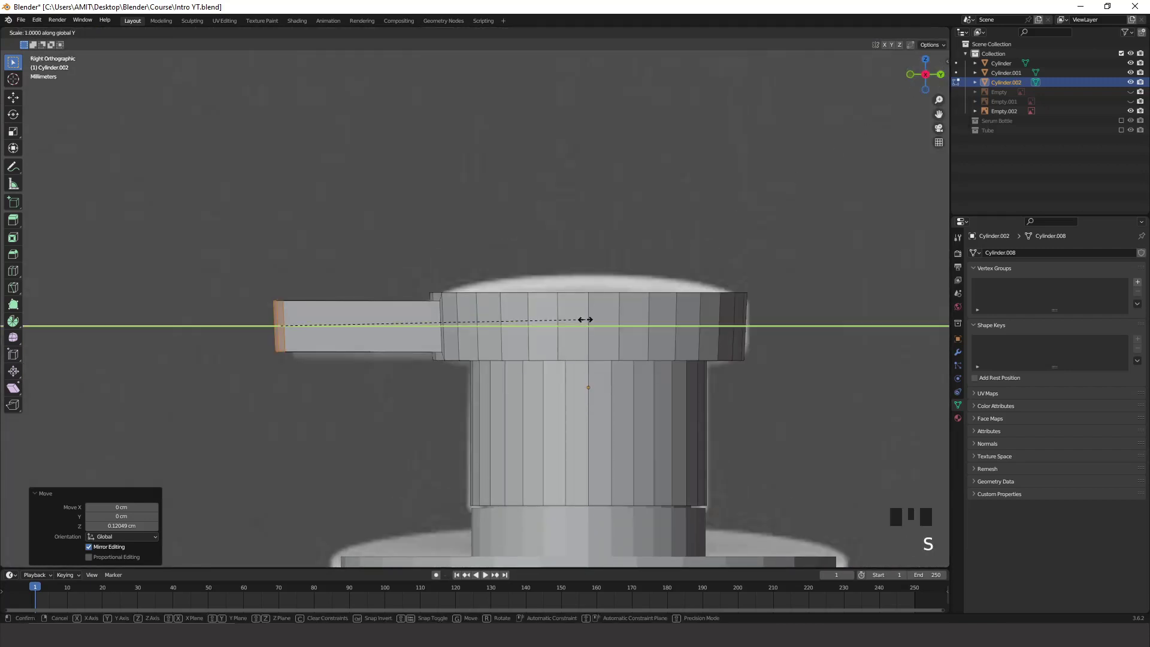
key(0)
click(585, 319)
middle_drag(585, 319, 290, 349)
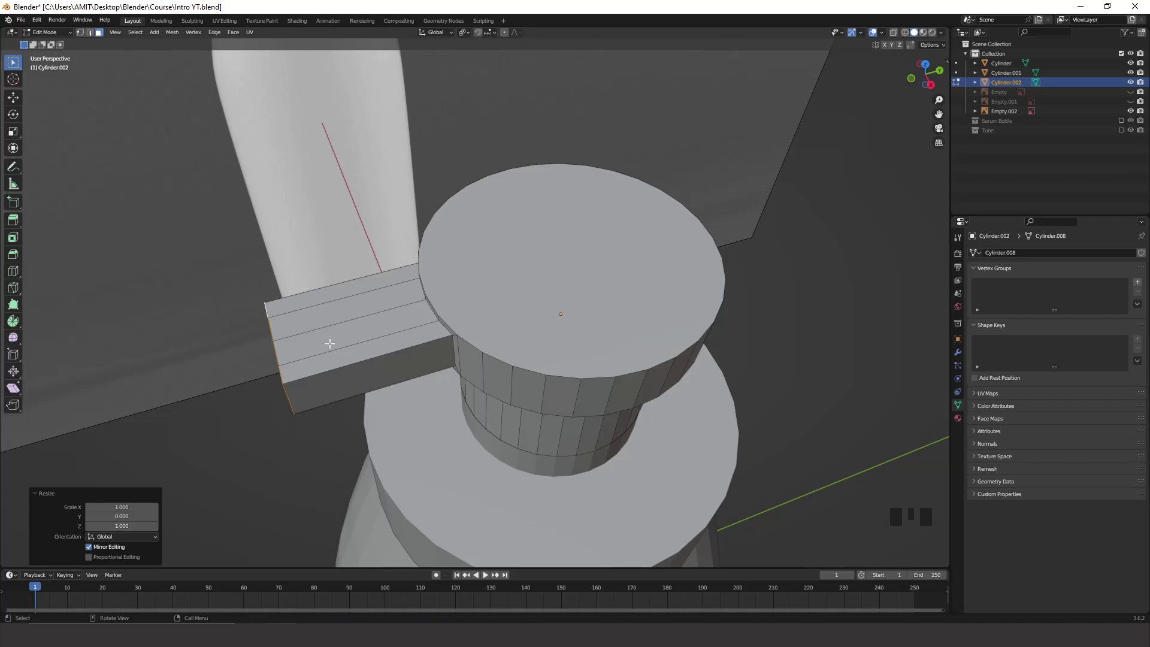
scroll(276, 367, down, 2)
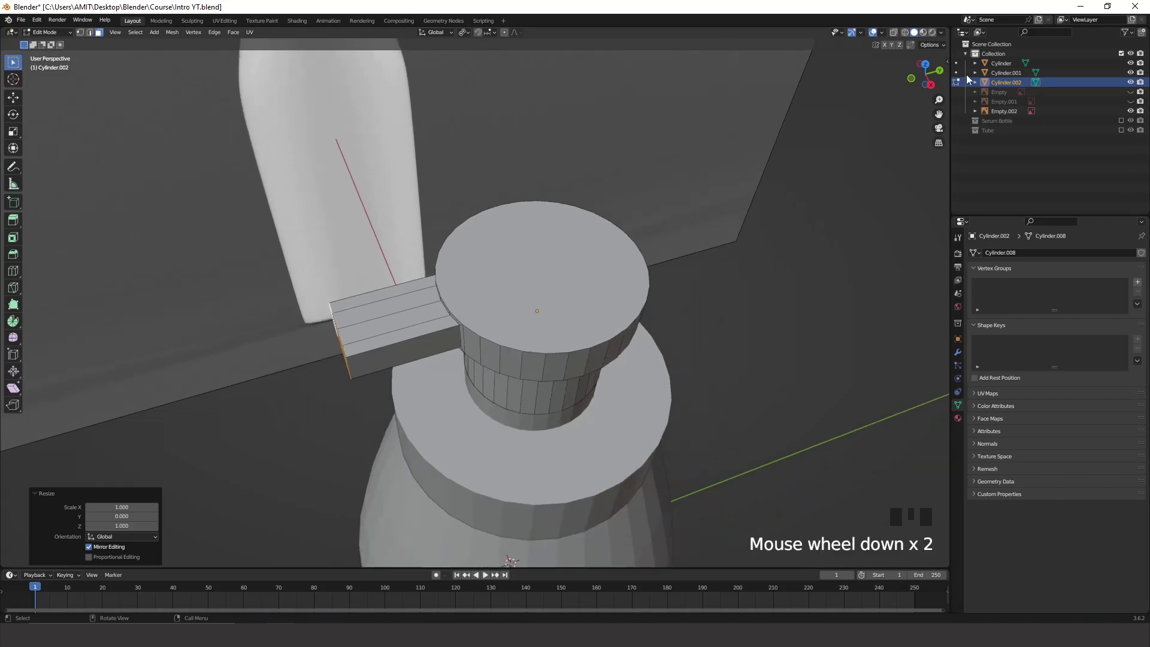
With X-ray on, move the nozzle tip's lower vertices about 0.321 cm along Y to match the slanted reference, and return to Object Mode with X-ray off
click(935, 85)
scroll(401, 375, up, 1)
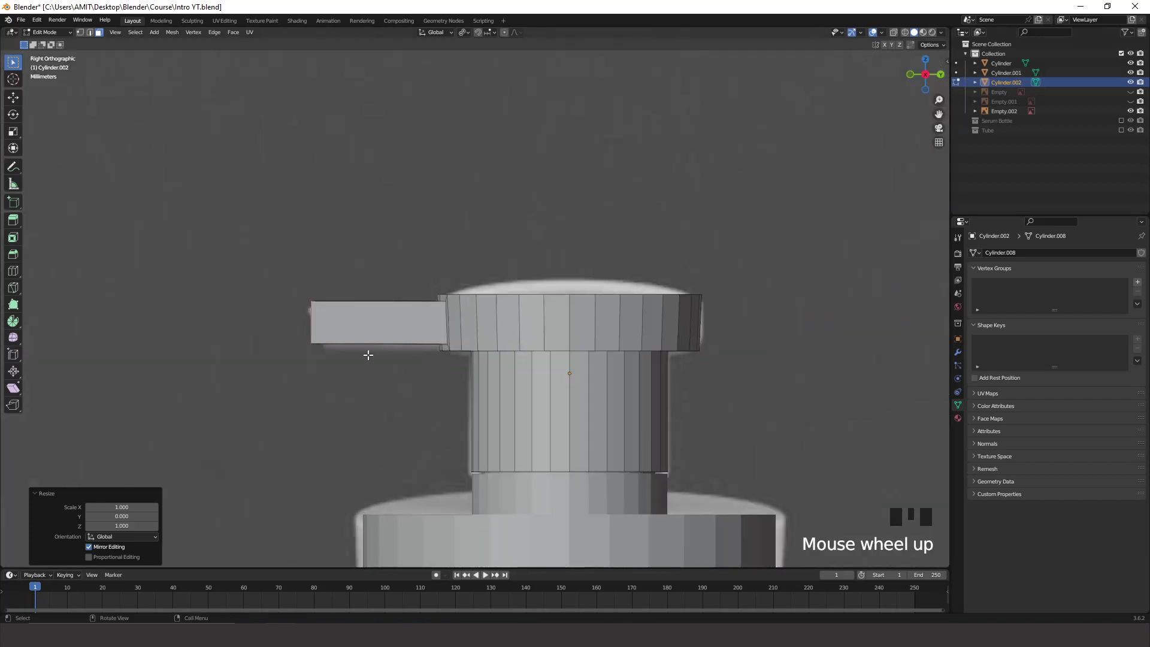
shift+middle_drag(367, 352, 433, 395)
scroll(433, 395, up, 1)
key(alt+z)
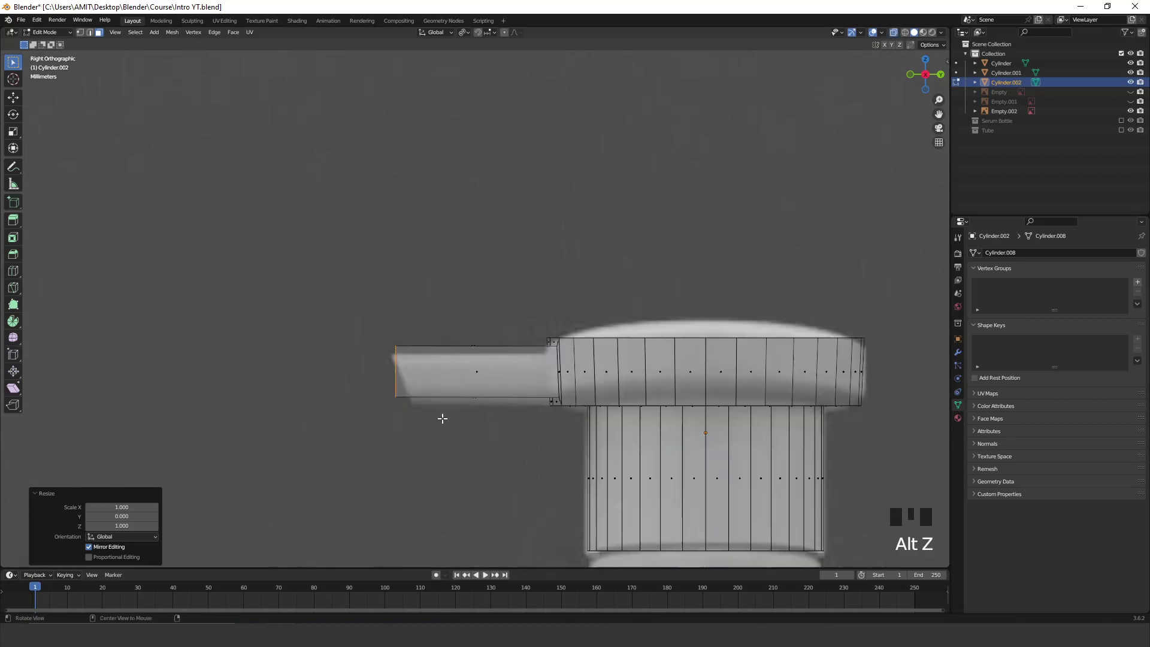
scroll(358, 403, up, 2)
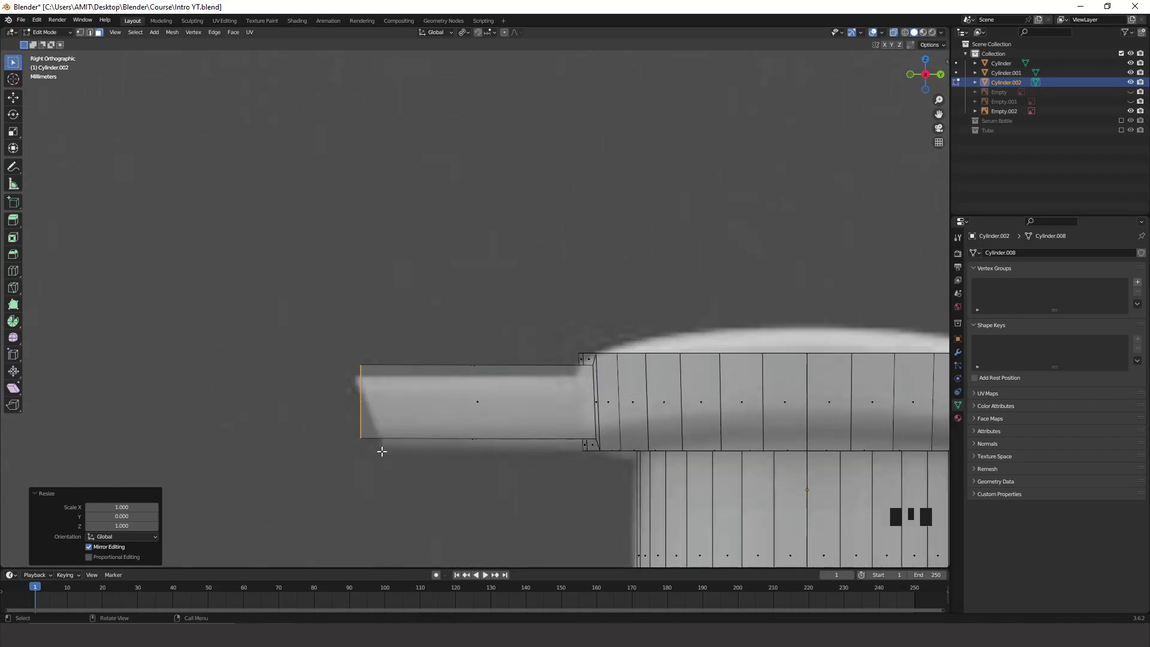
key(1)
click(367, 449)
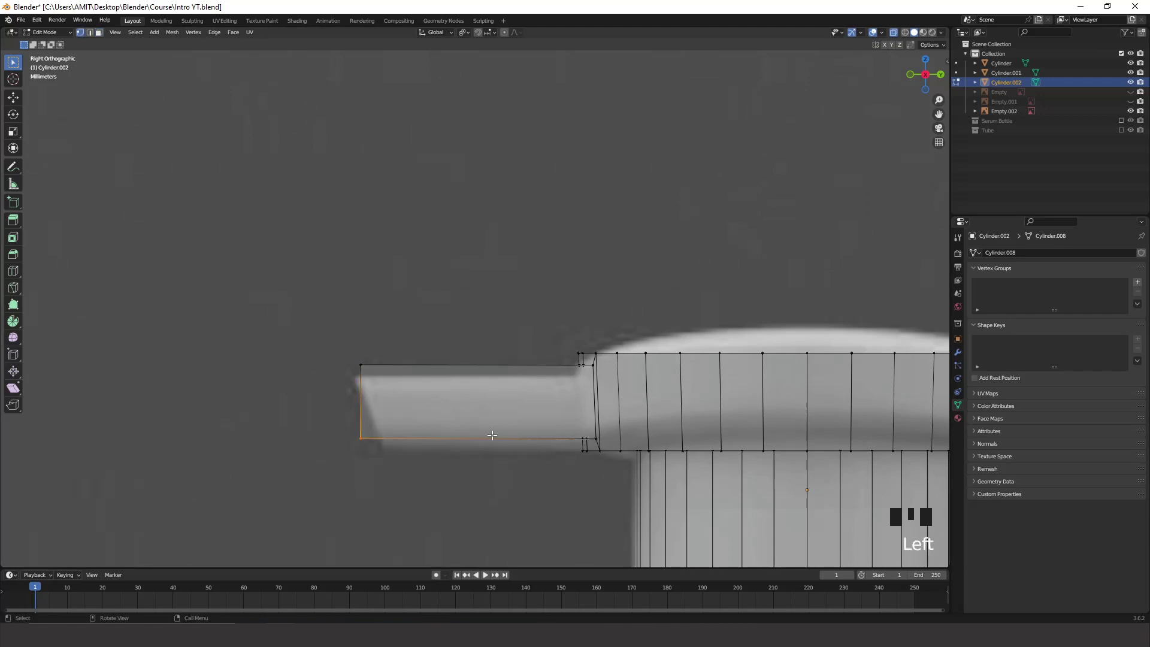
middle_drag(493, 434, 404, 471)
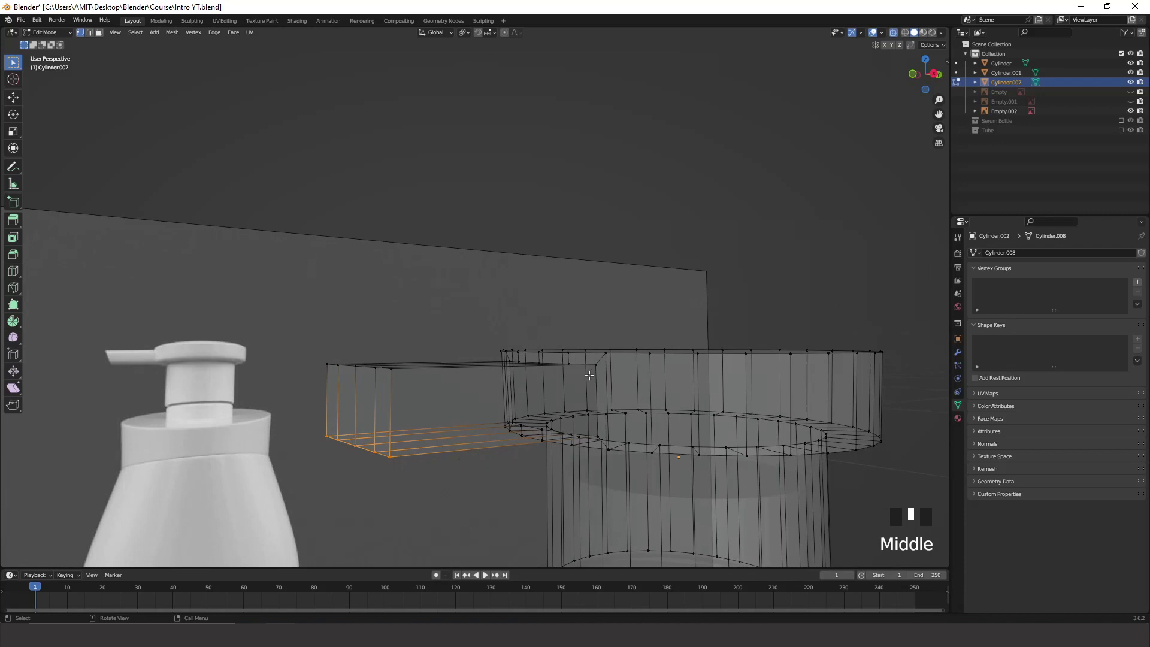
click(935, 73)
scroll(523, 436, up, 2)
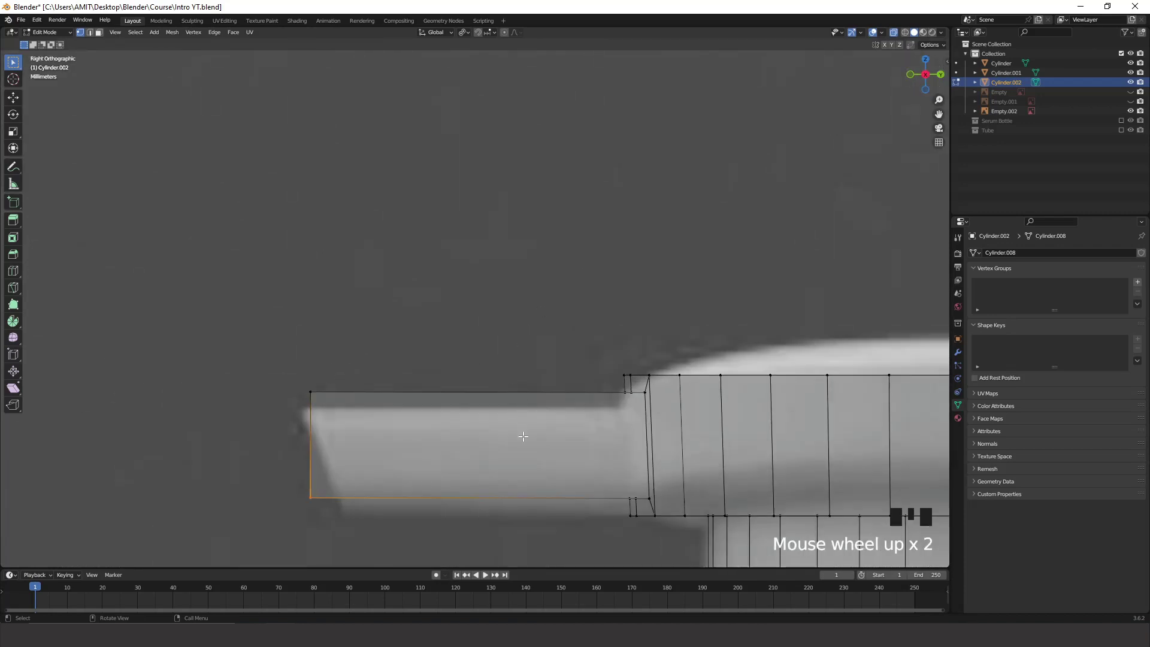
key(g)
key(y)
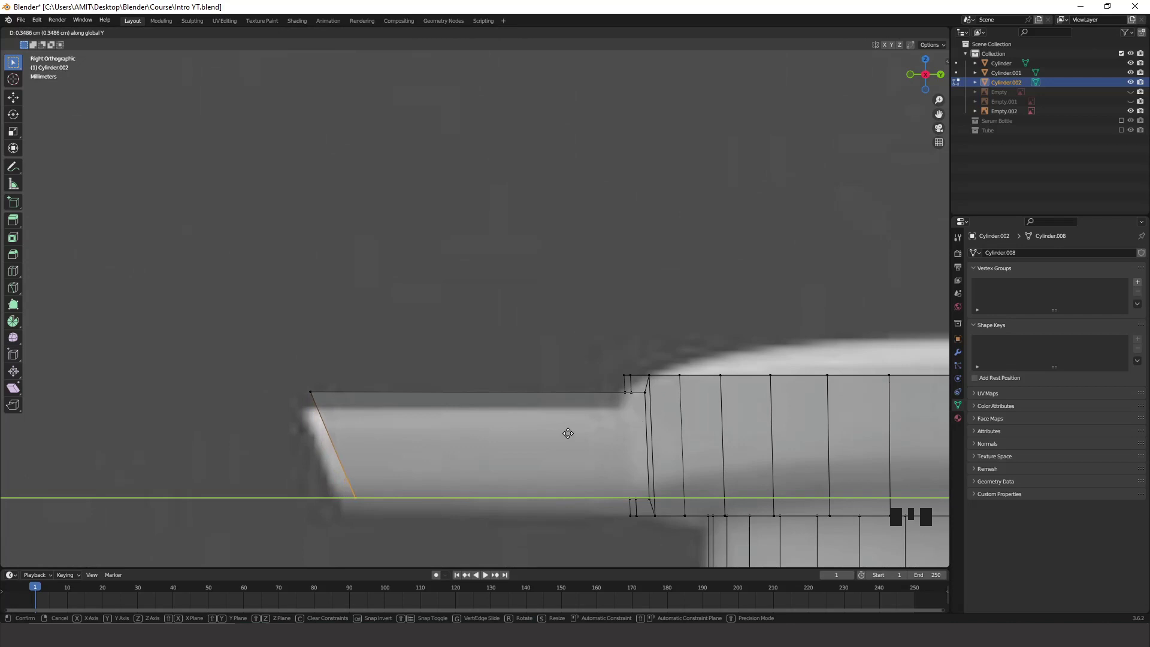
click(566, 432)
scroll(560, 438, down, 6)
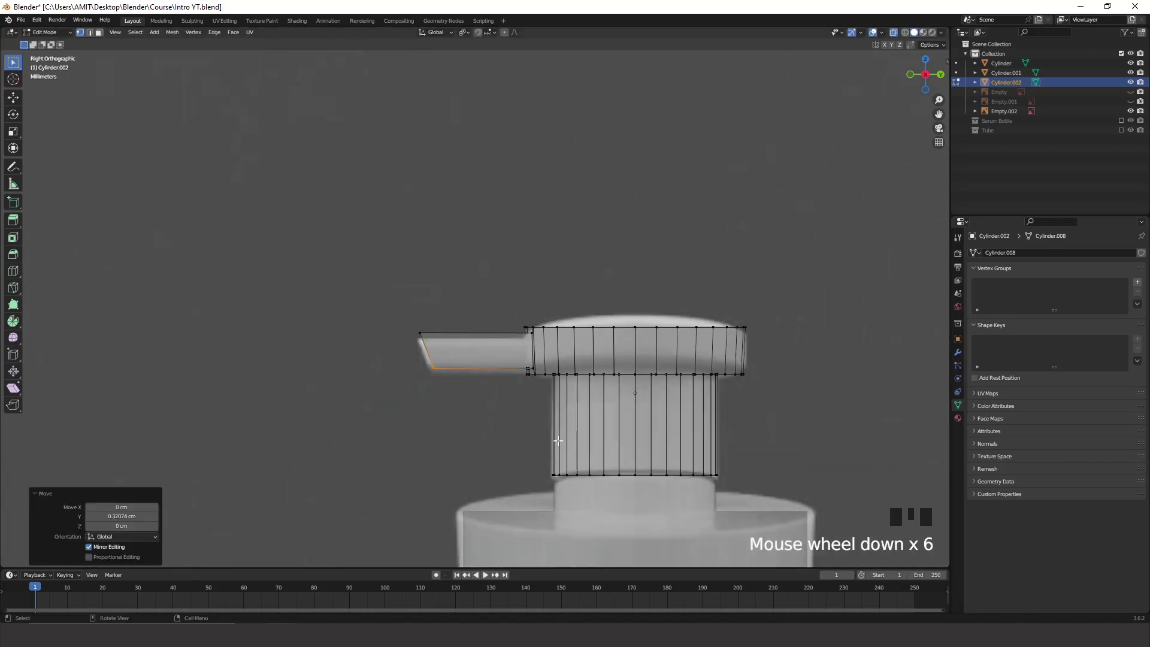
key(Tab)
key(alt+z)
In Edit Mode, select the four faces closing the nozzle's tip, delete them to open the spout, and return to Object Mode
middle_drag(514, 392, 512, 423)
scroll(466, 399, up, 2)
scroll(523, 427, up, 1)
key(Tab)
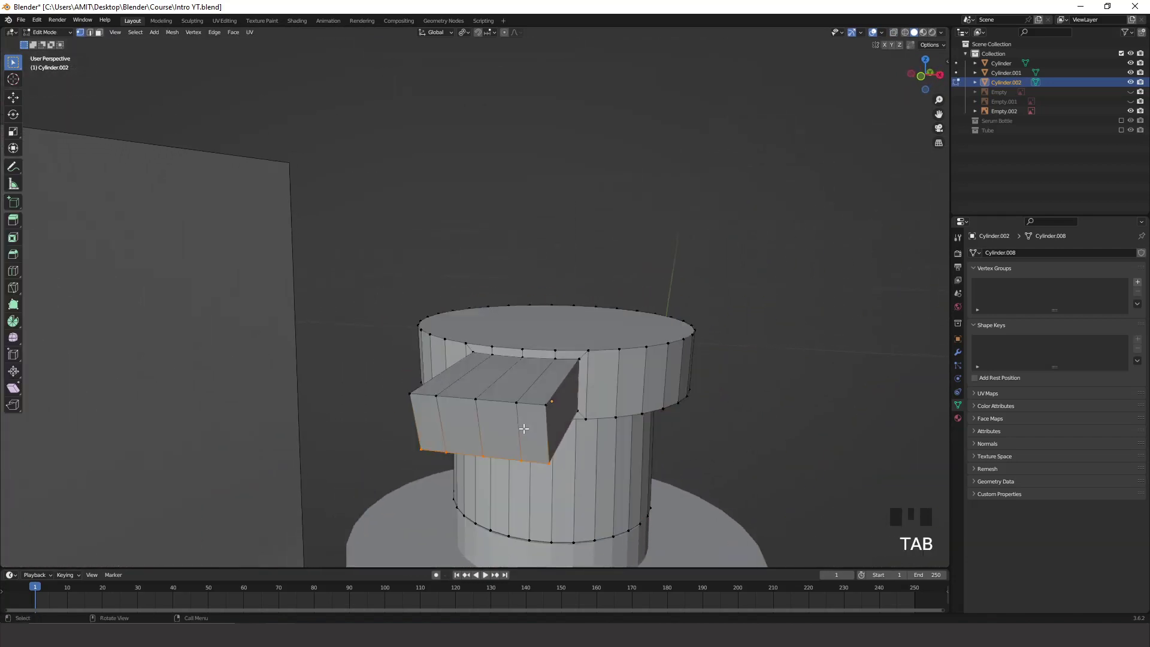
key(3)
click(431, 436)
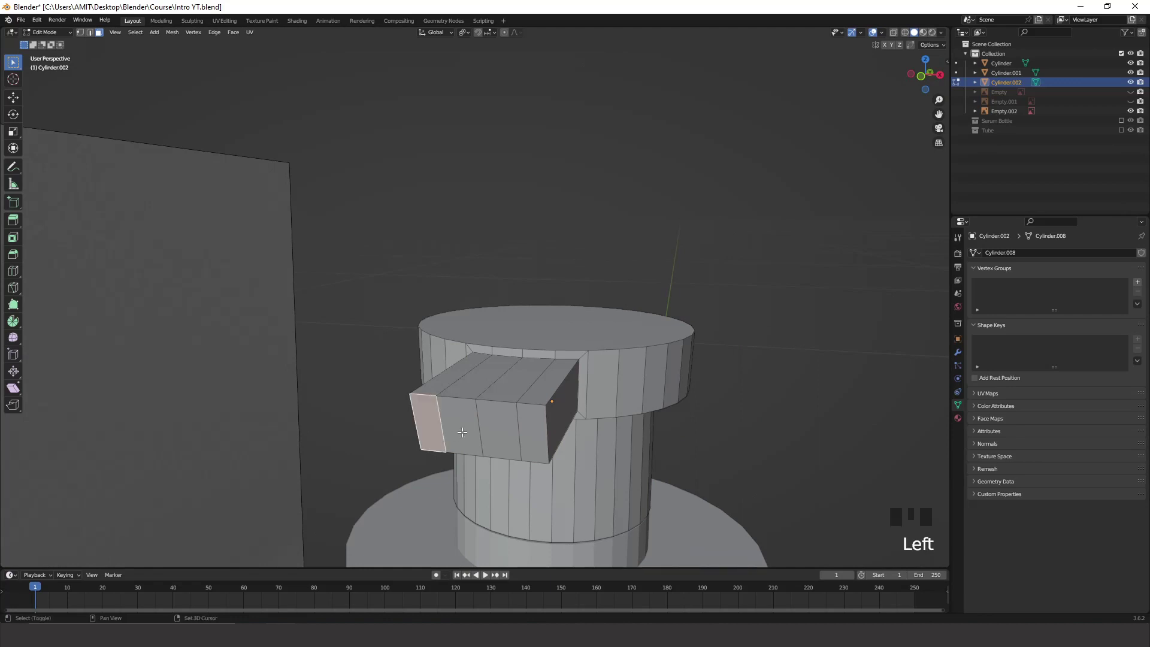
shift+click(461, 433)
shift+click(514, 430)
shift+click(533, 433)
key(x)
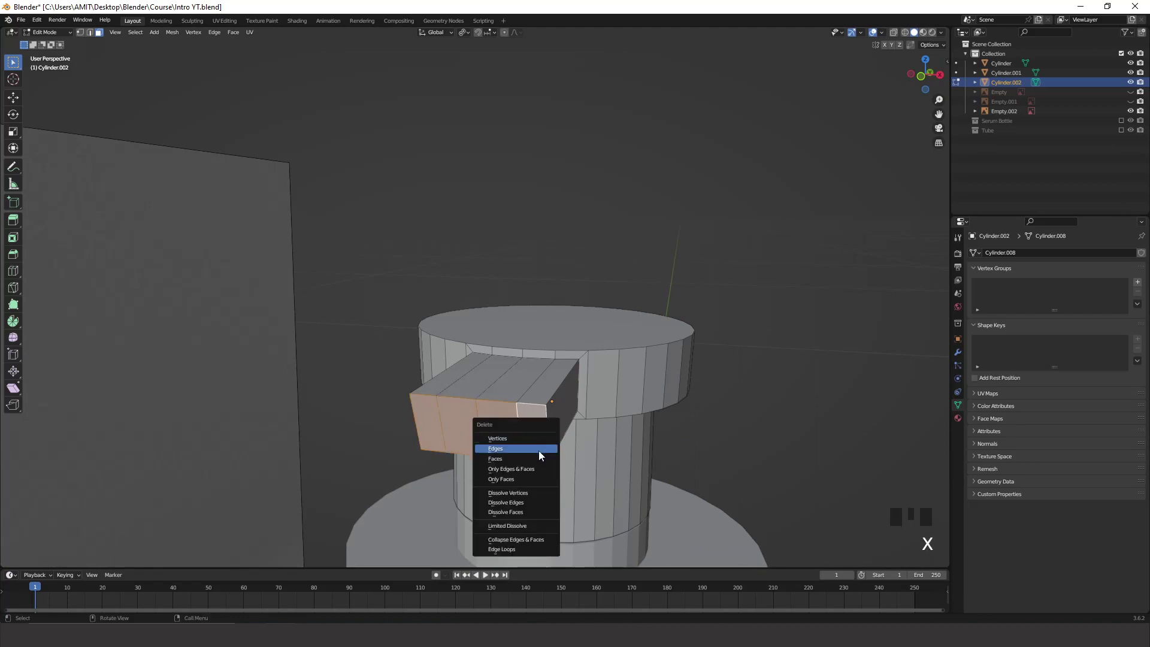
click(494, 460)
key(Tab)
scroll(665, 392, down, 3)
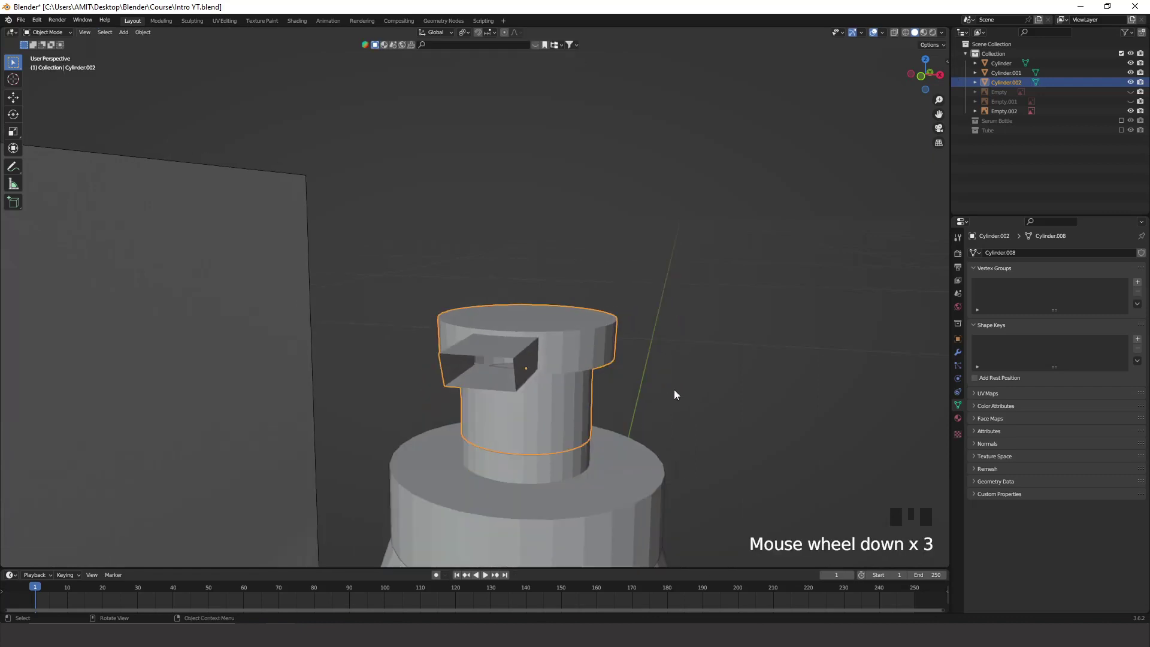
Select the shampoo bottle reference image and move it about -13.523 cm along Y so it stands beside the model
middle_drag(674, 390, 695, 379)
middle_drag(687, 373, 634, 369)
click(745, 321)
middle_drag(723, 366, 778, 296)
scroll(665, 380, down, 8)
click(779, 296)
scroll(537, 401, down, 4)
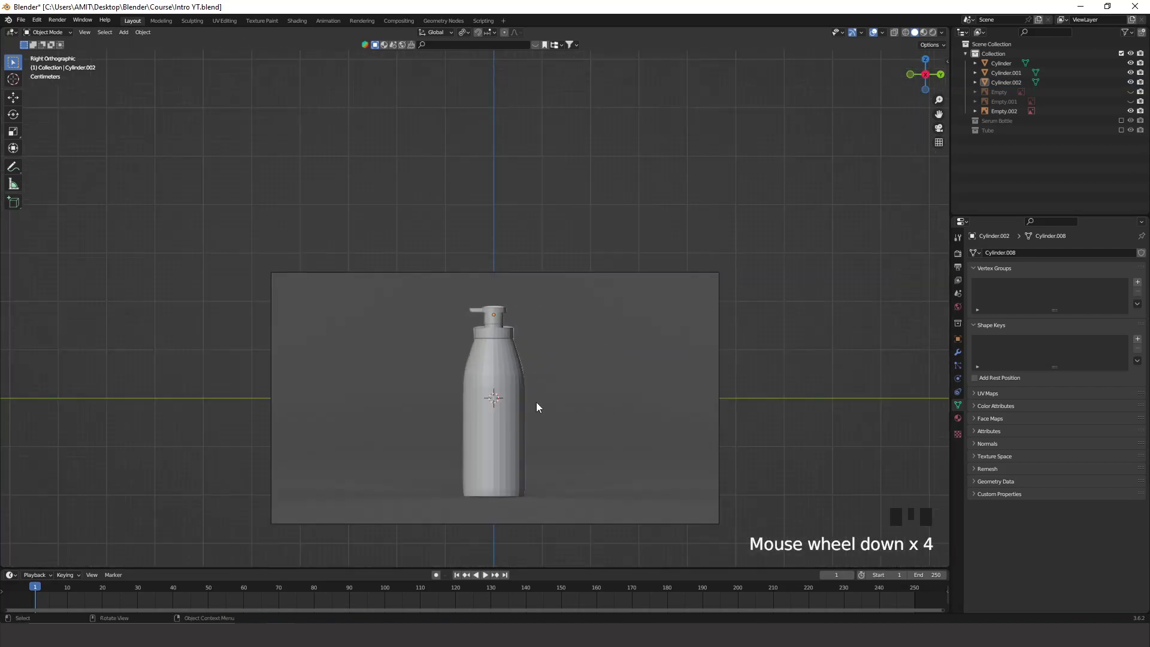
middle_drag(537, 401, 566, 401)
click(350, 368)
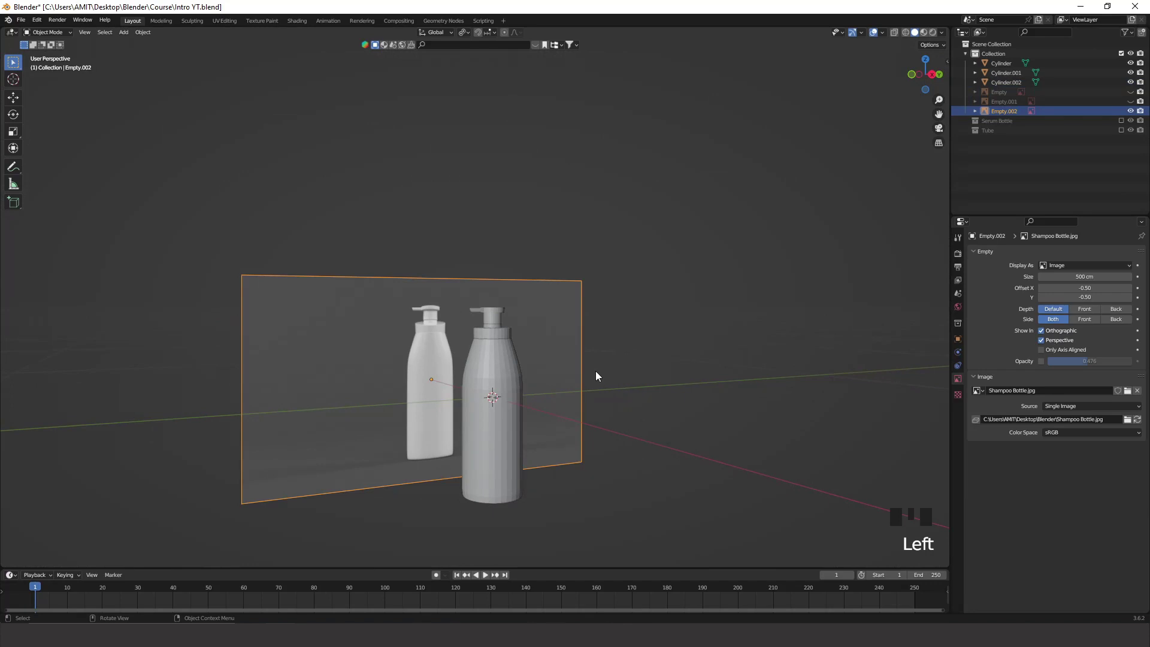
key(g)
key(y)
click(545, 385)
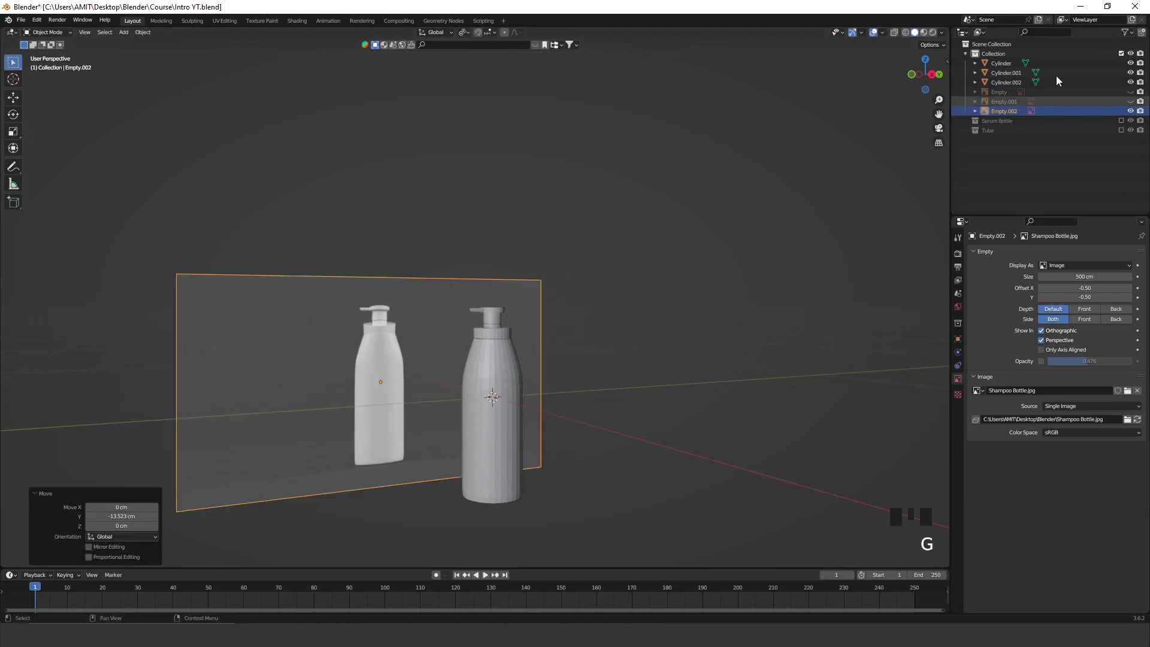
Switch to right orthographic view with the model and reference side by side, and save the file
click(932, 75)
scroll(611, 401, up, 4)
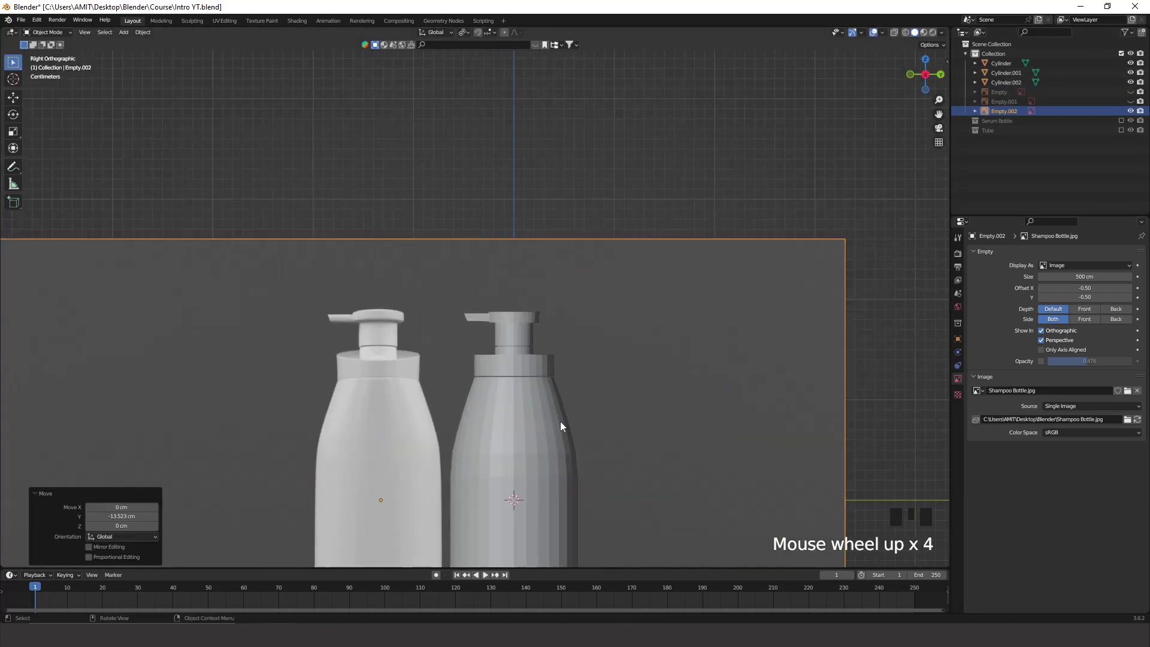
shift+middle_drag(560, 422, 532, 326)
key(ctrl+s)
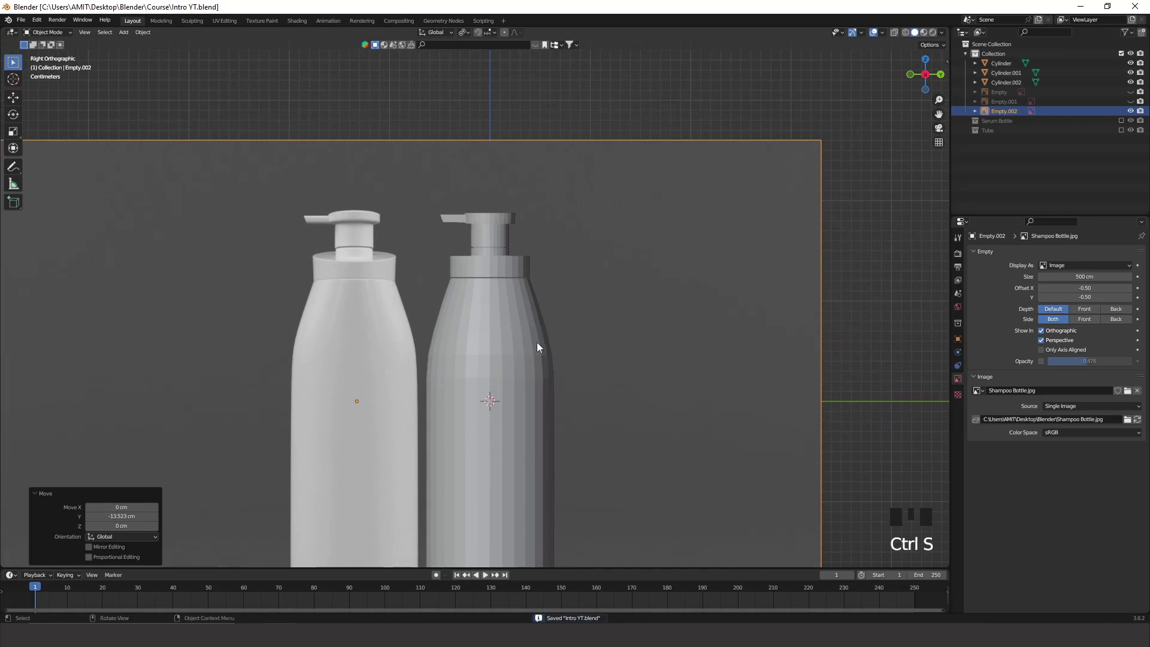
Open the collar in Edit Mode and select the full ring of faces on its upper surface around the neck
shift+middle_drag(551, 400, 552, 351)
scroll(552, 353, down, 2)
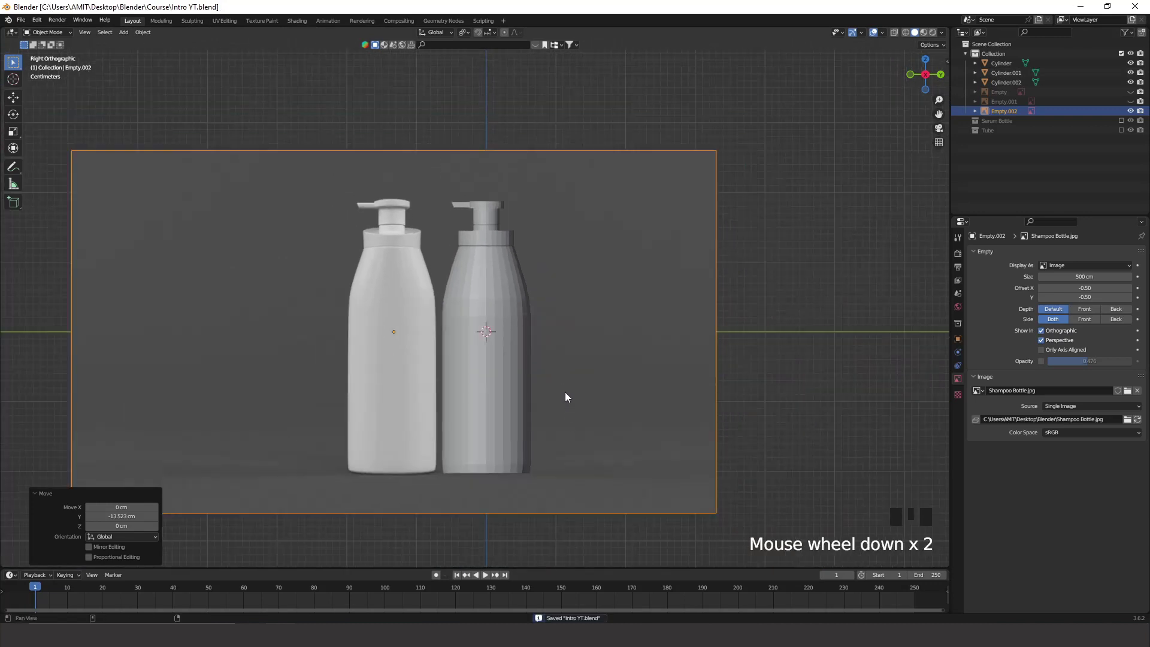
shift+middle_drag(565, 391, 565, 355)
scroll(475, 226, up, 3)
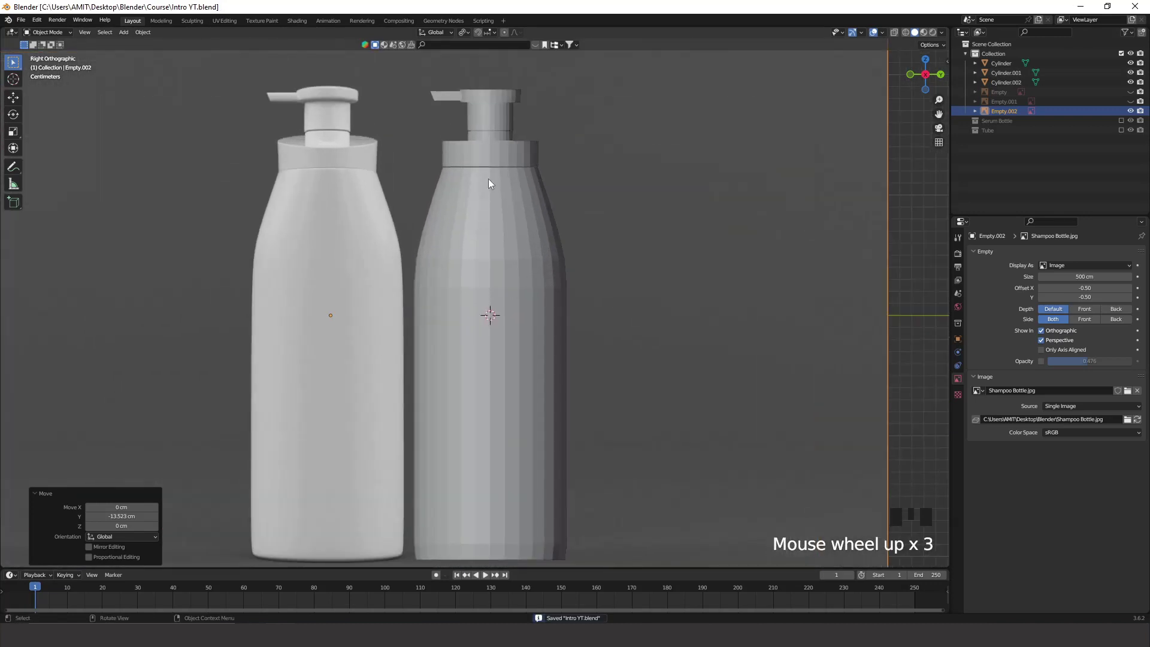
shift+middle_drag(547, 277, 593, 443)
click(500, 297)
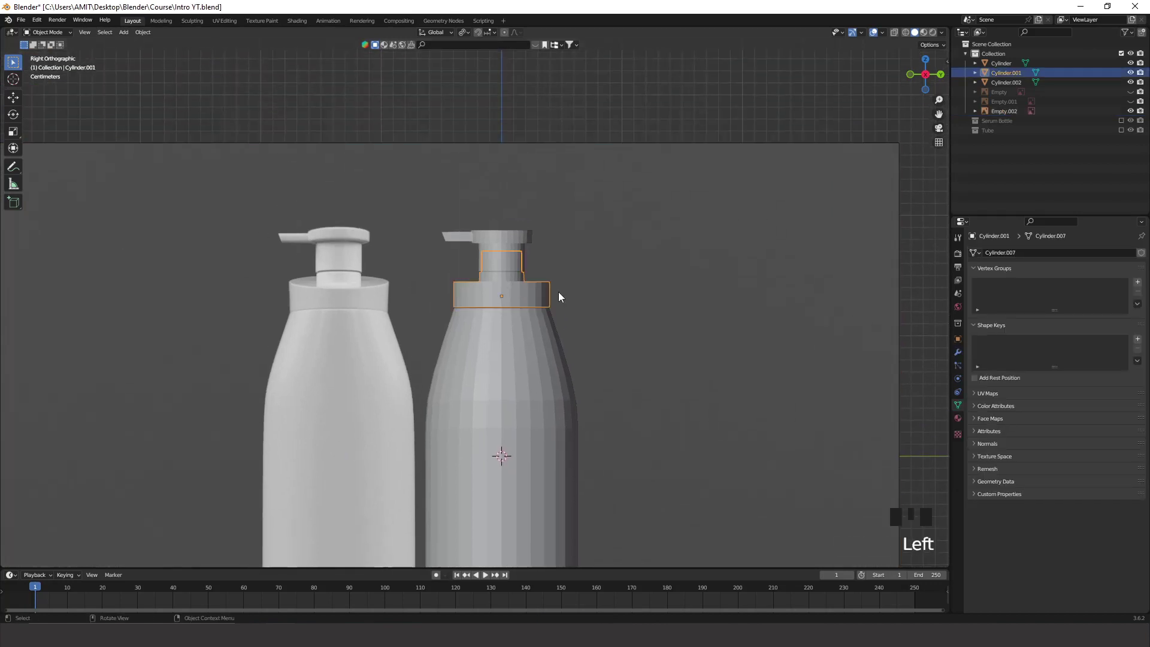
key(Tab)
mouse_move(558, 297)
middle_down()
mouse_move(577, 364)
mouse_move(578, 300)
middle_up()
scroll(567, 310, up, 4)
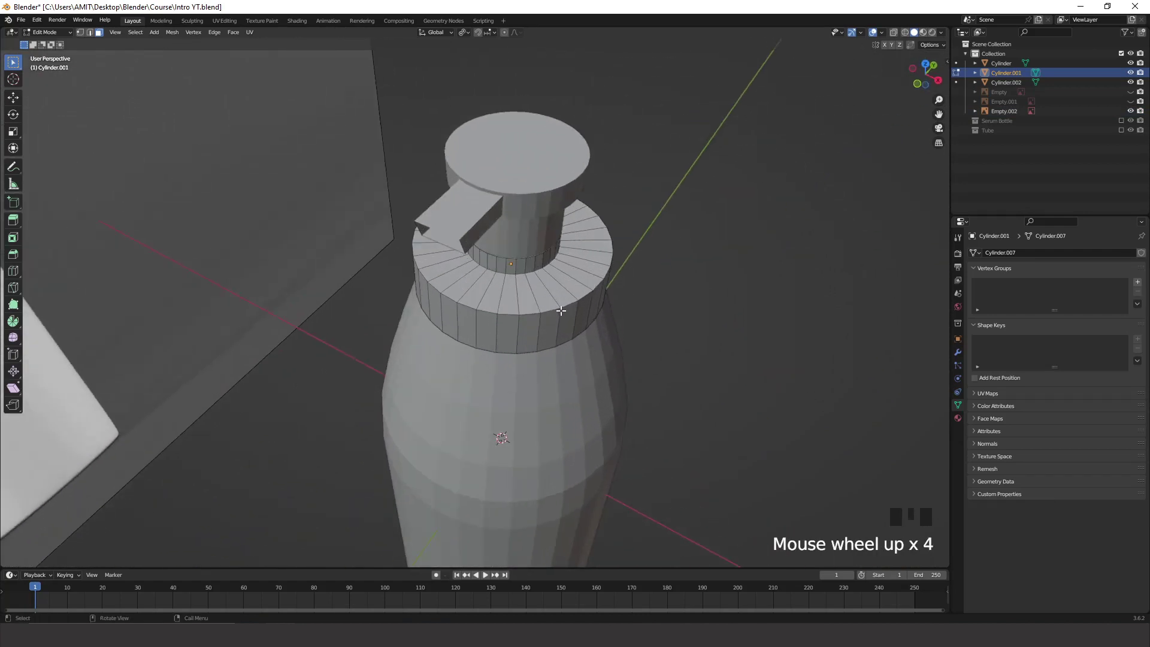
key(3)
click(507, 296)
alt+click(519, 280)
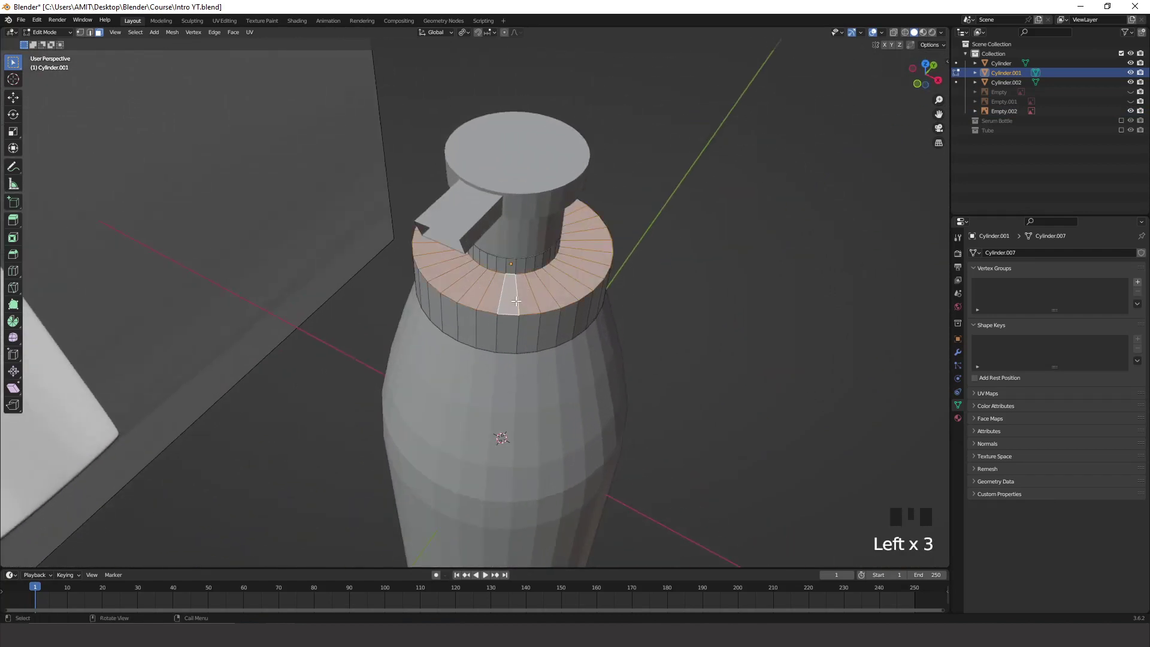
mouse_move(550, 279)
middle_down()
mouse_move(533, 281)
mouse_move(544, 279)
middle_up()
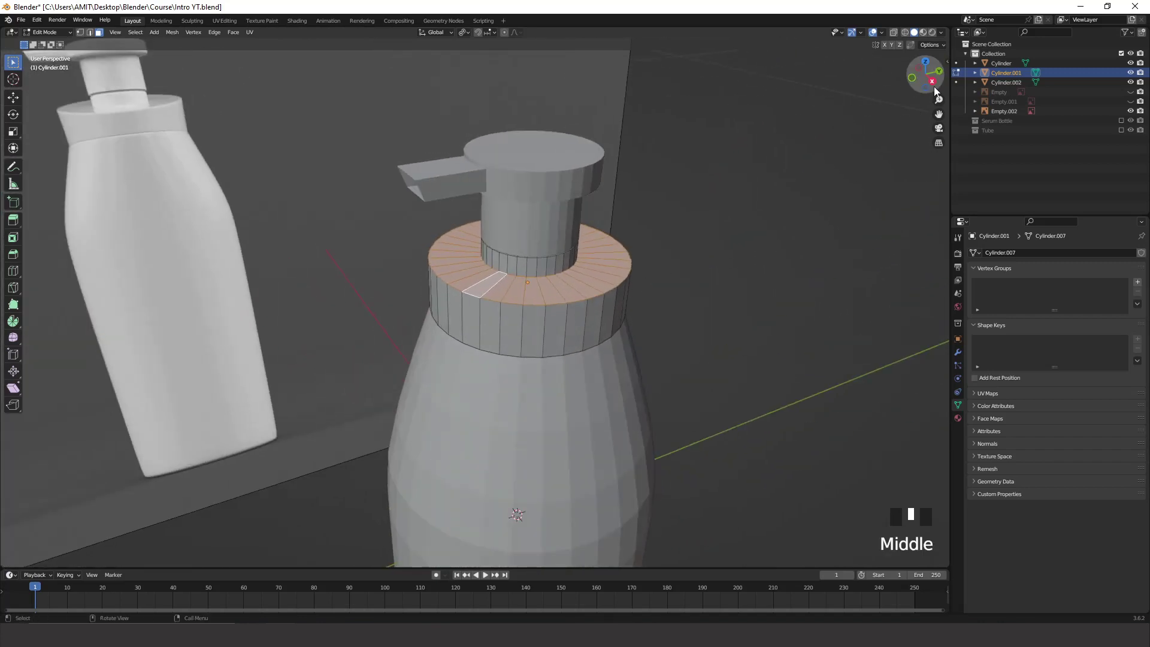
In right orthographic view, tilt the collar's upper face ring about 9.46° around the global Y axis to match the reference
click(932, 80)
shift+middle_drag(680, 248, 724, 312)
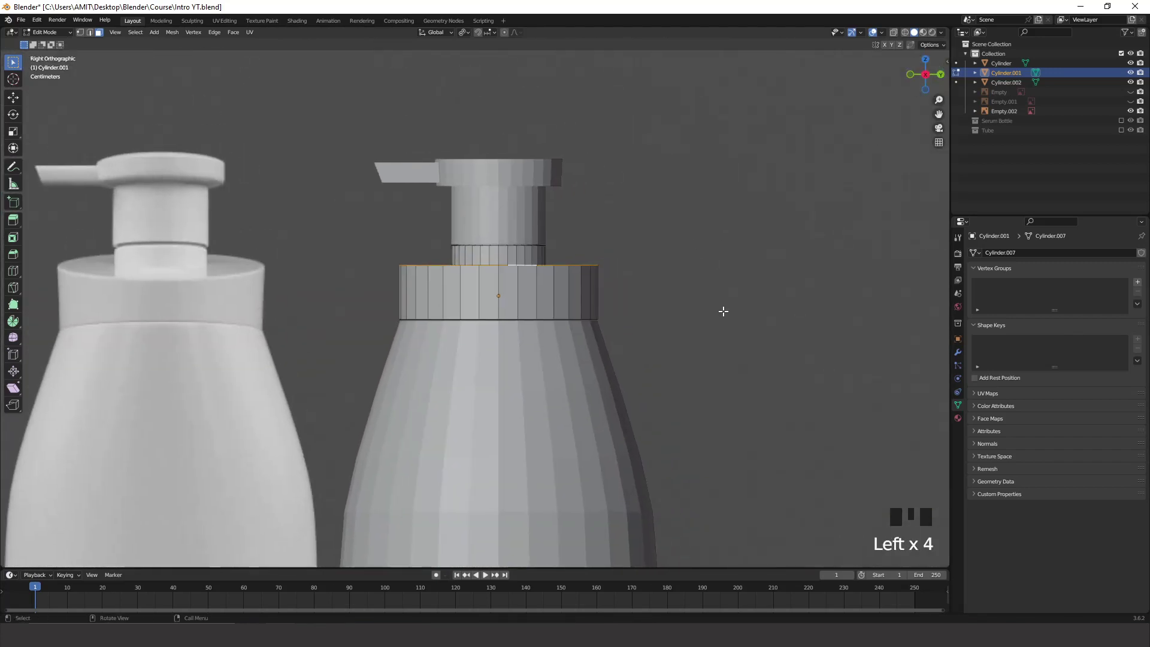
key(r)
key(y)
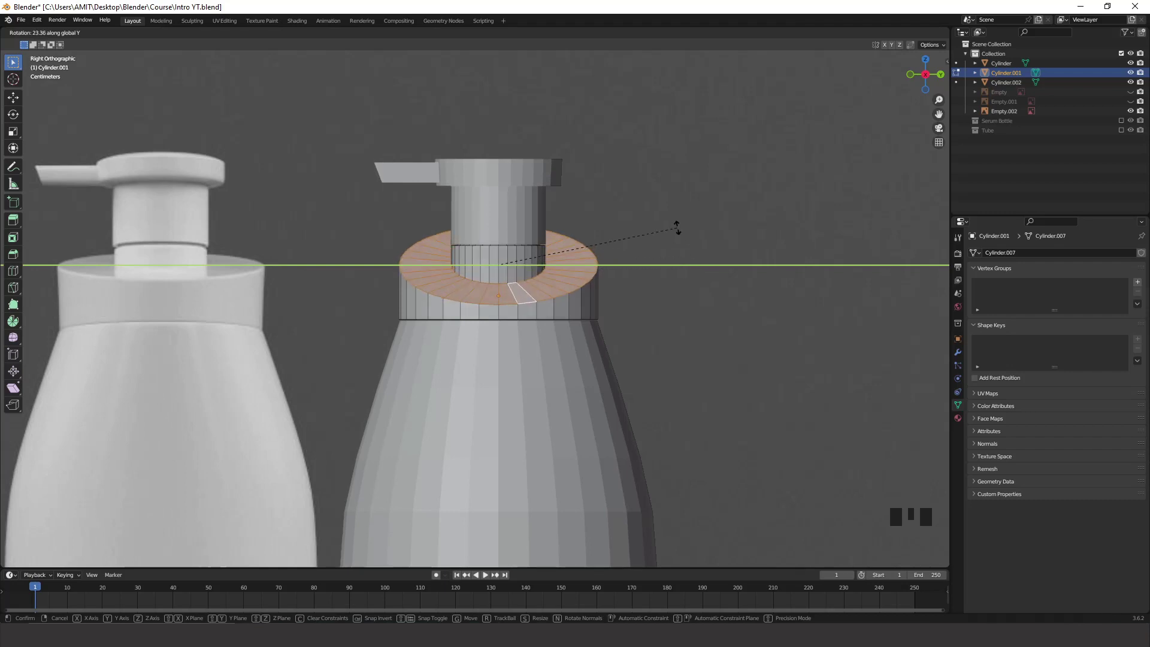
click(692, 274)
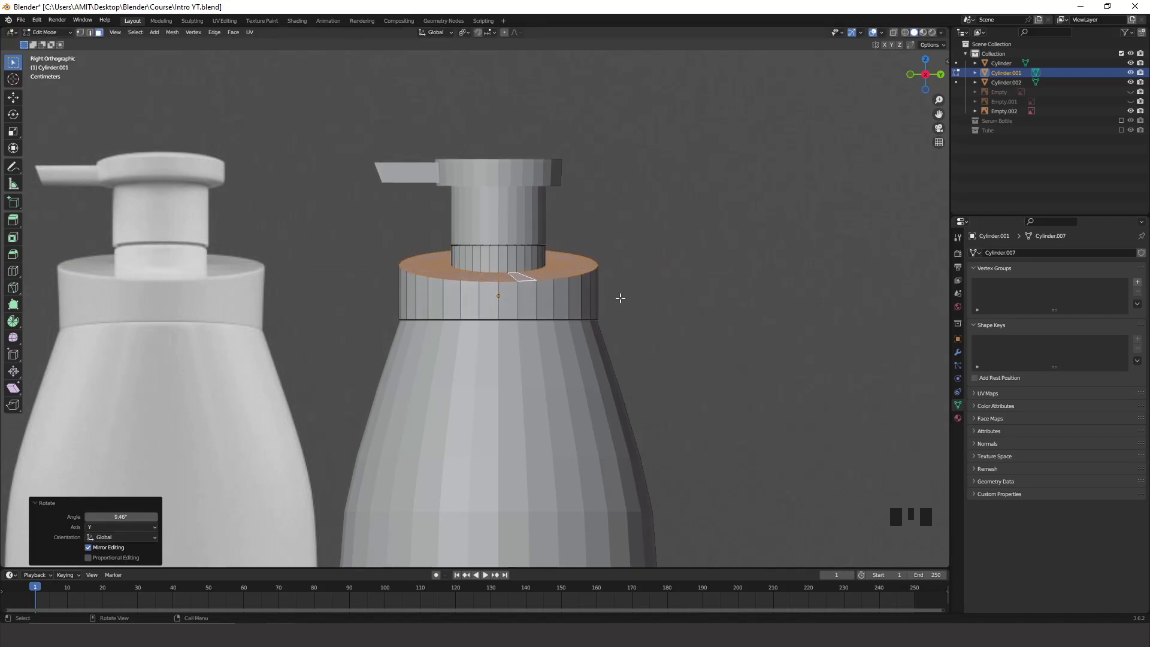
Rotate the collar's upper face ring about 1.77° further around the global Y axis and return to Object Mode
key(r)
key(y)
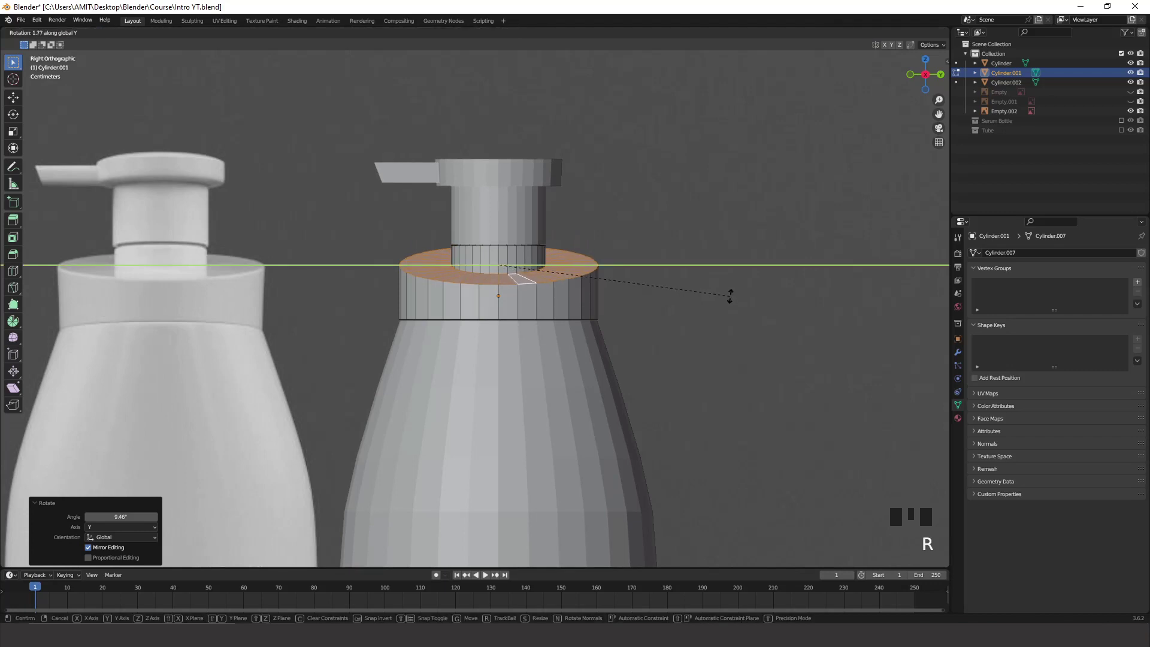
click(729, 297)
key(Tab)
scroll(713, 301, down, 3)
mouse_move(713, 301)
middle_down()
mouse_move(677, 311)
mouse_move(721, 309)
middle_up()
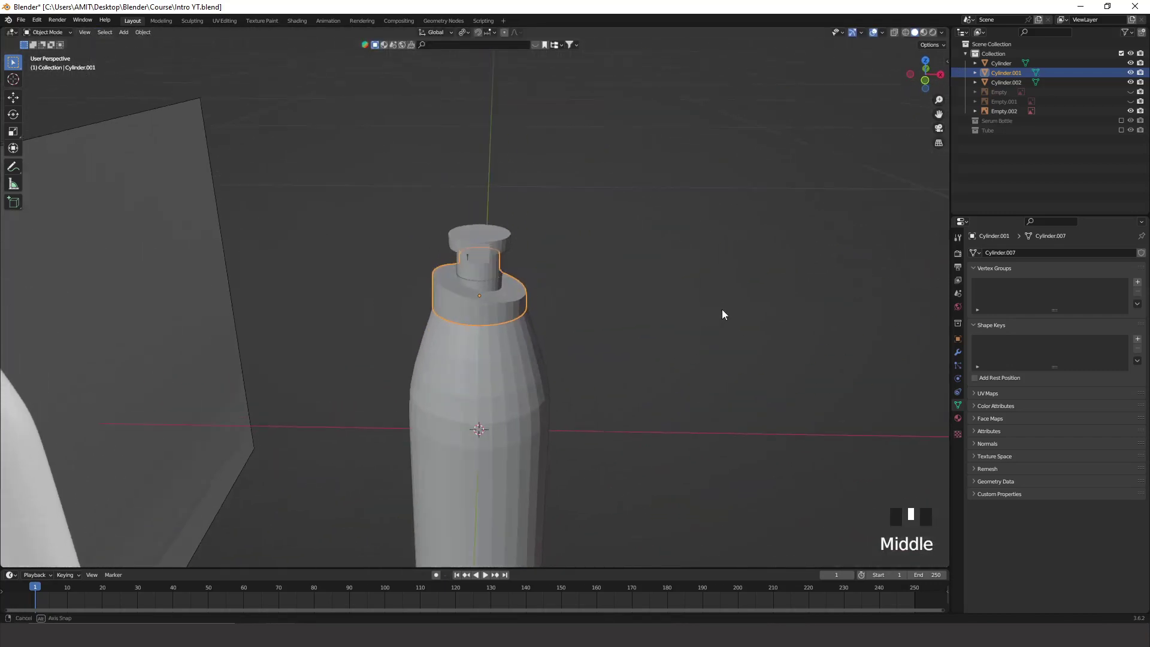
Add a Subdivision Surface modifier to the bottle body and set its viewport levels to 2
click(651, 301)
middle_drag(652, 306, 523, 300)
click(919, 80)
scroll(550, 393, down, 3)
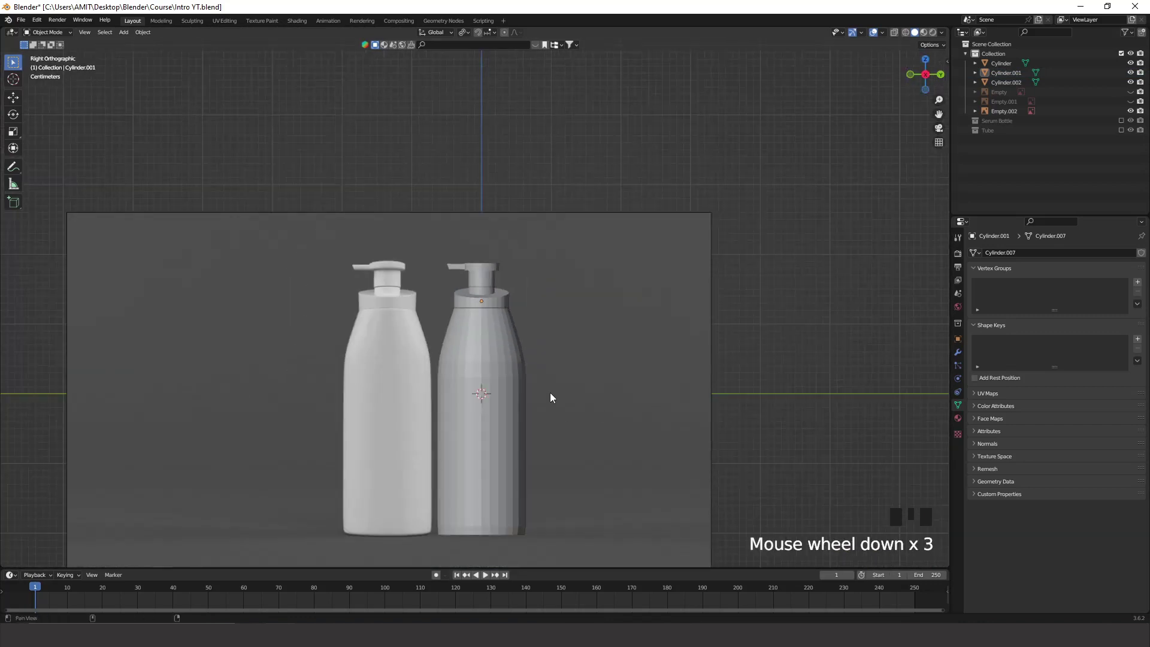
shift+middle_drag(550, 393, 533, 305)
click(499, 293)
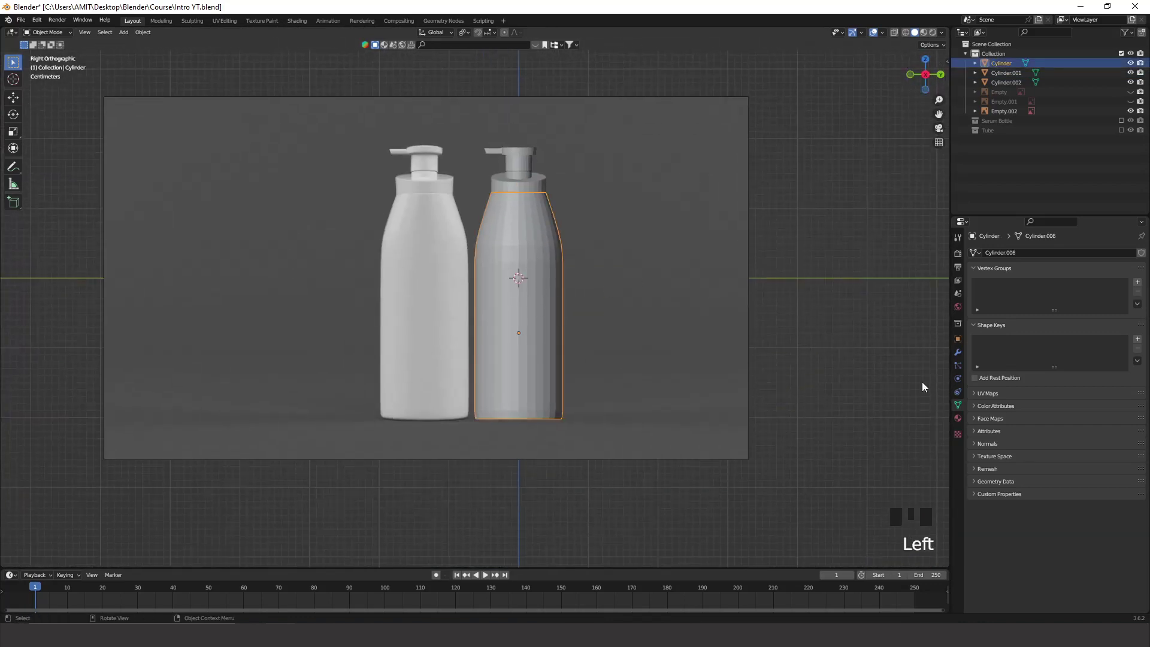
click(958, 352)
click(1036, 254)
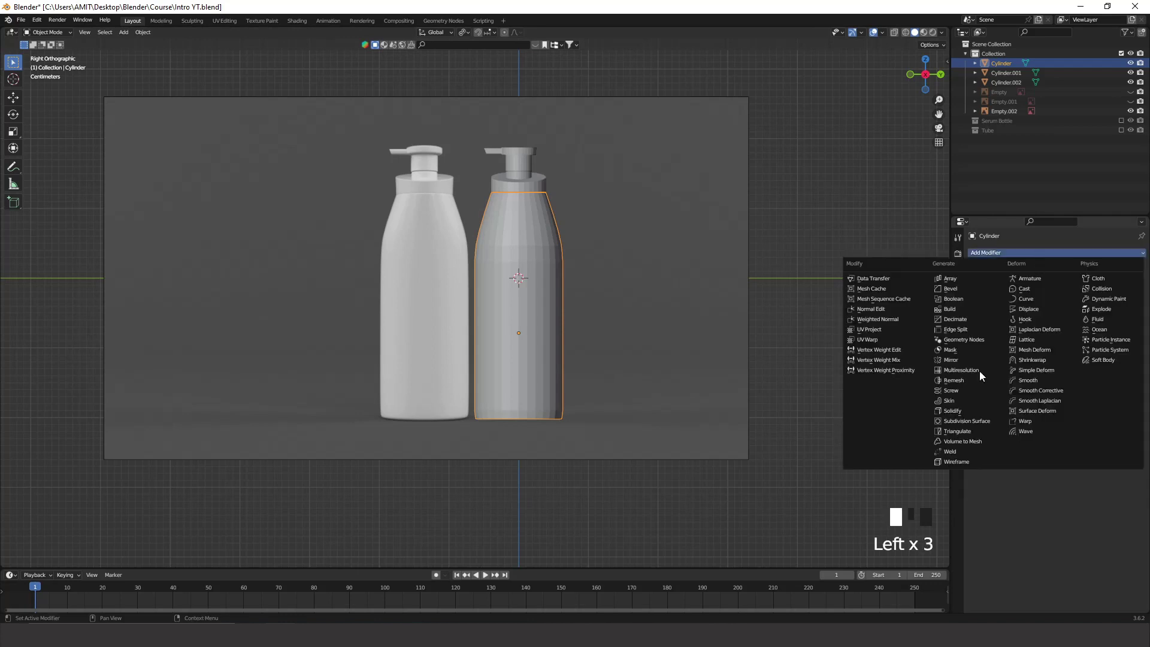
click(967, 421)
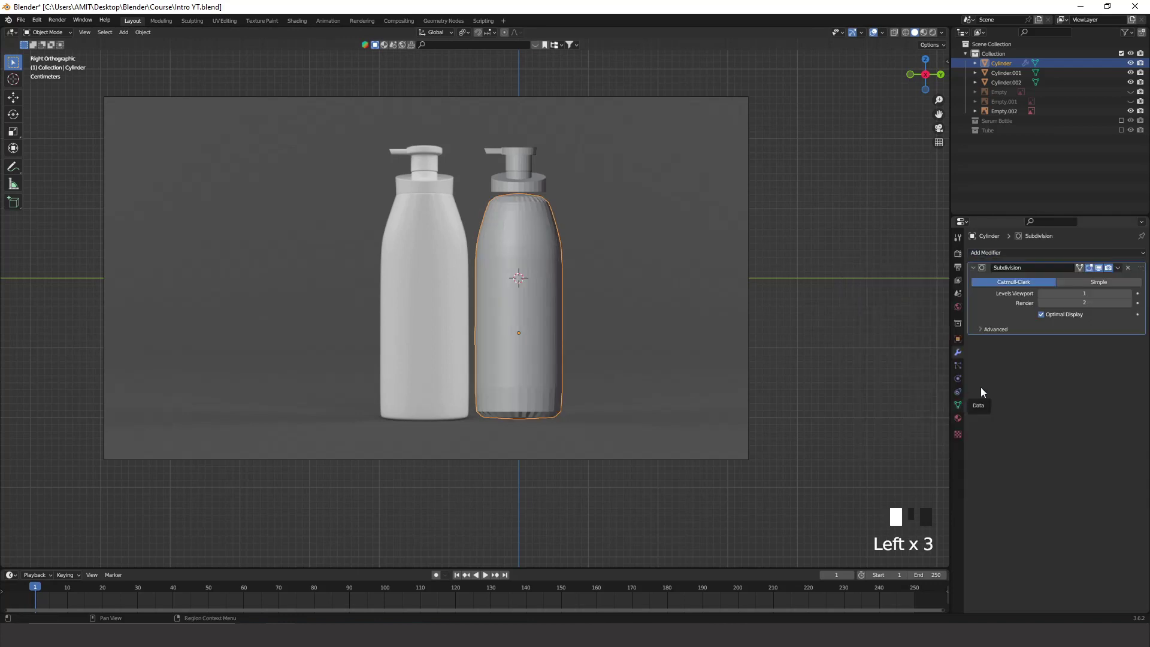
click(1130, 296)
Add a single loop cut around the bottle body's neck and slide it just beneath the cap, factor about -0.962
scroll(750, 286, up, 4)
shift+middle_drag(683, 262, 526, 156)
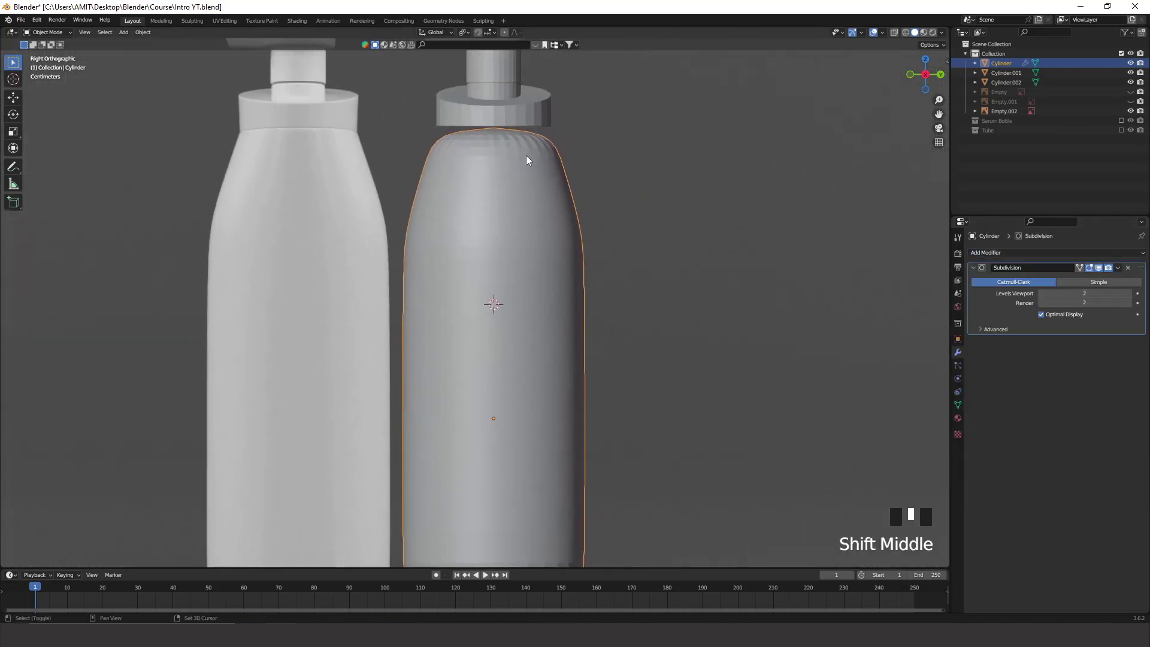
scroll(534, 448, down, 4)
shift+middle_drag(526, 423, 511, 264)
scroll(514, 290, up, 5)
scroll(497, 162, down, 2)
key(Tab)
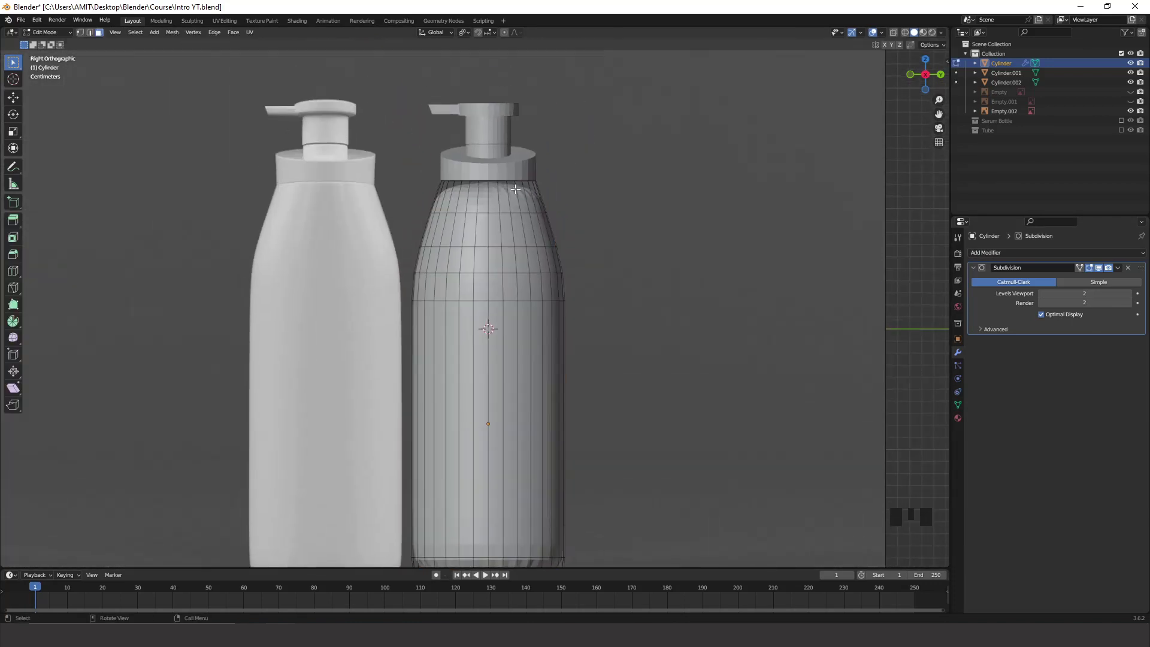
scroll(508, 192, up, 2)
shift+middle_drag(530, 77, 501, 270)
scroll(533, 203, up, 4)
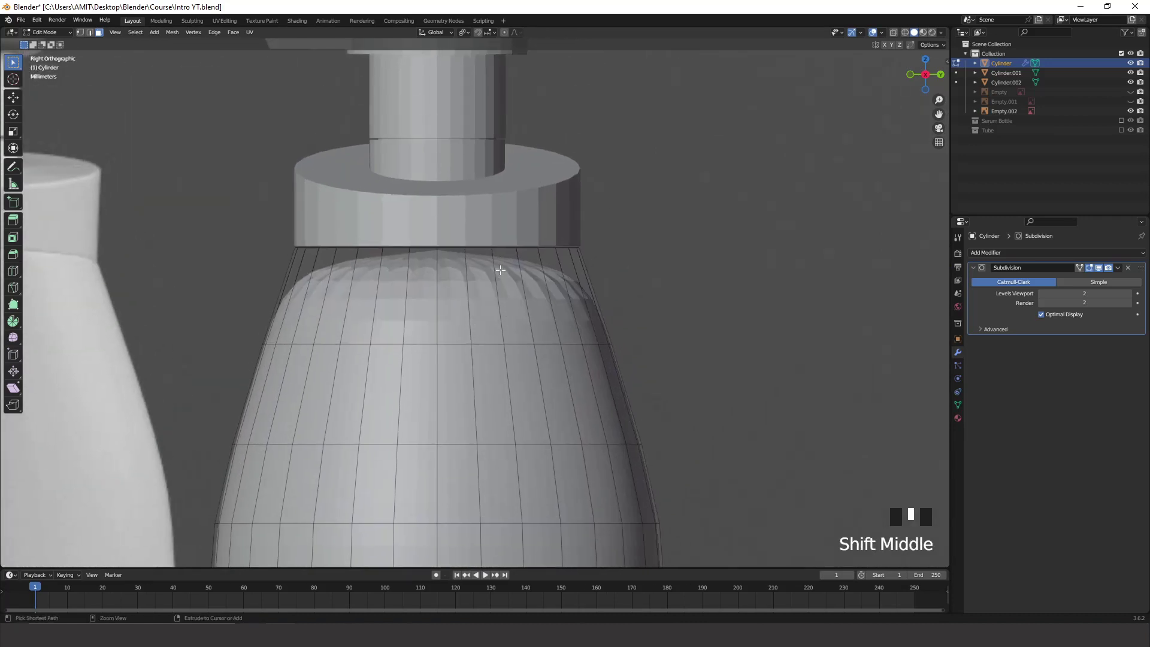
key(ctrl+r)
click(539, 296)
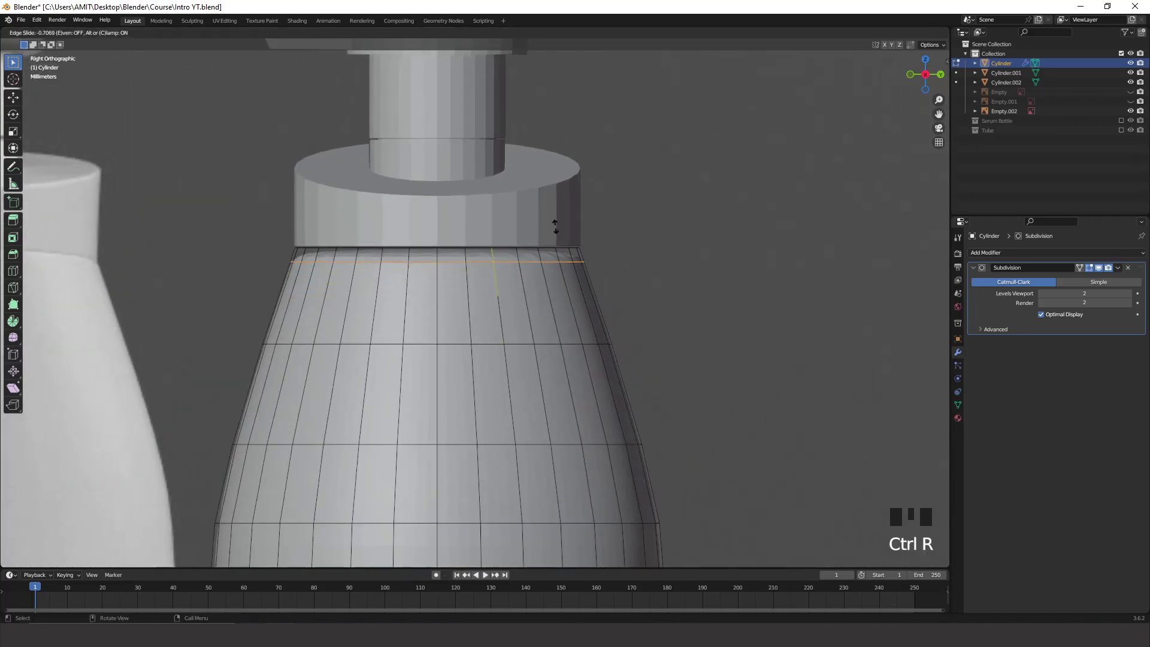
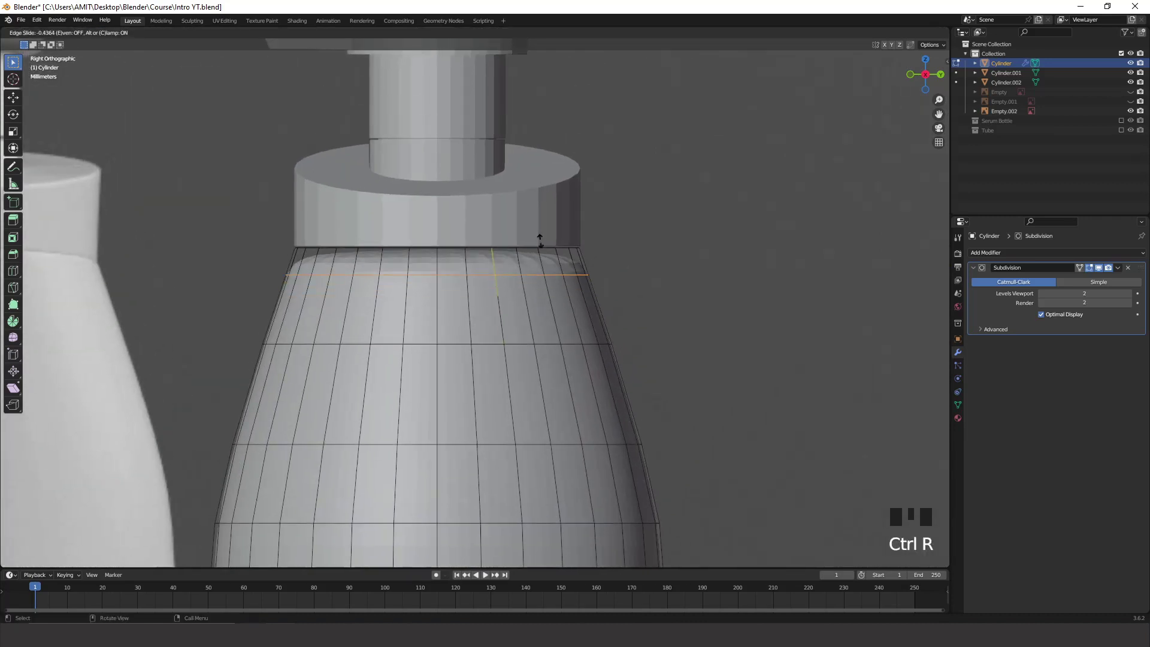
click(564, 215)
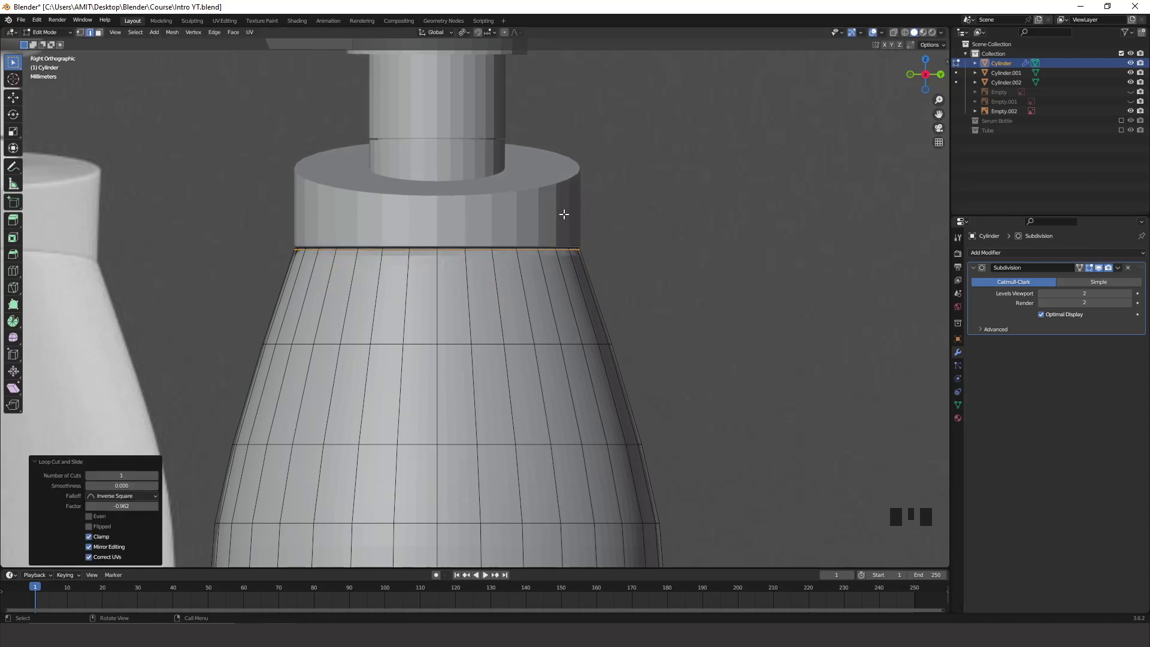
Turn off the Subdivision modifier's edit-mode display for the bottle body and check its smoothed shape in object mode
click(1092, 267)
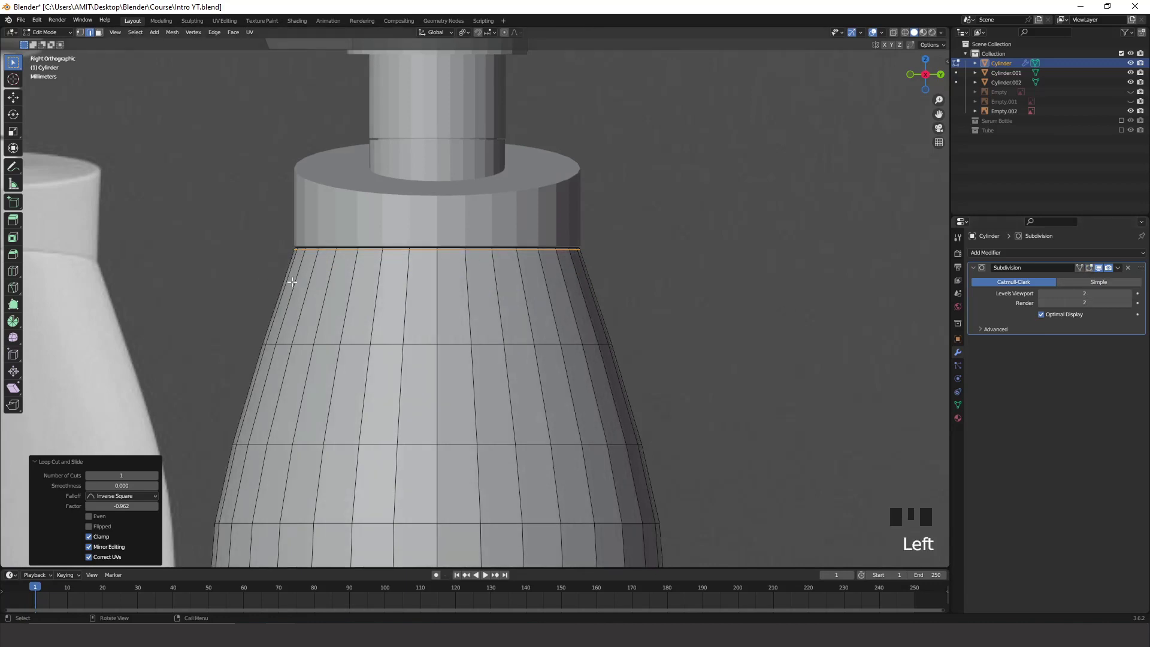
scroll(497, 327, down, 5)
key(Tab)
scroll(548, 366, down, 3)
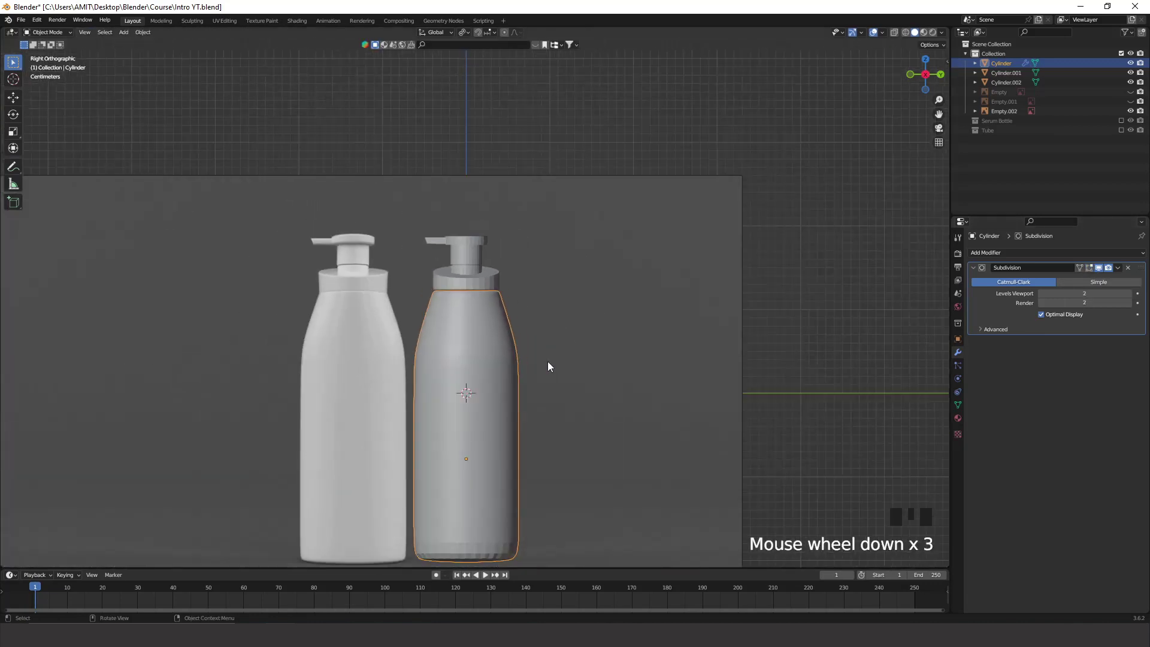
shift+middle_drag(517, 463, 502, 426)
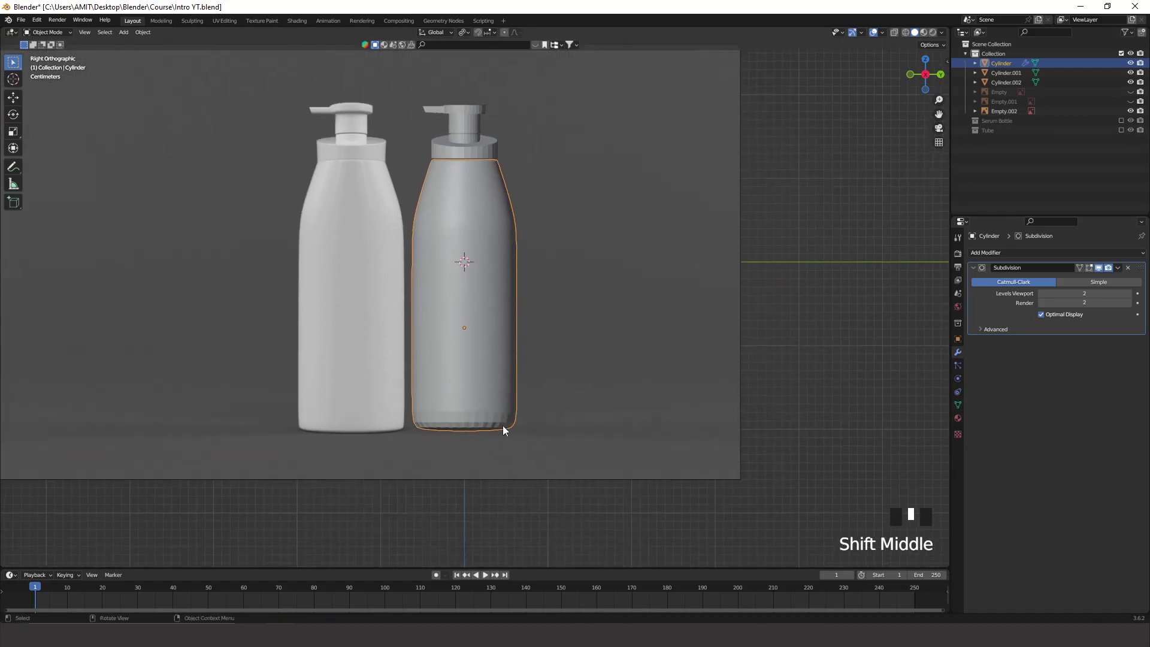
key(Tab)
key(Tab)
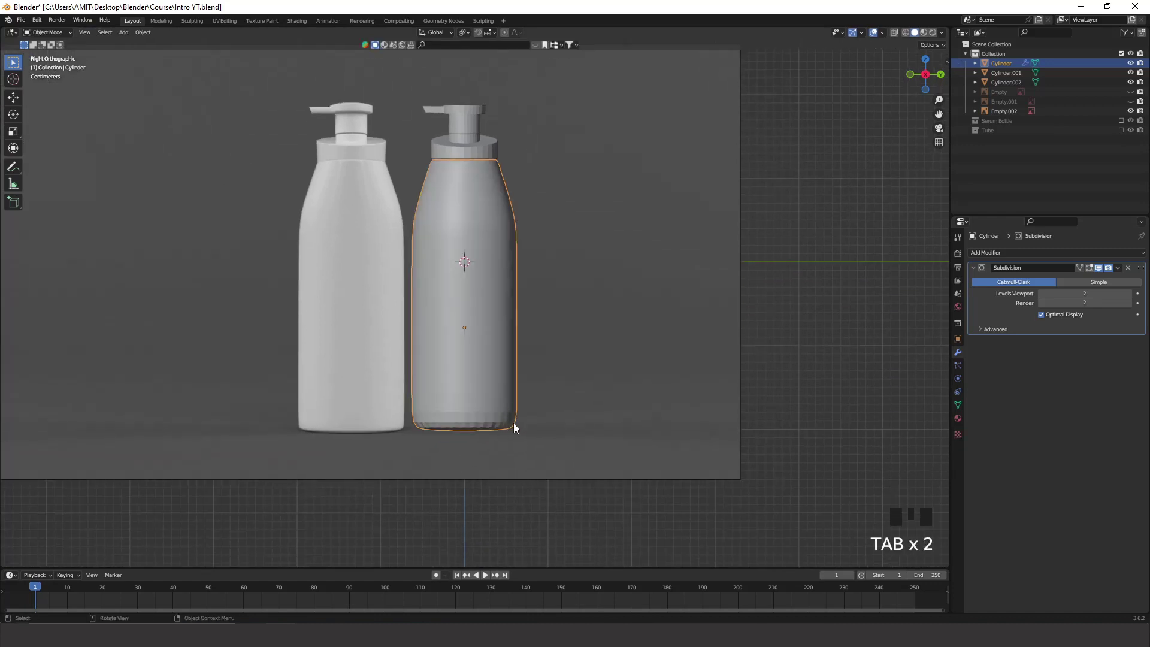
Inset the bottle body's bottom face by about 37.93 cm
key(Tab)
middle_drag(514, 427, 500, 378)
scroll(504, 389, up, 2)
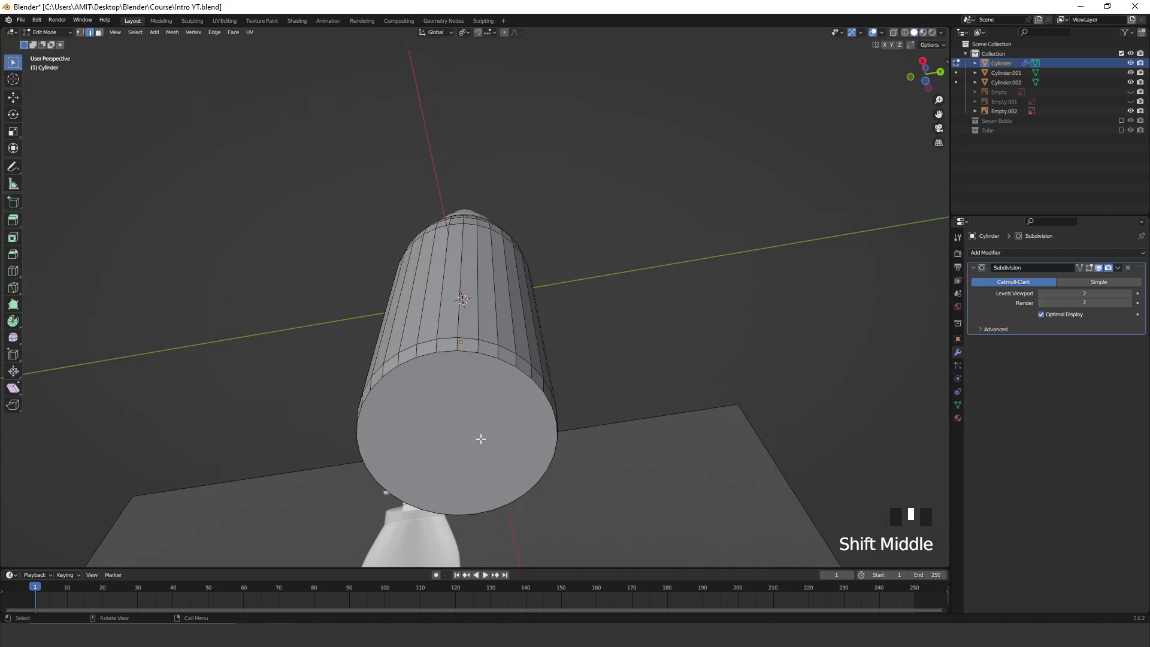
click(469, 417)
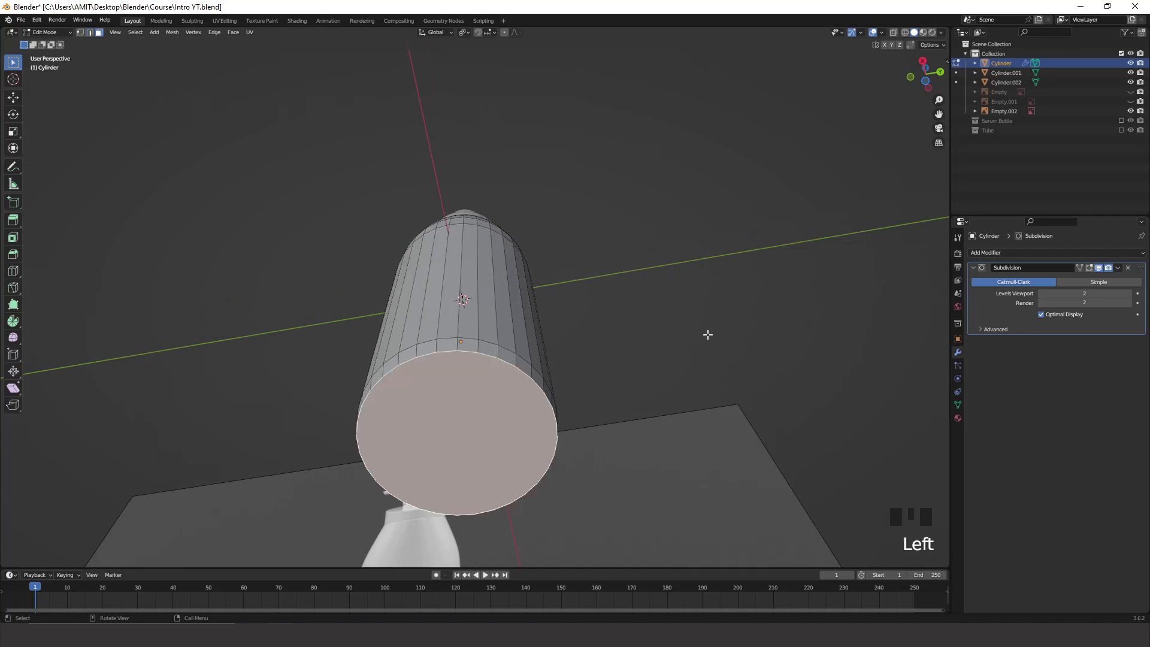
key(i)
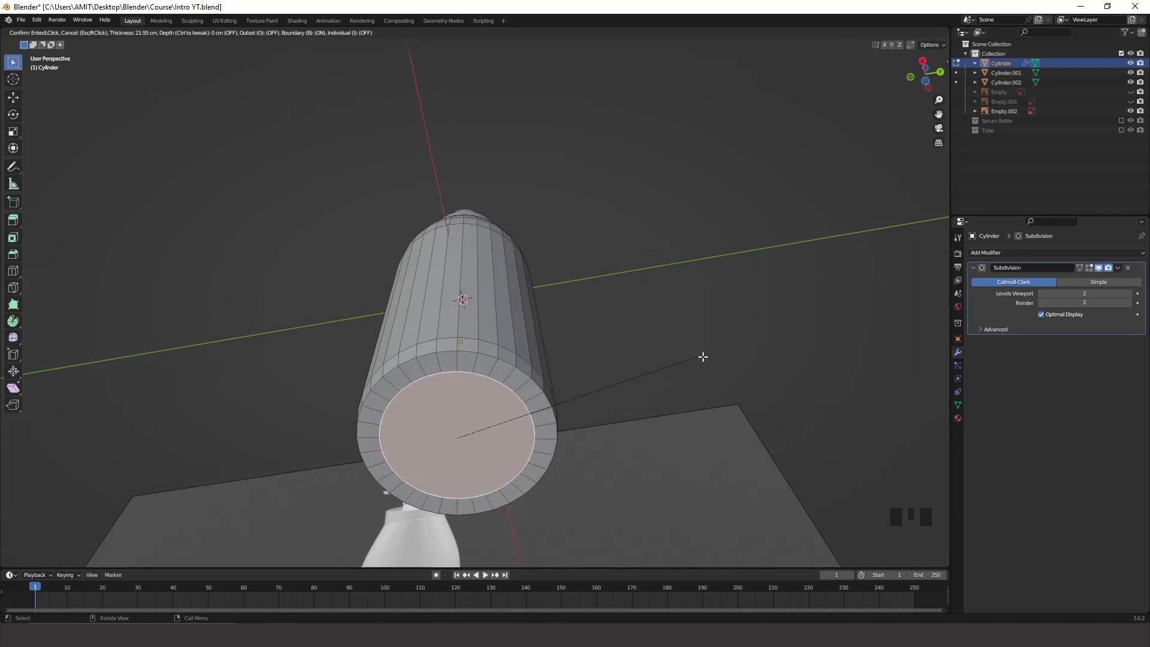
click(689, 371)
middle_drag(689, 372, 607, 428)
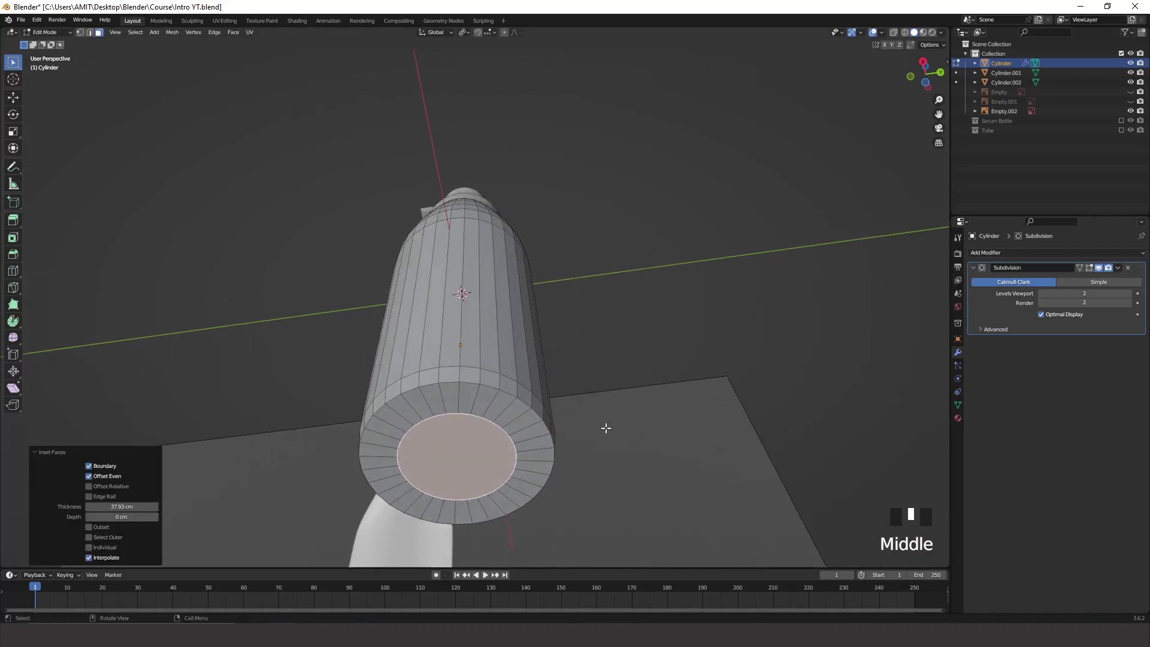
Extrude the inset base face about 0.82 cm inward and inset the recessed face twice, about 3.4 cm and 29.46 cm
key(e)
click(607, 422)
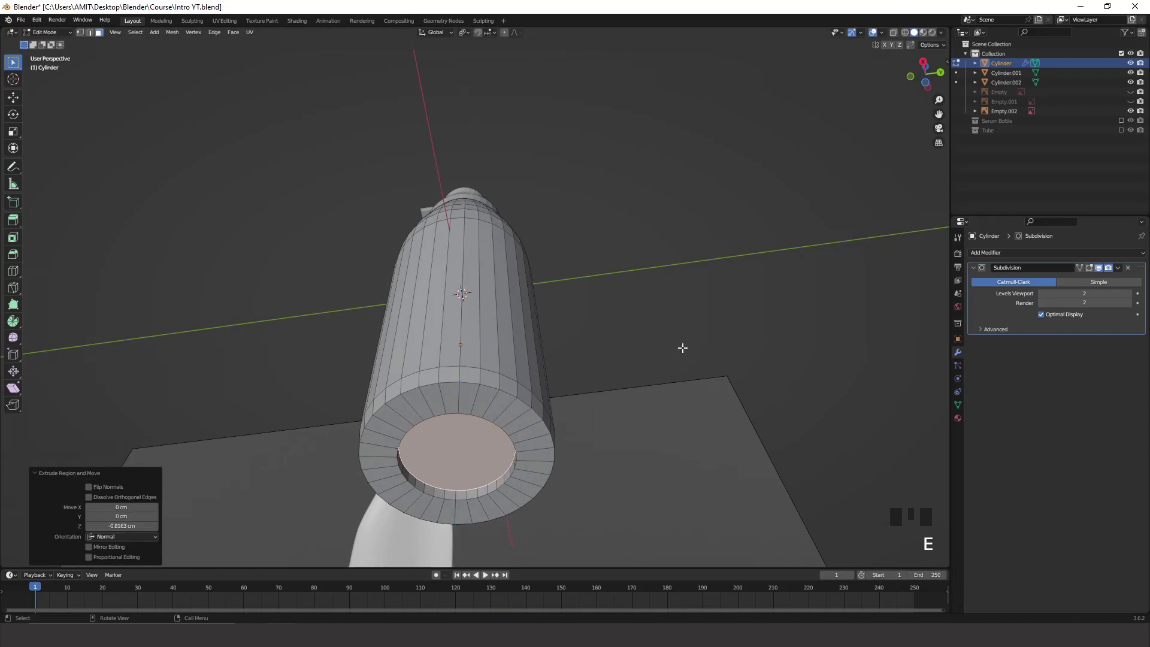
key(i)
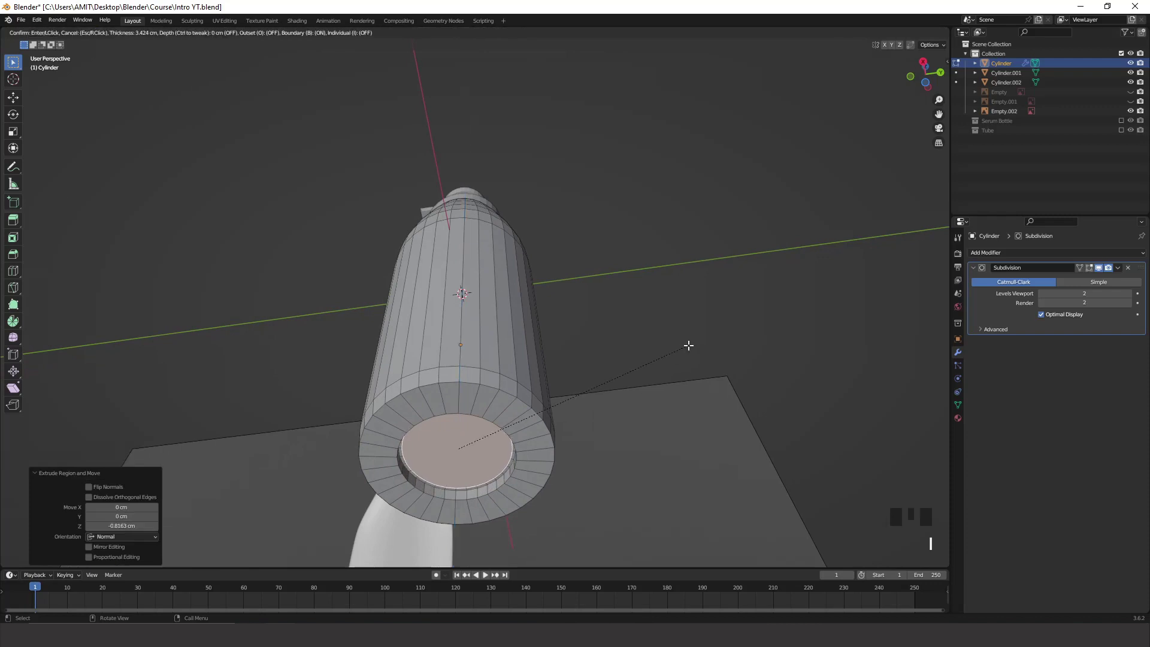
click(689, 346)
key(i)
click(660, 365)
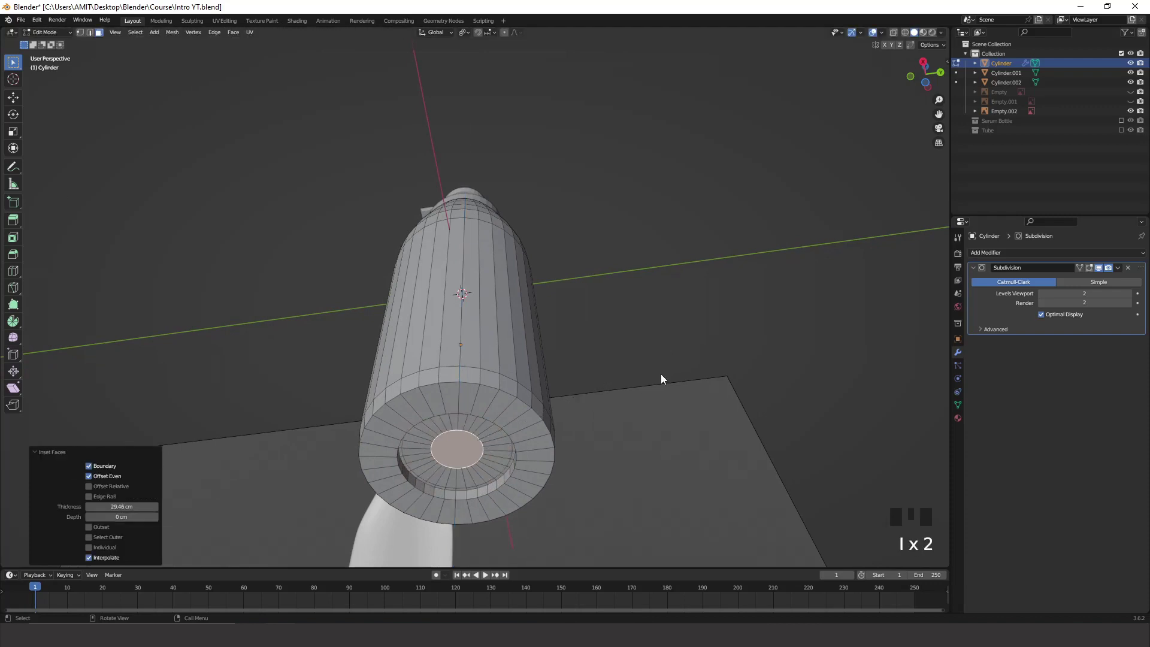
Add a loop cut around the narrow band at the bottle's bottom edge, slid toward the base with factor about -0.388
key(Tab)
scroll(660, 378, down, 3)
middle_drag(659, 377, 606, 405)
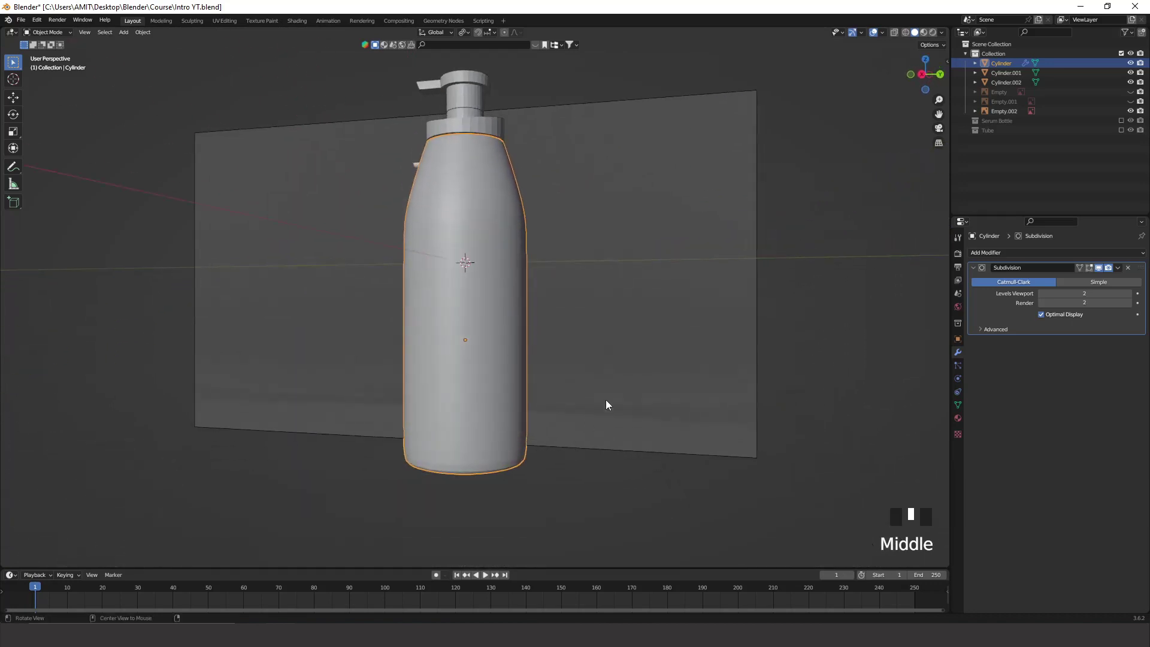
click(919, 77)
scroll(591, 494, up, 2)
shift+middle_drag(591, 495, 579, 346)
scroll(551, 393, up, 3)
key(Tab)
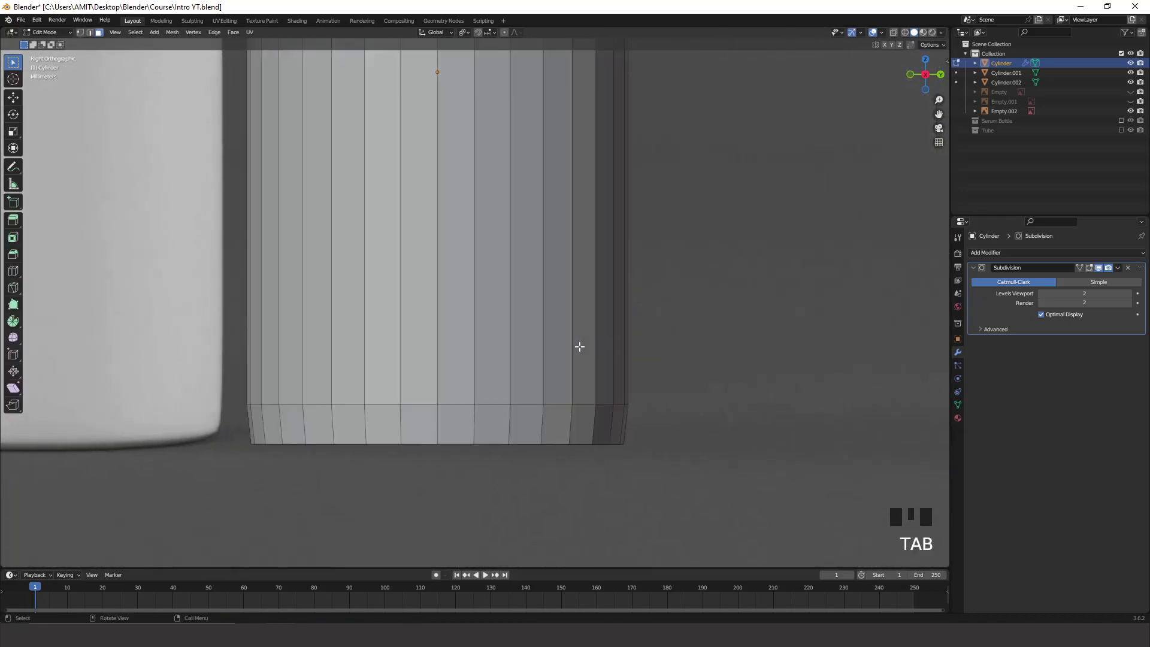
key(ctrl+r)
click(580, 430)
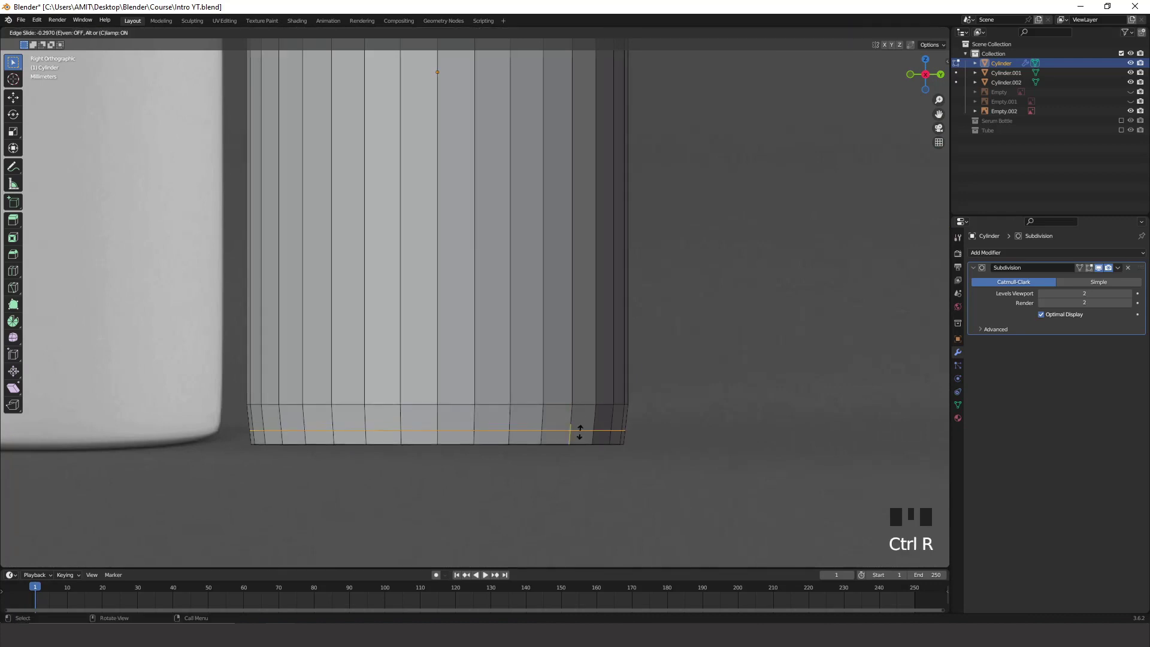
click(584, 435)
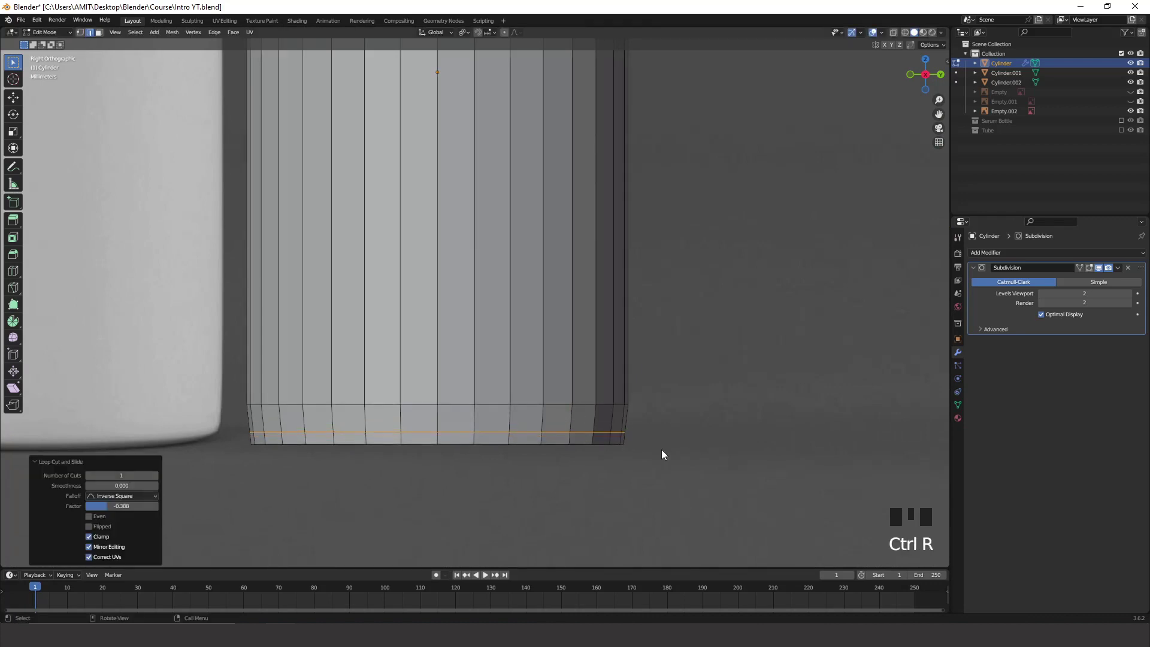
Add a loop cut around the bottle's straight wall, slid down close above the bottom band, and check the smoothed base
key(Tab)
key(Tab)
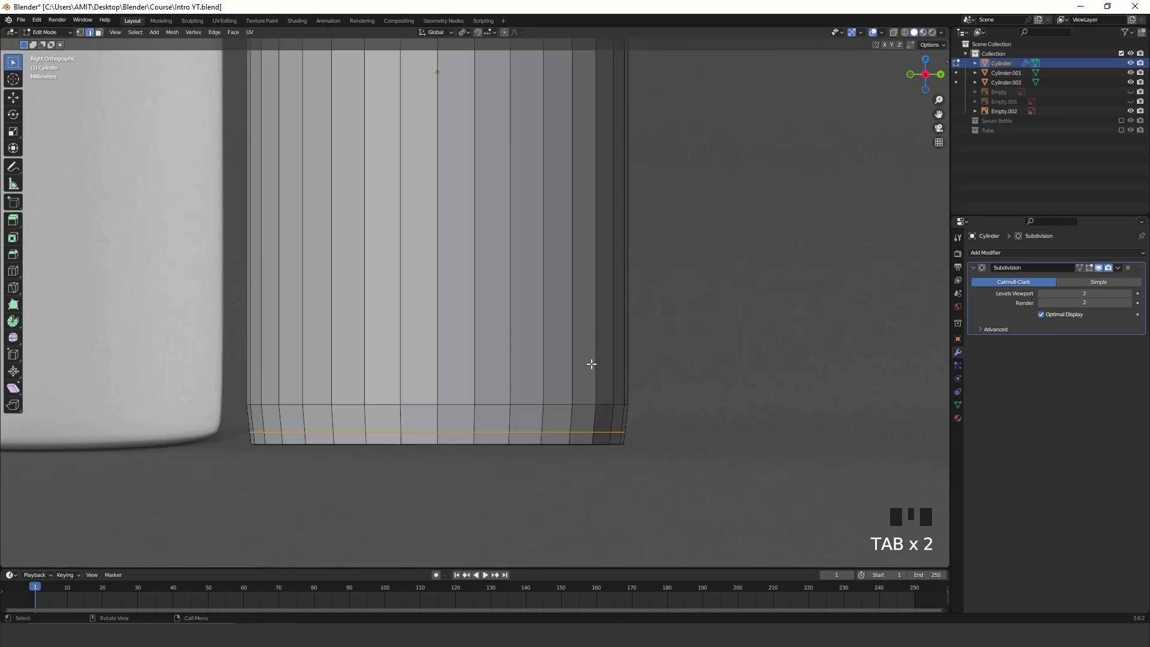
key(ctrl+r)
click(596, 287)
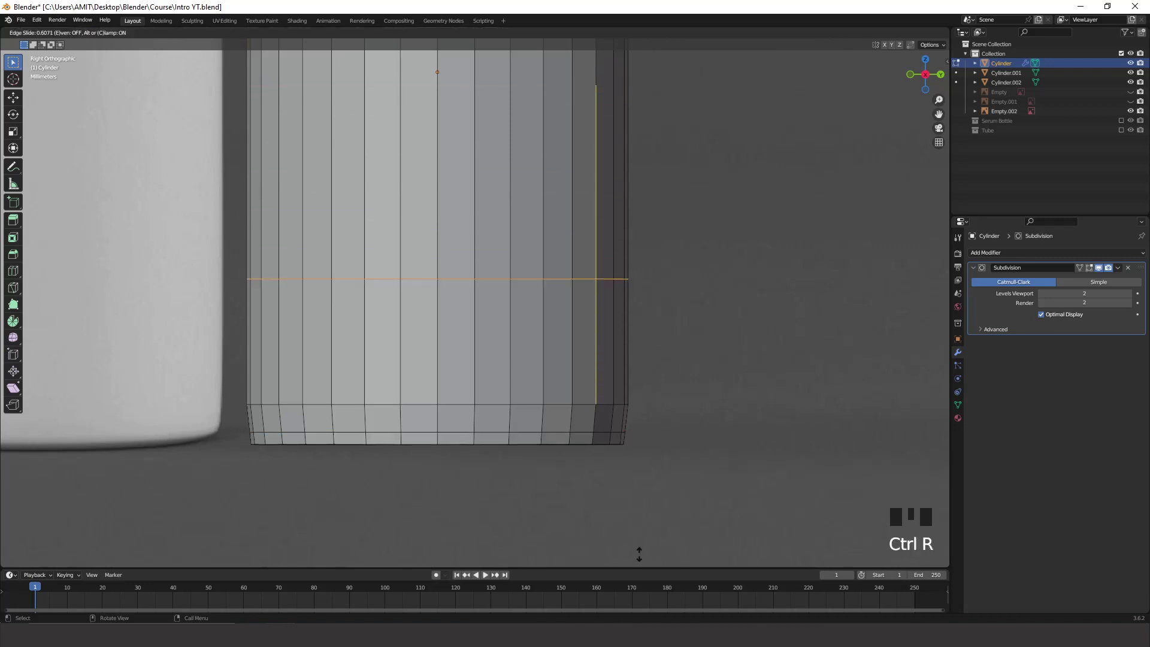
click(648, 144)
key(Tab)
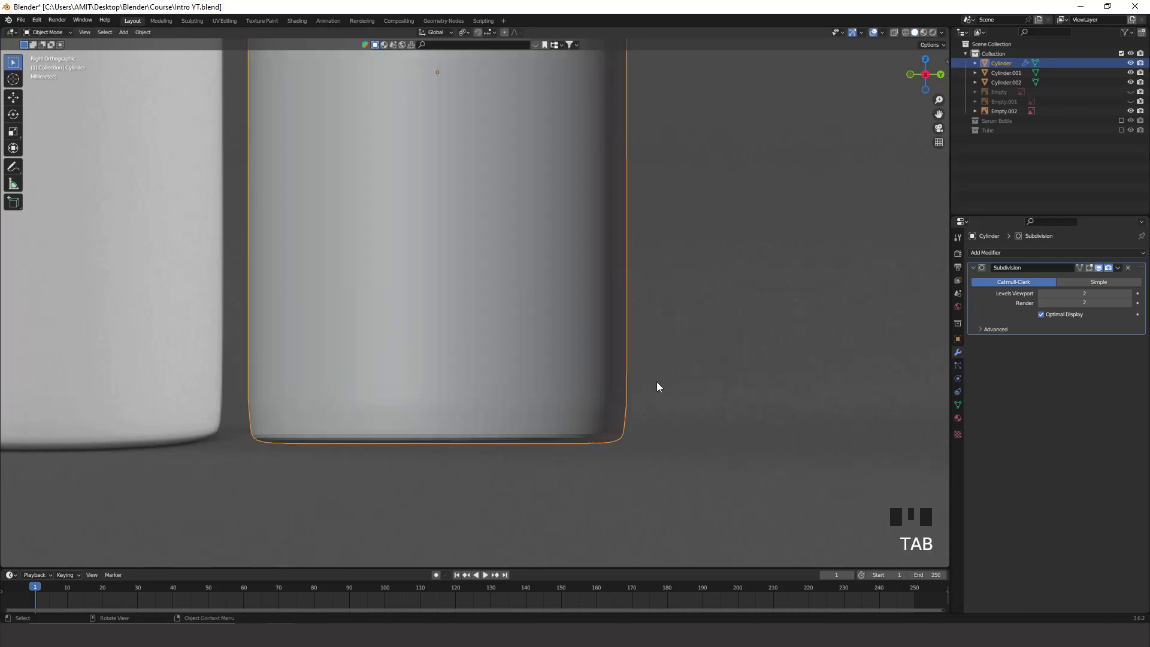
scroll(657, 382, down, 3)
click(515, 451)
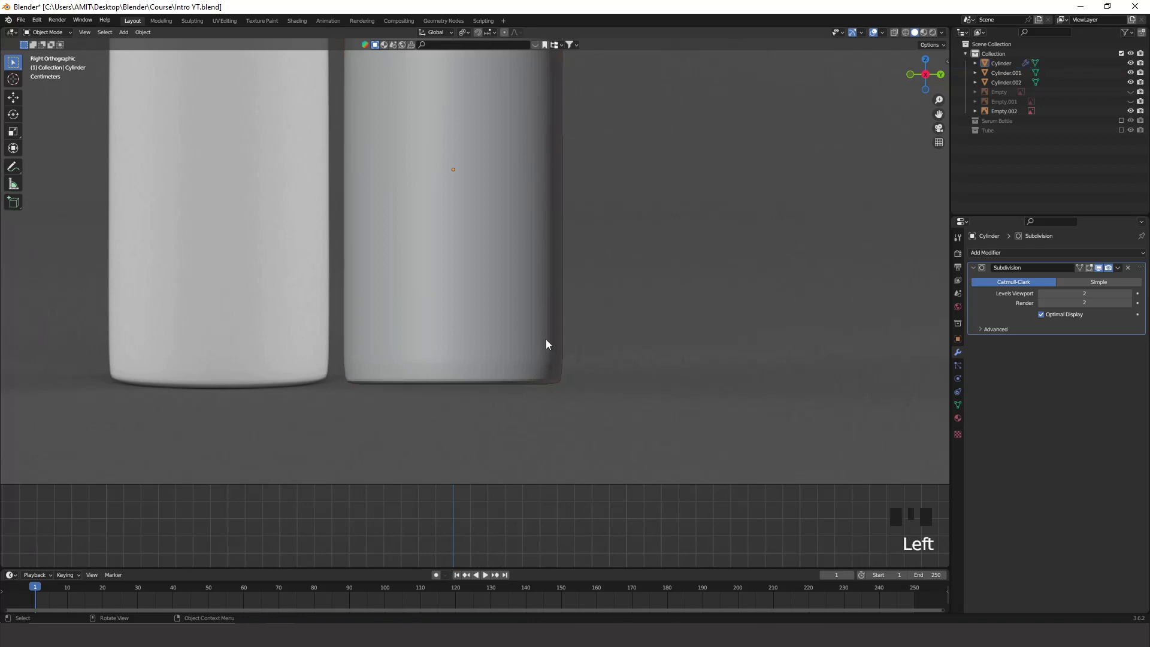
middle_drag(546, 344, 557, 257)
scroll(556, 300, up, 2)
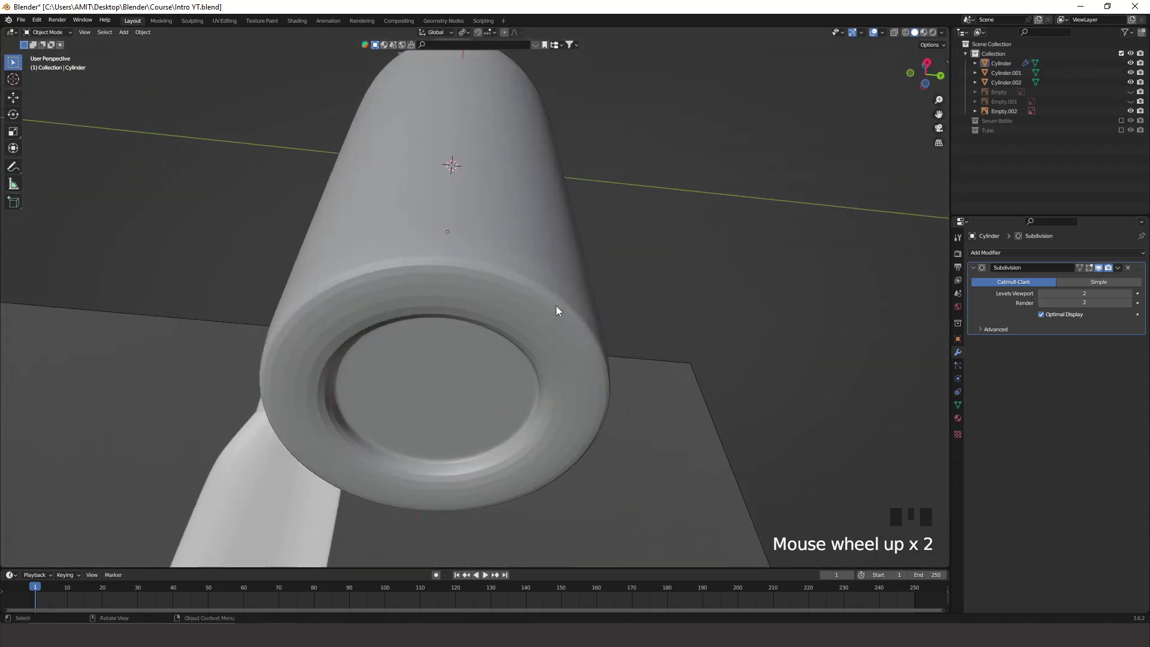
Add a loop cut on the flat ring of the bottle's base, slid close to its outer edge
click(929, 64)
key(Tab)
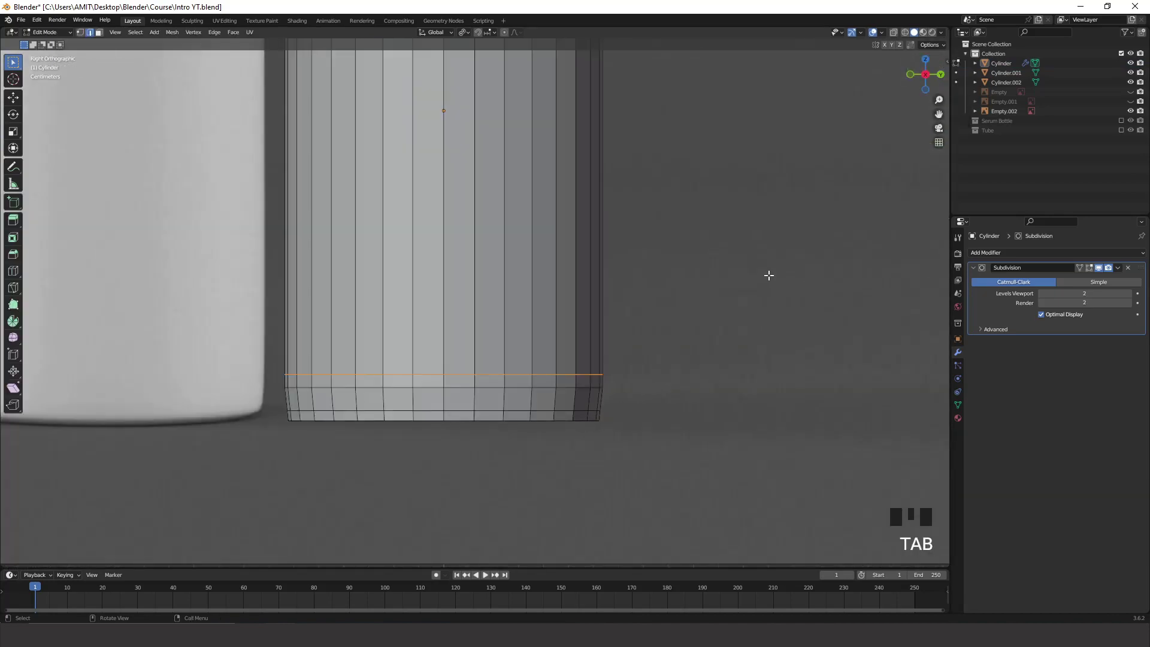
middle_drag(694, 268, 673, 240)
key(ctrl+r)
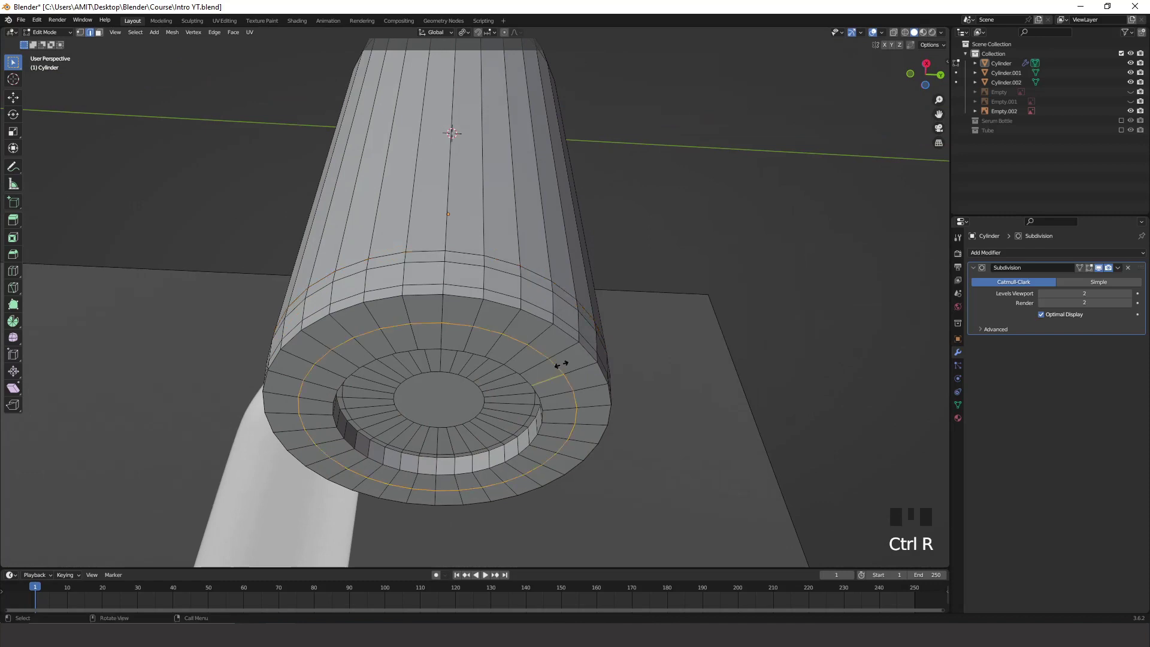
click(560, 362)
click(583, 362)
key(Tab)
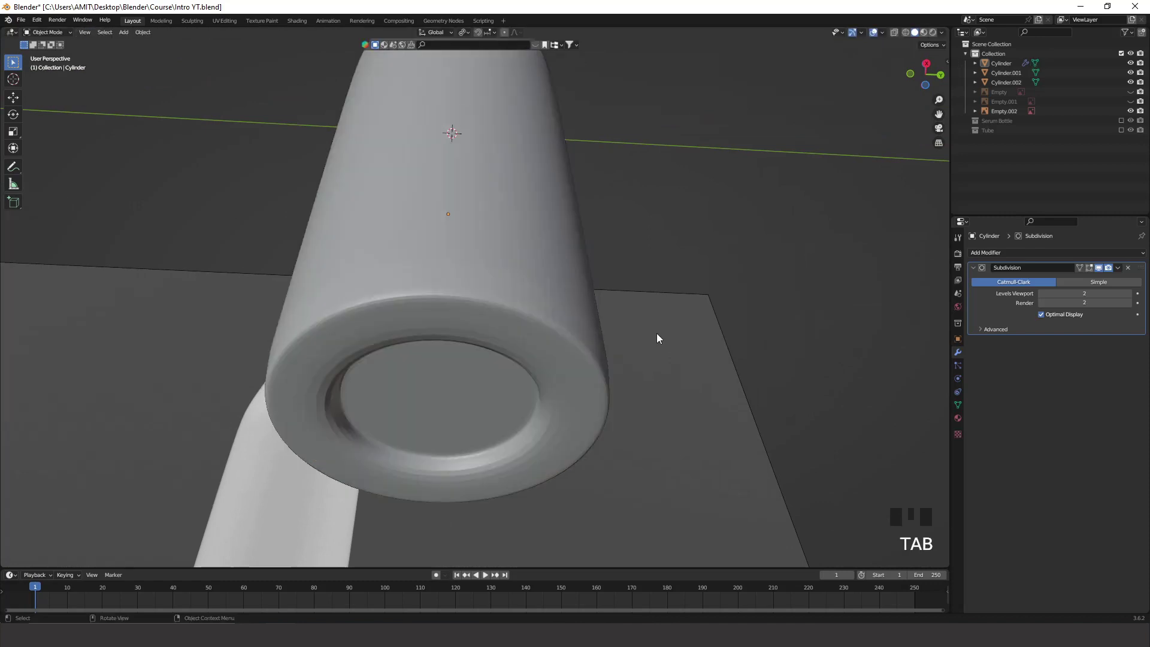
Add a loop cut on the flat ring of the bottle's base, slid inward close to the recess edge, and check the smoothed result
middle_drag(562, 334, 533, 331)
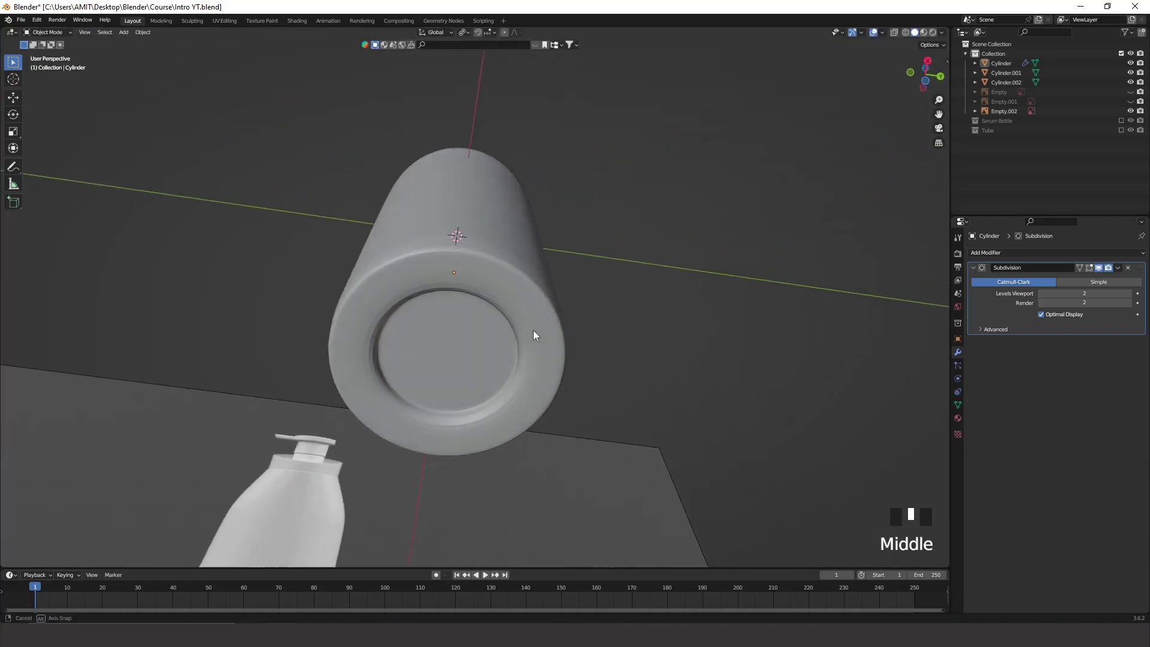
scroll(539, 333, up, 3)
key(Tab)
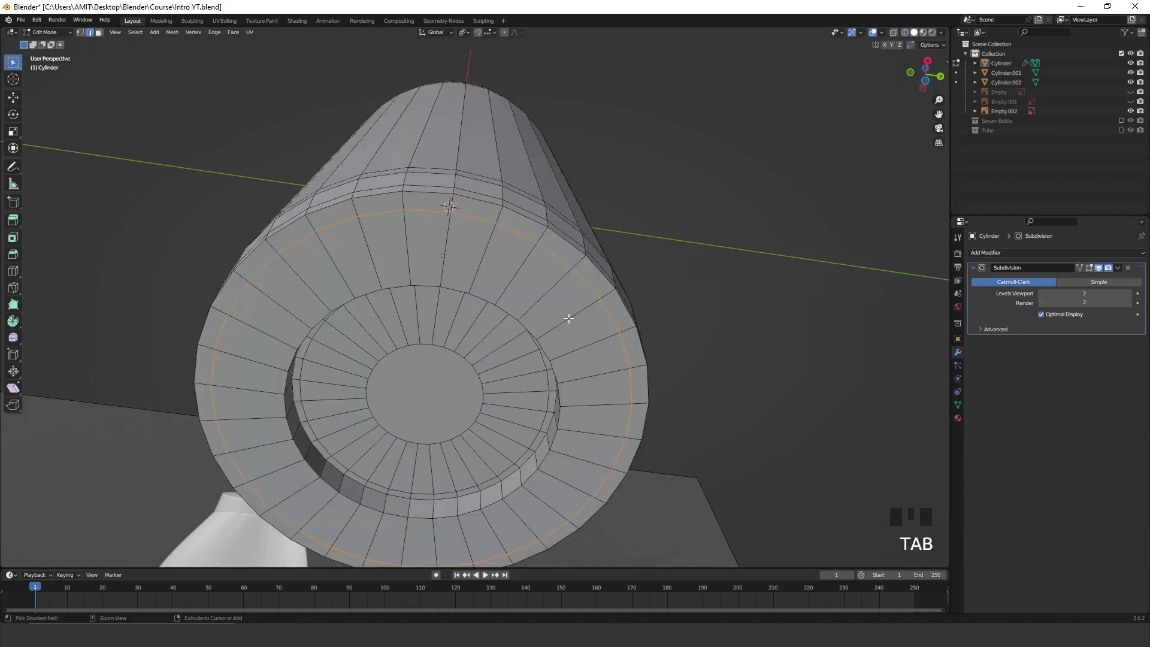
key(ctrl+r)
click(571, 342)
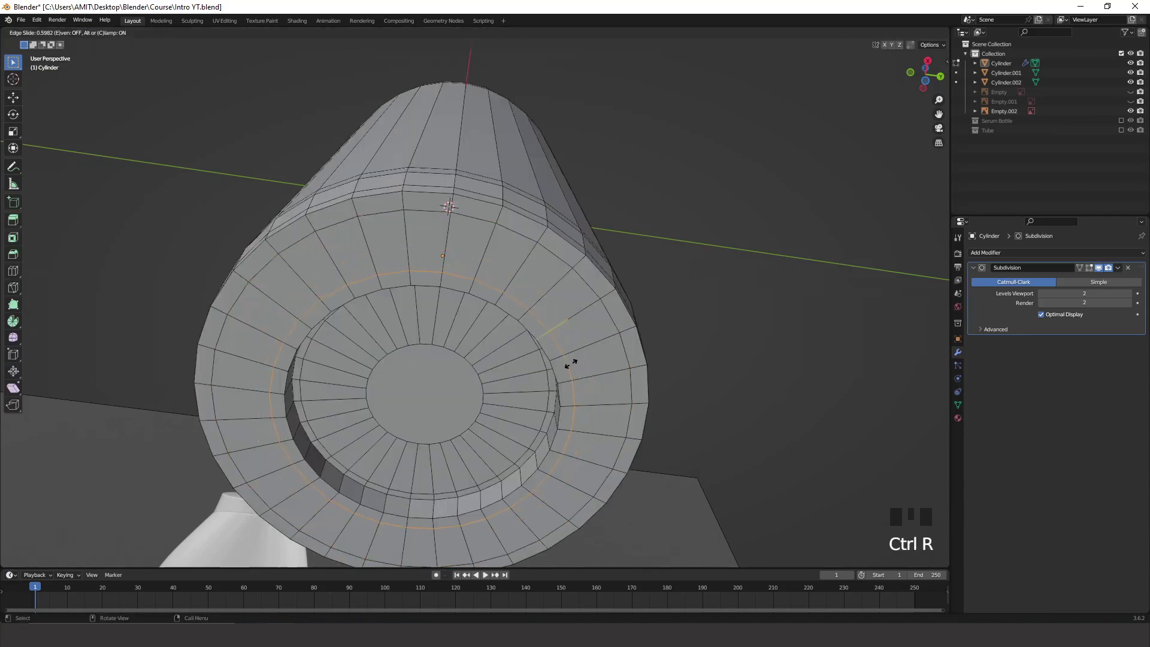
click(571, 363)
middle_drag(571, 363, 903, 107)
key(Tab)
Inspect the bottle's upper edge below the cap in right view and isolate the bottle body in local view
scroll(569, 351, down, 4)
click(928, 73)
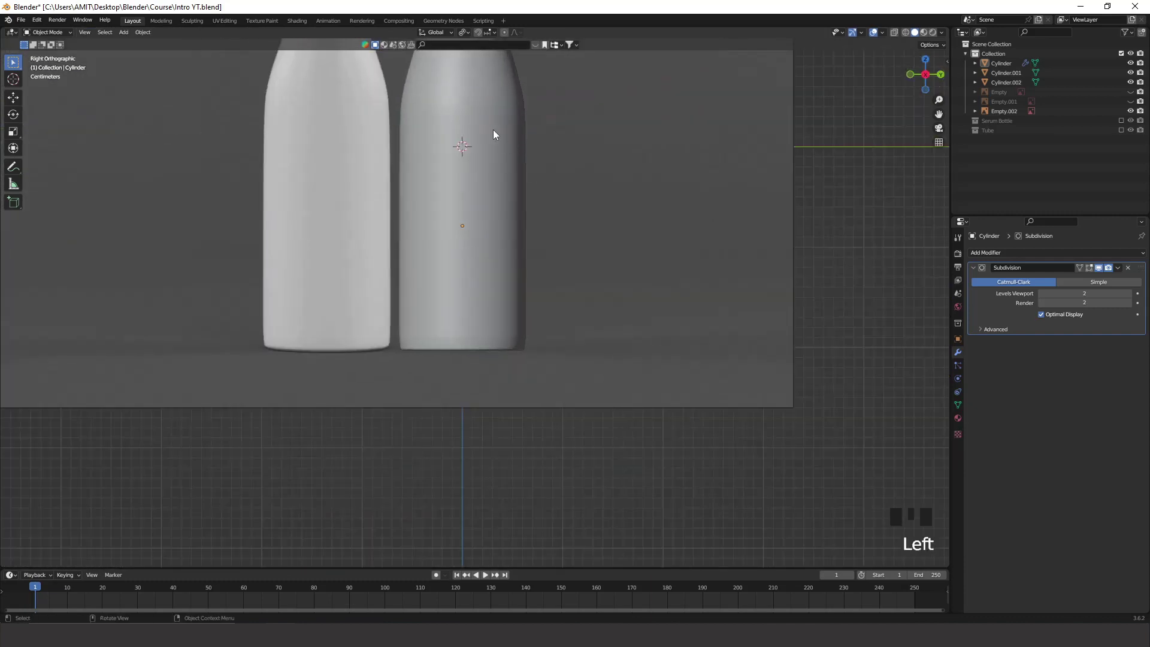
shift+middle_drag(494, 129, 510, 335)
scroll(520, 312, up, 5)
scroll(517, 317, up, 3)
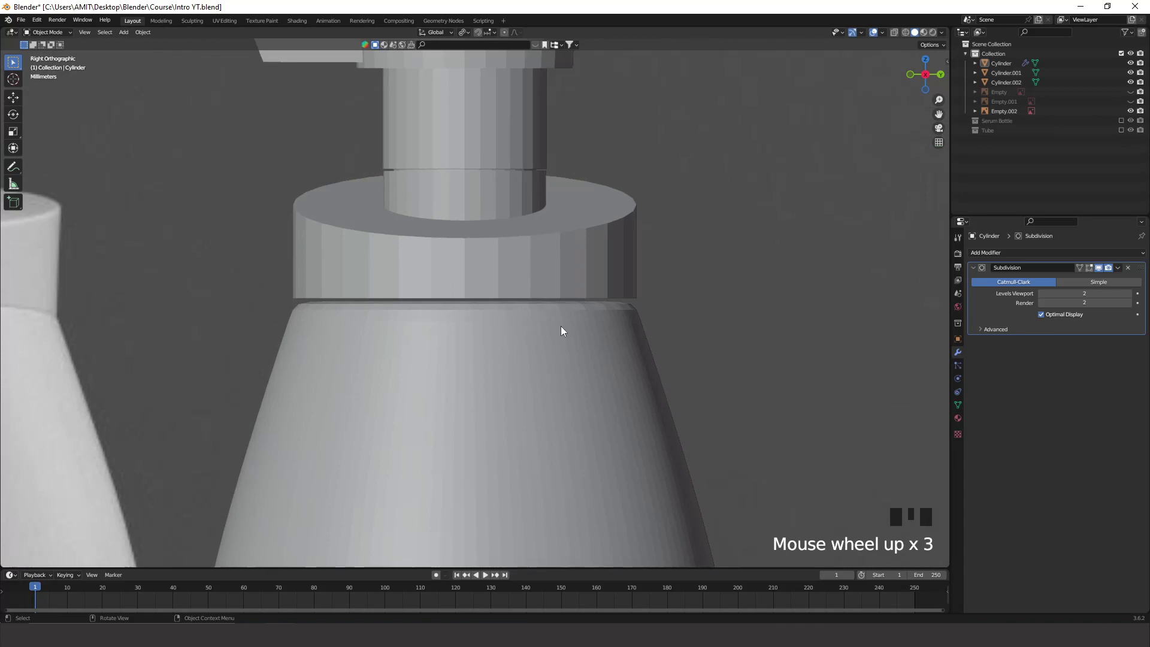
key(Tab)
key(Tab)
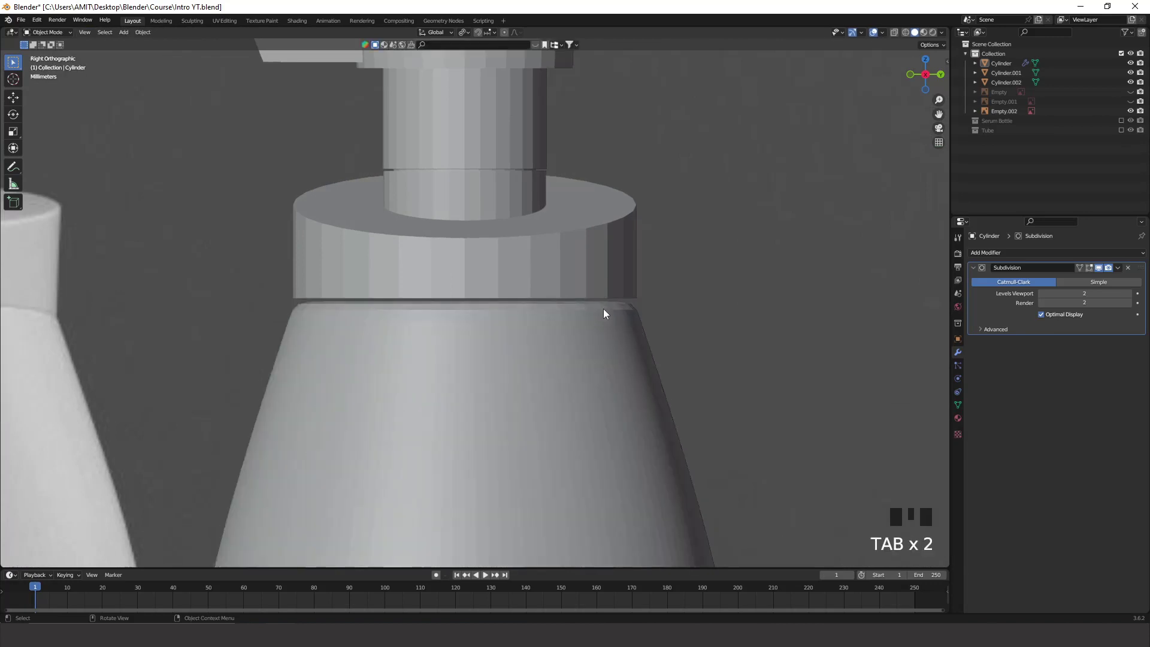
click(578, 308)
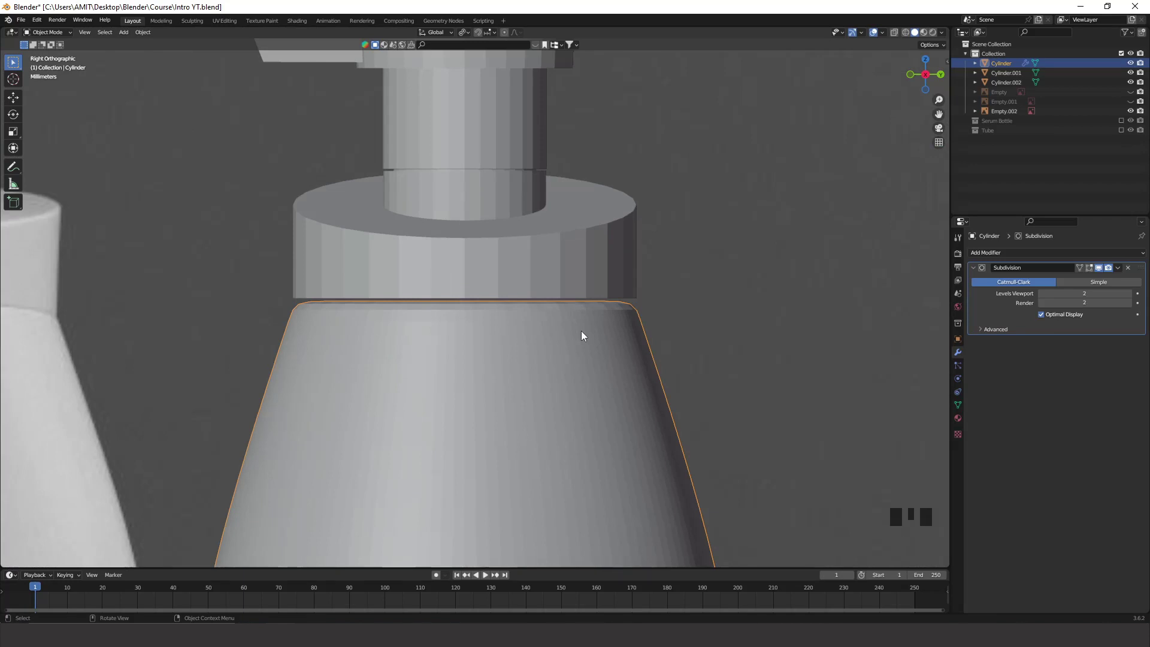
key(KP_Divide)
Inset the bottle body's top face three times, about 2.87 cm, 13.99 cm and about 31 cm
middle_drag(609, 295, 543, 293)
scroll(563, 252, up, 2)
key(Tab)
key(3)
click(521, 290)
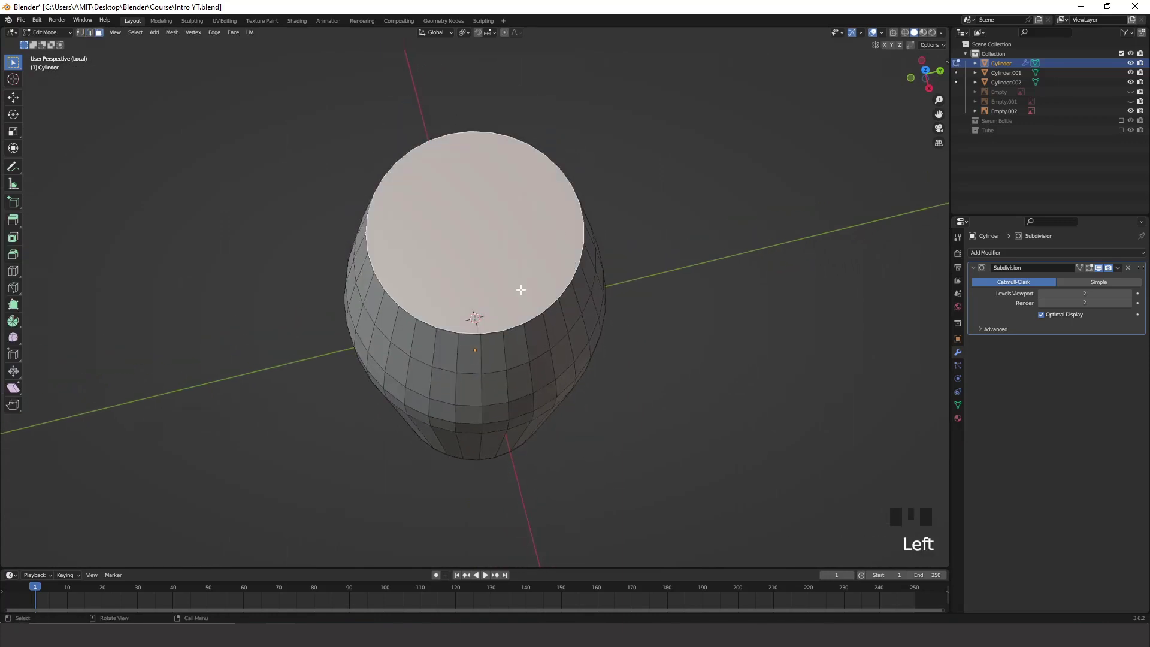
key(i)
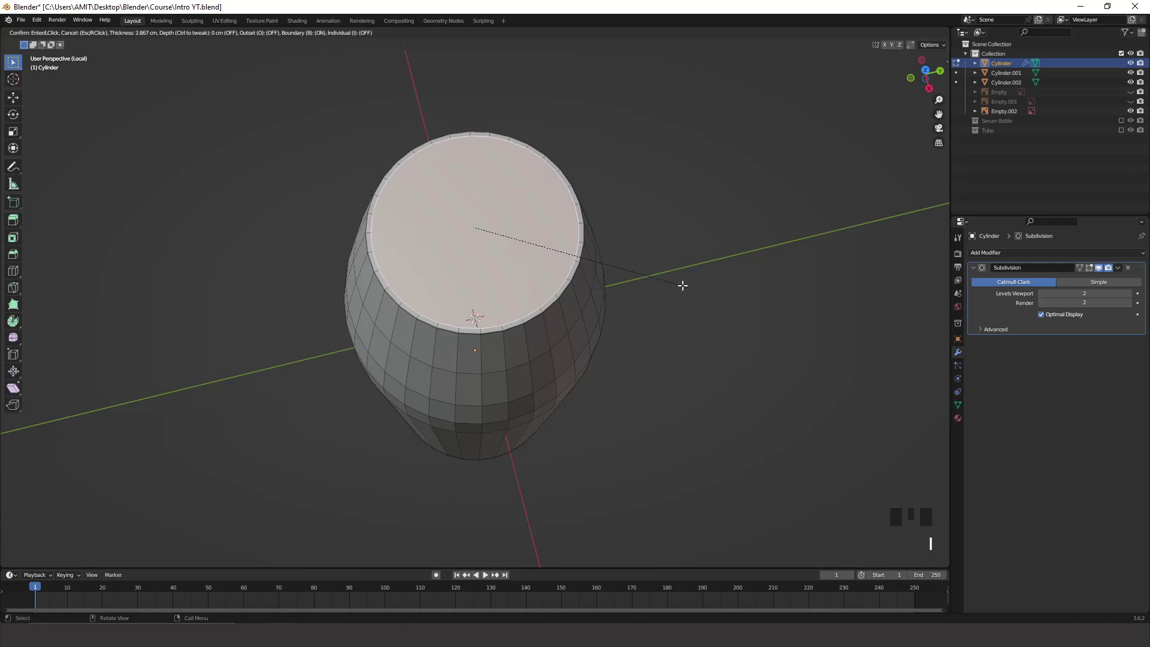
click(683, 285)
key(i)
click(659, 277)
key(i)
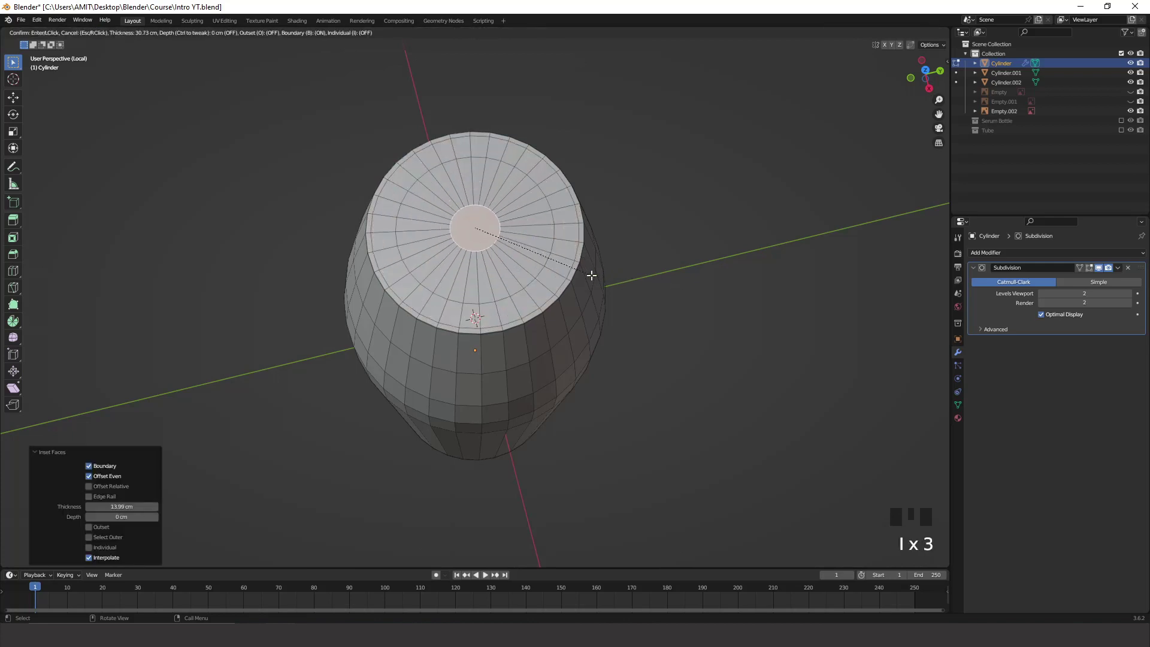
click(590, 275)
Check the sharpened top edge of the smoothed bottle body, exit local view and deselect the body
middle_drag(675, 273, 667, 224)
key(Tab)
scroll(642, 167, down, 4)
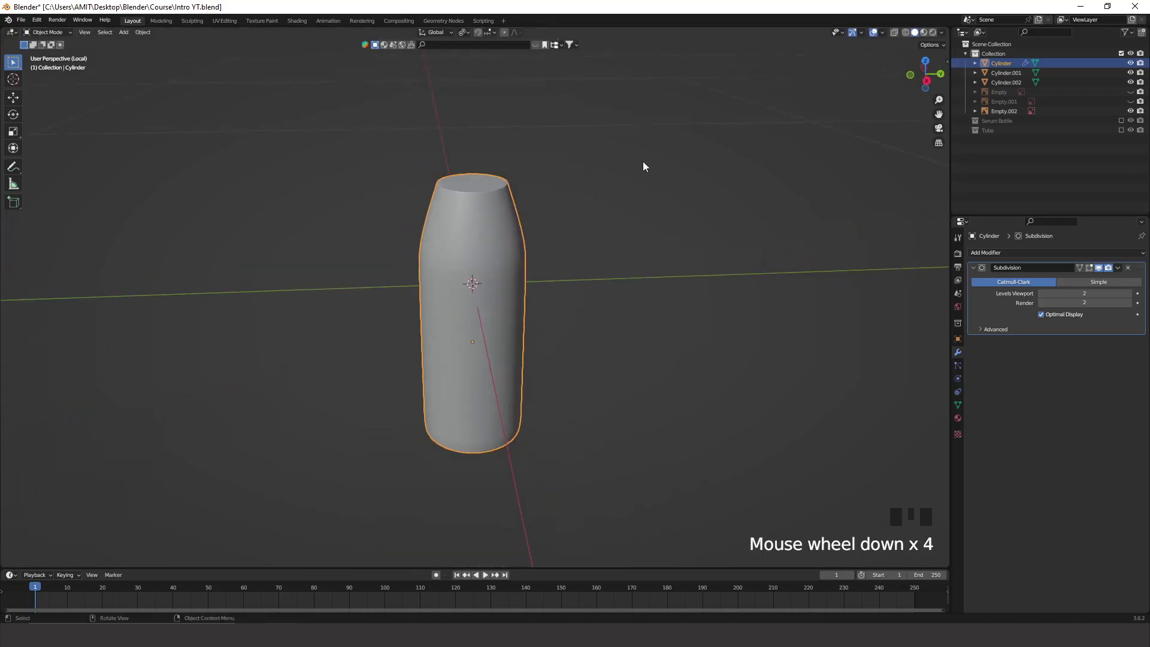
shift+middle_drag(642, 167, 642, 223)
key(KP_Divide)
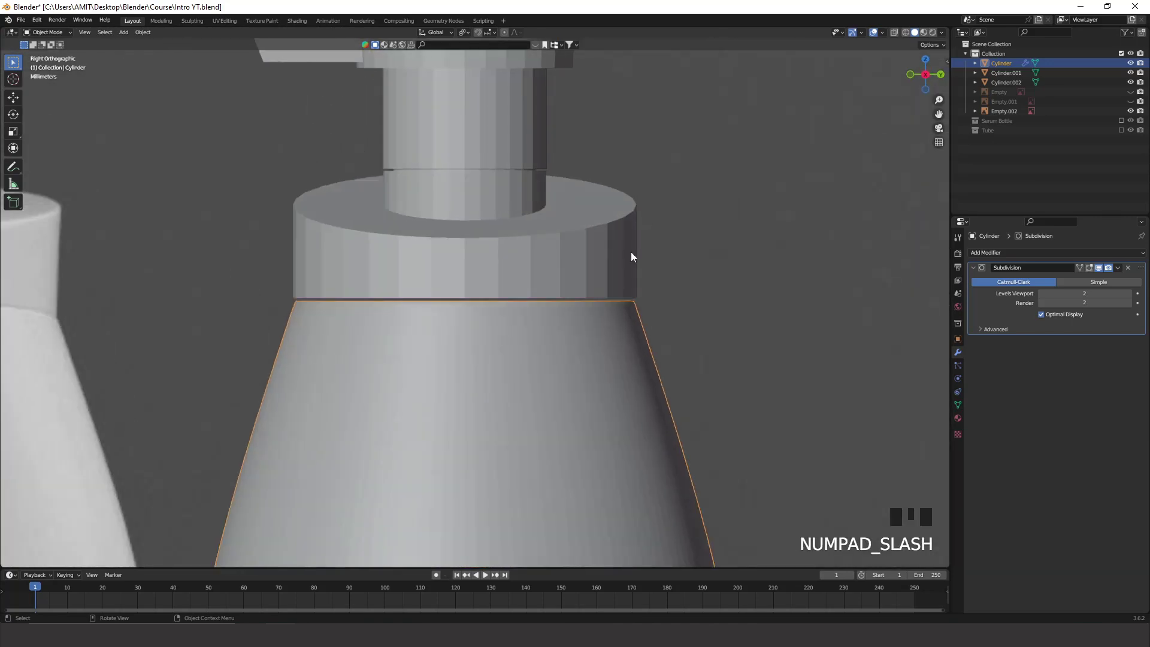
click(667, 283)
Add a Subdivision Surface modifier to the bottle's cap and set its viewport level to 2
scroll(297, 324, down, 5)
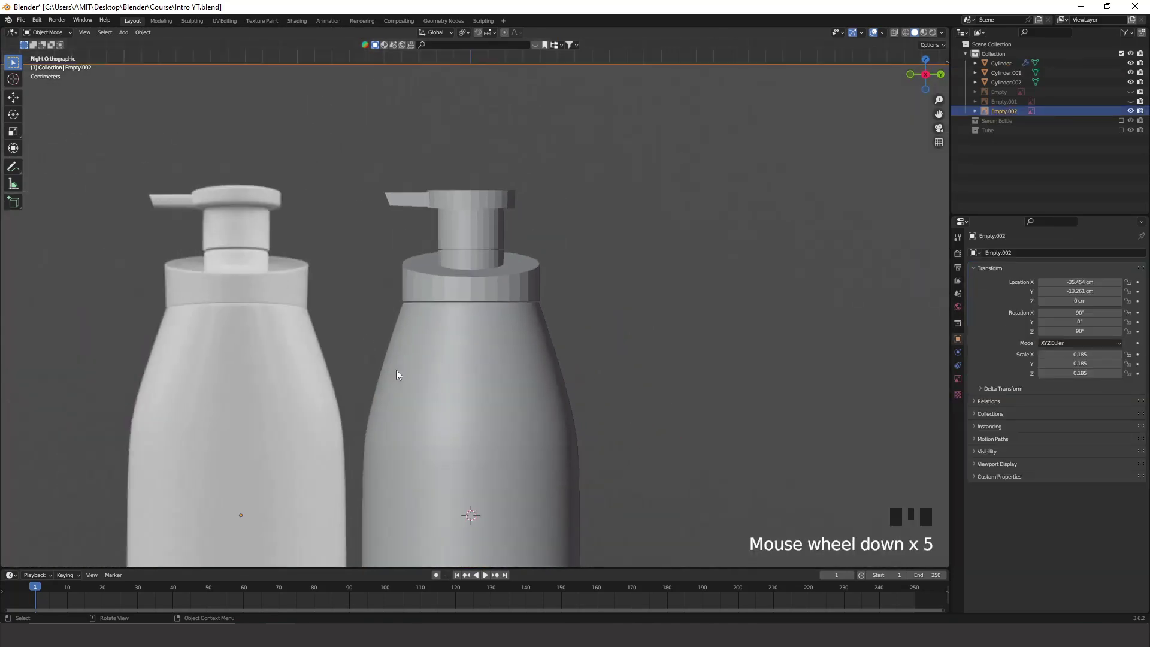
scroll(566, 288, up, 4)
shift+middle_drag(566, 287, 527, 324)
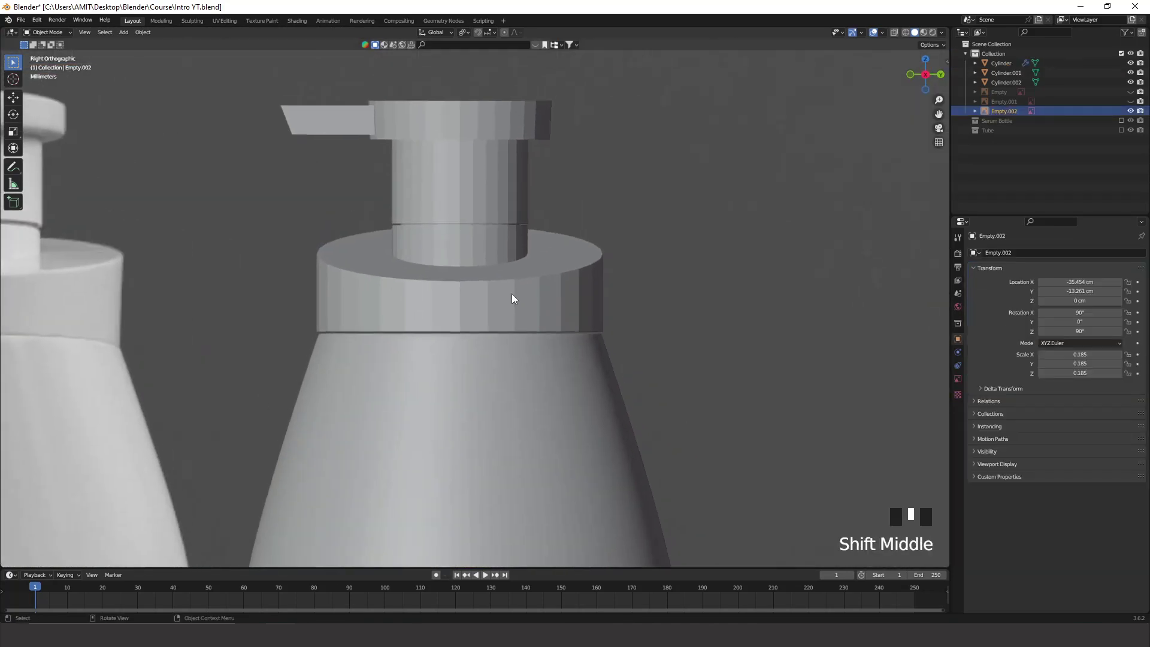
click(512, 299)
click(996, 253)
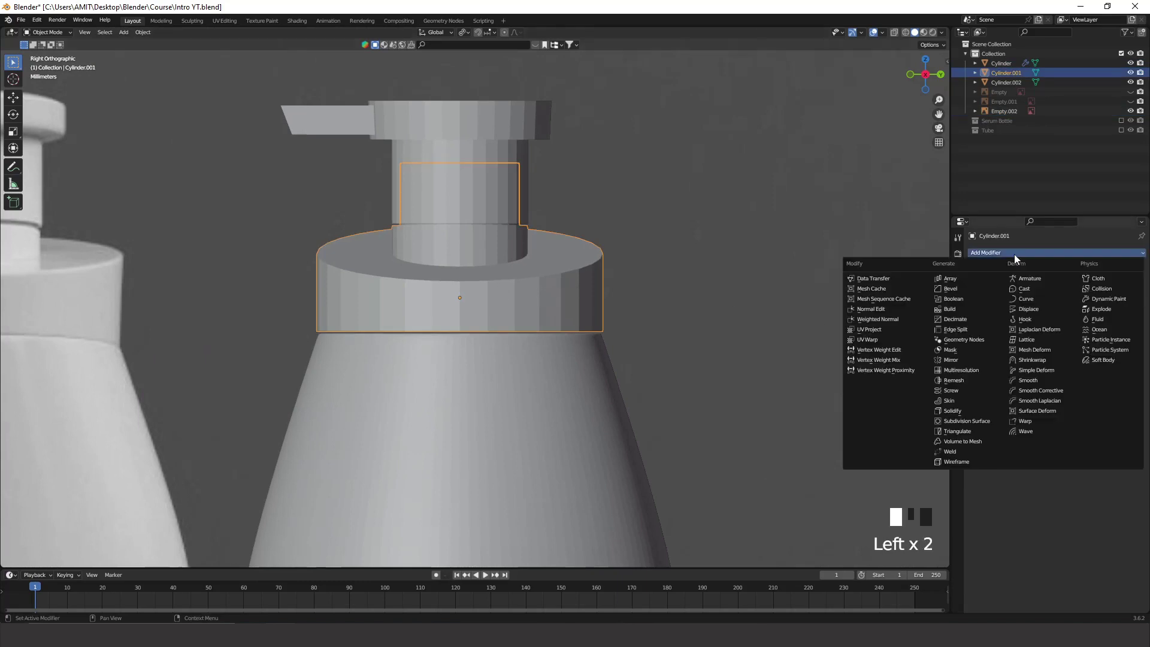
click(978, 423)
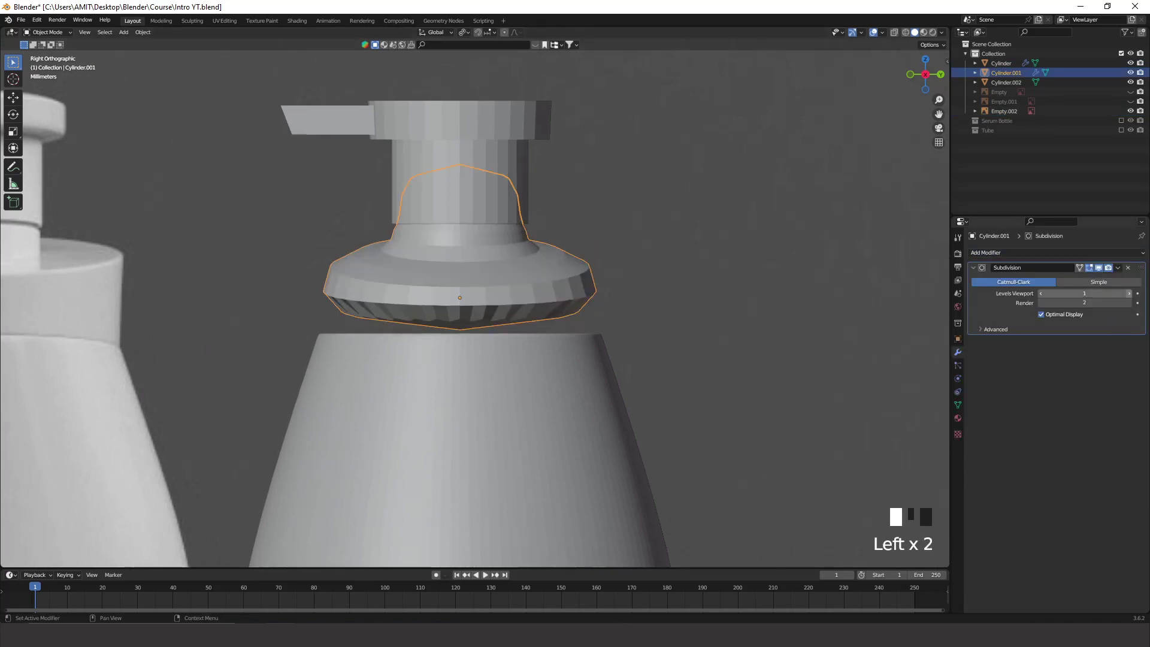
click(1130, 294)
scroll(693, 299, up, 4)
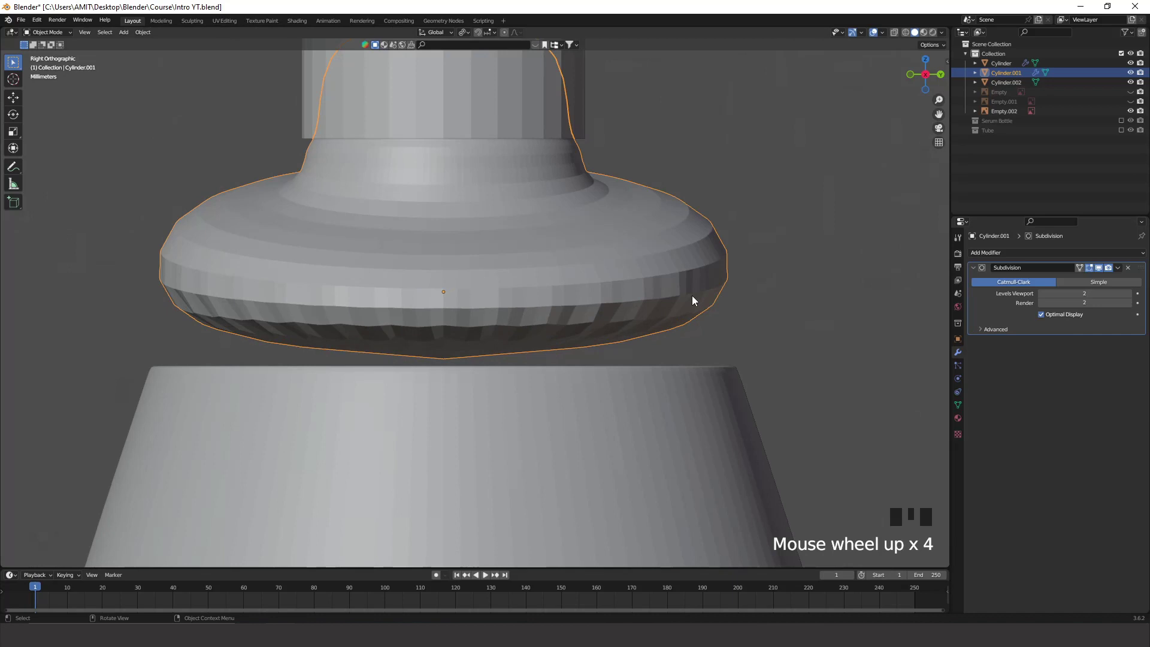
Isolate the cap in local view and turn off its Subdivision modifier's display in Edit Mode
key(KP_Divide)
middle_drag(590, 318, 581, 236)
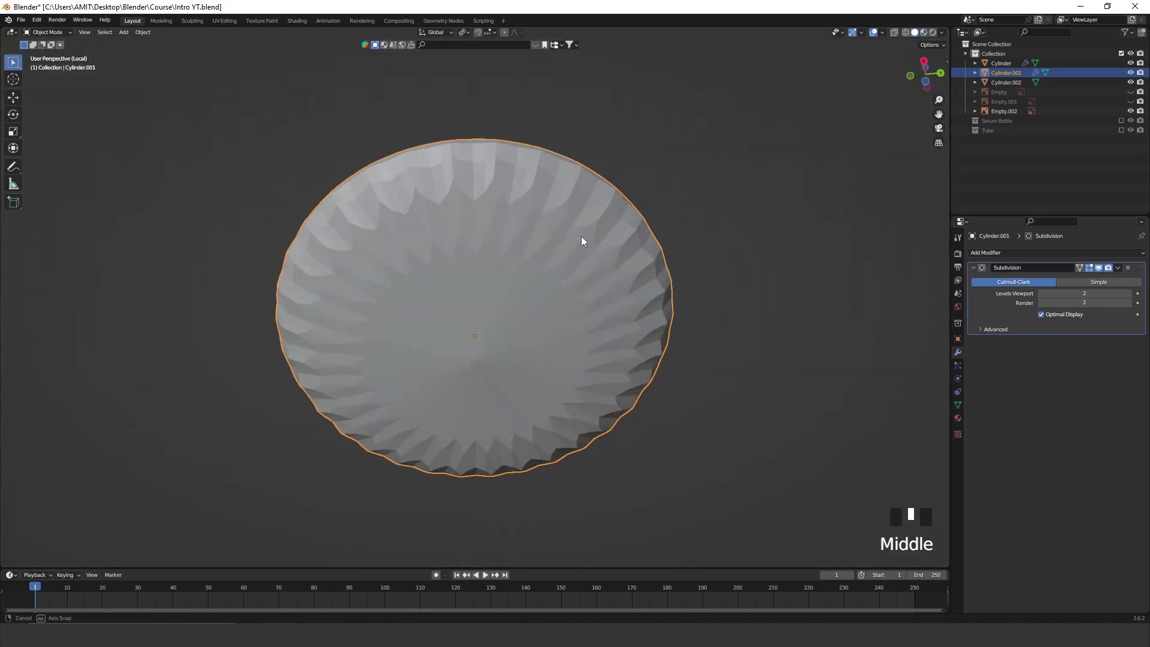
key(Tab)
middle_drag(546, 283, 539, 339)
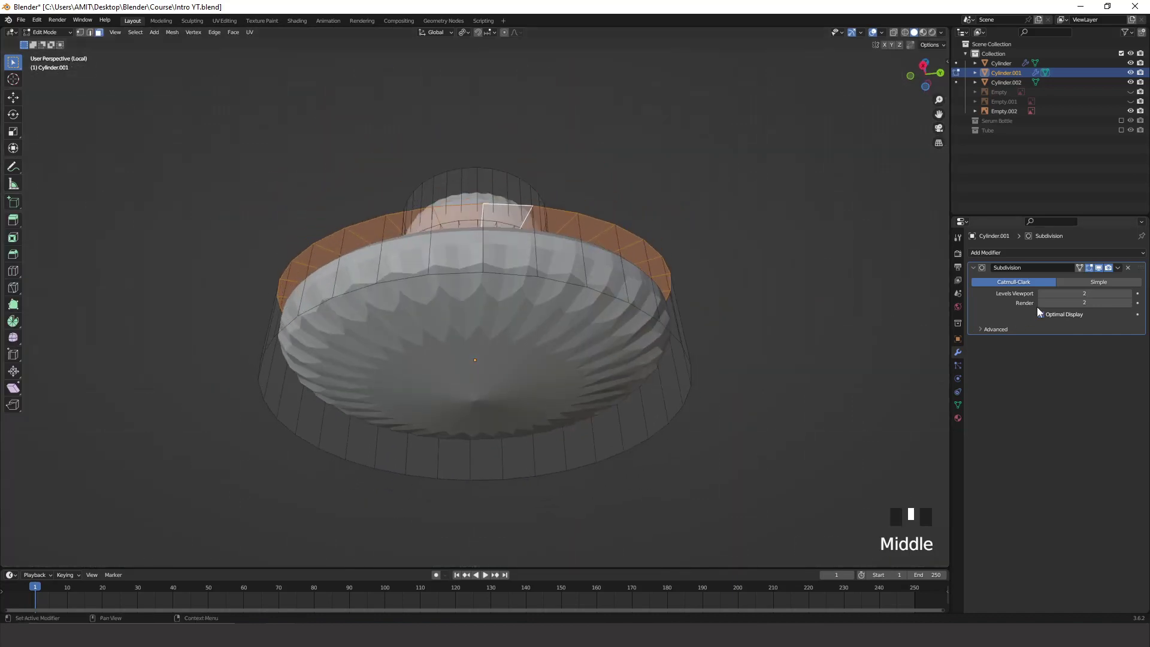
click(1089, 268)
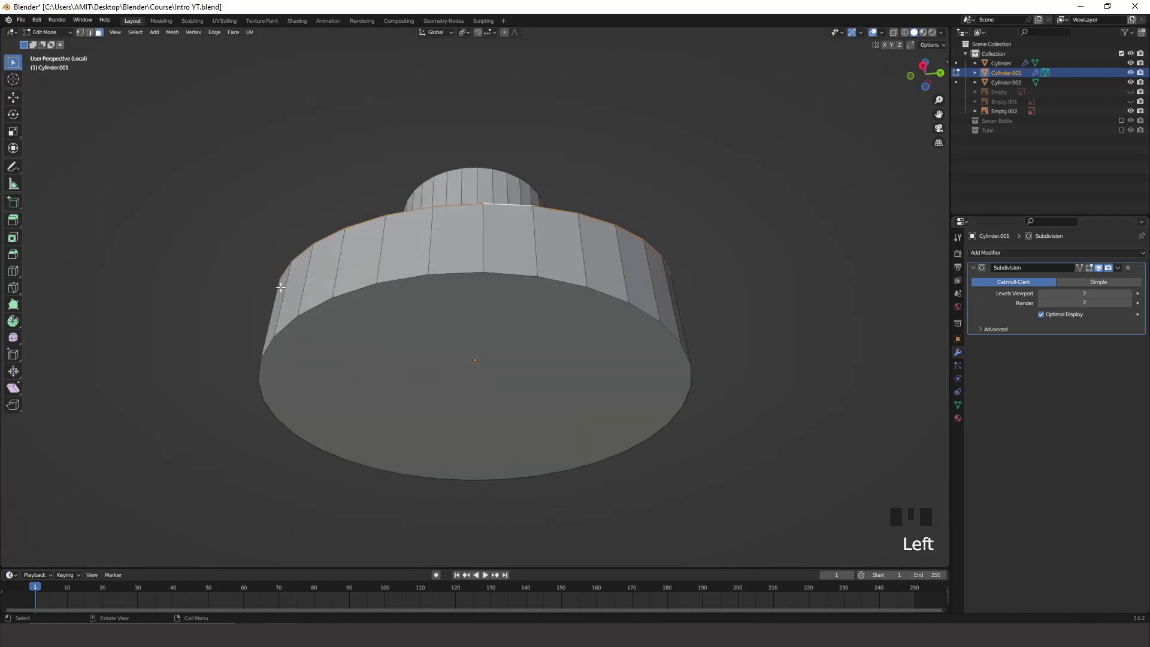
Inset the cap's bottom face three times, first as a thin rim and last by 26.64 cm
key(3)
middle_drag(501, 295, 673, 314)
click(496, 275)
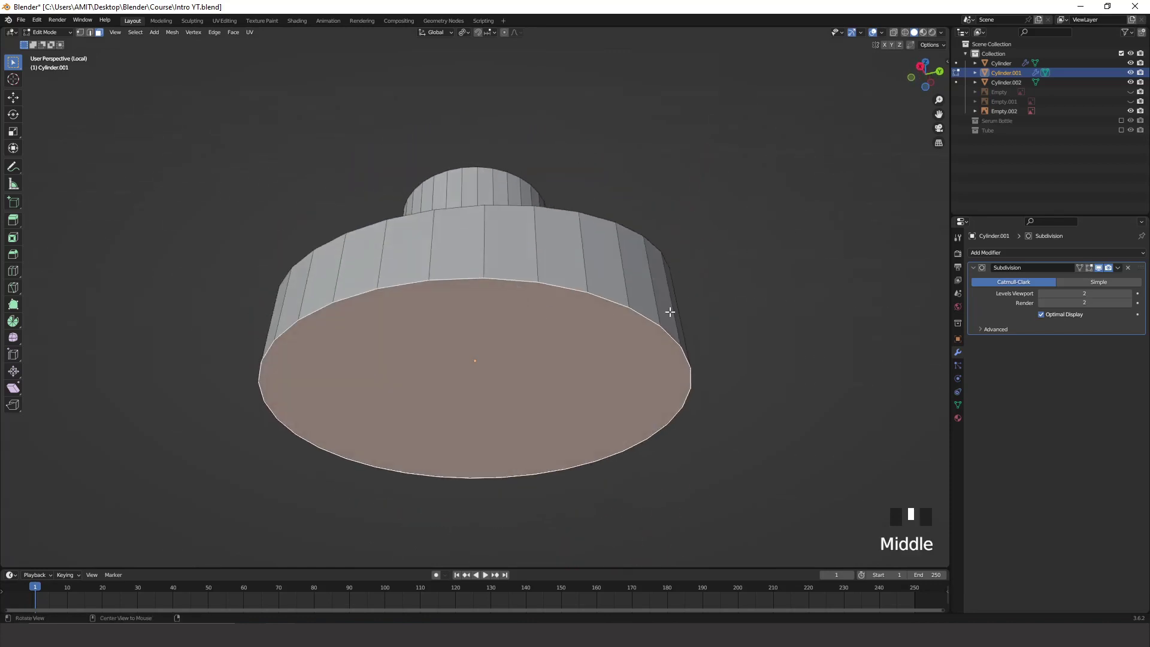
key(i)
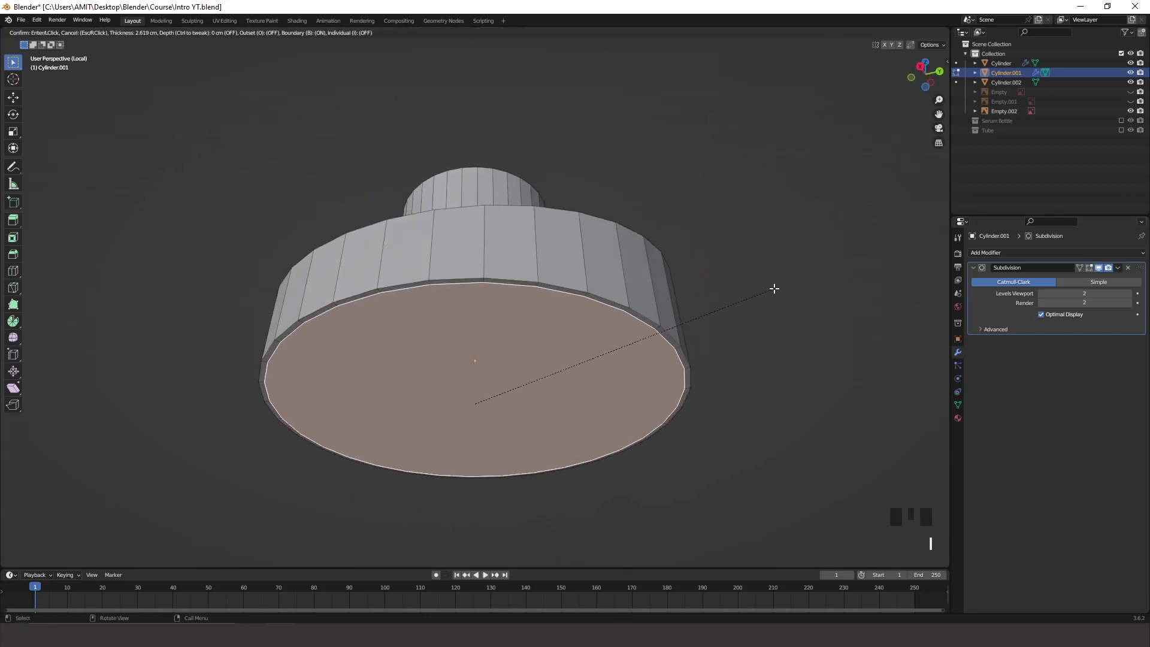
click(737, 320)
key(i)
click(706, 350)
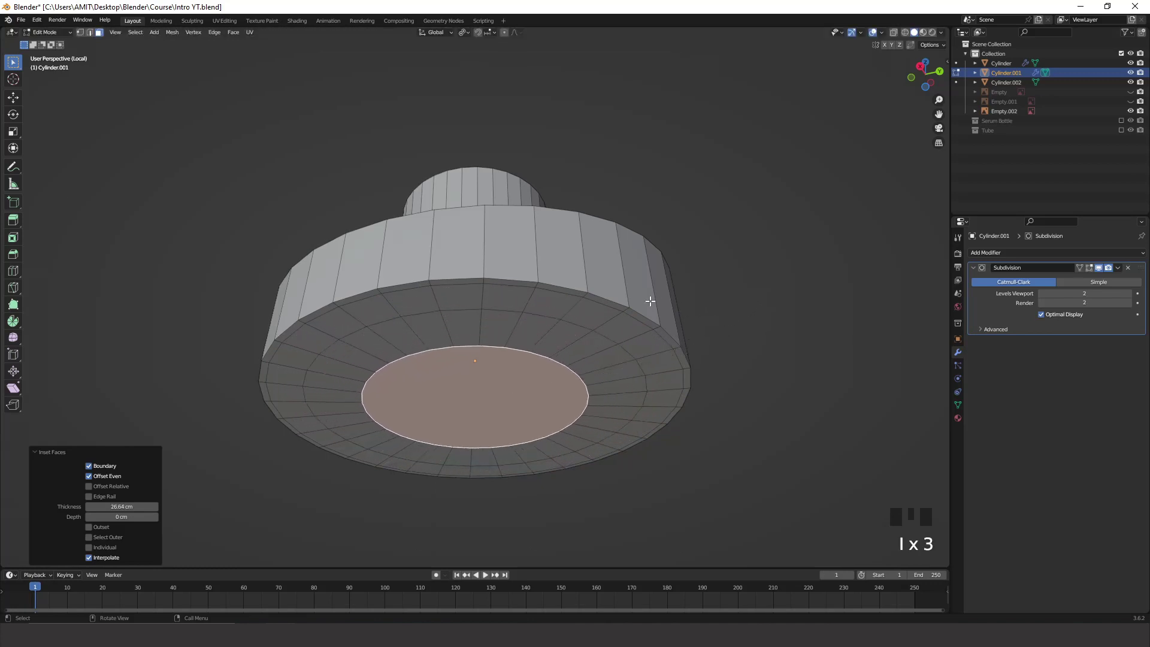
Add two loop cuts around the cap's side wall, slid toward its upper and lower edges with factors -0.836 and 0.783
middle_drag(651, 302, 594, 436)
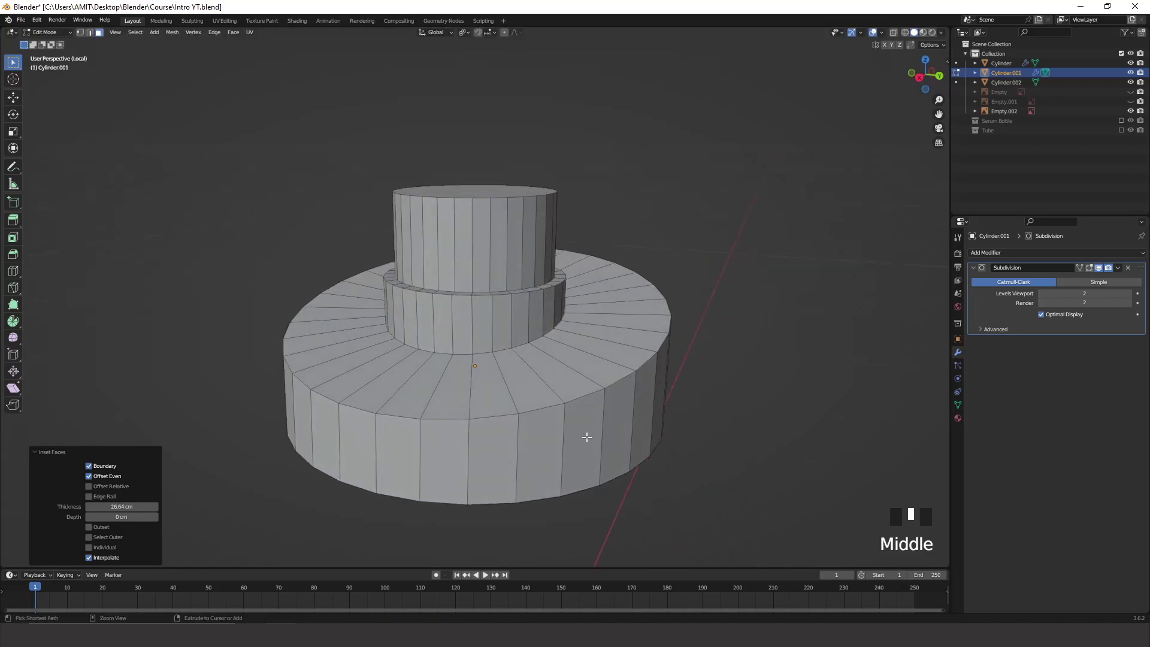
key(ctrl+r)
click(465, 455)
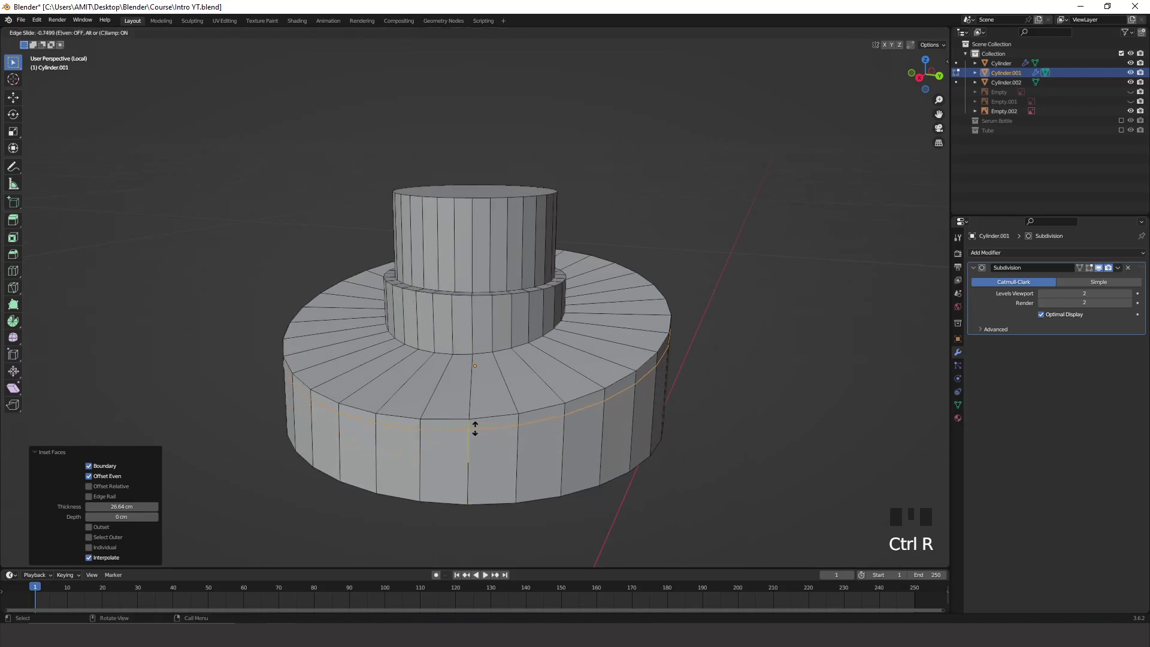
click(478, 425)
key(ctrl+r)
click(474, 444)
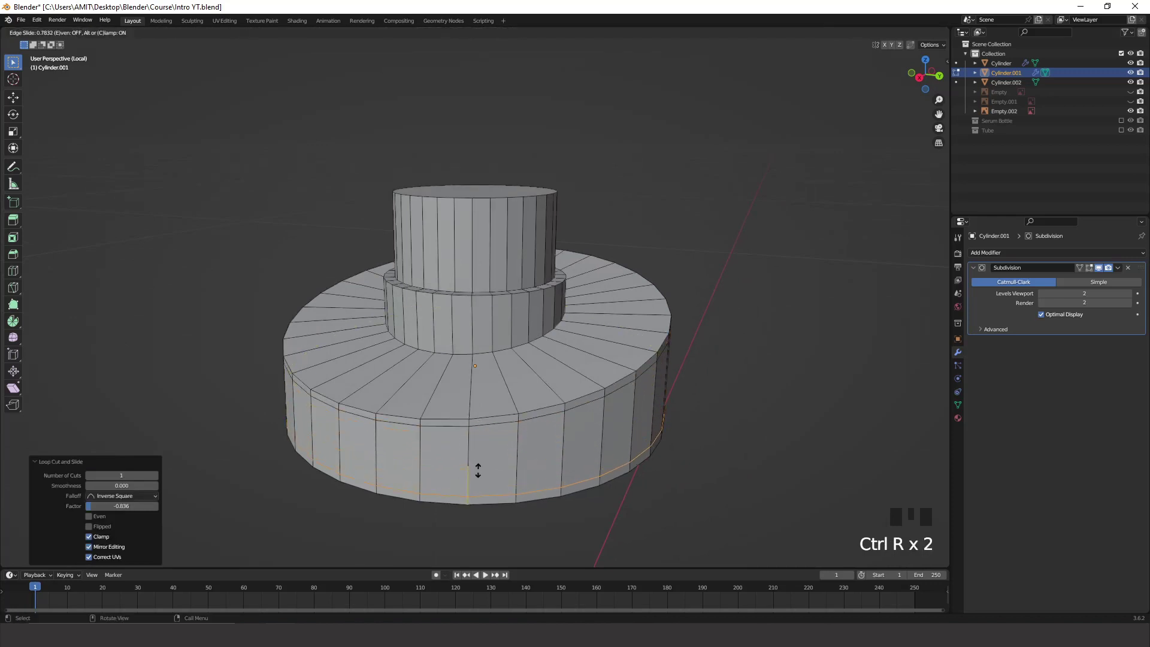
click(478, 470)
Add two loop cuts on the cap's flat top ring, one near the outer edge with factor -0.769, the other close to the neck
key(ctrl+r)
click(501, 380)
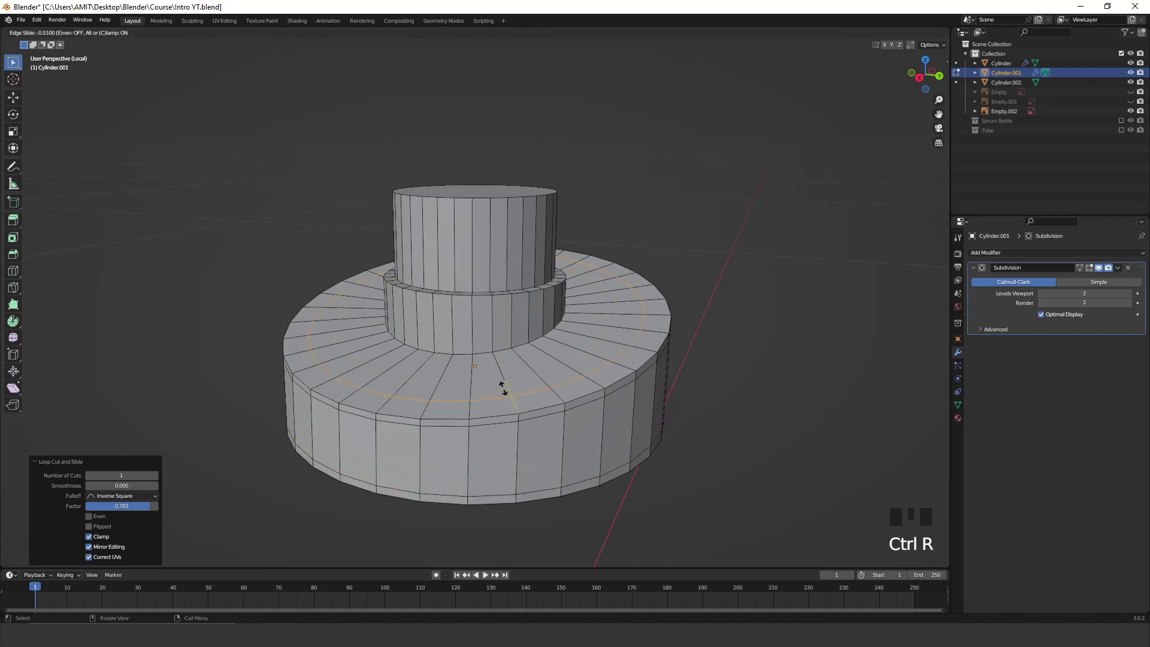
click(509, 396)
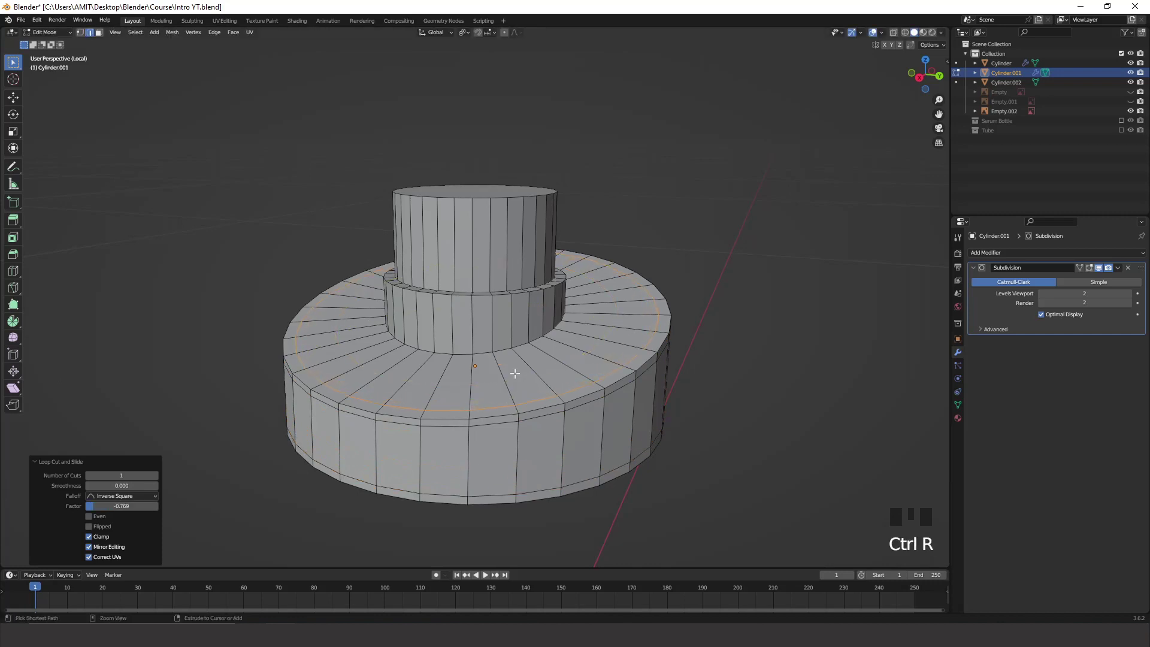
key(ctrl+r)
click(513, 374)
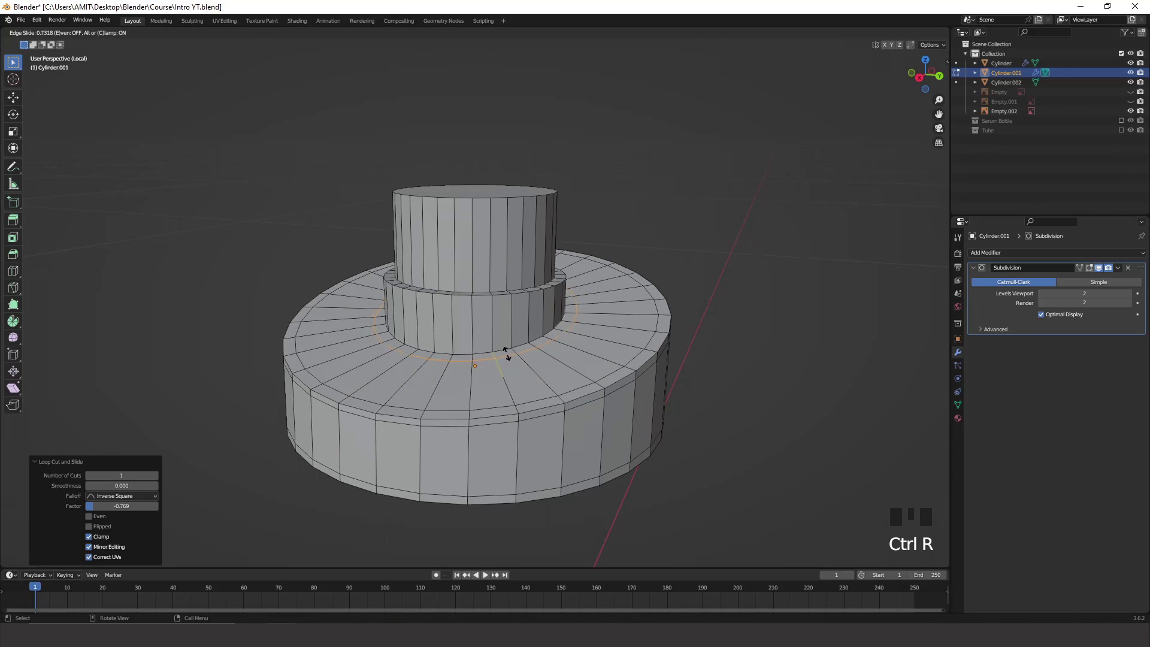
click(506, 353)
key(Tab)
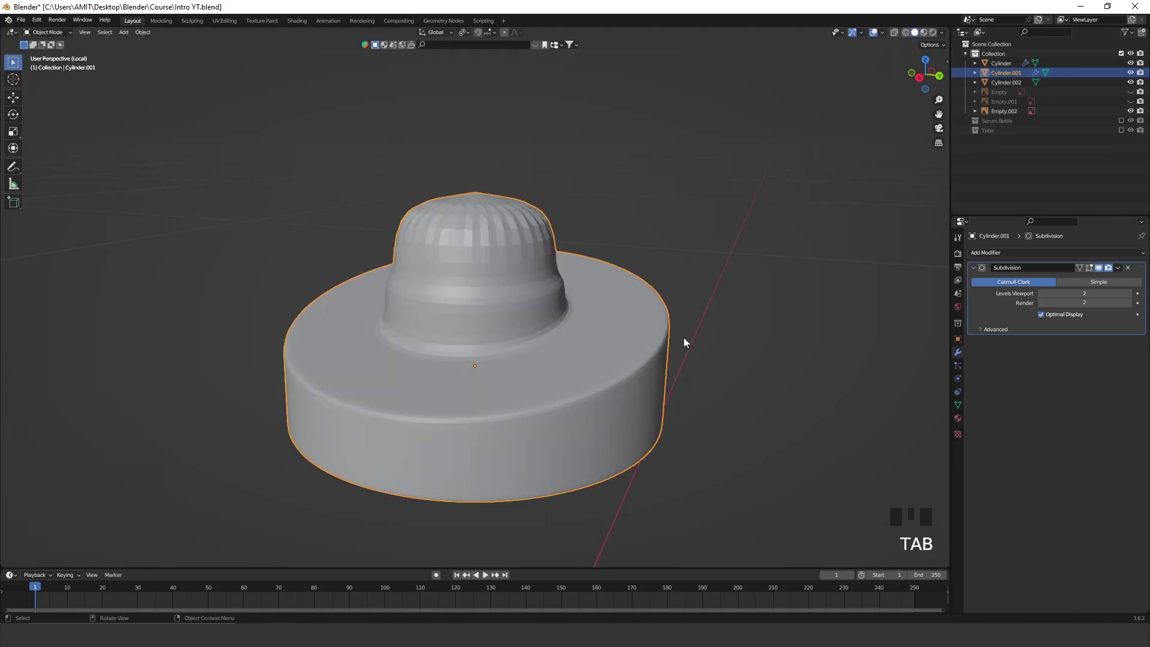
Delete the top face of the cap's neck tube to leave it open
middle_drag(684, 337, 502, 250)
shift+middle_drag(464, 214, 523, 288)
key(Tab)
click(514, 289)
key(c)
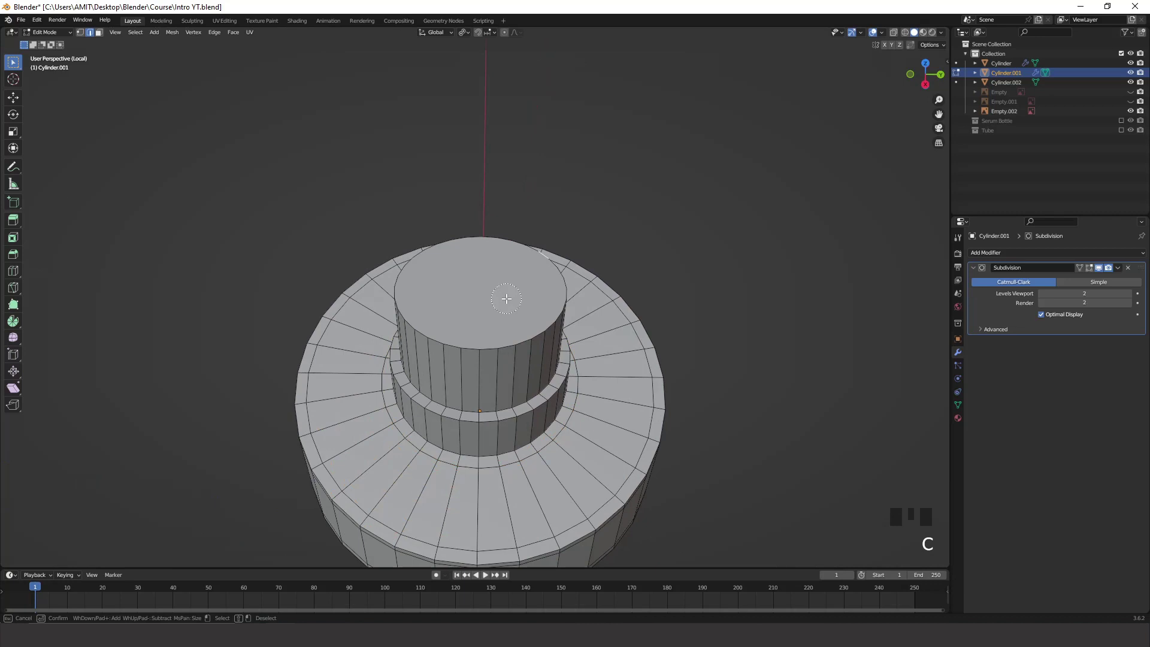
key(Escape)
key(3)
click(527, 301)
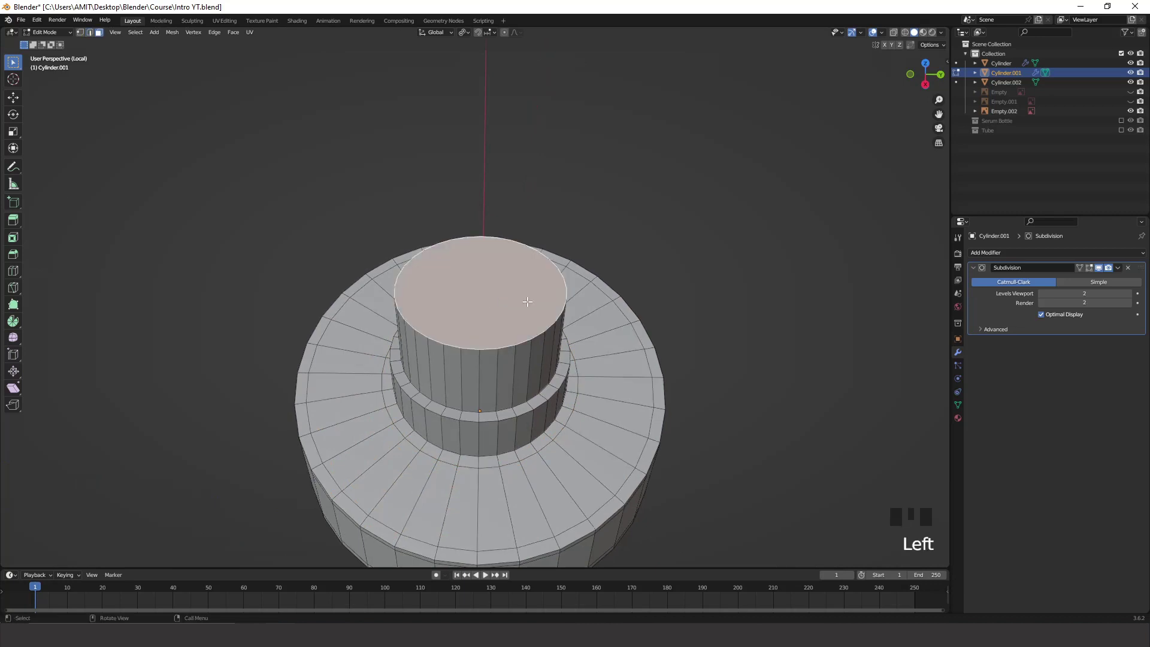
key(x)
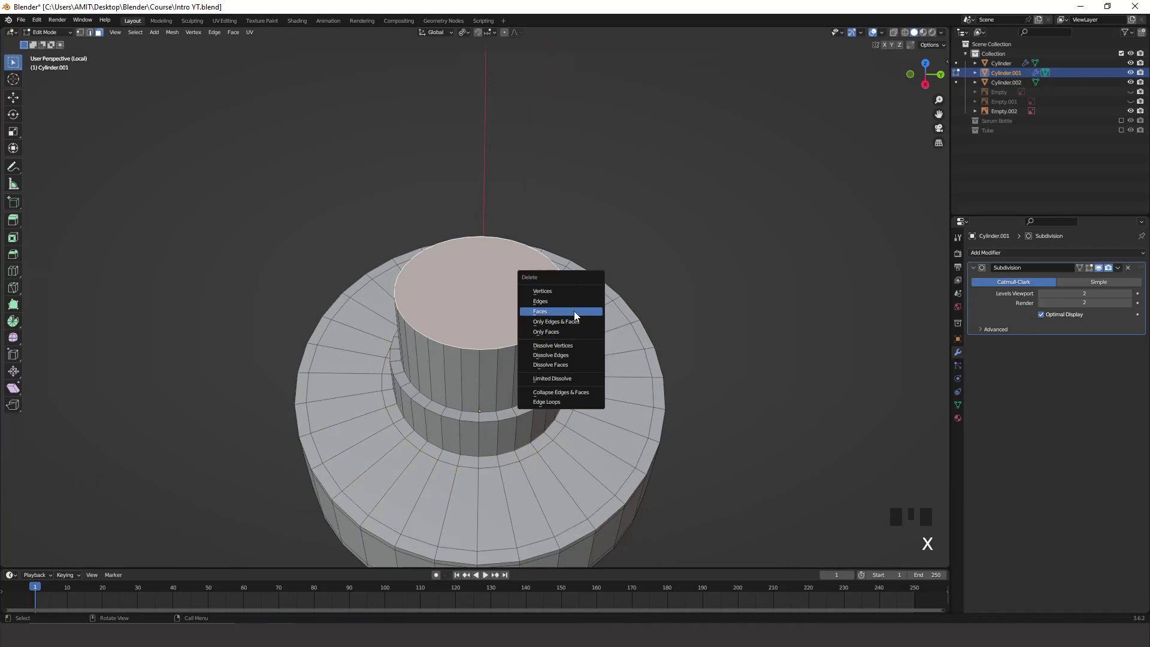
click(573, 311)
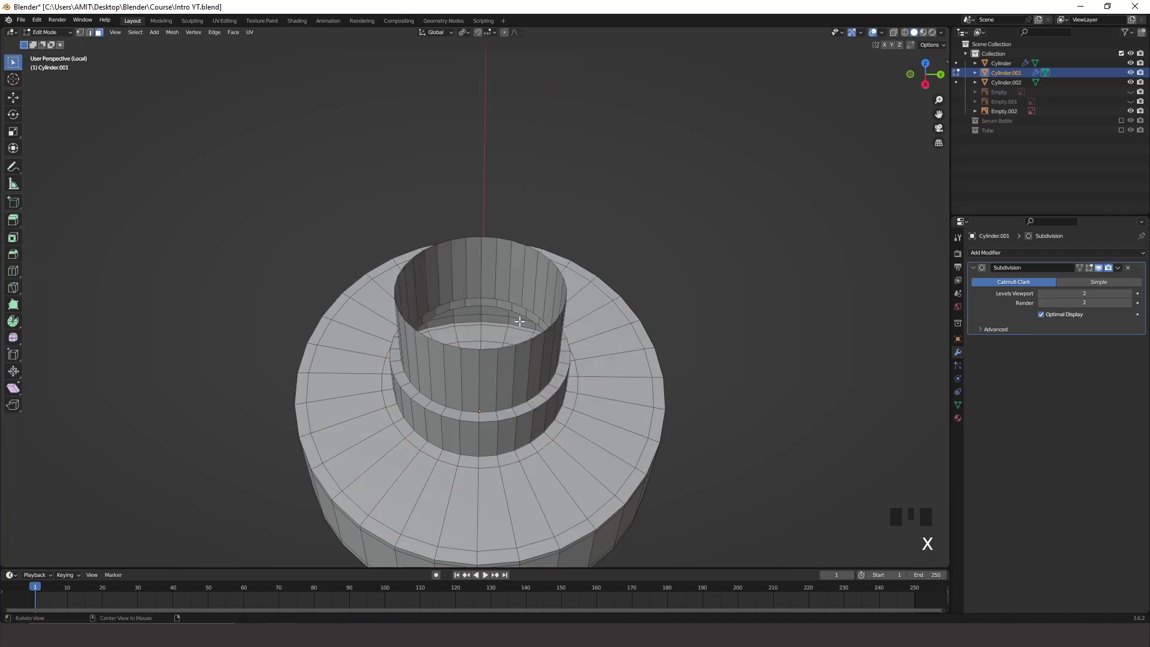
Add two loop cuts around the cap's neck tube, one near its open rim with factor -0.903, the other near its base
middle_drag(519, 322, 505, 366)
key(ctrl+r)
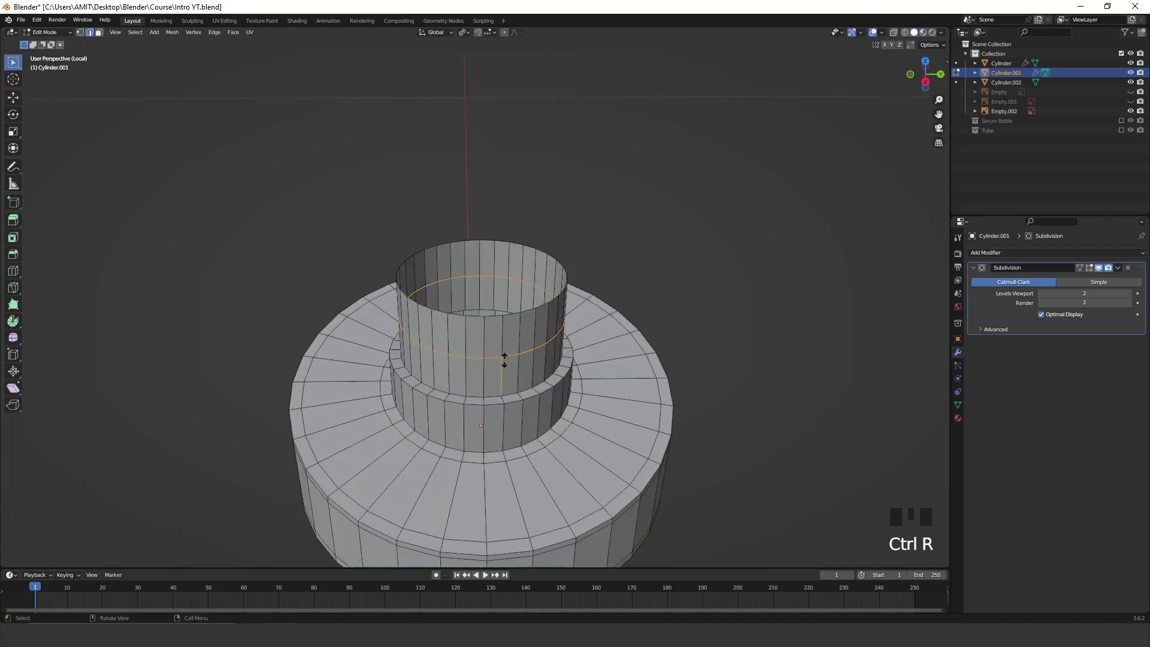
click(505, 359)
click(526, 324)
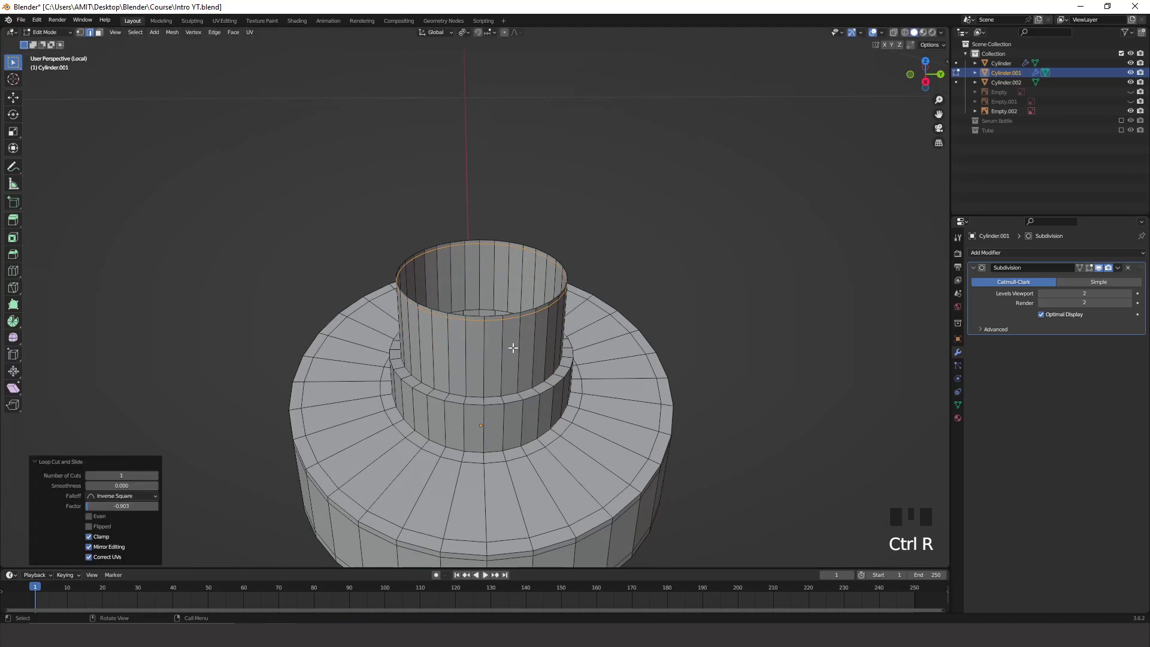
key(ctrl+r)
click(516, 353)
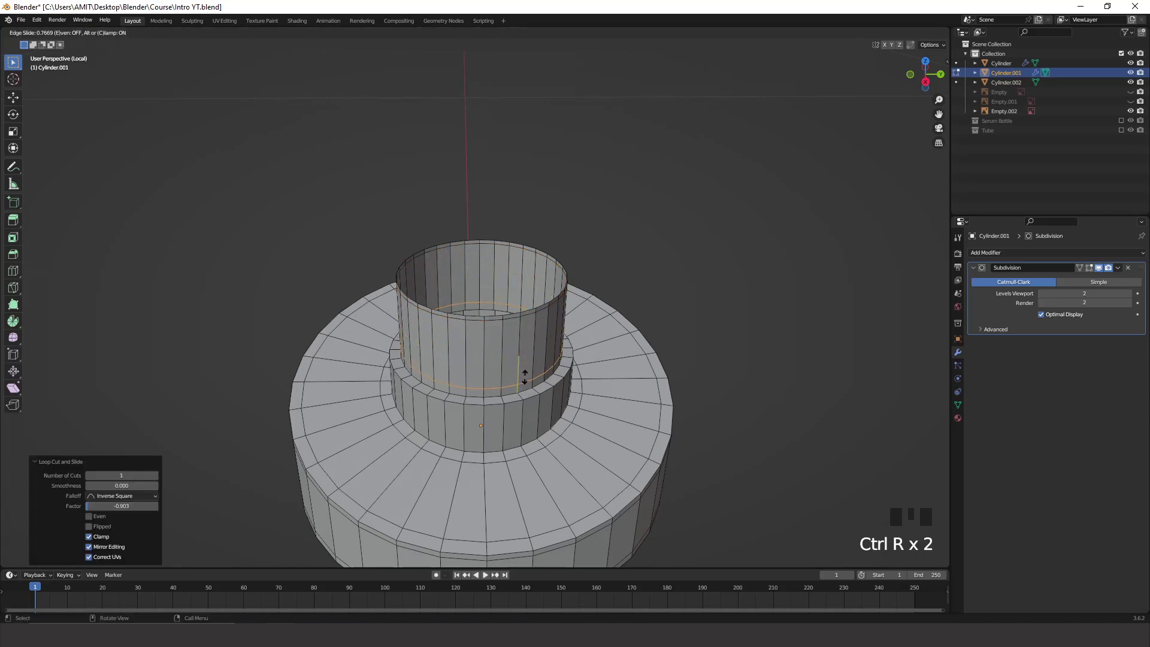
click(528, 379)
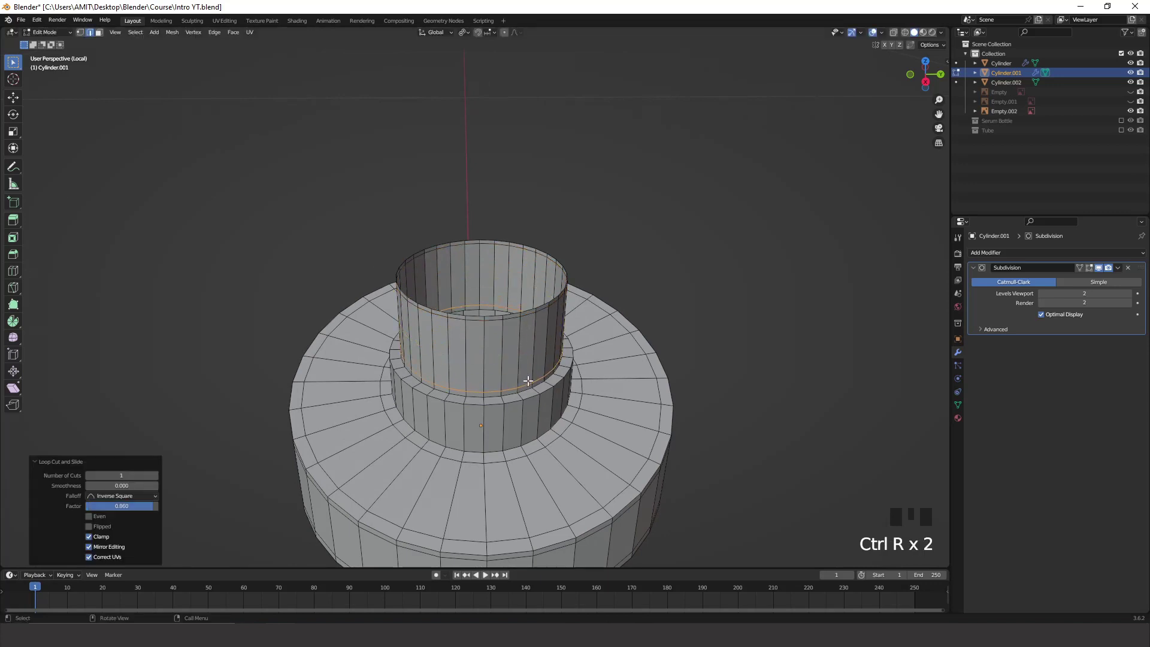
Add a loop cut around the side wall of the collar below the neck tube, close to its upper edge, and inspect the smoothed cap
key(ctrl+r)
click(519, 416)
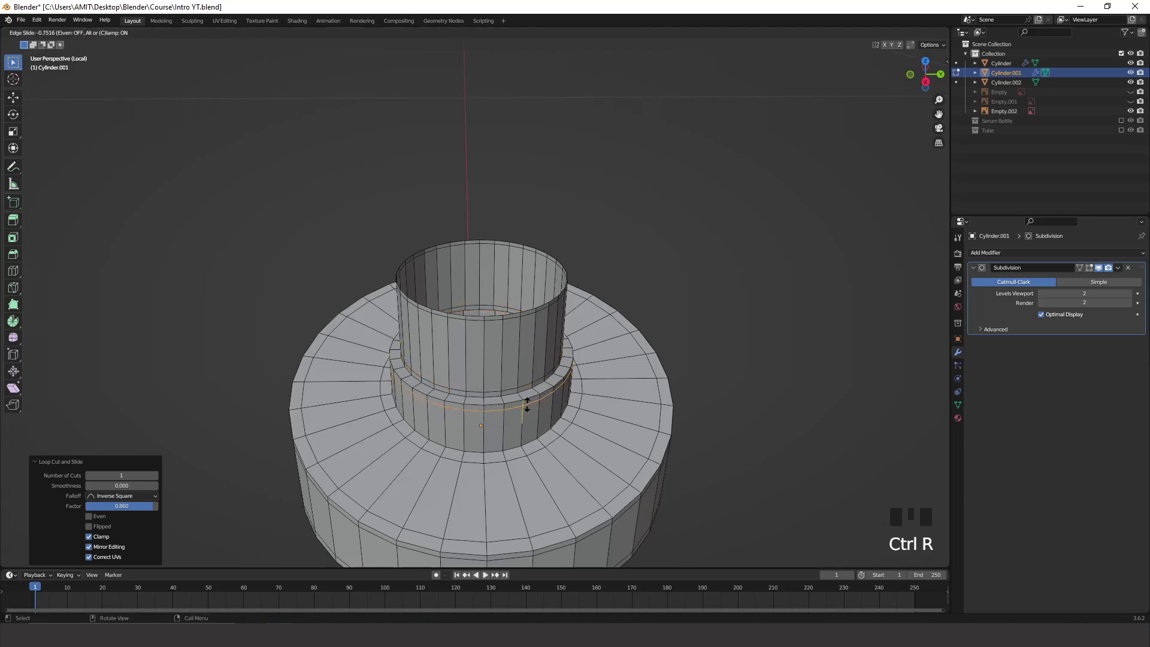
click(573, 398)
key(Tab)
scroll(575, 398, down, 2)
middle_drag(557, 387, 526, 390)
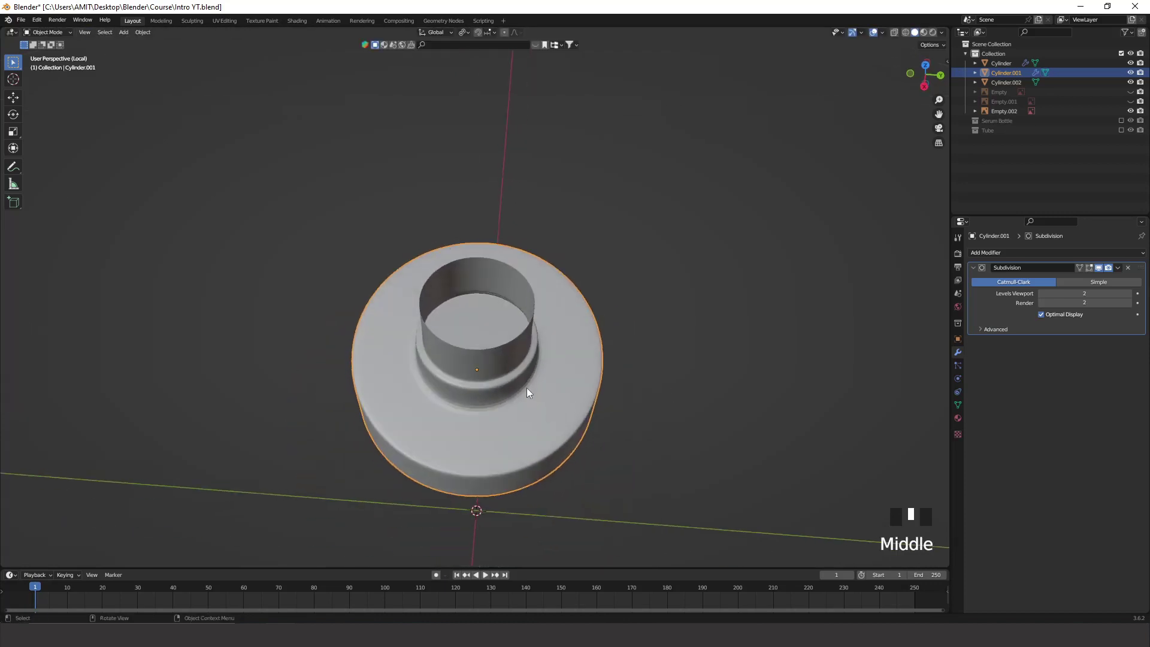
scroll(539, 326, up, 5)
middle_drag(539, 326, 557, 417)
Add a loop cut on the collar's narrow top ledge with factor 0.354 and return the cap from local view to the full scene
key(Tab)
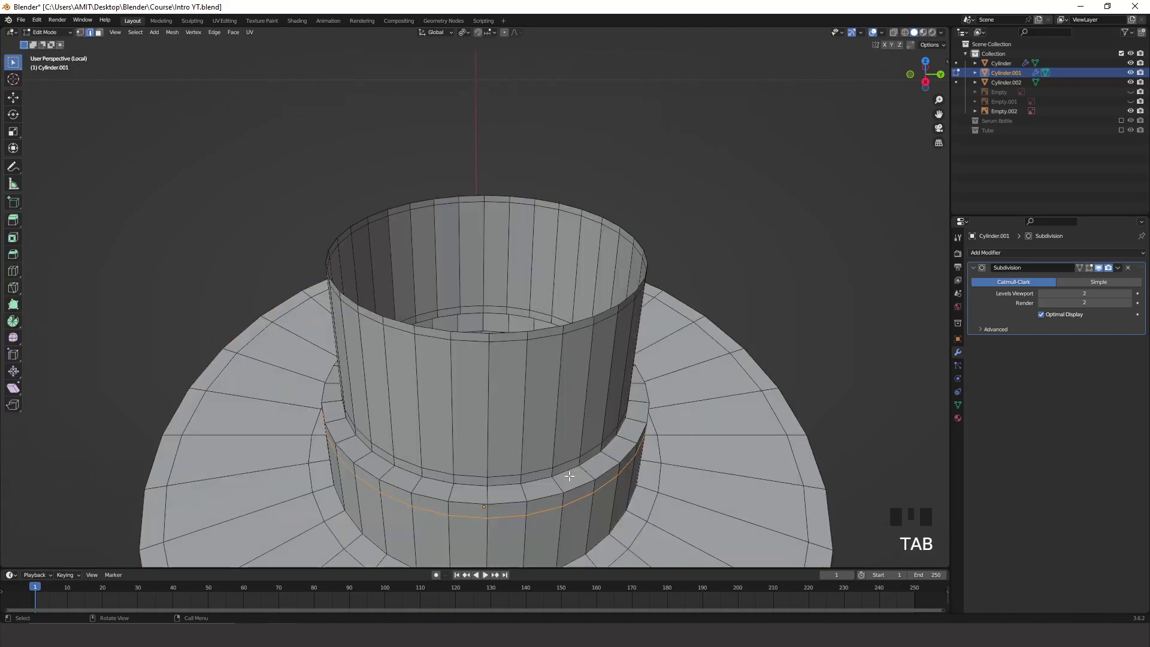
key(ctrl+r)
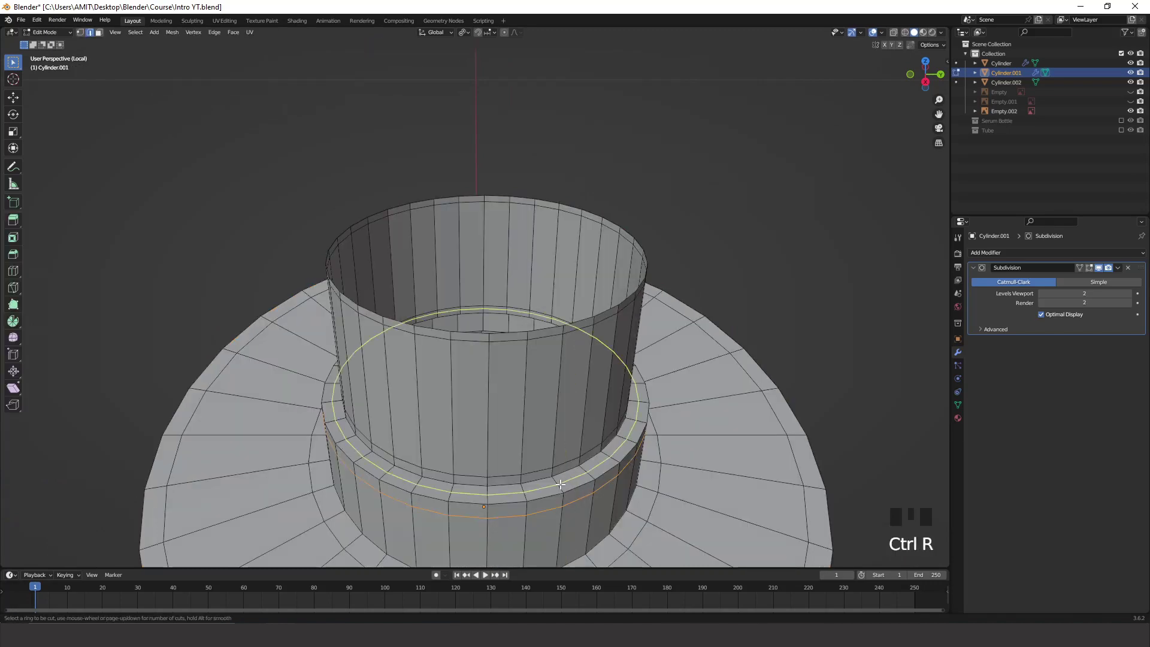
click(557, 483)
click(558, 480)
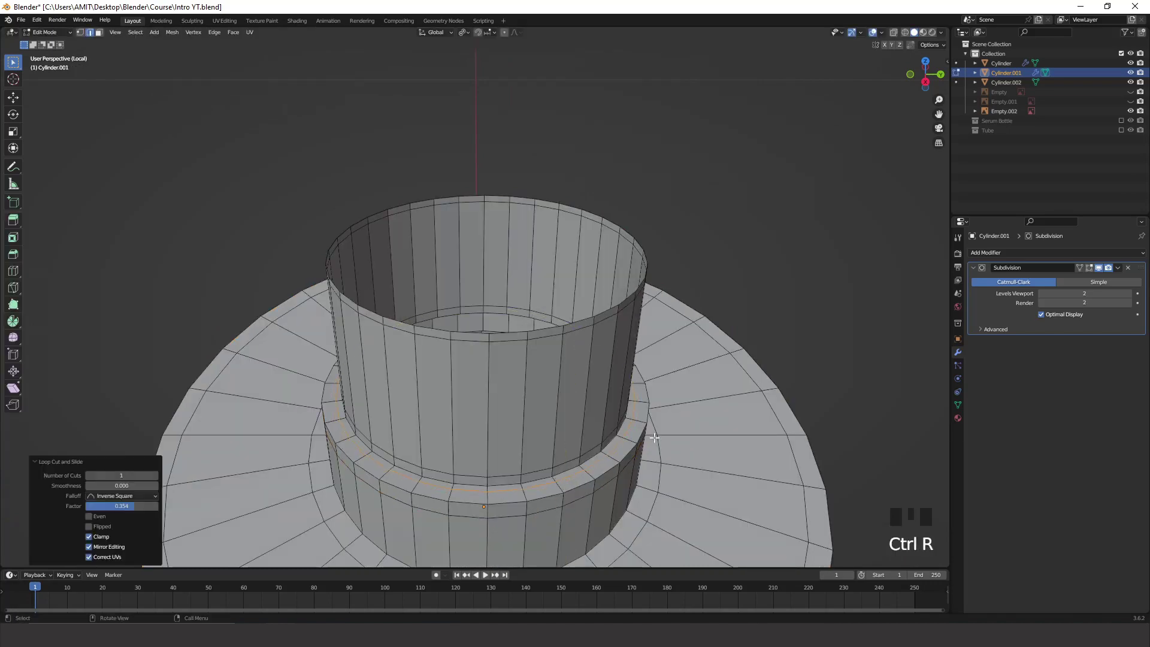
scroll(653, 384, down, 5)
key(Tab)
middle_drag(629, 392, 602, 368)
key(KP_Divide)
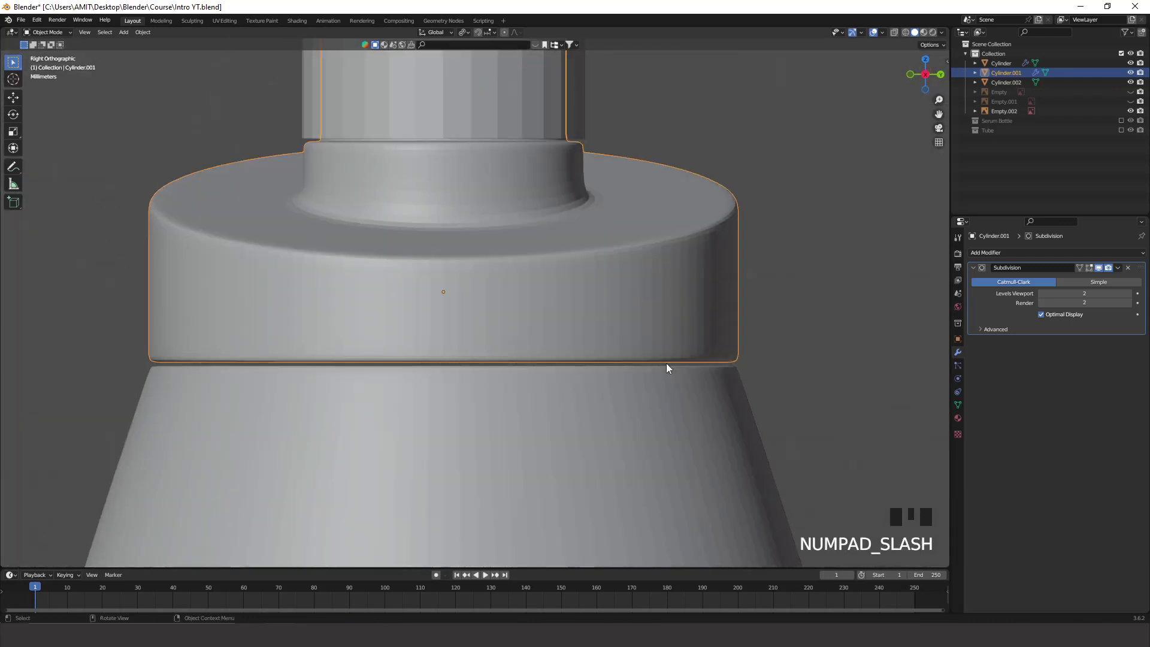
Add a loop cut around the cap's collar close to where it meets the flat top ring
scroll(852, 301, down, 1)
click(852, 300)
scroll(483, 261, up, 11)
shift+middle_drag(483, 261, 541, 277)
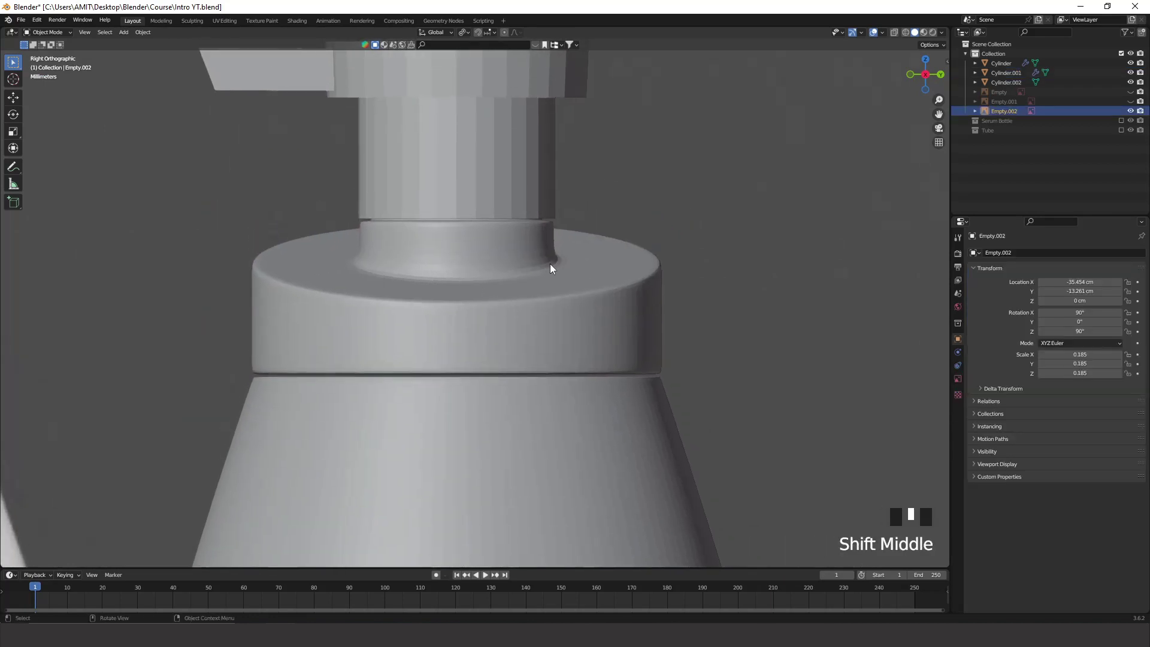
key(Tab)
click(566, 276)
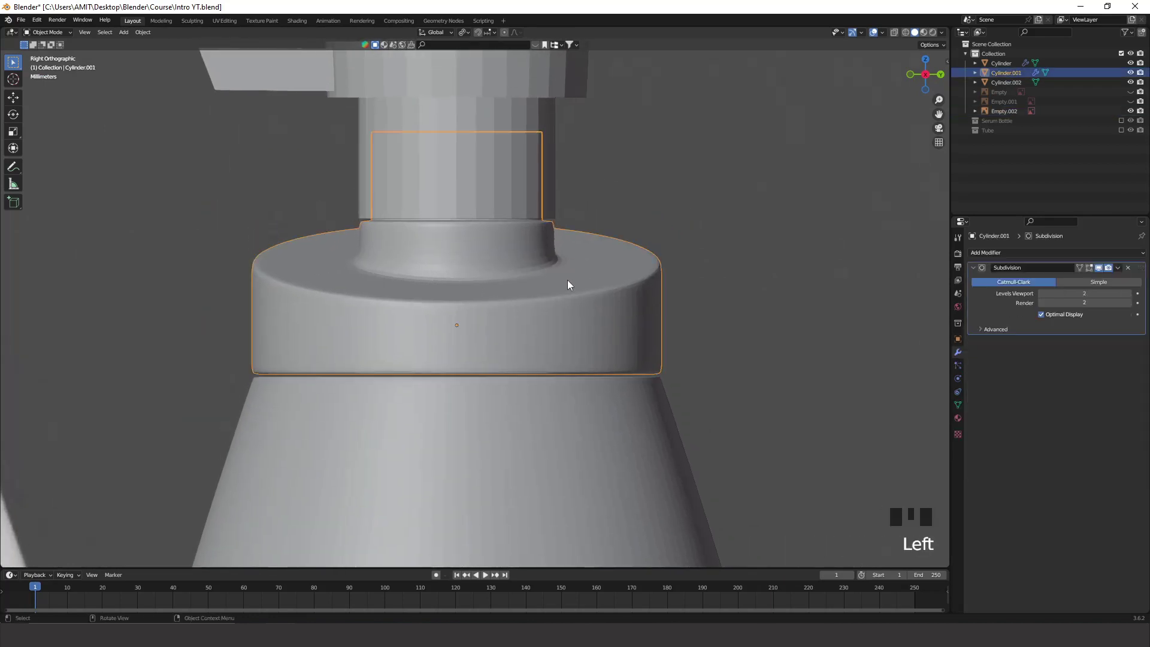
key(Tab)
middle_drag(570, 282, 514, 261)
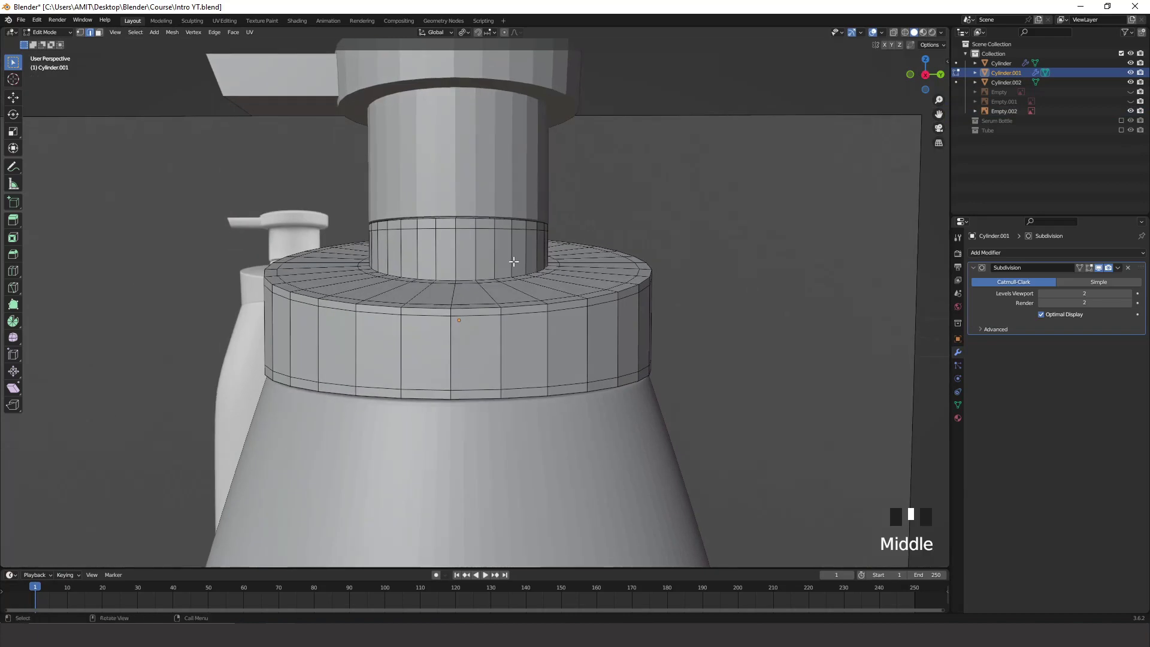
key(ctrl+r)
click(510, 260)
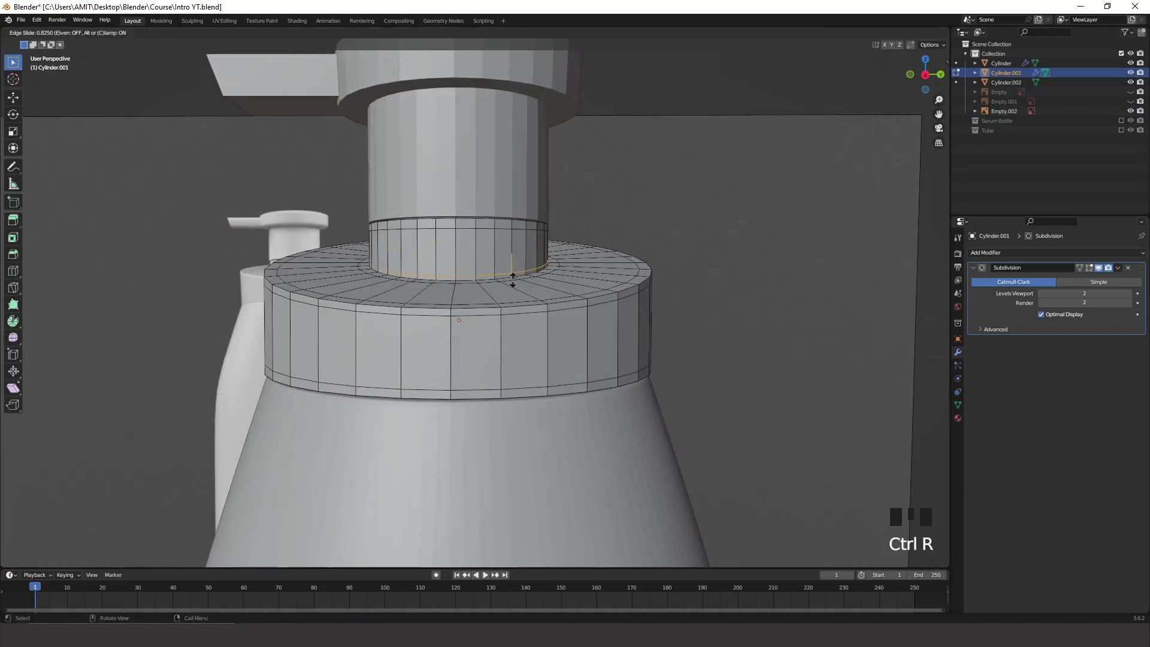
click(513, 279)
key(Tab)
scroll(533, 294, down, 2)
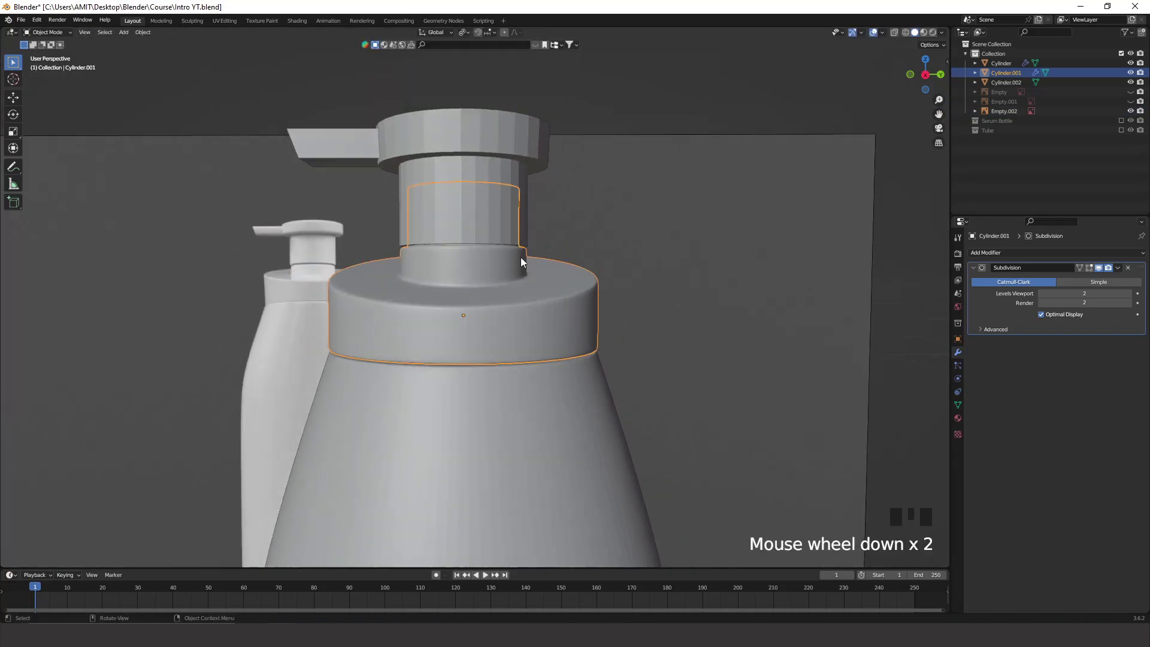
Add a Subdivision Surface modifier to the pump head with 2 viewport levels
click(917, 88)
scroll(526, 282, up, 3)
shift+middle_drag(522, 282, 525, 304)
scroll(498, 207, down, 3)
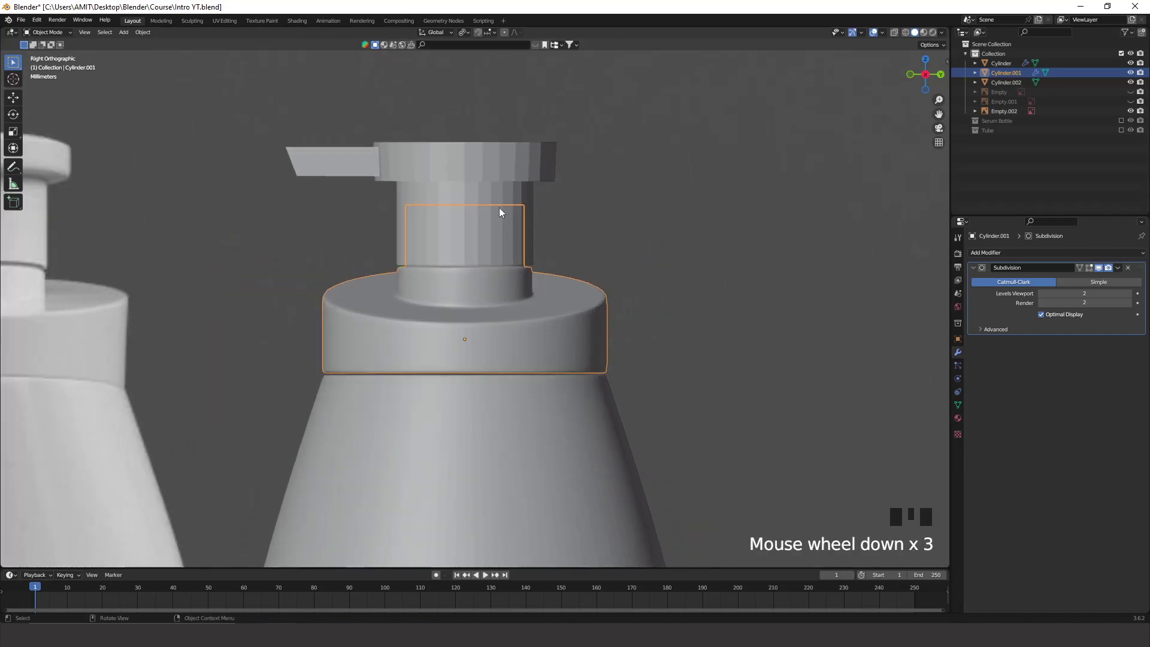
click(414, 165)
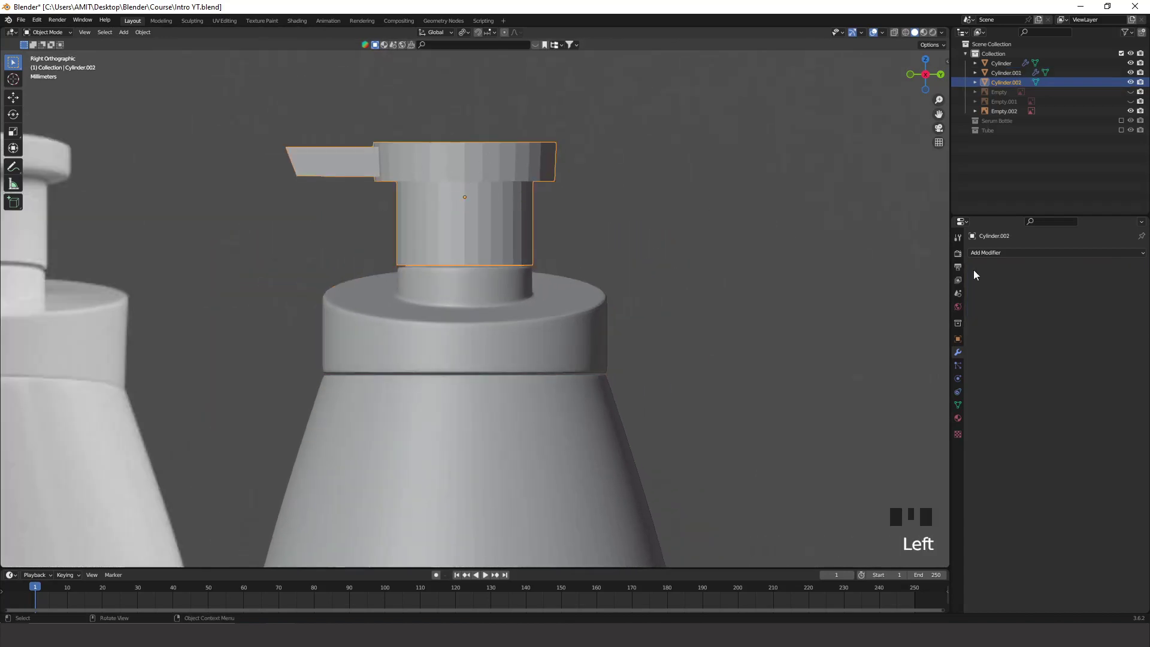
click(1027, 253)
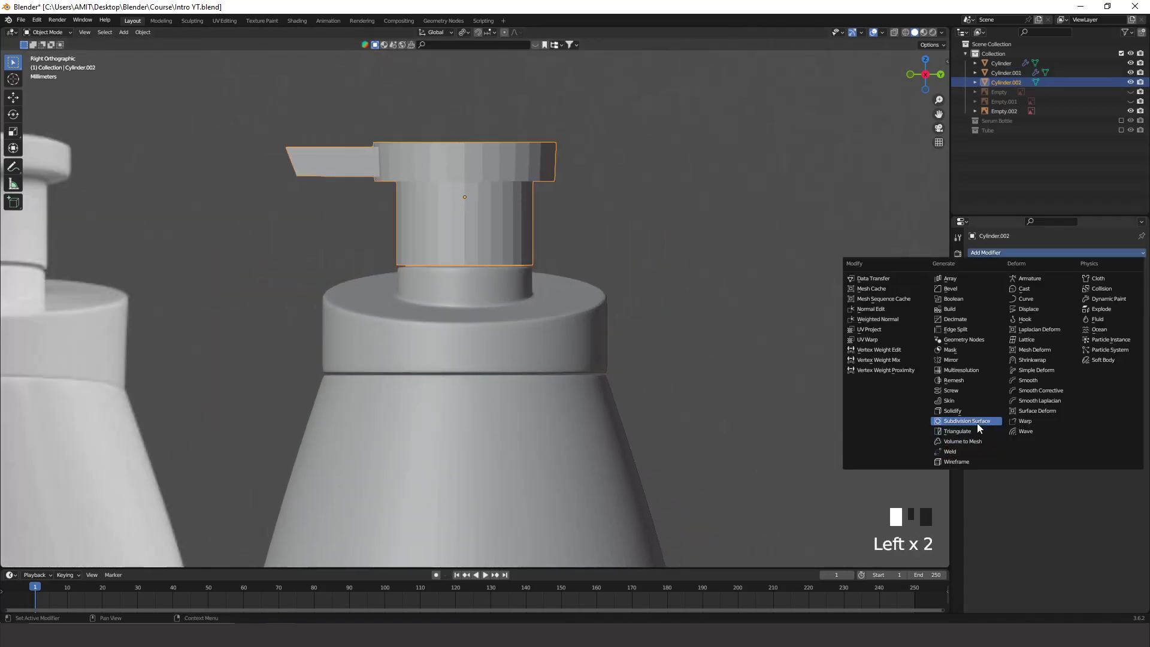
click(976, 422)
click(1130, 293)
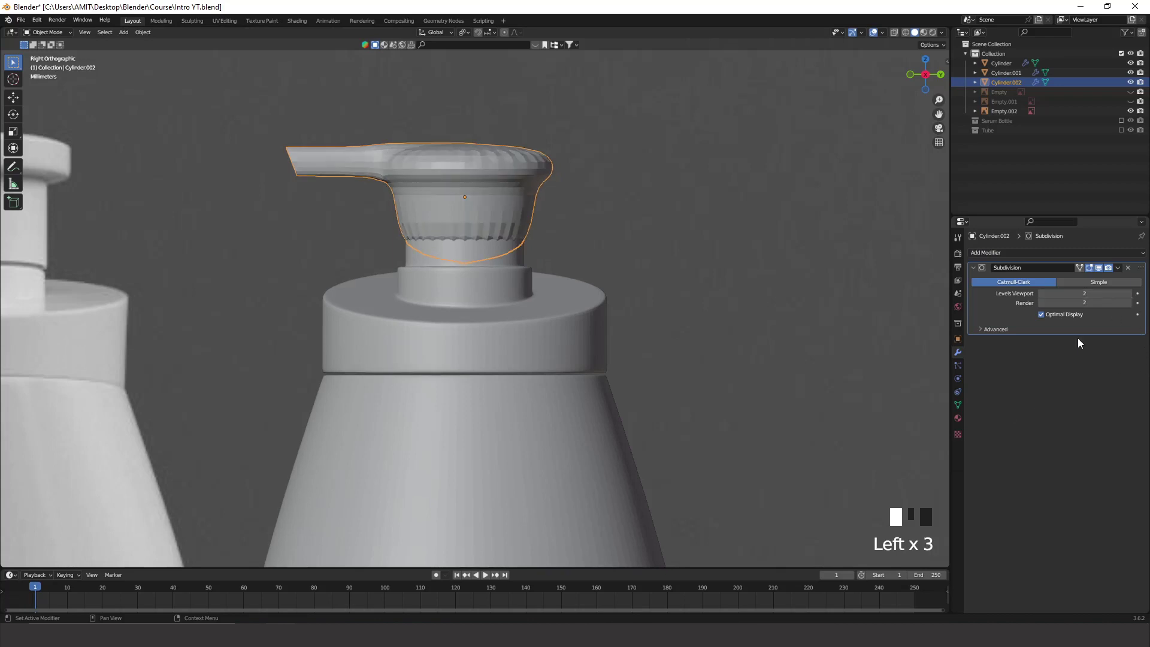
Isolate the pump head in local view and turn off its Subdivision modifier's display in Edit Mode
key(KP_Divide)
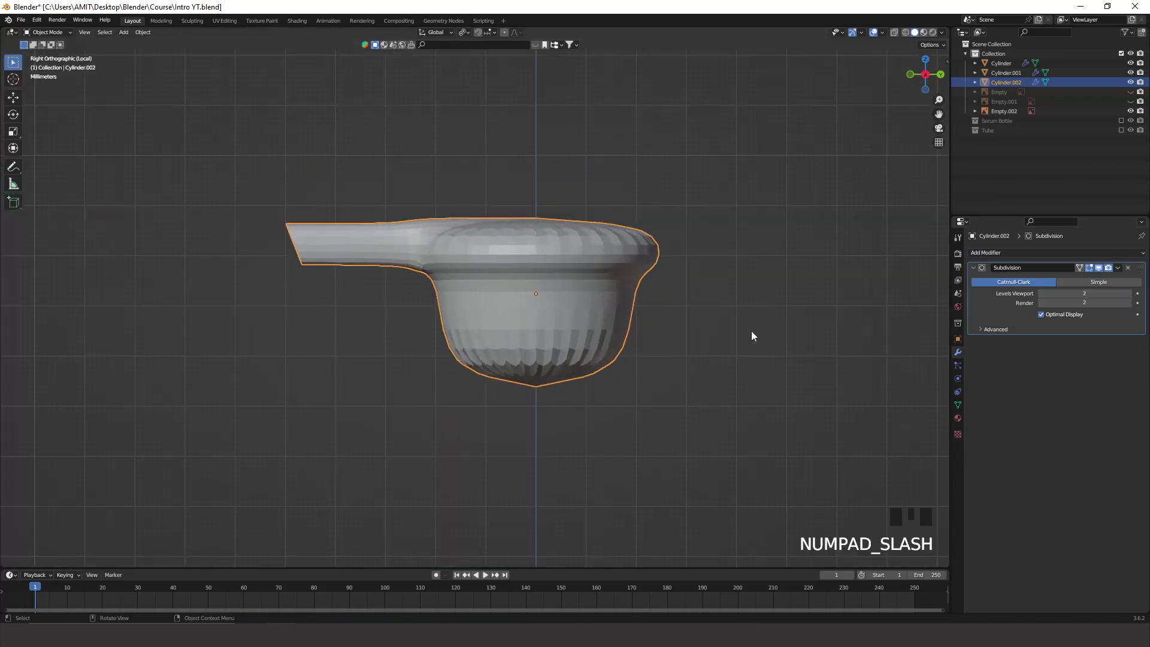
middle_drag(602, 392, 552, 336)
key(Tab)
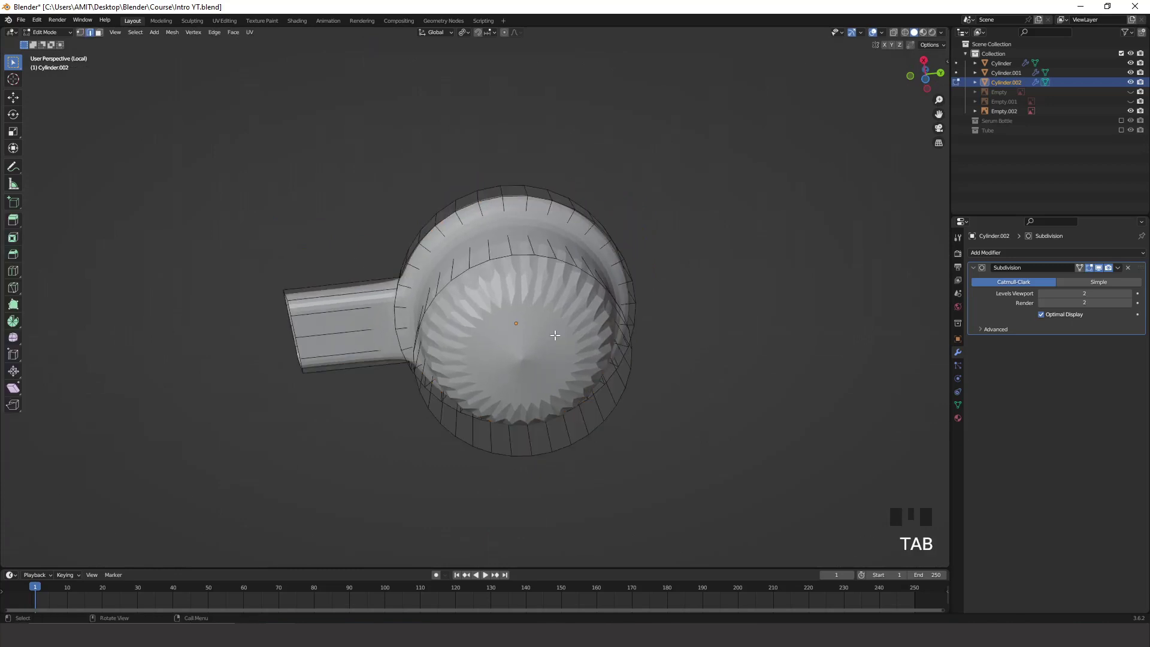
click(1093, 268)
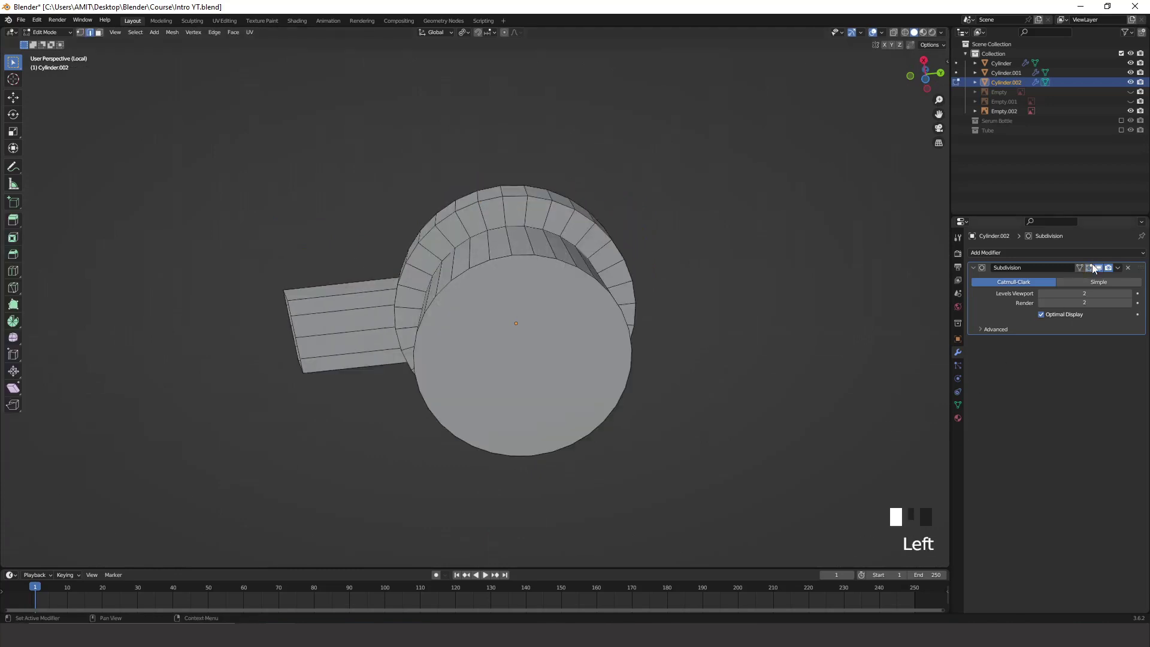
Delete the bottom face of the pump head's lower cylinder to leave it open
key(3)
click(620, 358)
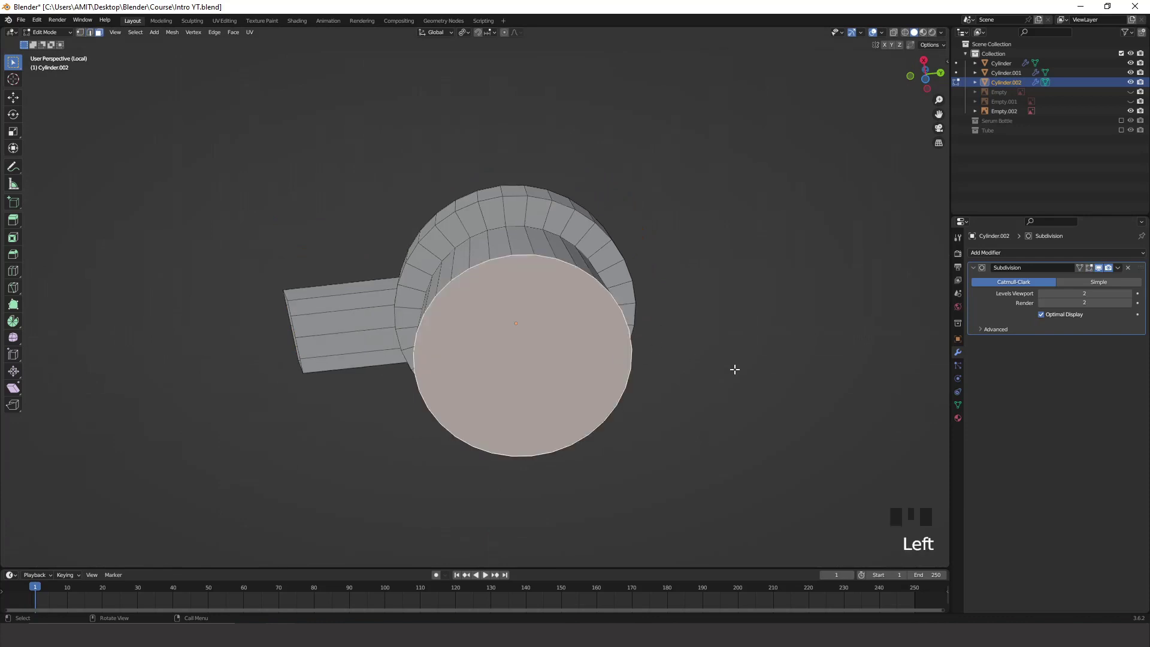
key(x)
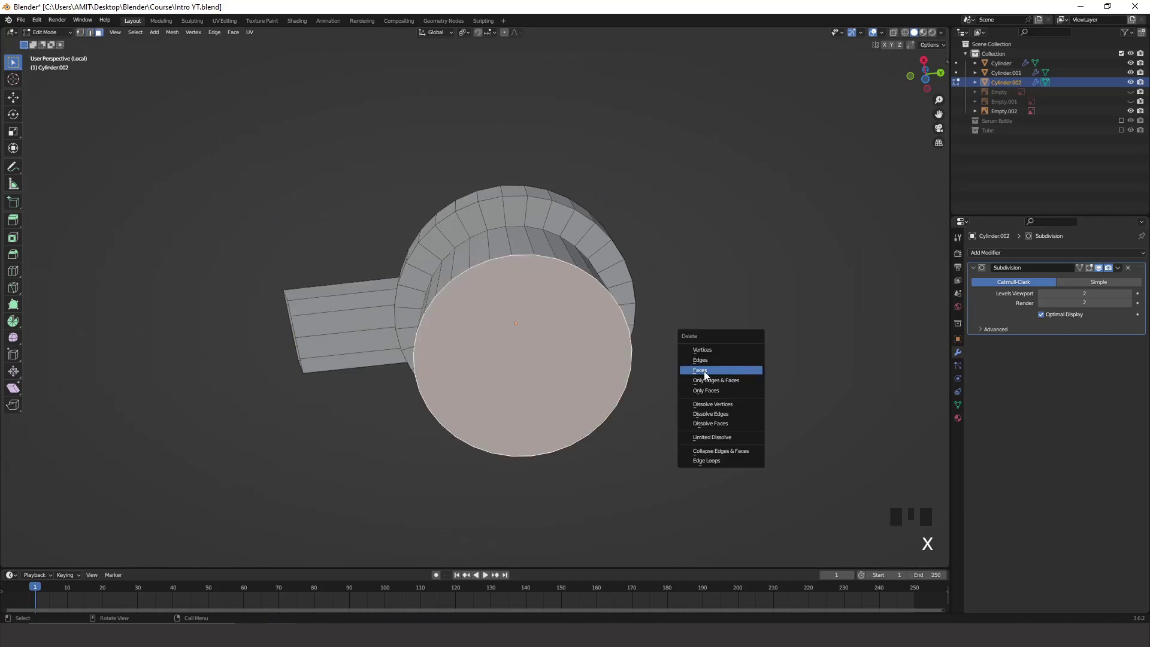
click(706, 371)
mouse_move(534, 349)
middle_down()
mouse_move(587, 380)
mouse_move(595, 429)
mouse_move(554, 351)
middle_up()
scroll(795, 170, up, 2)
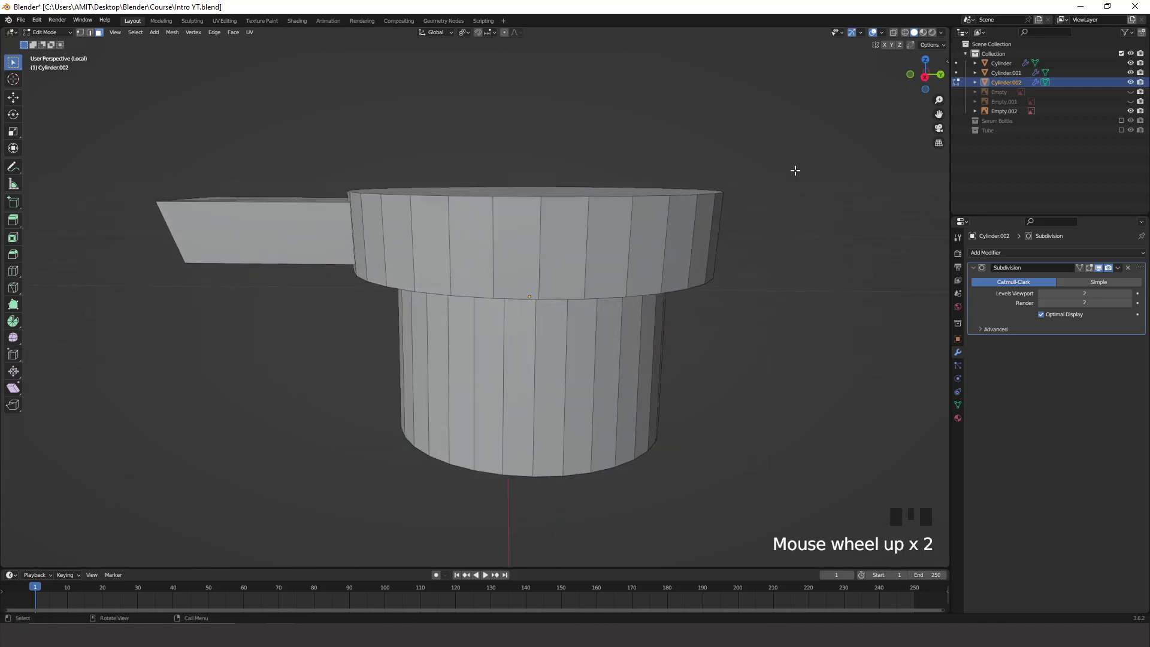
Add two evenly spaced loop cuts around the pump head's lower cylinder without sliding them
drag(922, 84, 924, 84)
click(925, 83)
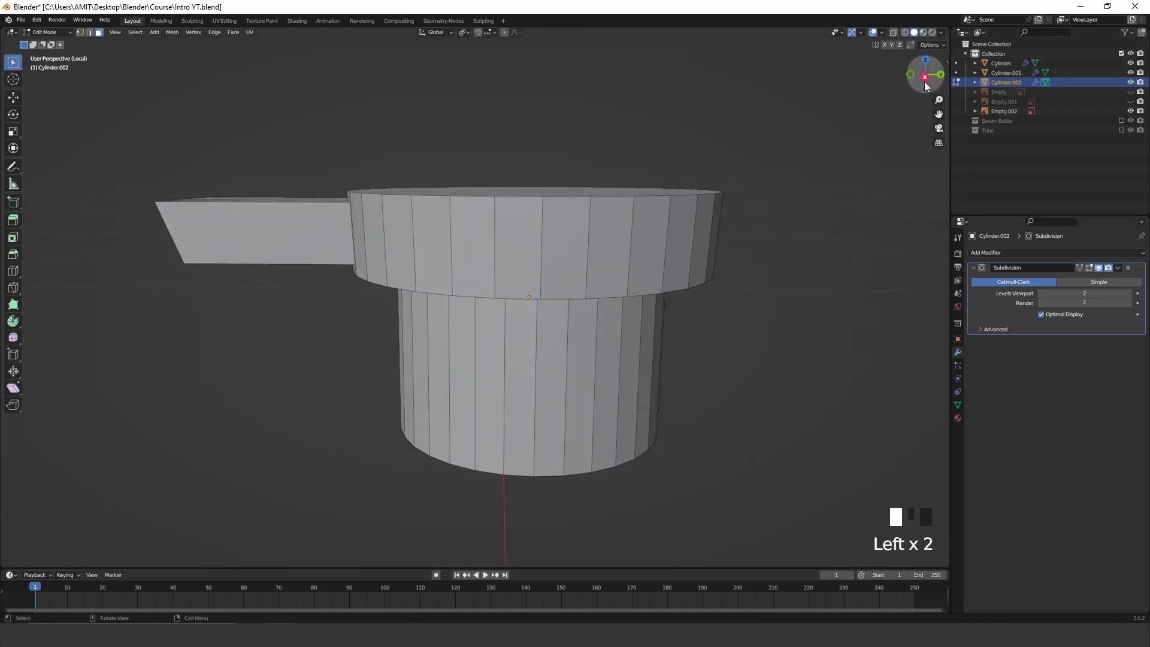
scroll(568, 306, up, 2)
shift+middle_drag(567, 305, 439, 252)
key(ctrl+r)
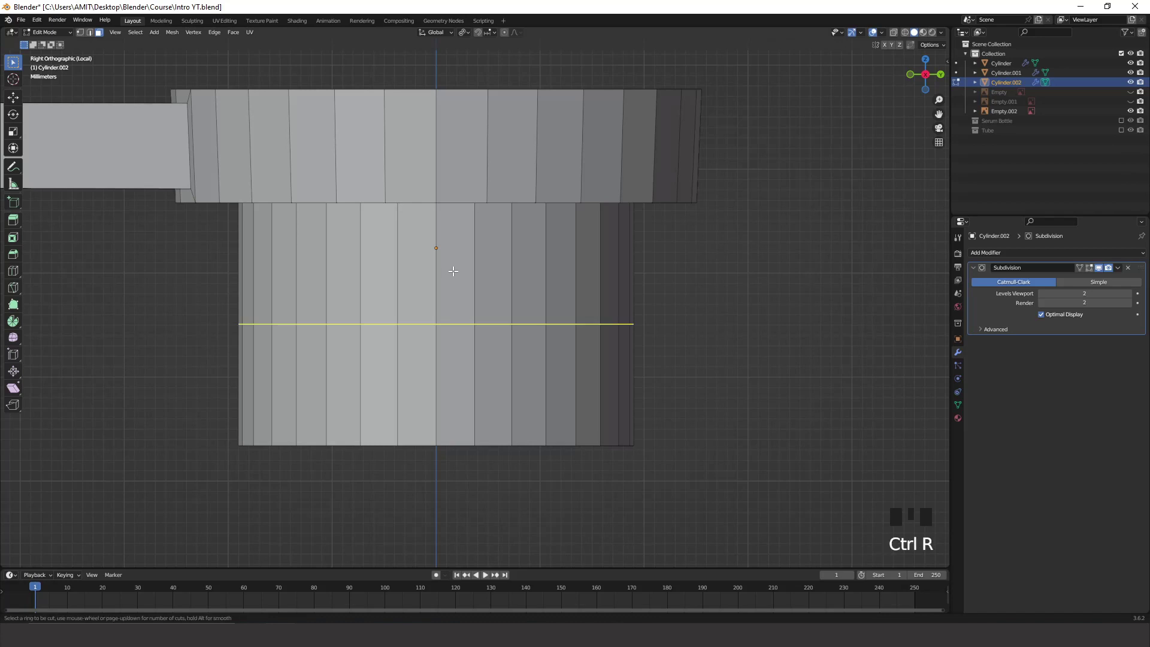
scroll(453, 272, up, 1)
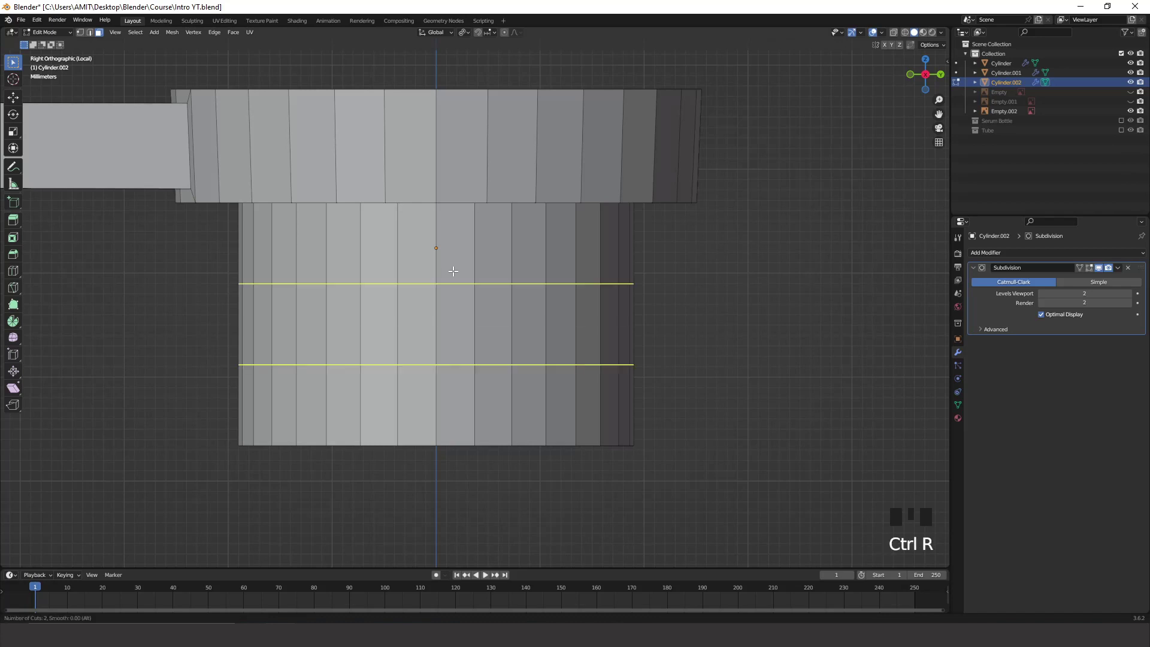
click(454, 271)
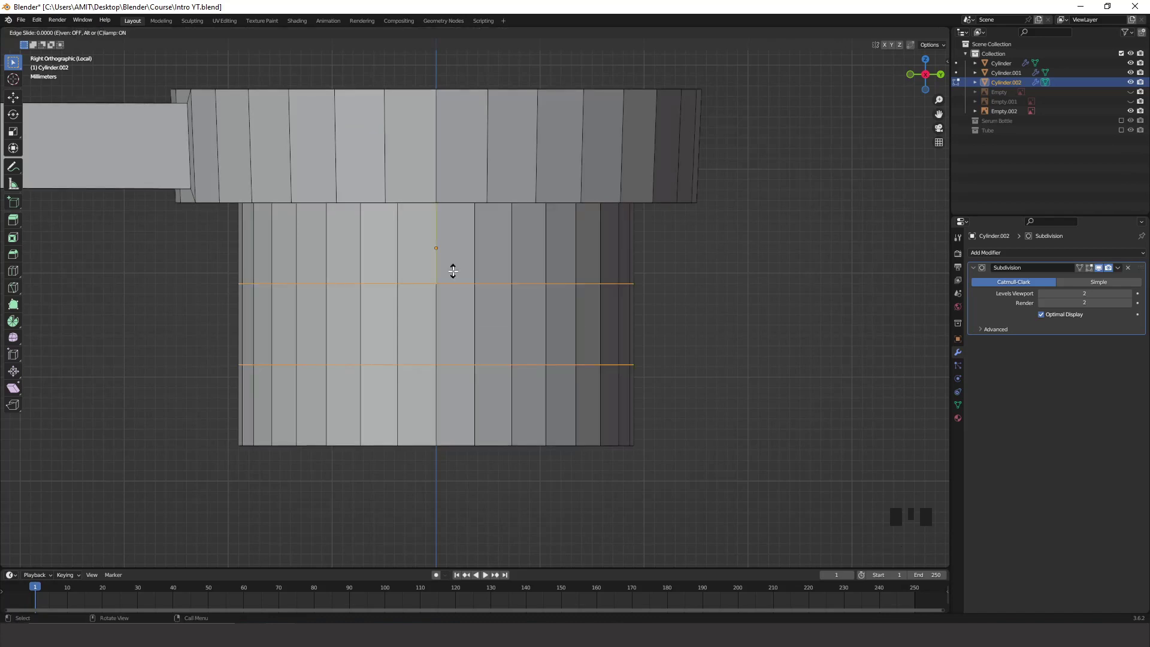
right_click(454, 271)
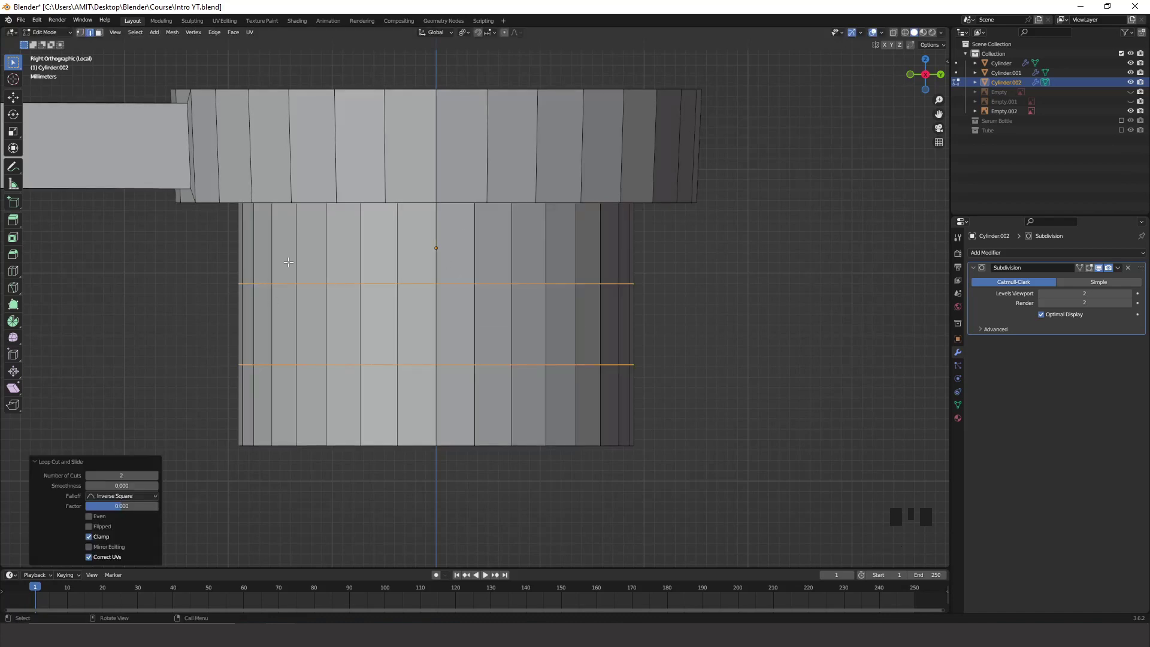
Select the face ring between the two loop cuts on the lower cylinder and scale it along Z by about 2.7
key(3)
double_click(435, 329)
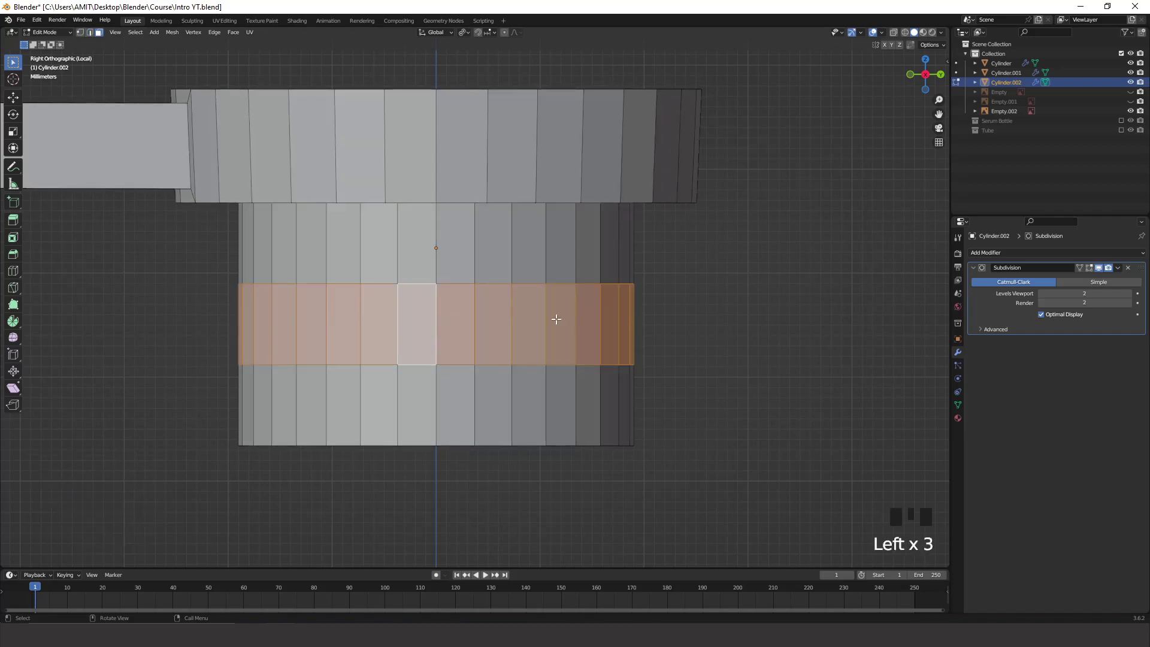
click(497, 265)
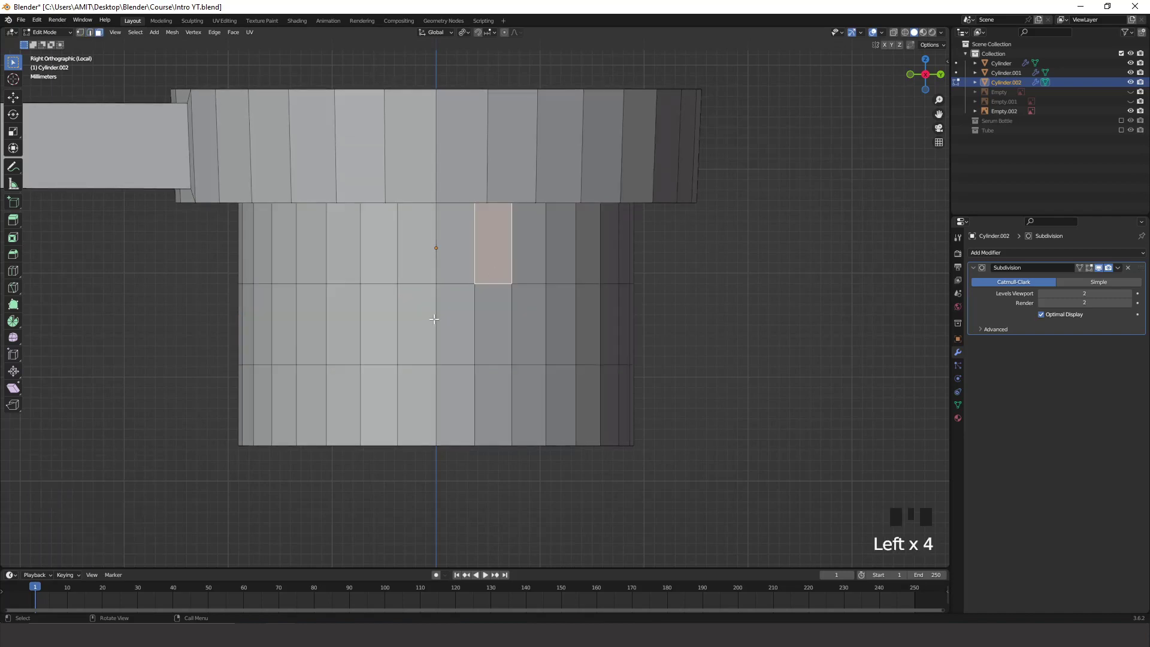
click(435, 320)
double_click(435, 320)
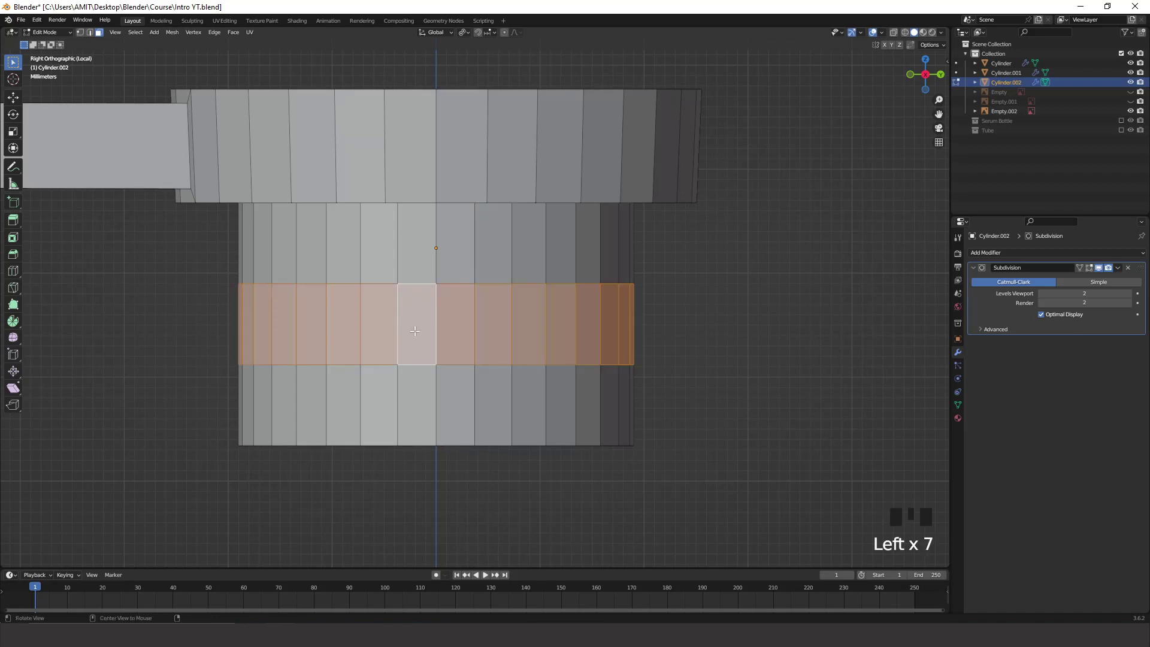
middle_drag(414, 331, 444, 326)
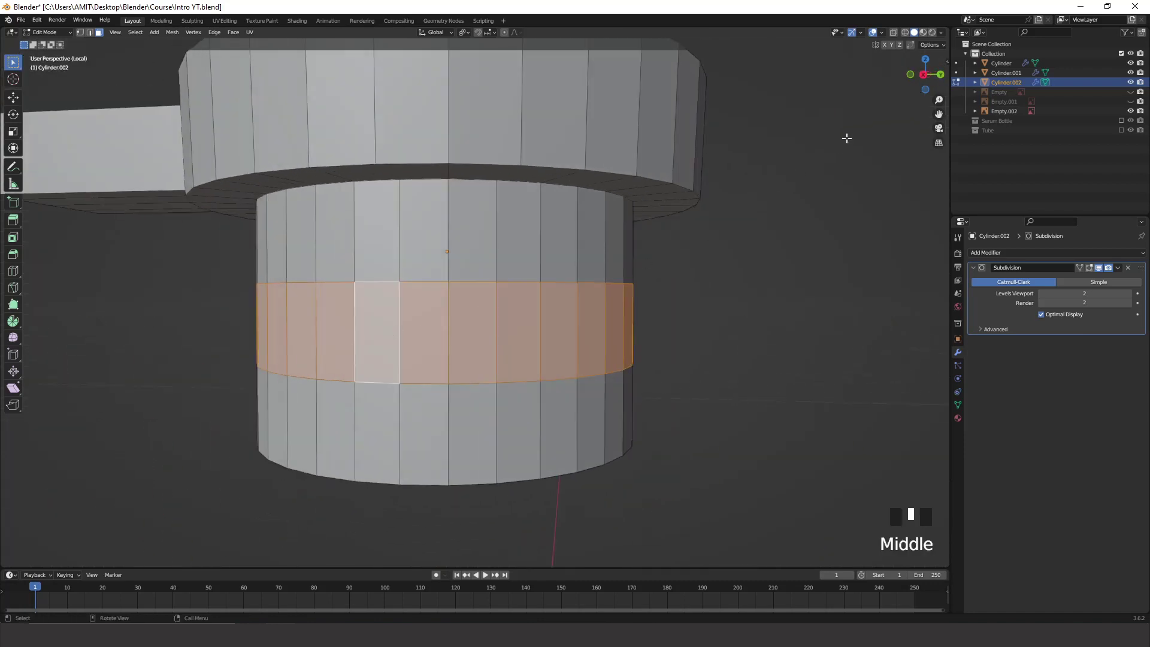
click(924, 75)
key(s)
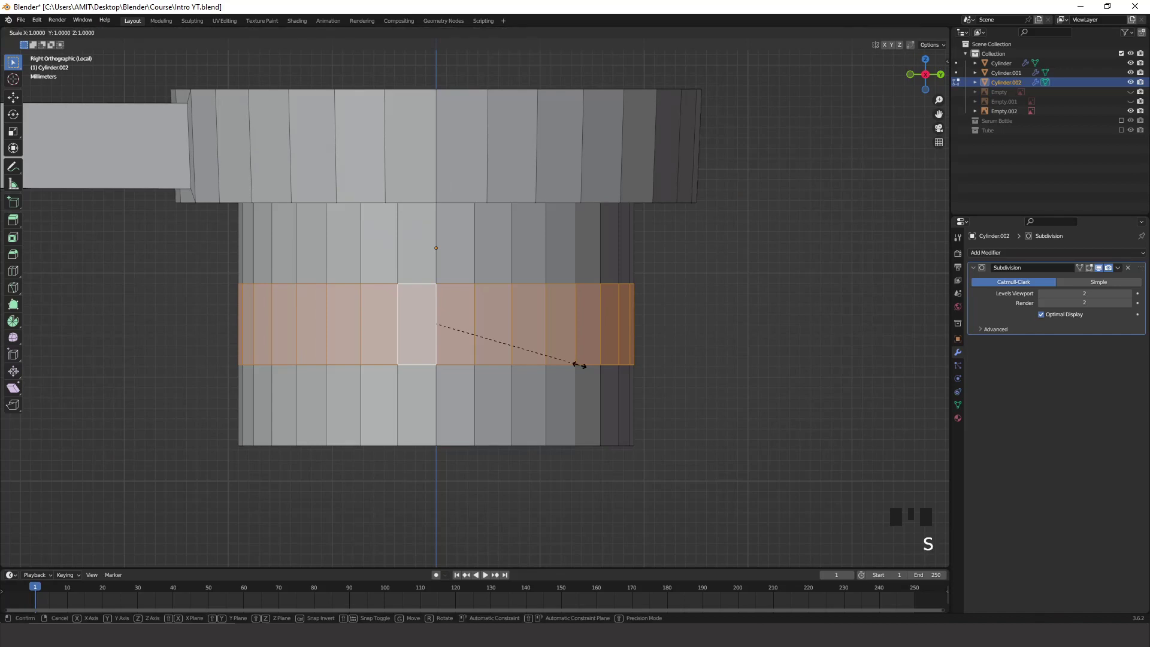
key(z)
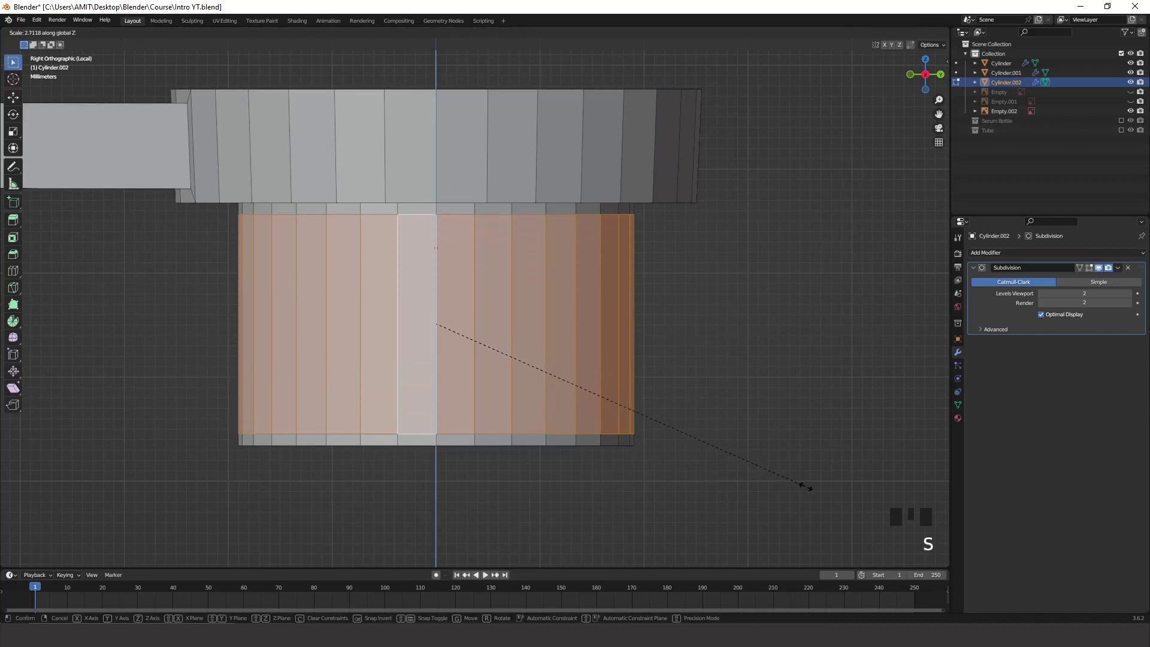
click(815, 487)
key(Tab)
scroll(720, 401, down, 3)
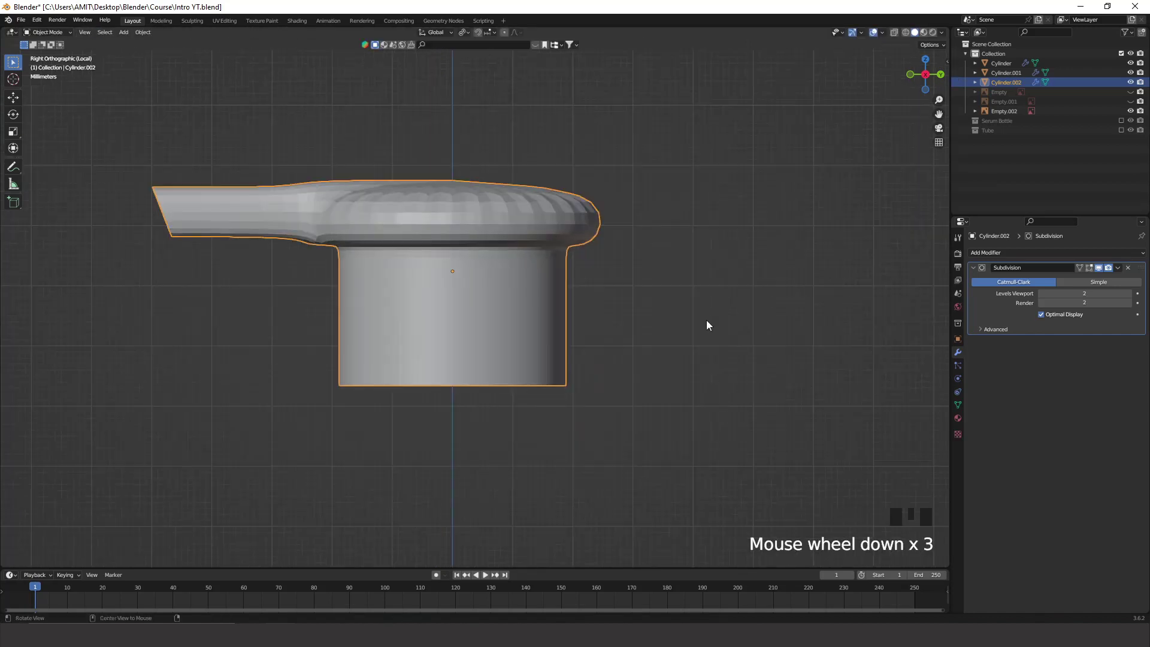
middle_drag(707, 322, 749, 288)
click(934, 70)
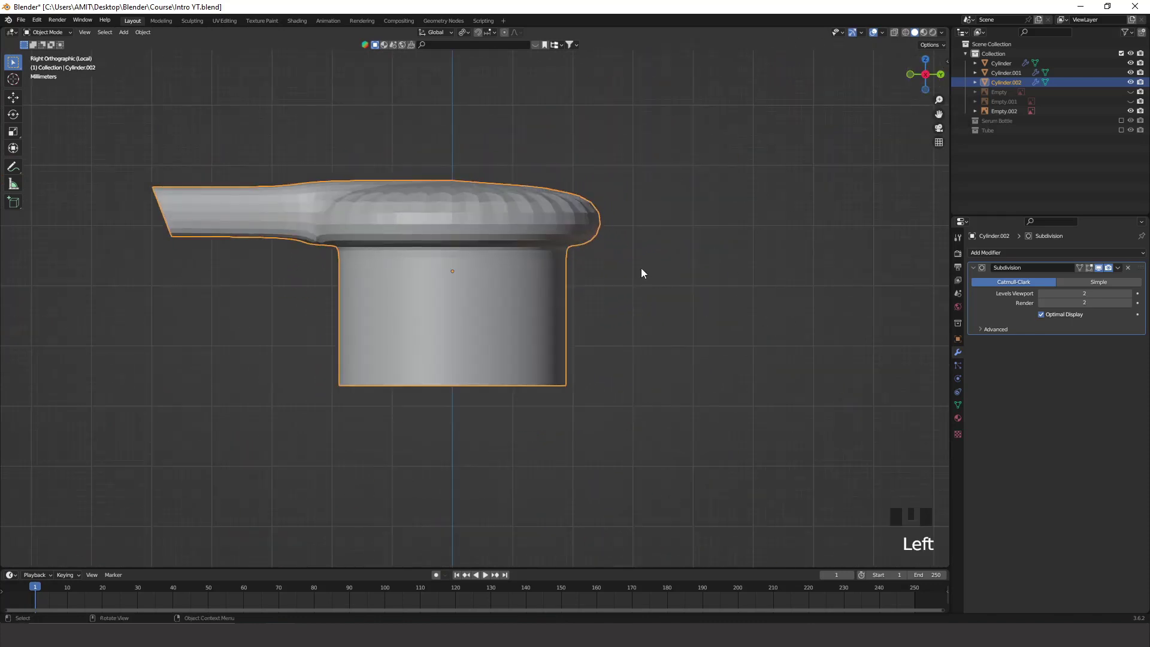
Add loop cuts near the upper and lower edges of the pump head's wide disc and nozzle, with slide factors about 0.82 and -0.82
scroll(548, 253, up, 2)
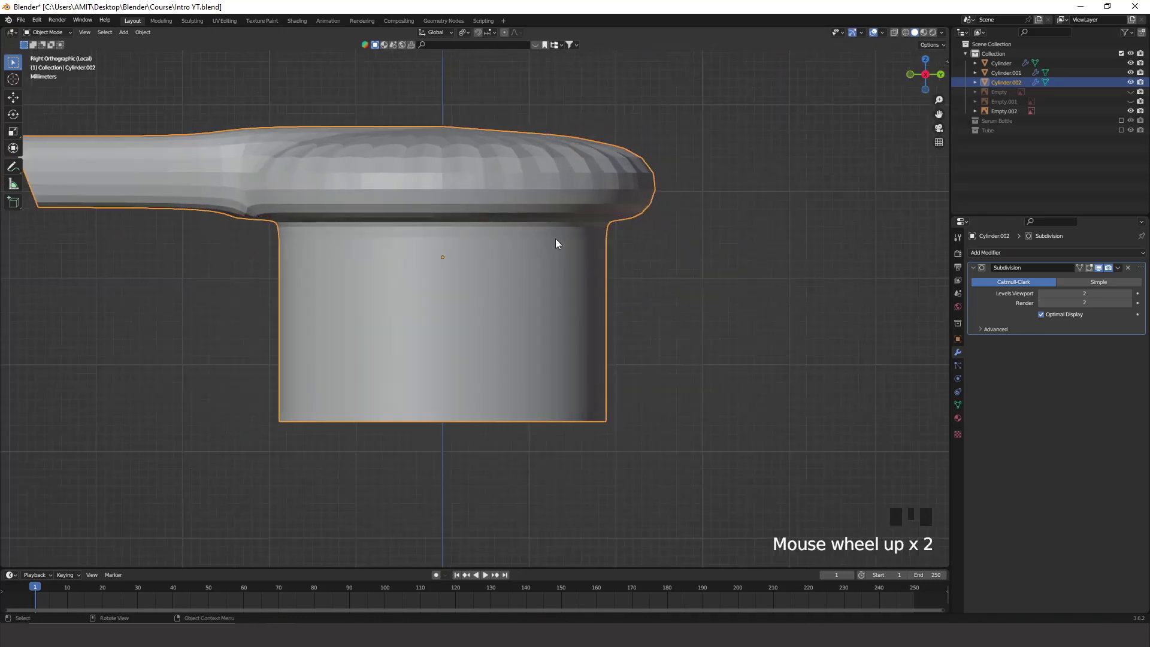
shift+middle_drag(557, 243, 502, 320)
key(Tab)
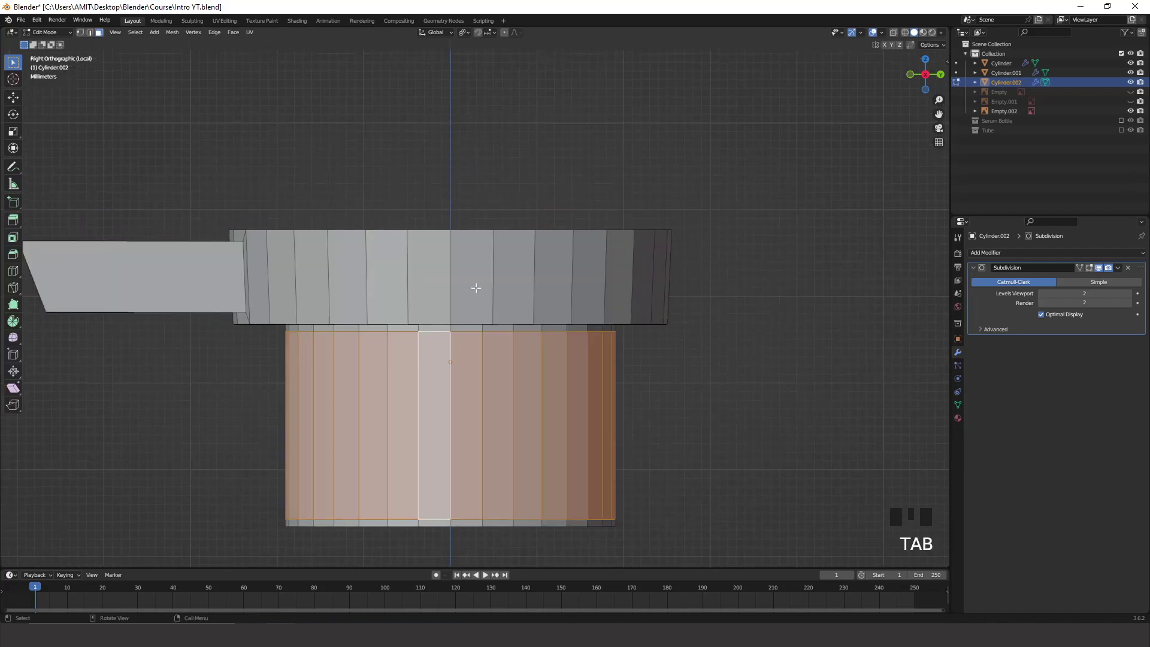
key(ctrl+r)
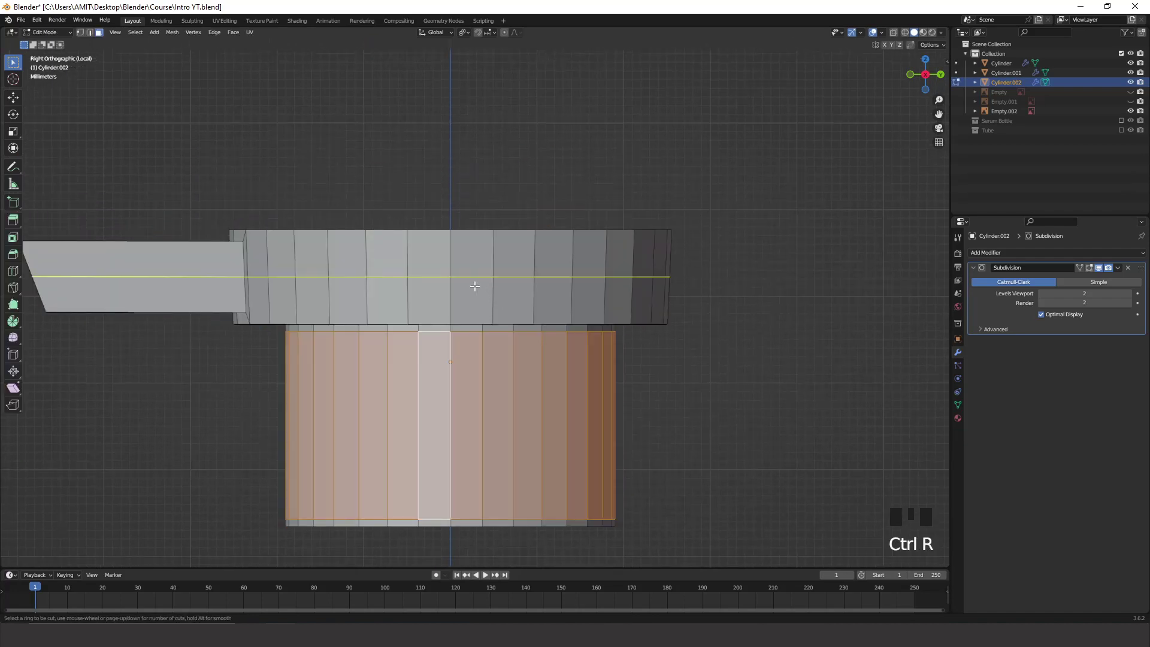
click(475, 275)
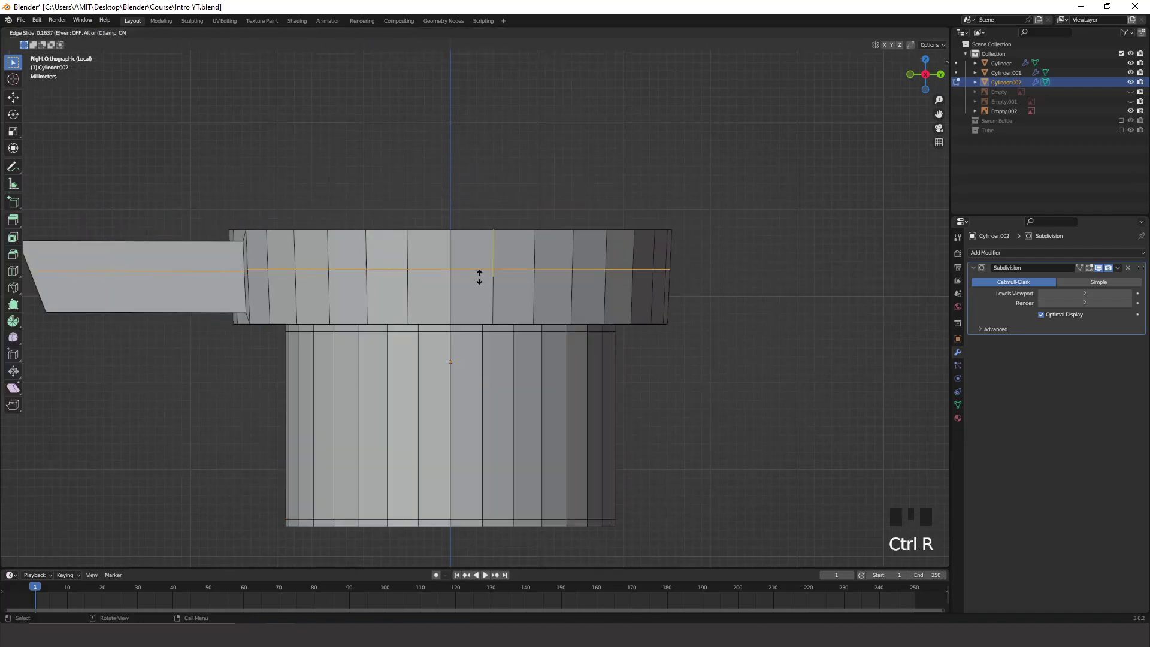
click(498, 247)
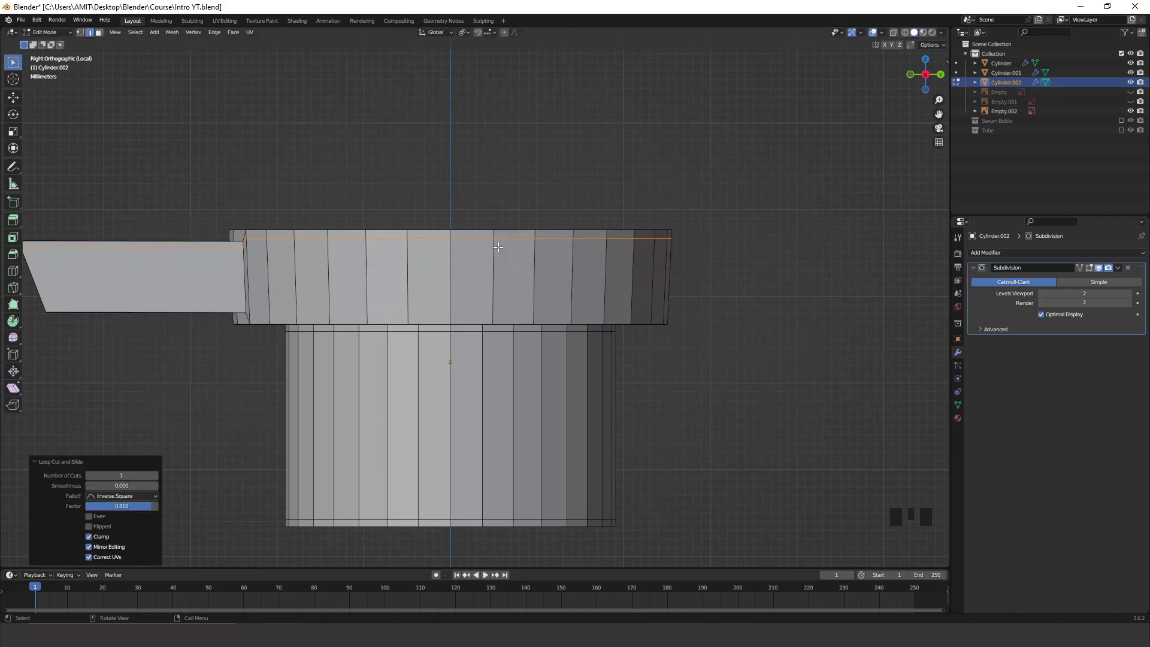
key(ctrl+r)
click(491, 258)
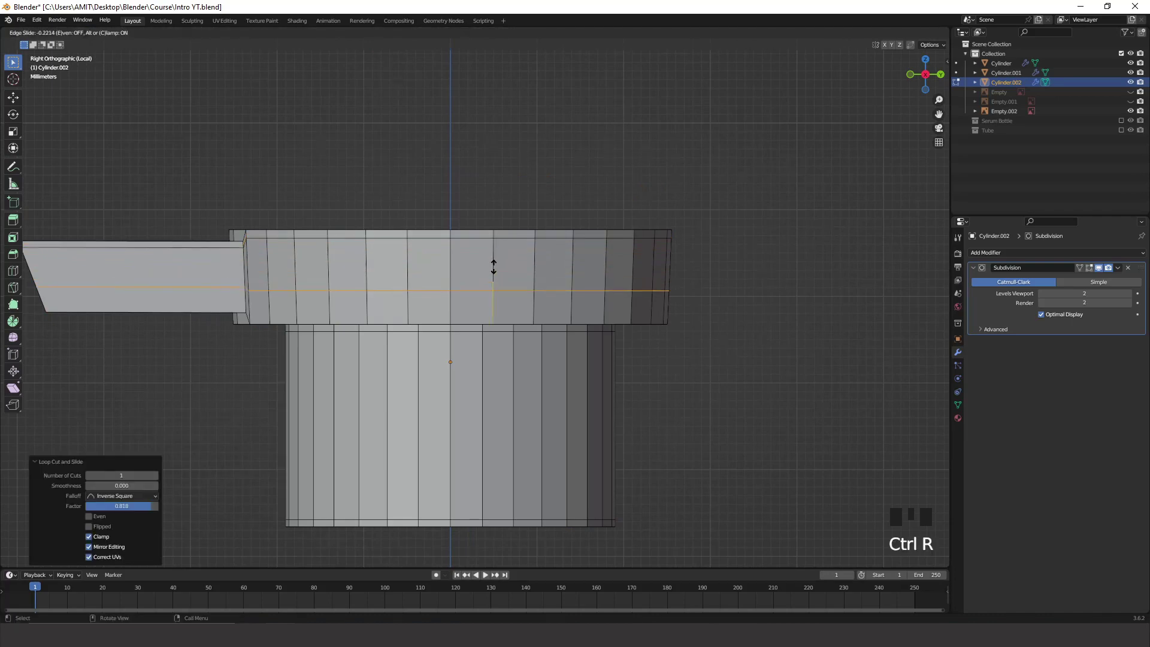
click(502, 312)
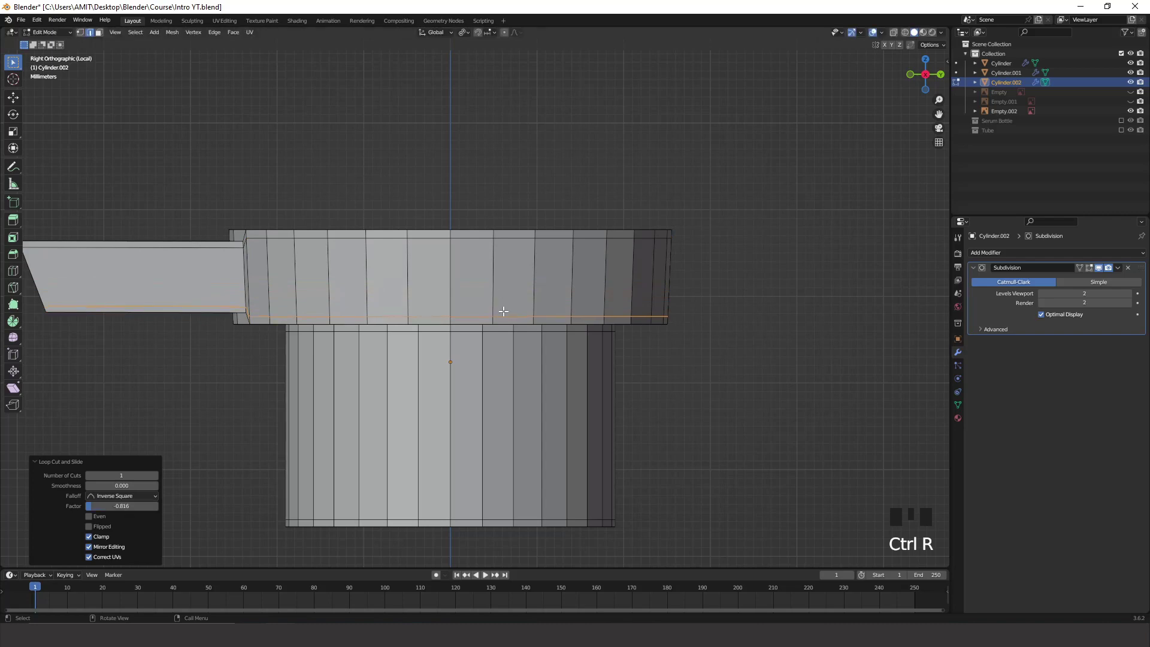
Inset the pump head's top face three times, by about 8 cm, 35 cm and 24 cm
middle_drag(502, 311, 476, 158)
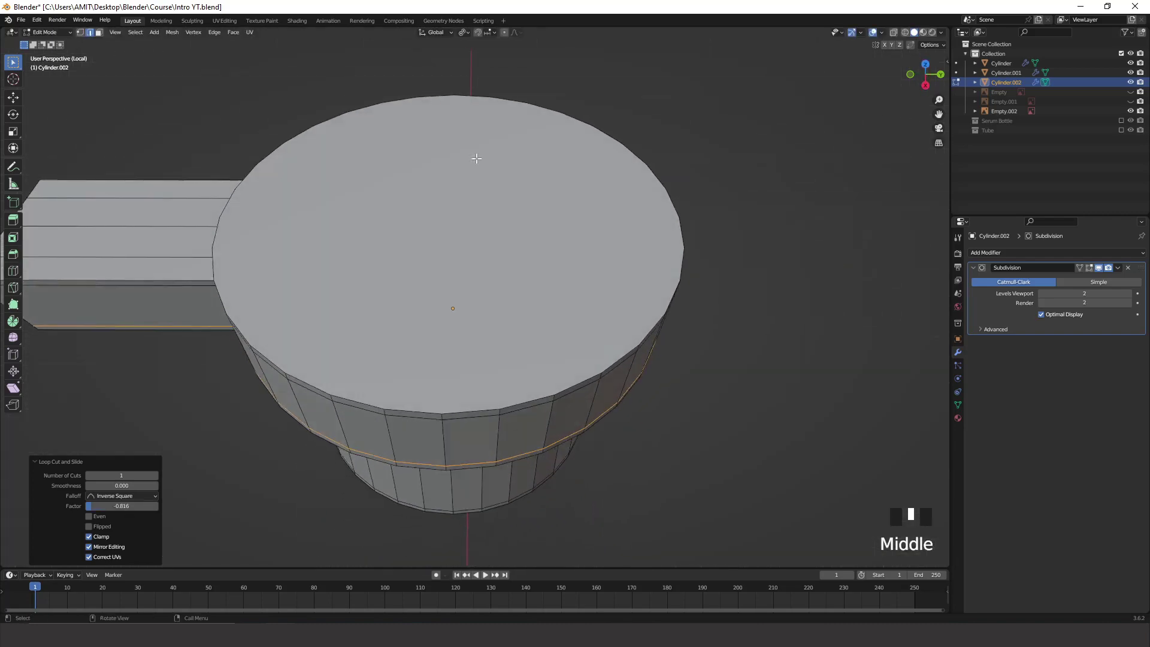
key(3)
click(474, 260)
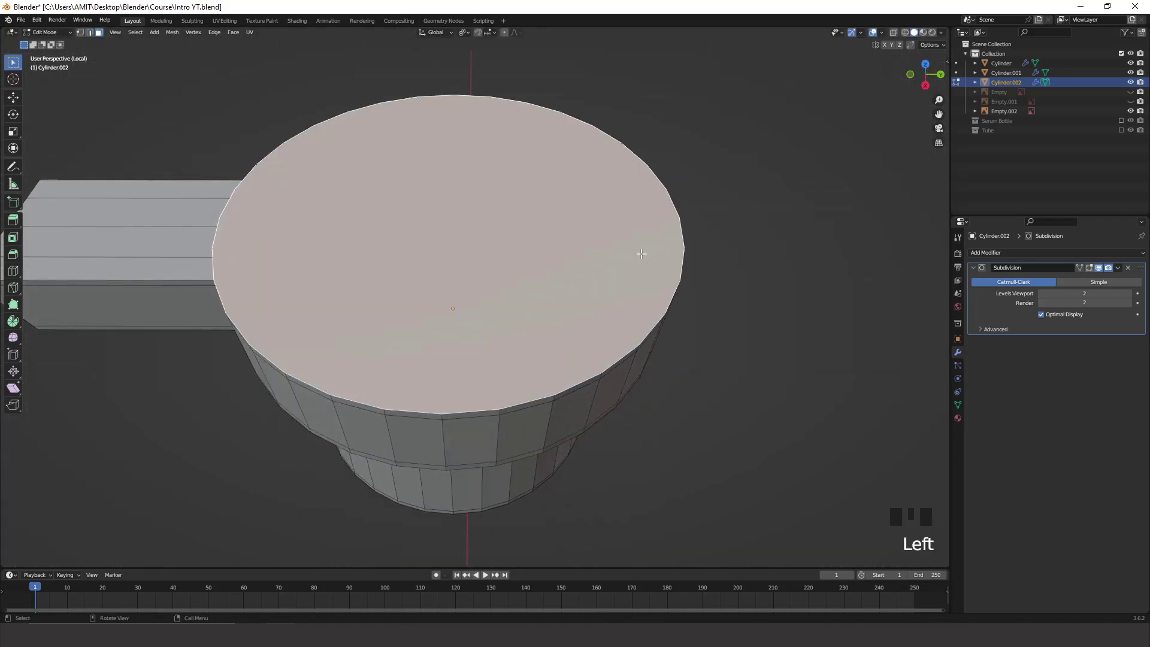
key(i)
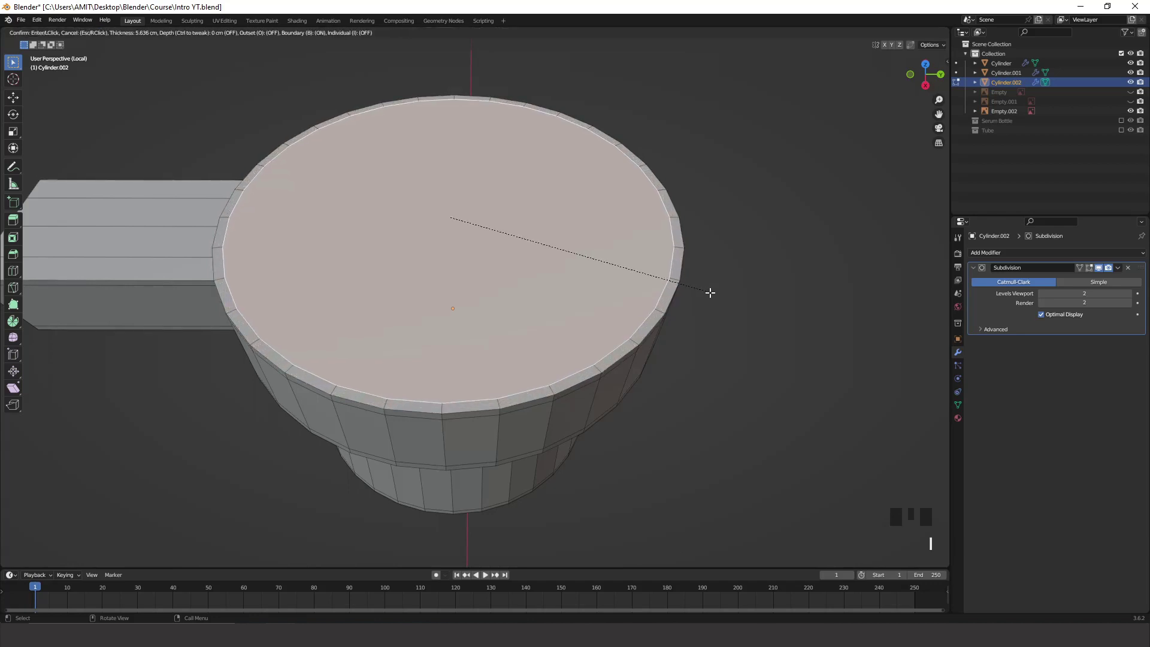
click(701, 292)
key(i)
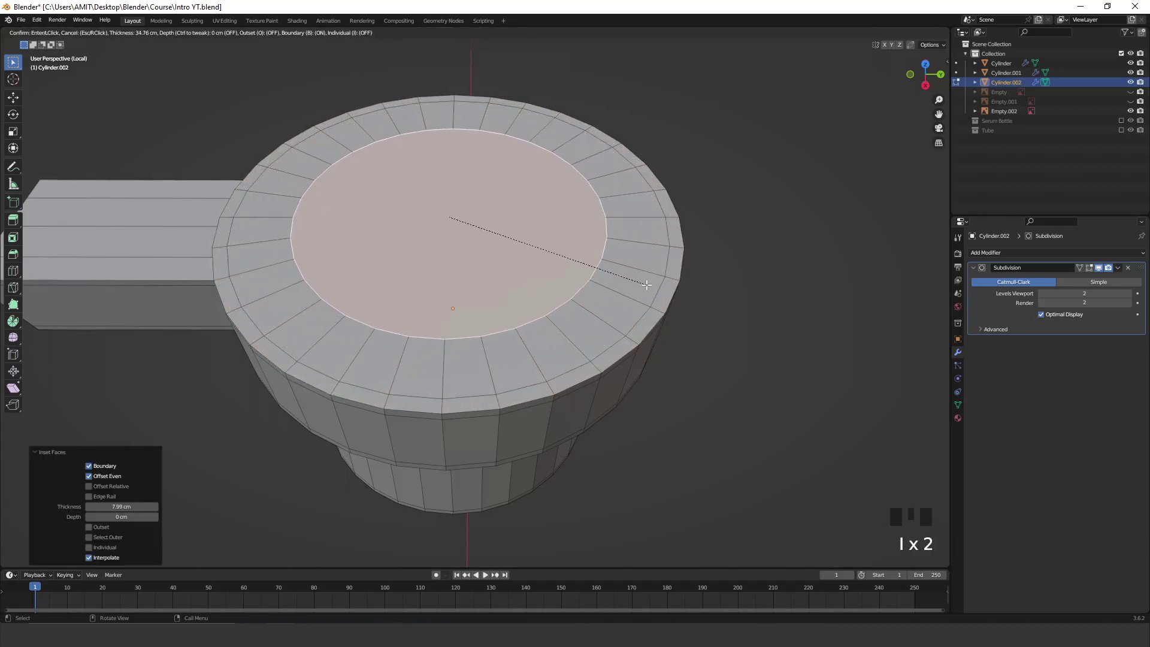
click(602, 251)
key(i)
click(631, 283)
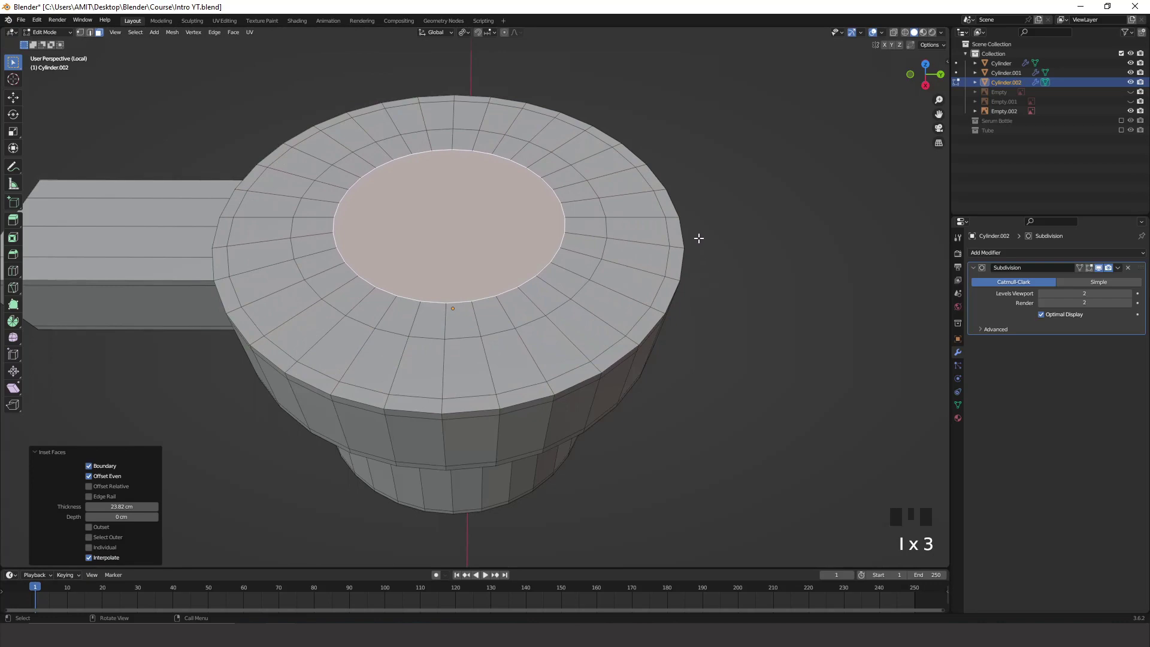
Extrude the central top face upward about 0.14 cm and inset it twice, the first time by about 11.5 cm
middle_drag(699, 238, 707, 208)
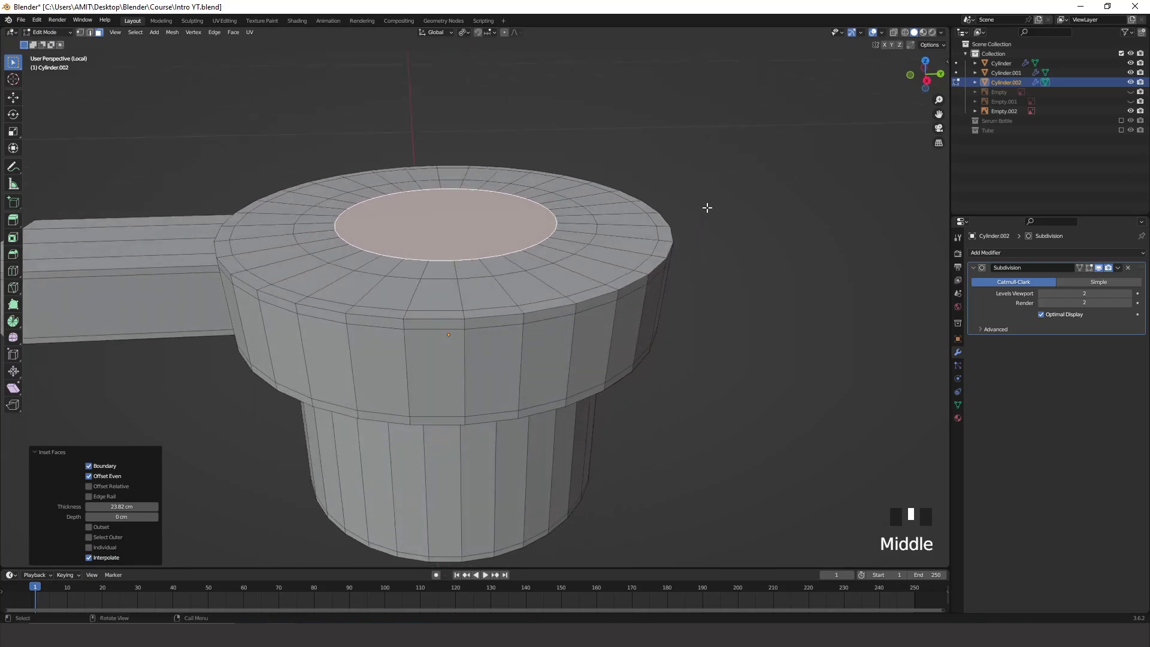
key(e)
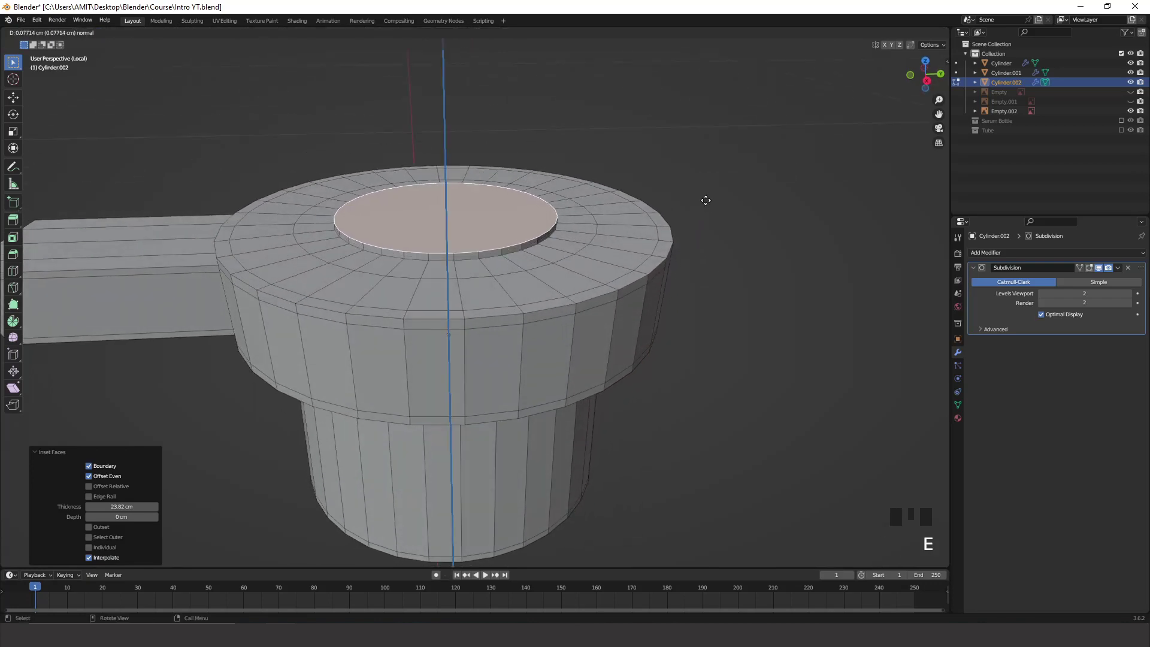
click(709, 198)
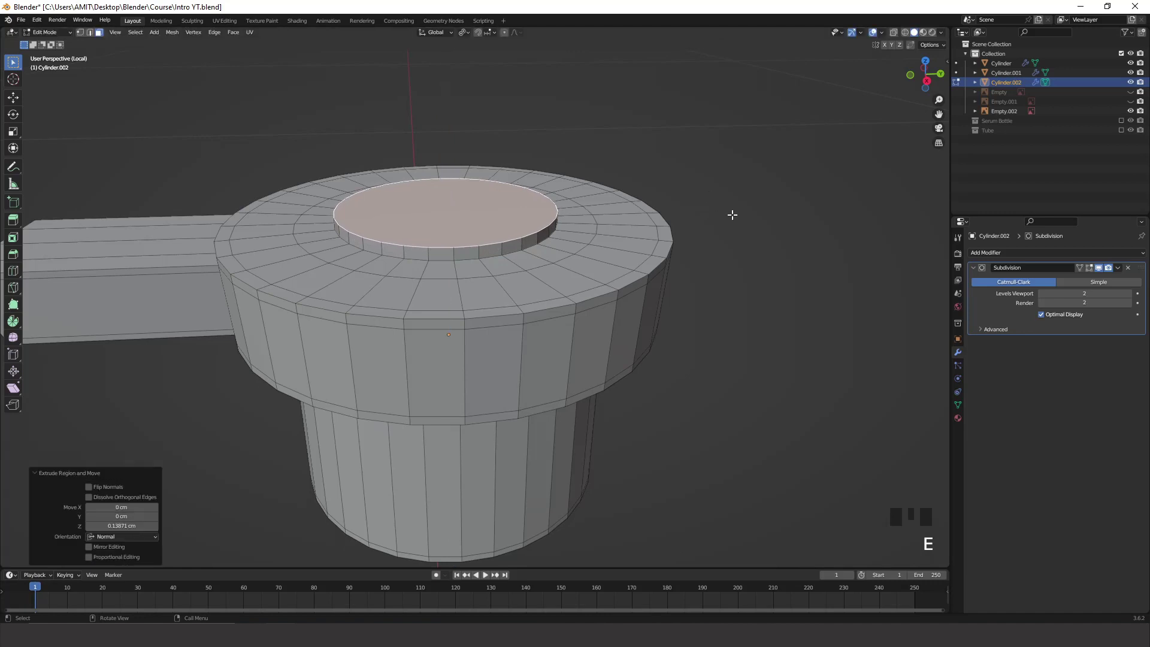
key(i)
click(711, 218)
key(i)
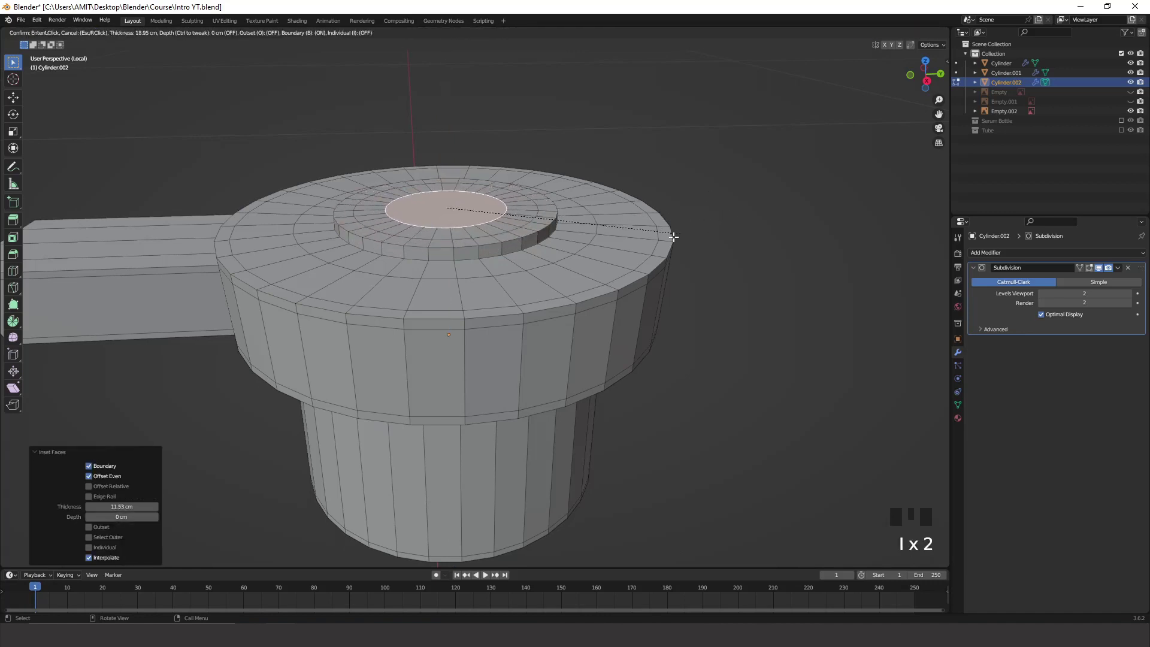
click(662, 244)
Examine the smoothed pump head's raised centre and the junction between its nozzle and wide disc
key(Tab)
middle_drag(659, 250, 792, 230)
click(695, 302)
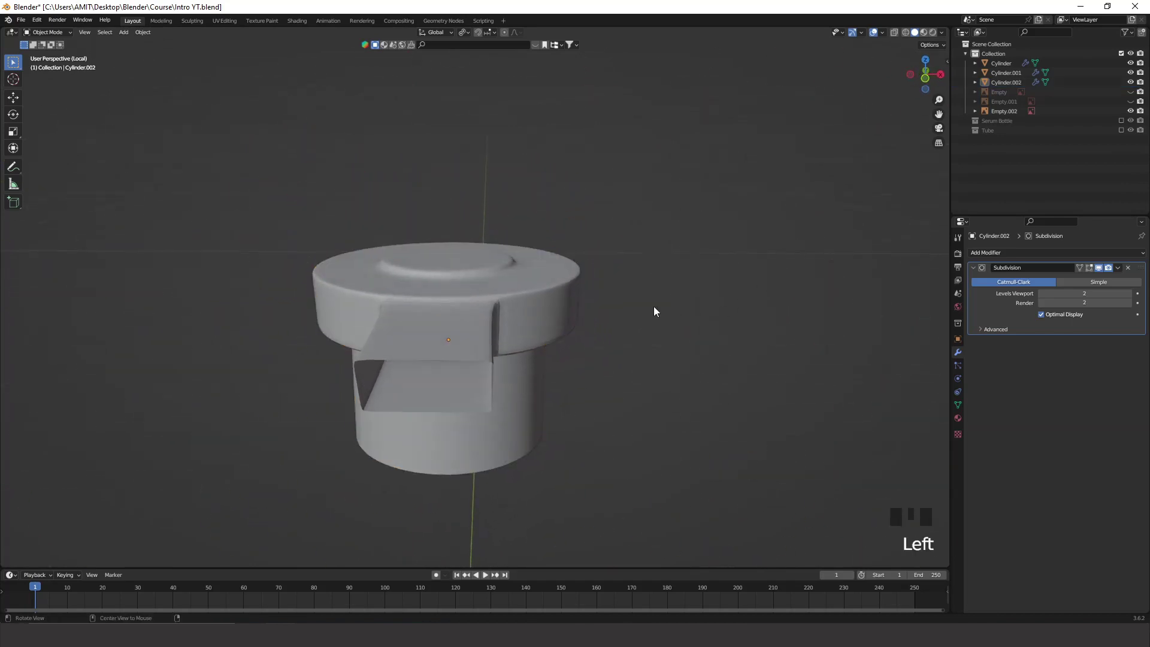
middle_drag(655, 310, 668, 268)
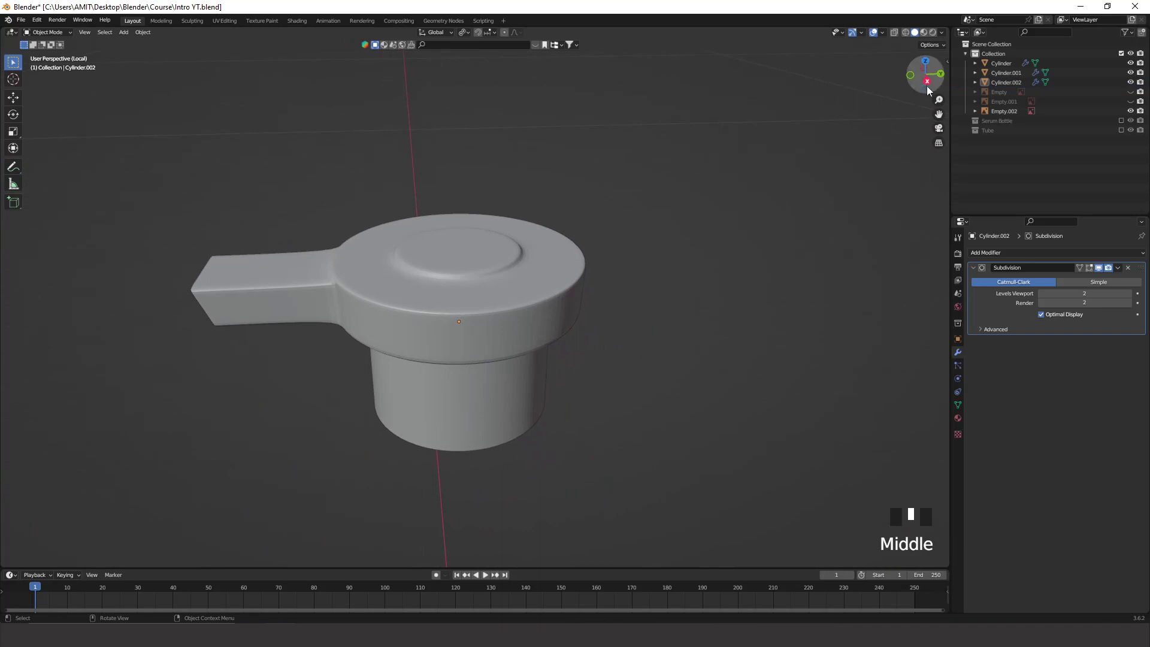
scroll(458, 310, up, 3)
shift+middle_drag(457, 311, 458, 255)
click(455, 299)
key(Tab)
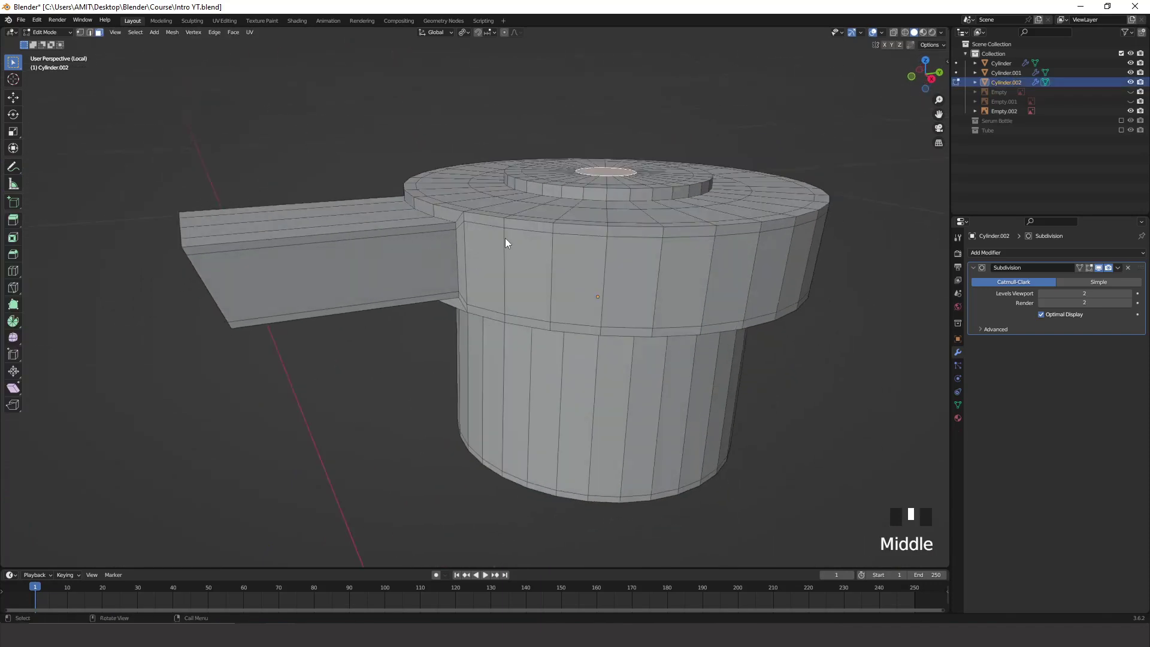
key(Tab)
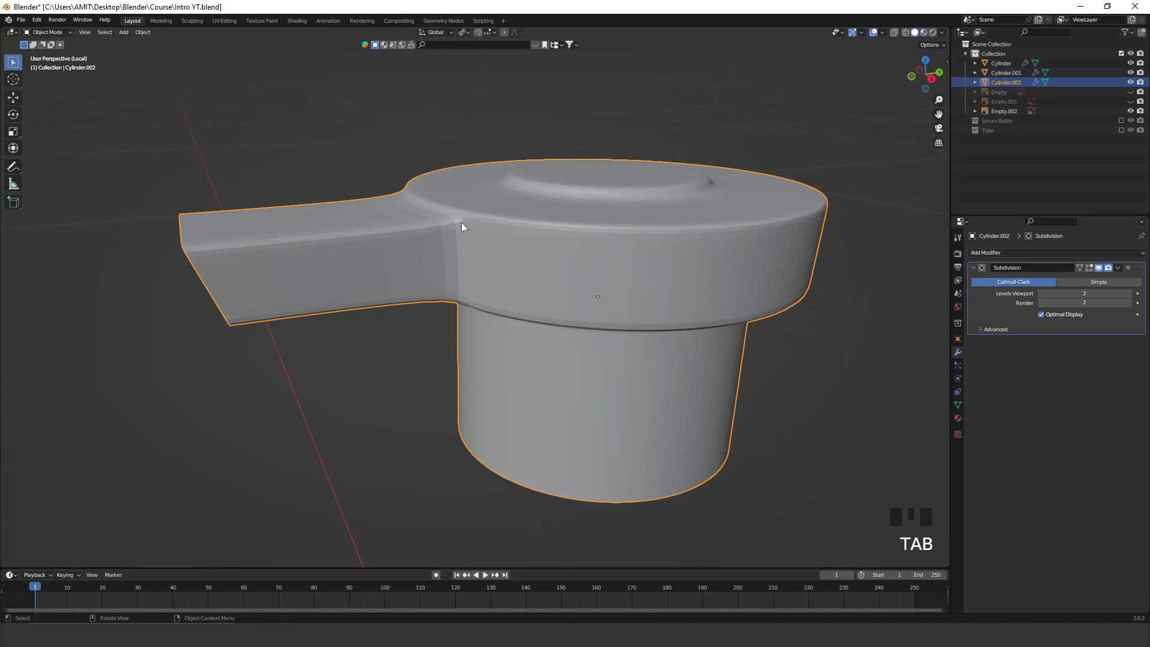
Add a loop cut around the nozzle and slide it close to where the nozzle meets the wide disc
key(Tab)
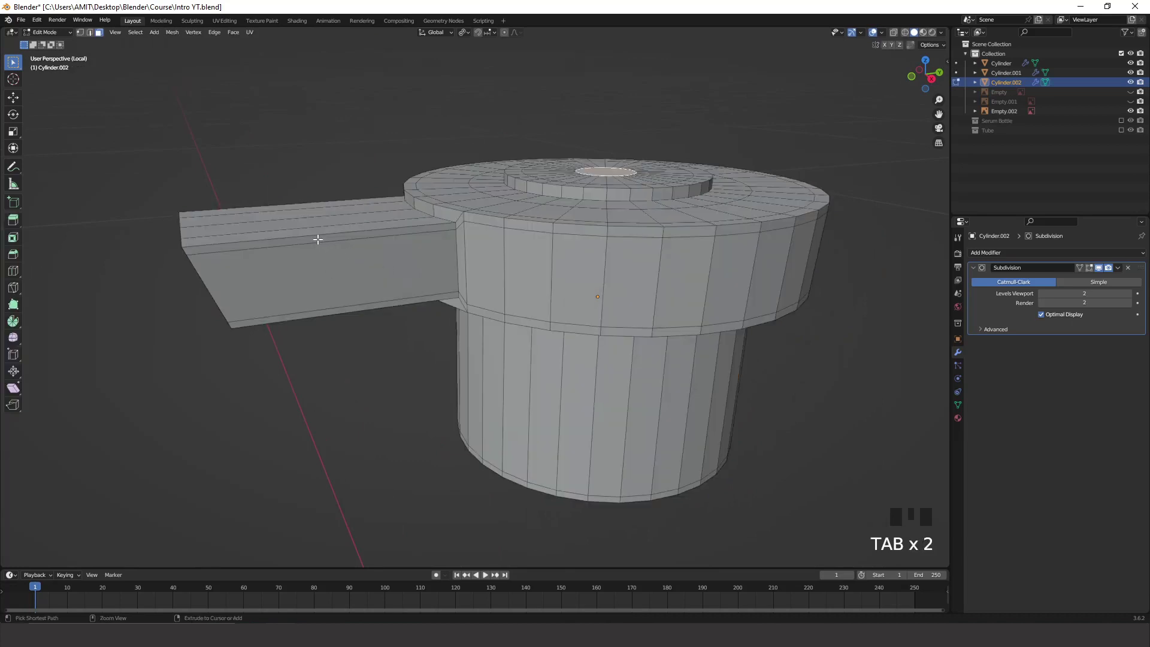
key(ctrl+r)
click(313, 236)
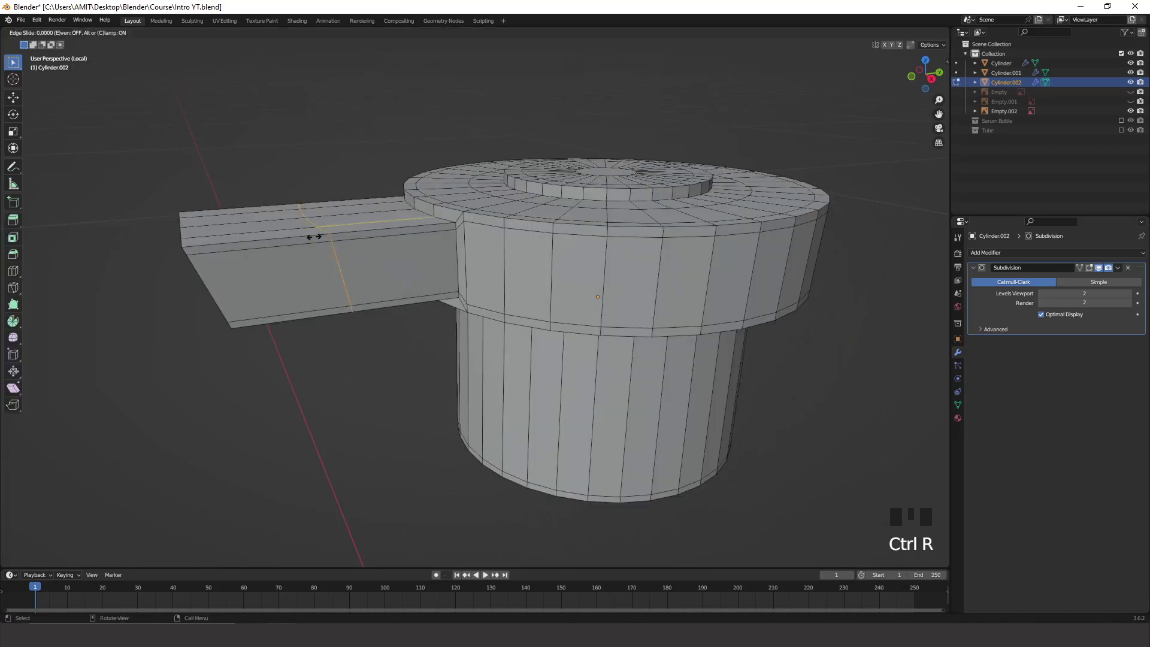
click(445, 258)
key(Tab)
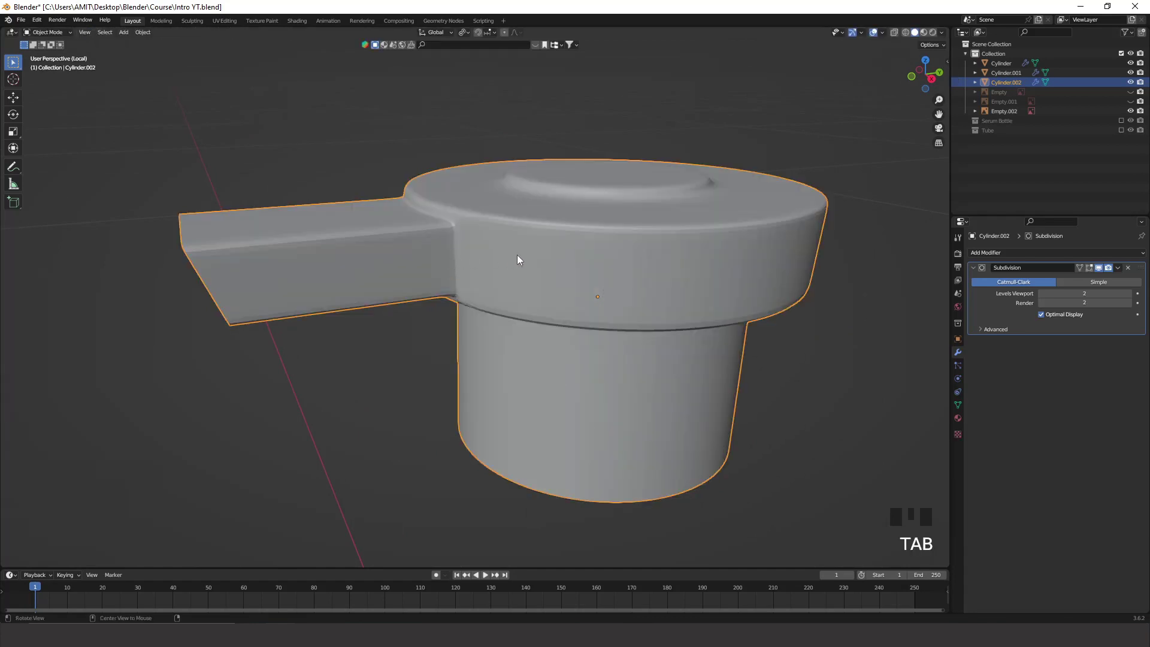
Try a loop cut at the side of the raised centre disc without sliding it, and undo it
middle_drag(517, 254, 420, 286)
scroll(516, 299, down, 5)
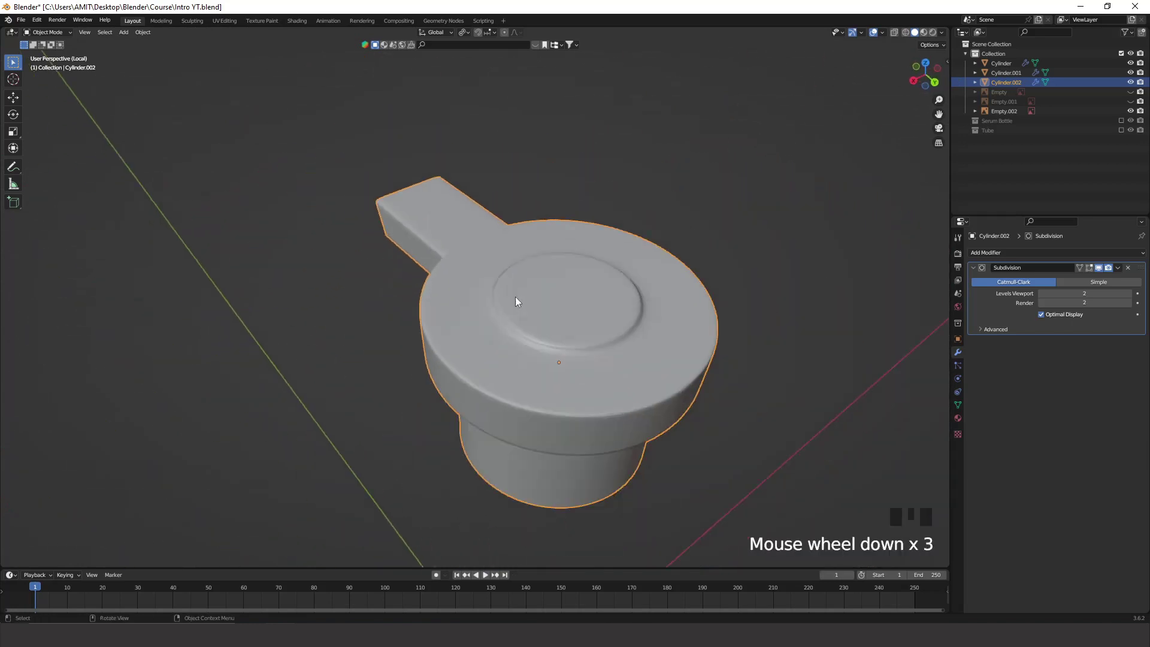
scroll(573, 310, up, 5)
shift+middle_drag(620, 321, 460, 272)
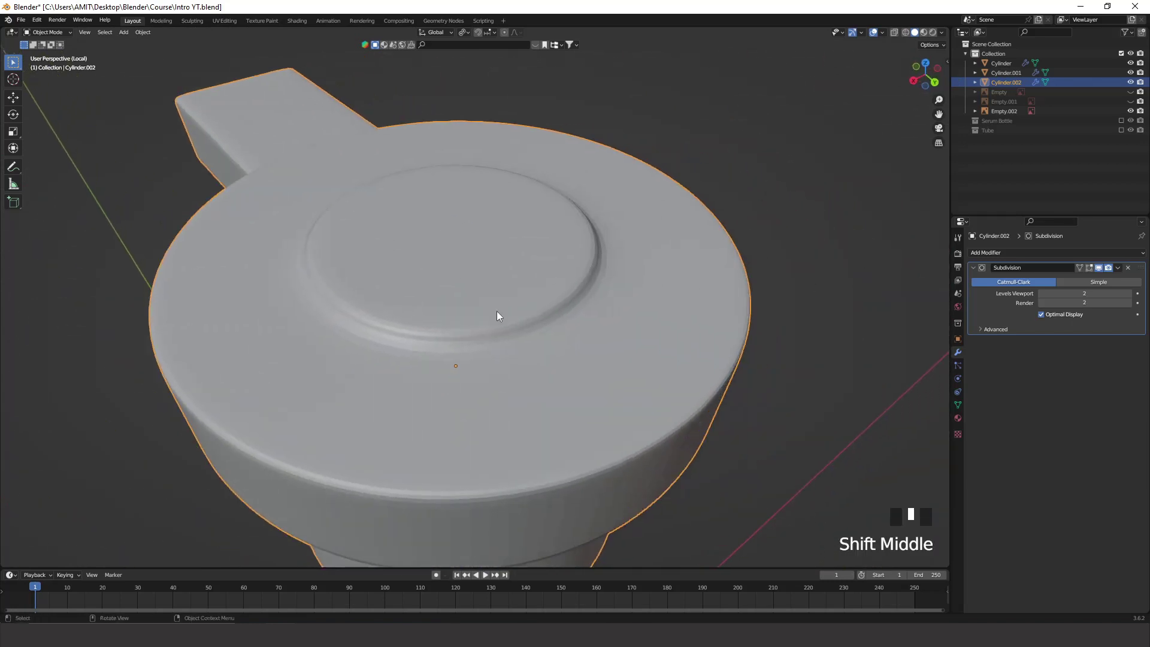
key(Tab)
key(ctrl+r)
click(491, 337)
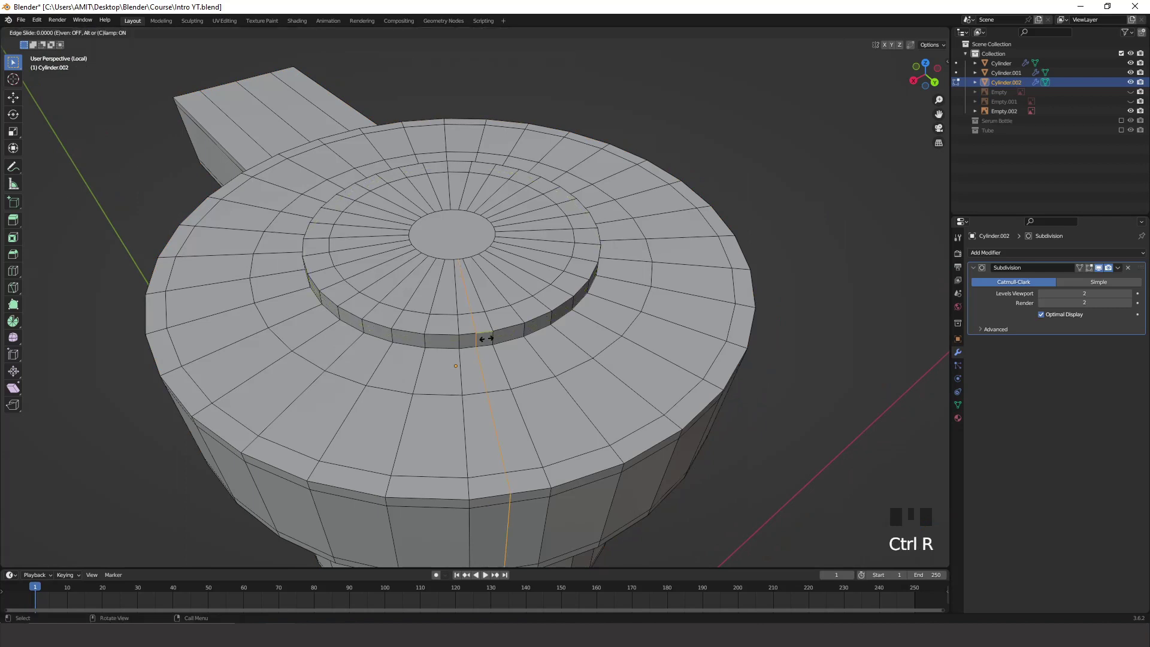
right_click(498, 338)
key(ctrl+z)
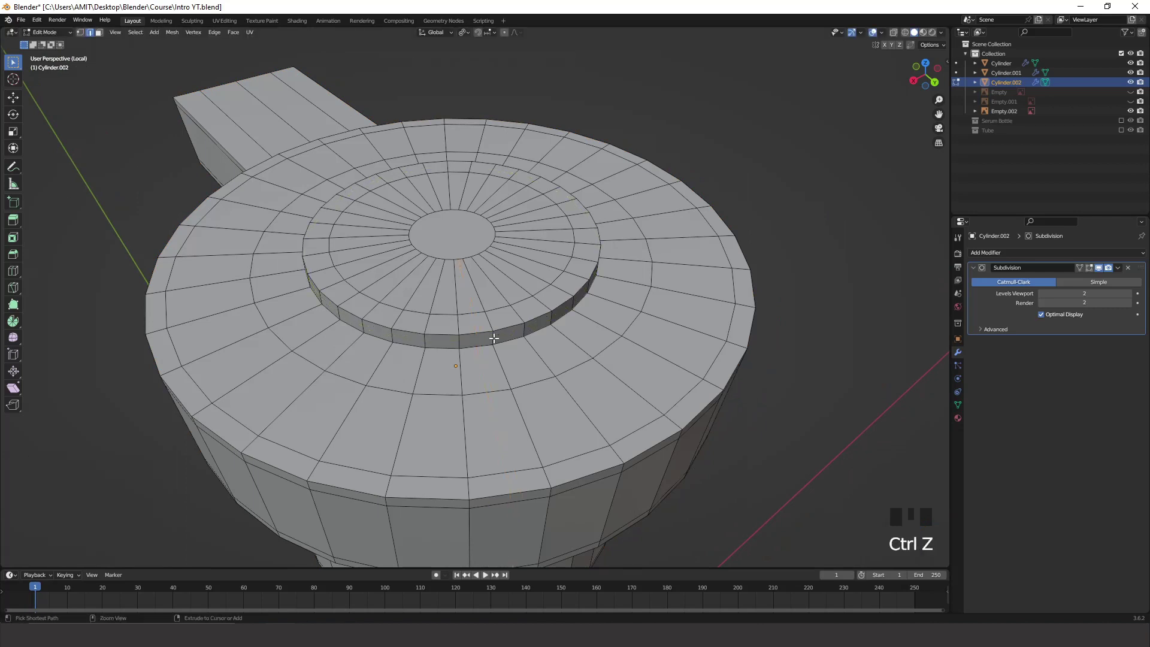
Add a centred loop cut around the side wall of the pump head's raised centre disc and return to Object Mode
key(ctrl+r)
click(494, 338)
right_click(494, 338)
key(Tab)
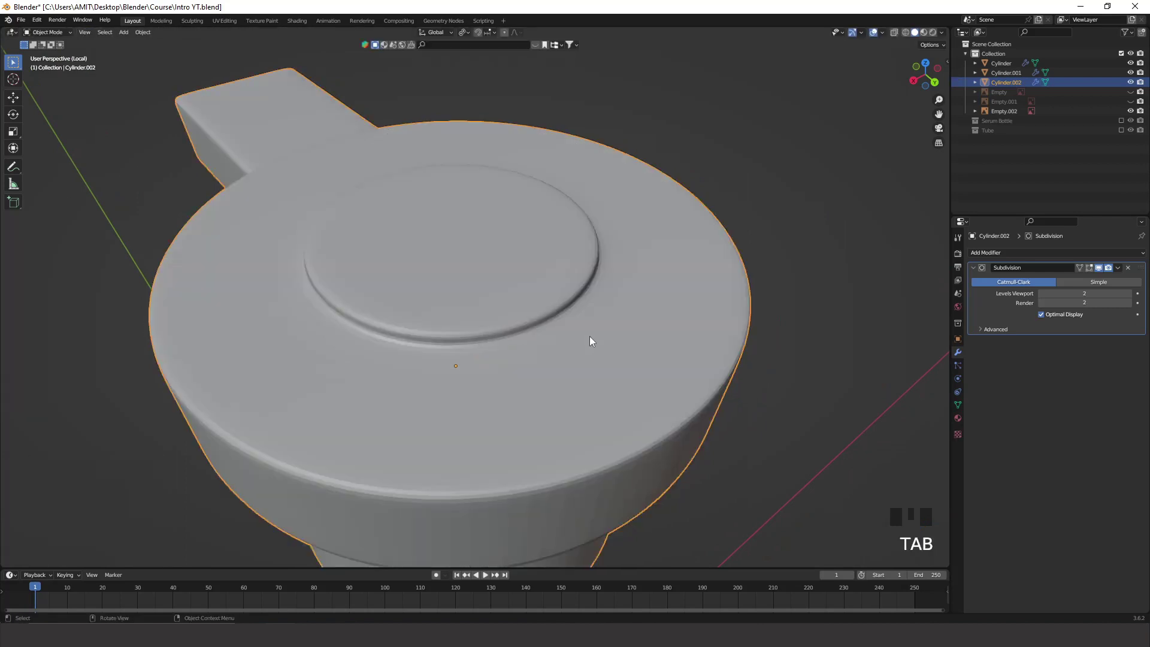
Return from the isolated pump head to the whole scene in right orthographic view
scroll(587, 337, down, 4)
middle_drag(587, 336, 605, 312)
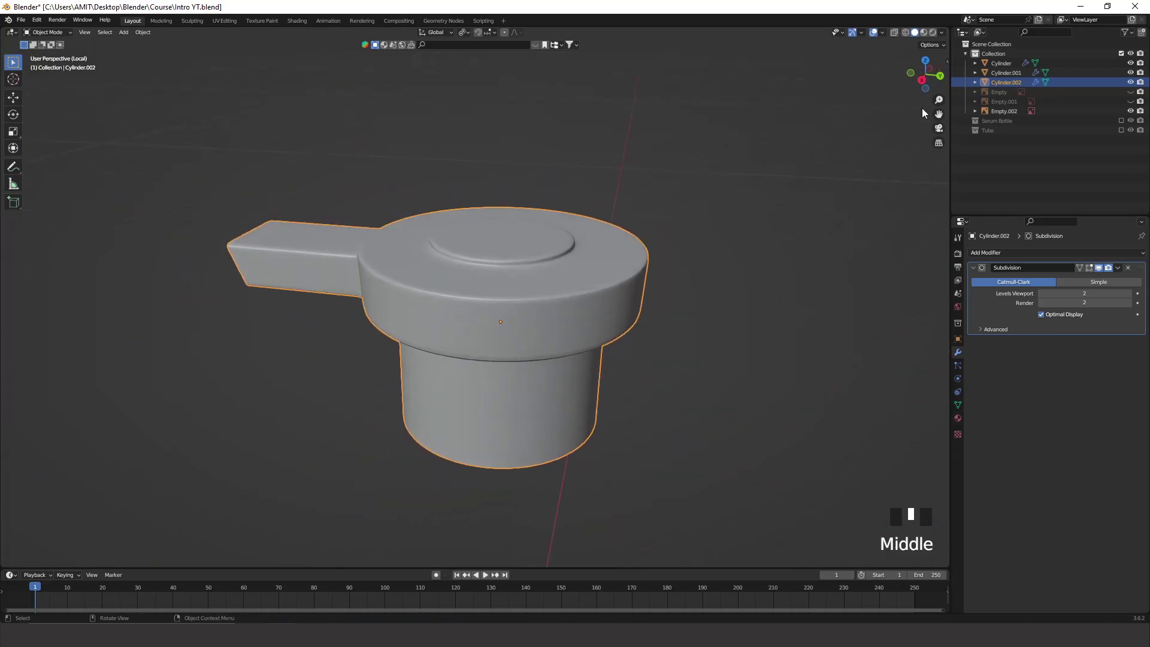
click(922, 80)
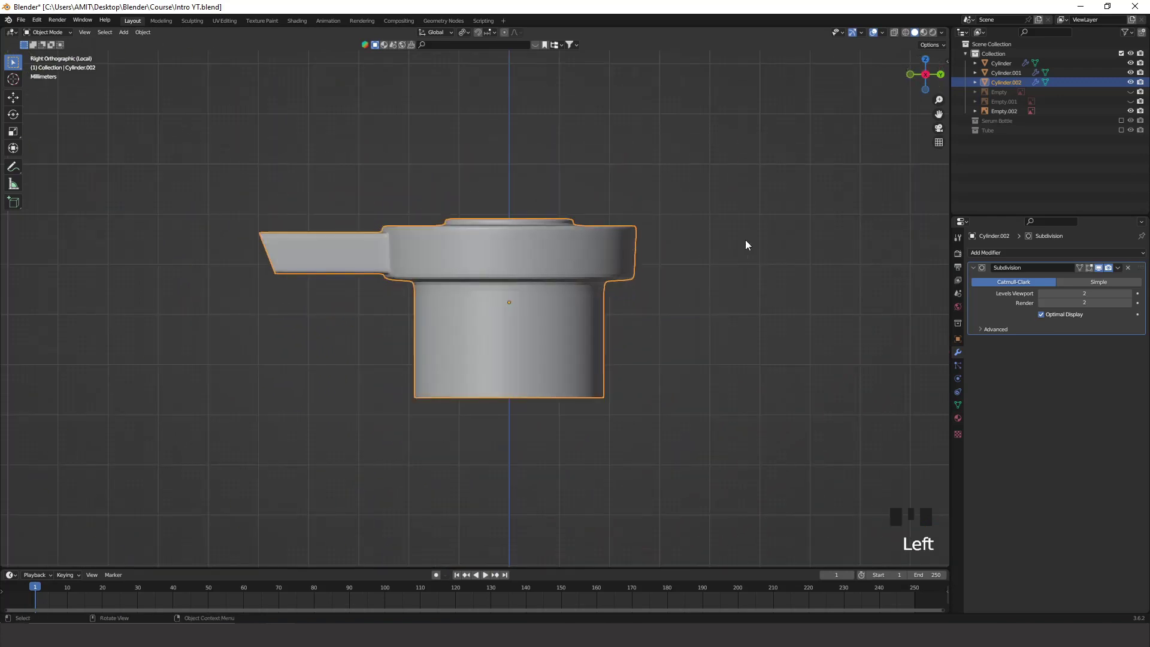
key(KP_Divide)
click(745, 239)
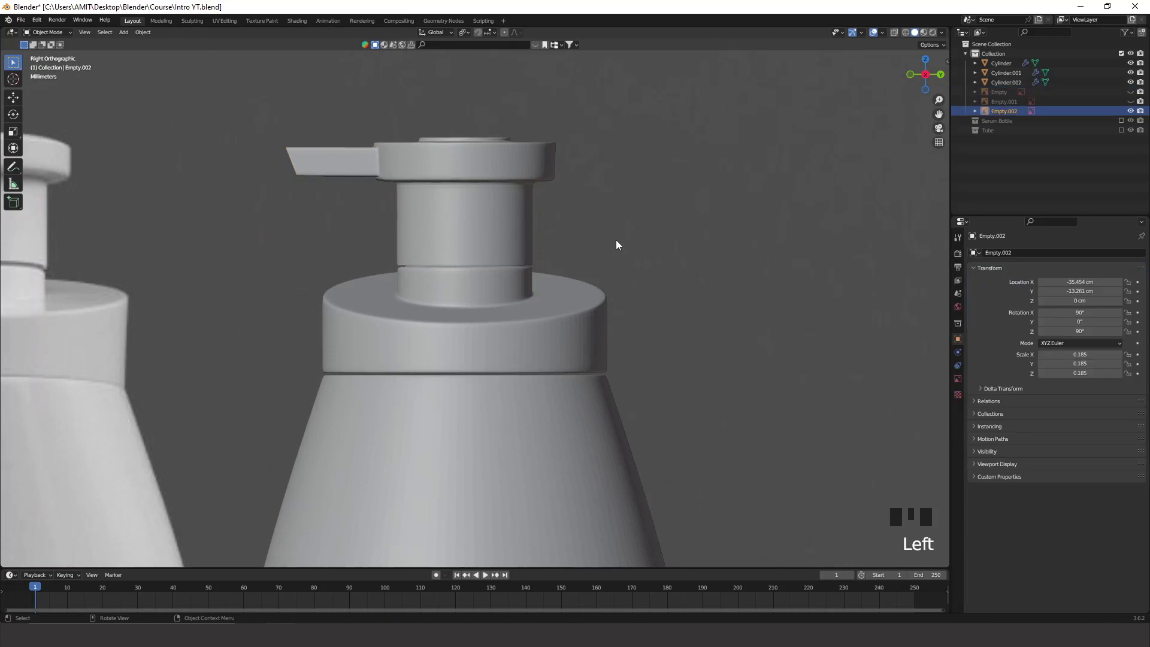
Compare the modelled pump head, cap and bottle shape with the reference image from the right side
scroll(575, 231, down, 3)
shift+middle_drag(541, 220, 559, 318)
scroll(509, 336, up, 4)
click(511, 340)
scroll(706, 319, down, 4)
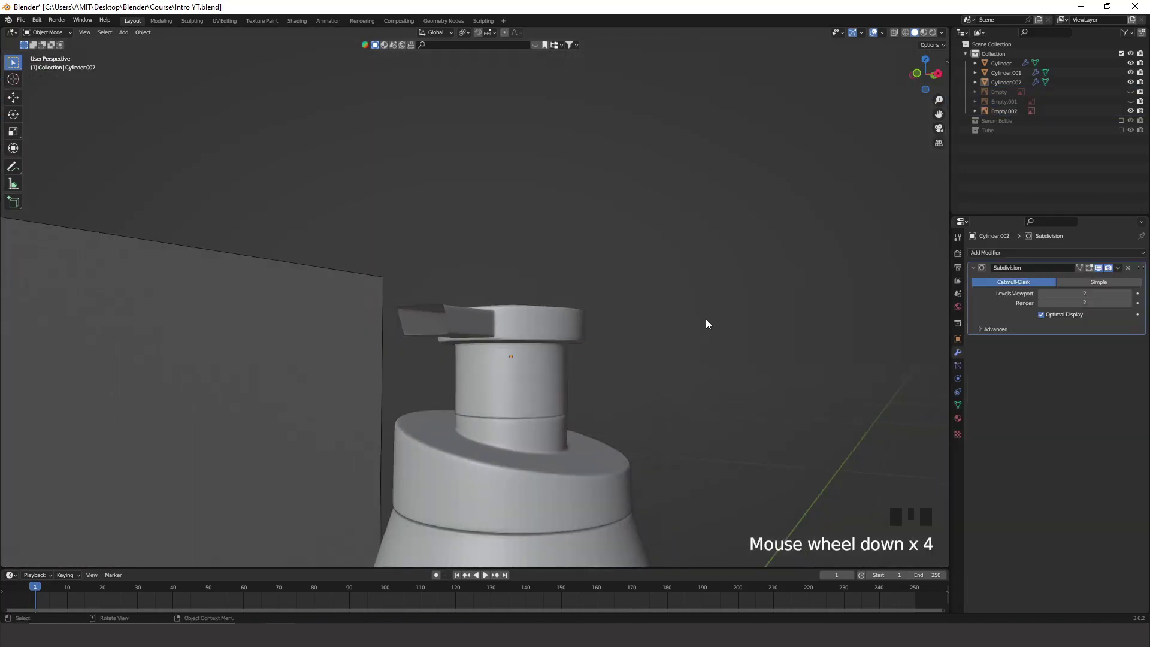
middle_drag(705, 318, 617, 343)
click(922, 80)
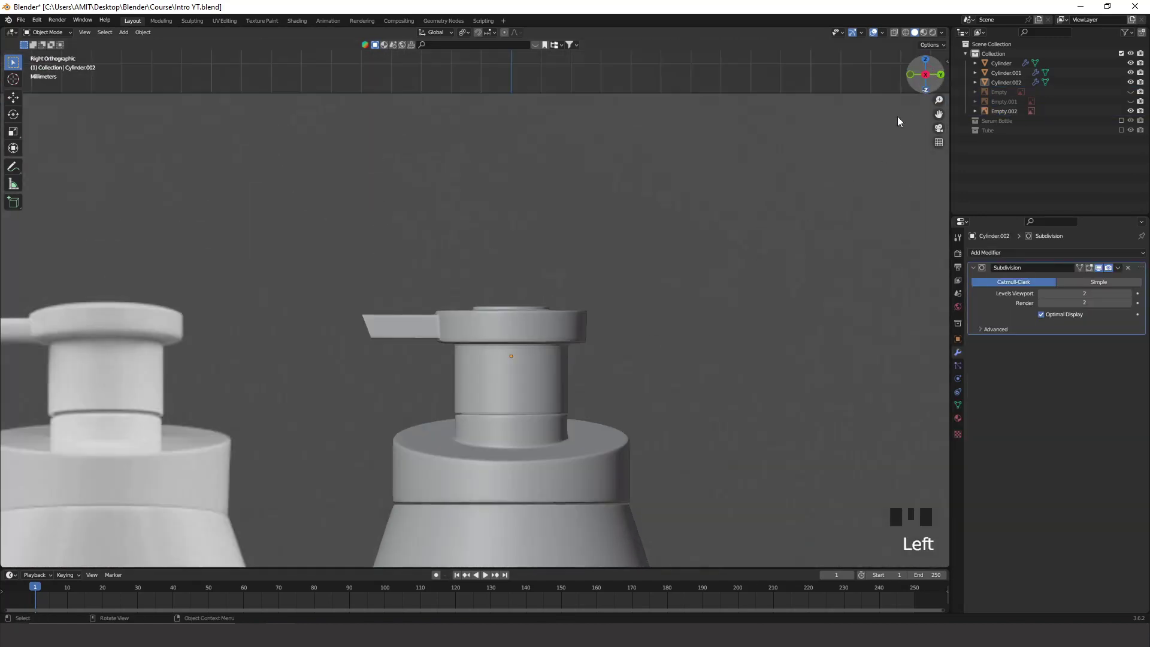
shift+middle_drag(555, 511, 551, 387)
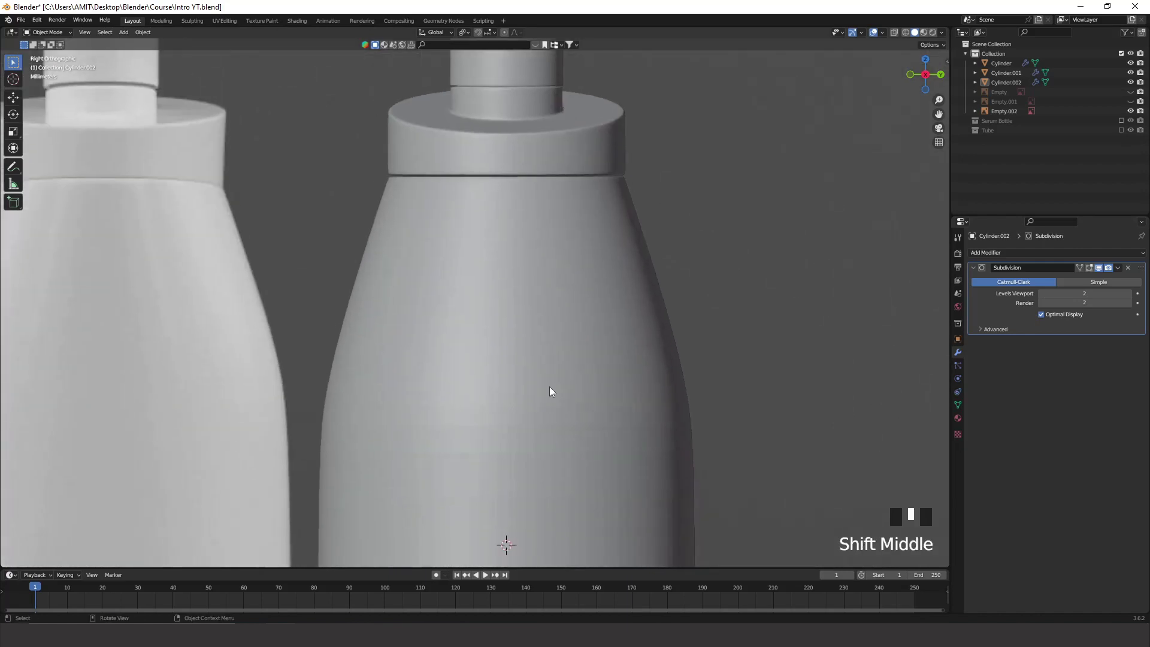
Apply Shade Smooth to the bottle body
click(551, 387)
scroll(530, 360, down, 4)
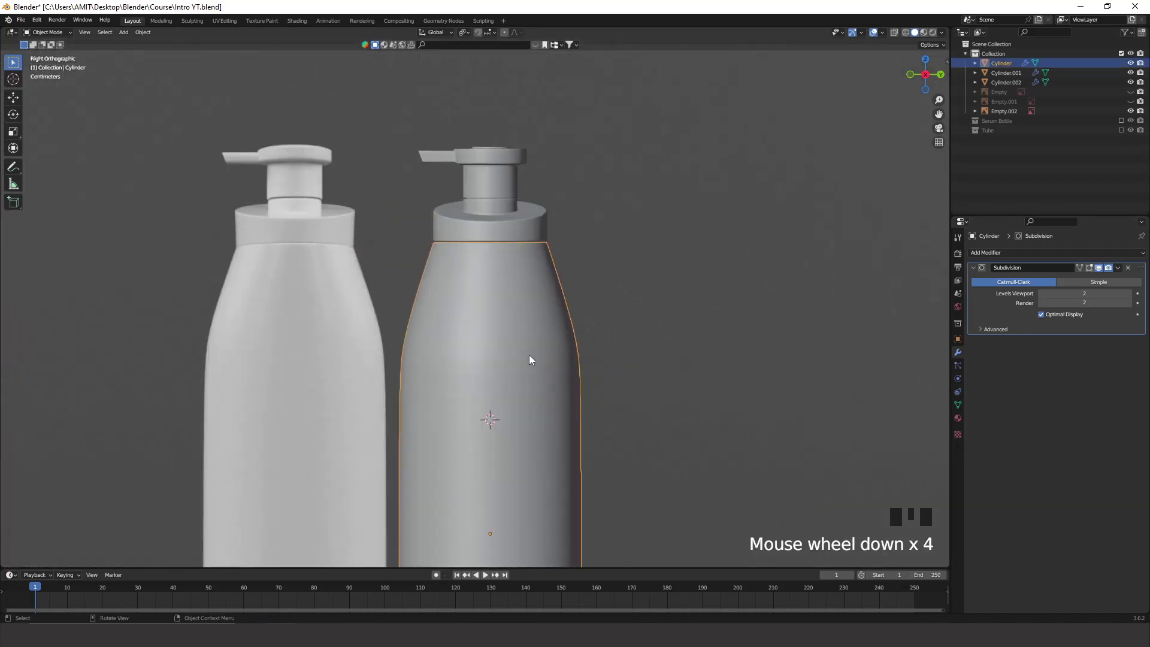
right_click(498, 346)
click(498, 345)
scroll(575, 289, up, 5)
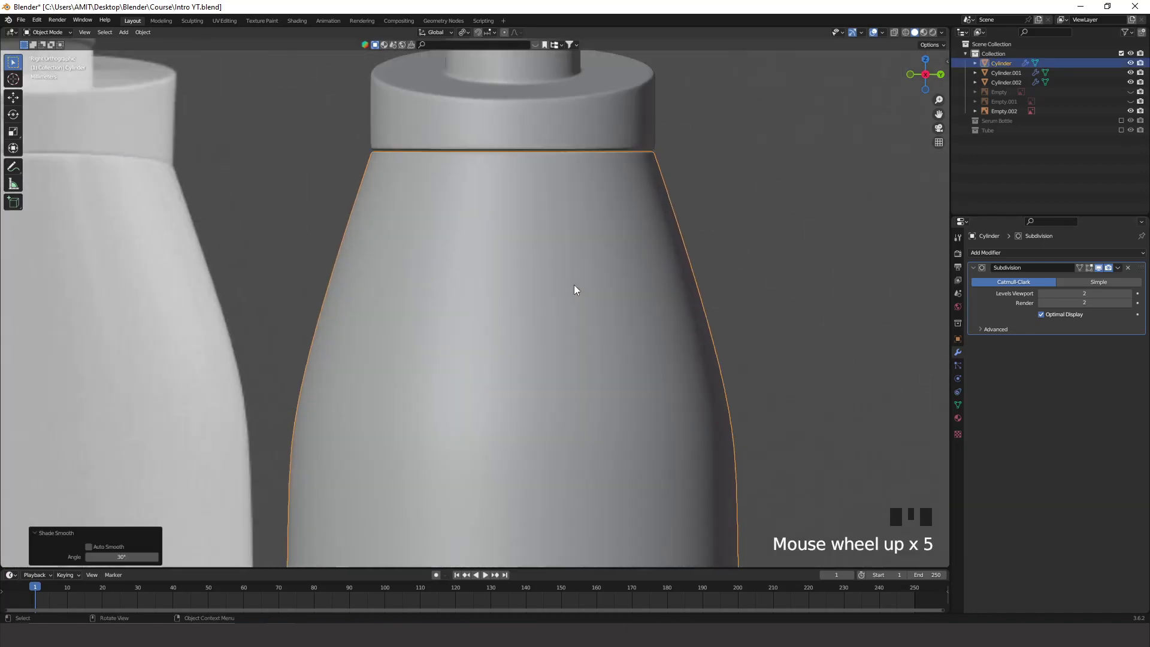
Apply Shade Smooth to the wide cap at the top of the bottle body
scroll(509, 160, up, 4)
shift+middle_drag(532, 172, 501, 437)
shift+middle_drag(502, 254, 502, 330)
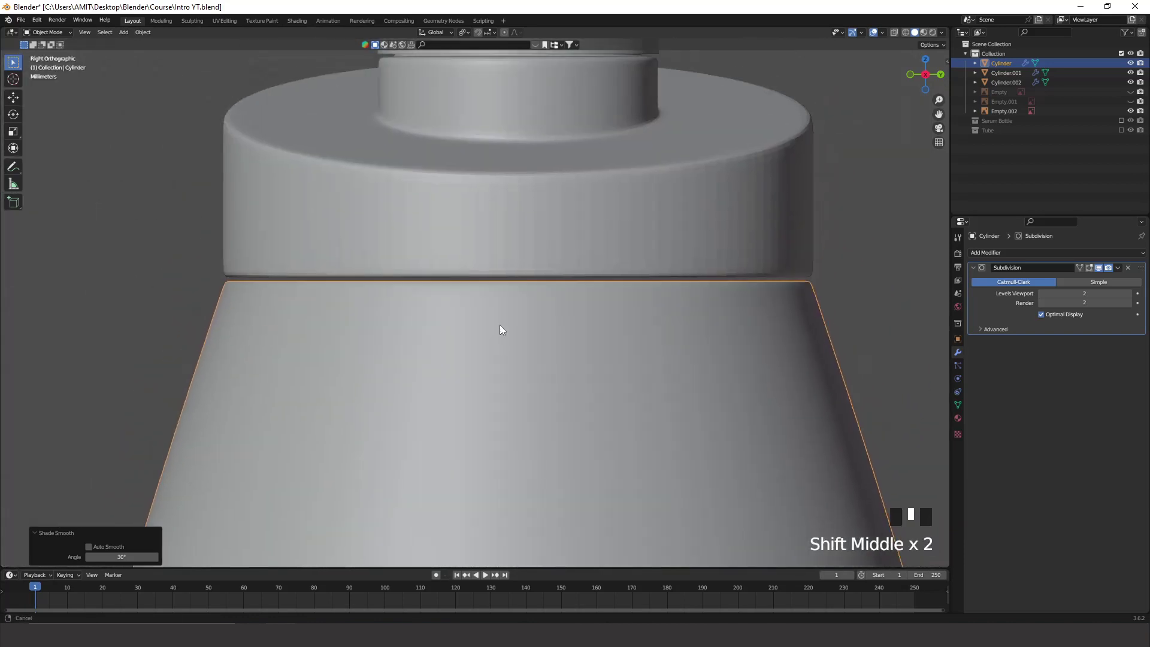
click(531, 246)
right_click(539, 233)
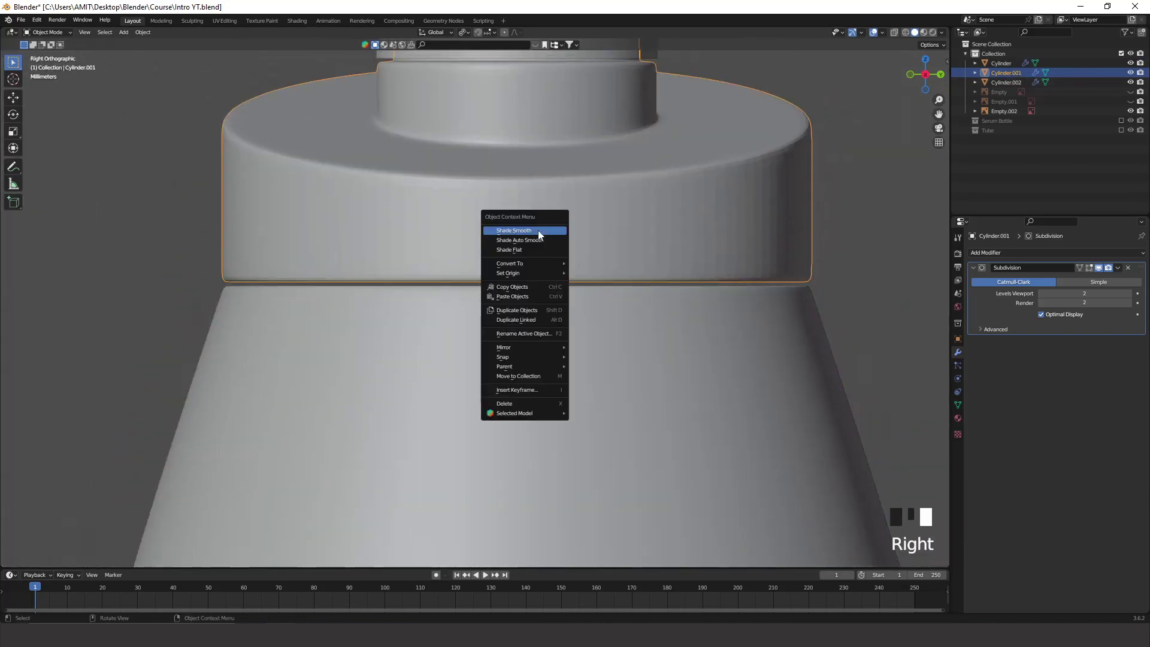
click(539, 234)
Apply Shade Smooth to the pump head
shift+middle_drag(636, 338, 561, 262)
click(555, 232)
right_click(554, 228)
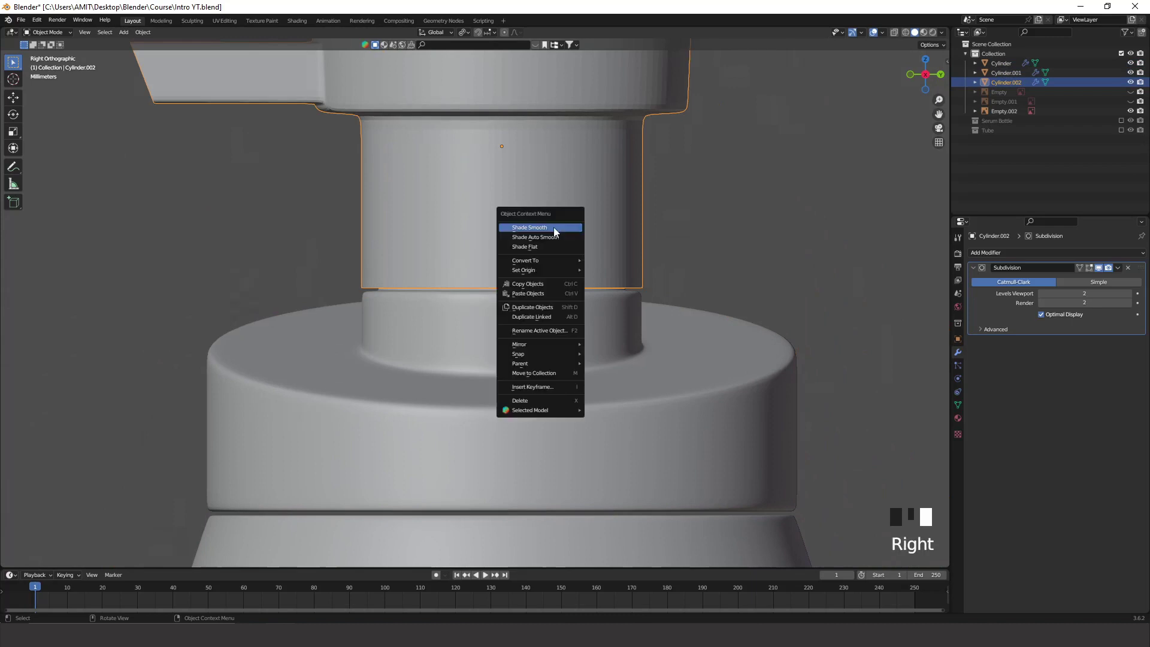
click(554, 228)
Move the cap down about 0.036 cm along Z to narrow the gap above the bottle body
click(592, 471)
shift+middle_drag(568, 370, 543, 234)
key(g)
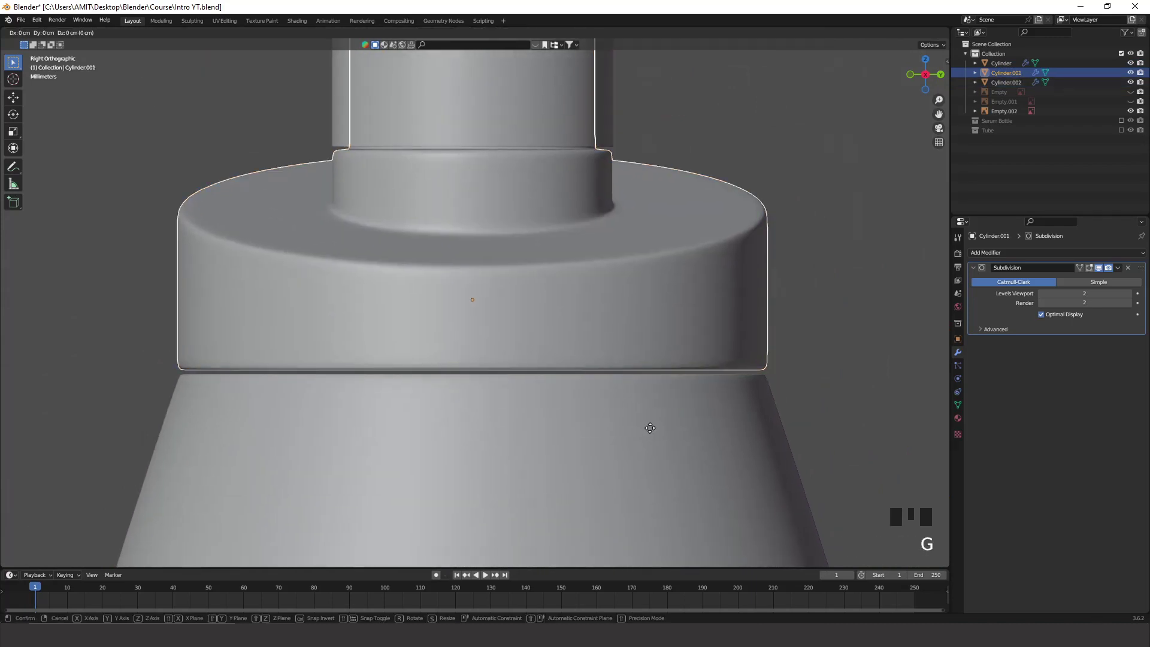
click(662, 450)
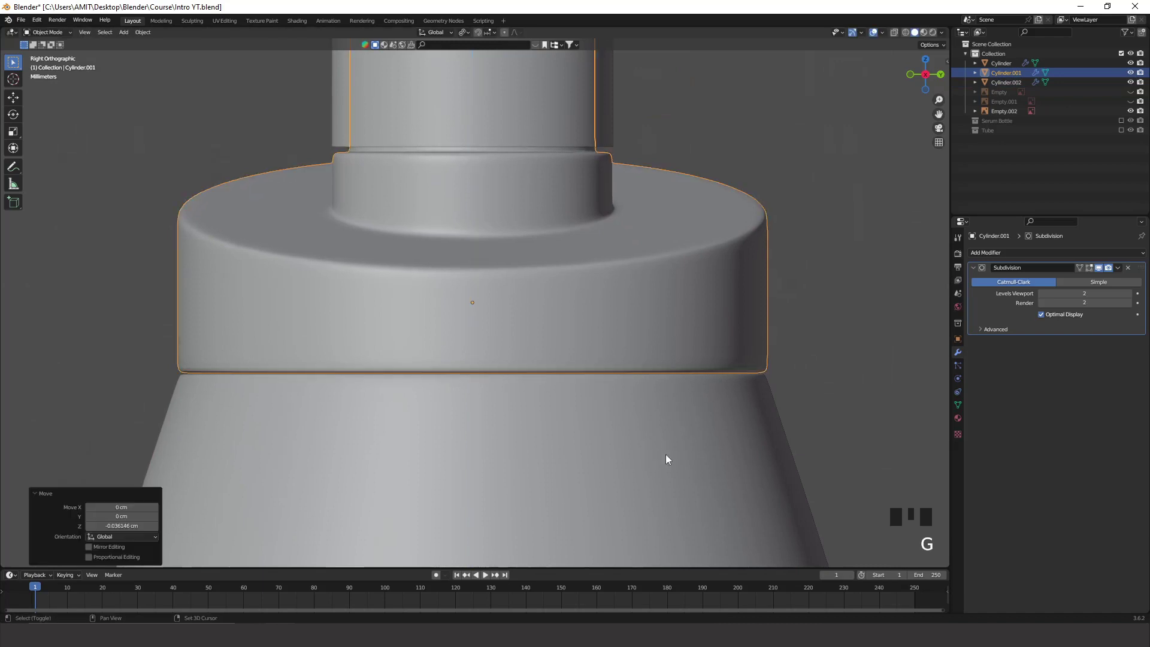
click(811, 390)
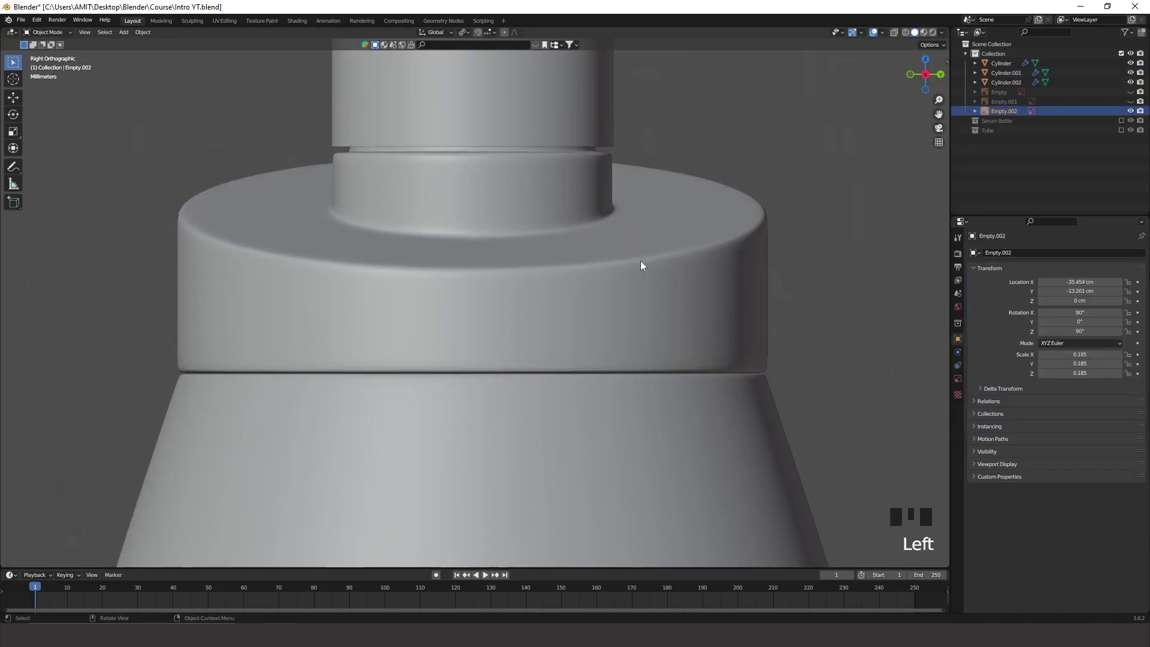
Lower the pump head about 0.049 cm along Z toward the cap's neck
shift+middle_drag(641, 262, 623, 437)
click(608, 287)
key(g)
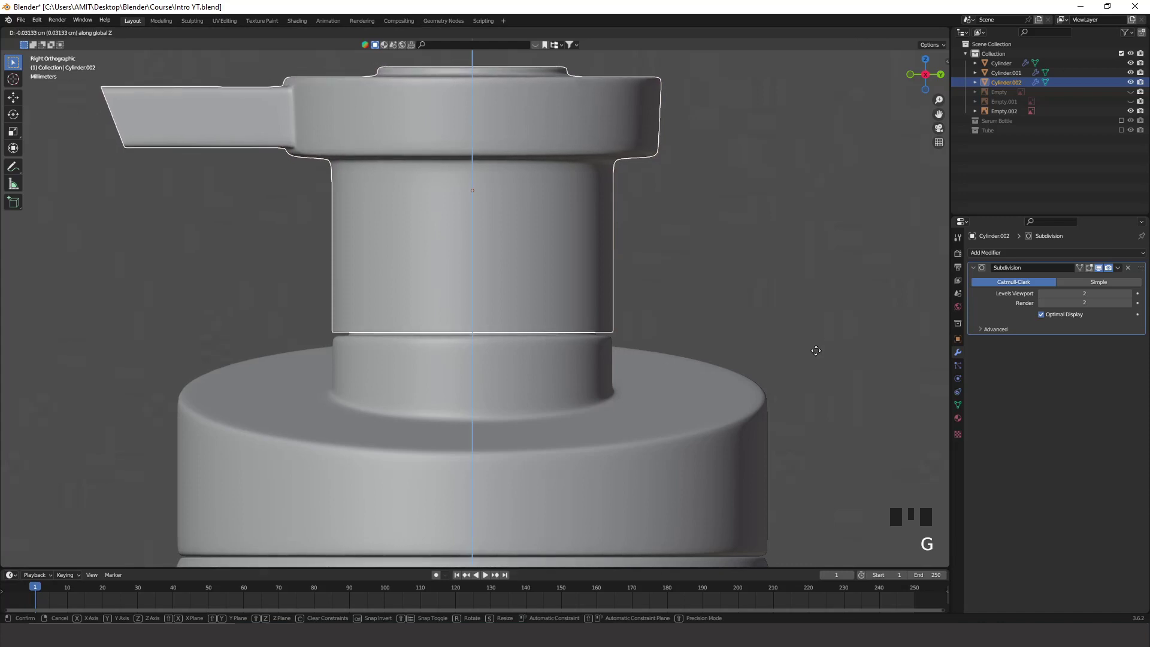
click(817, 363)
scroll(814, 366, down, 6)
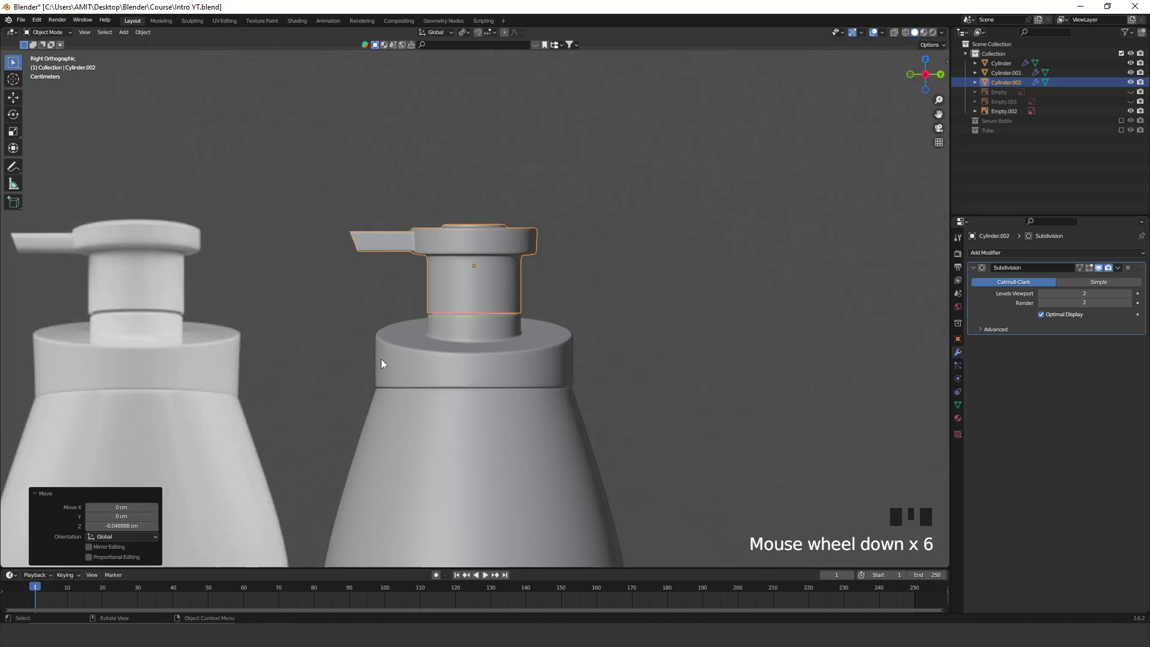
click(339, 313)
Scale the pump head by about 1.02 in X and Y, keeping its height locked
scroll(441, 348, up, 4)
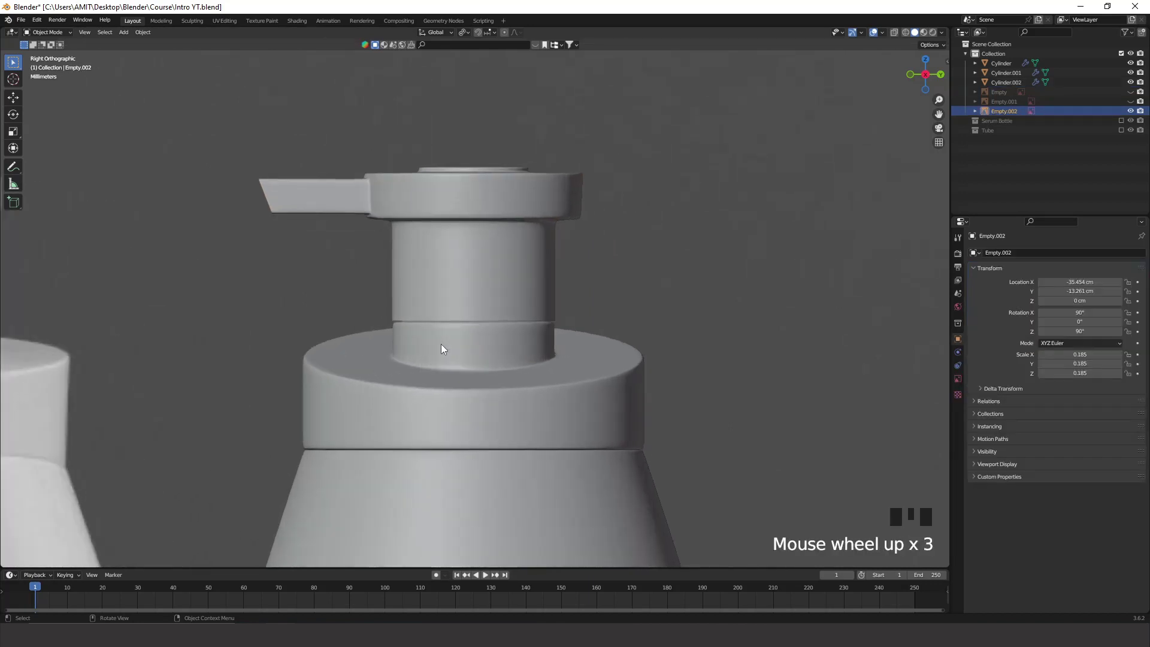
click(526, 287)
key(s)
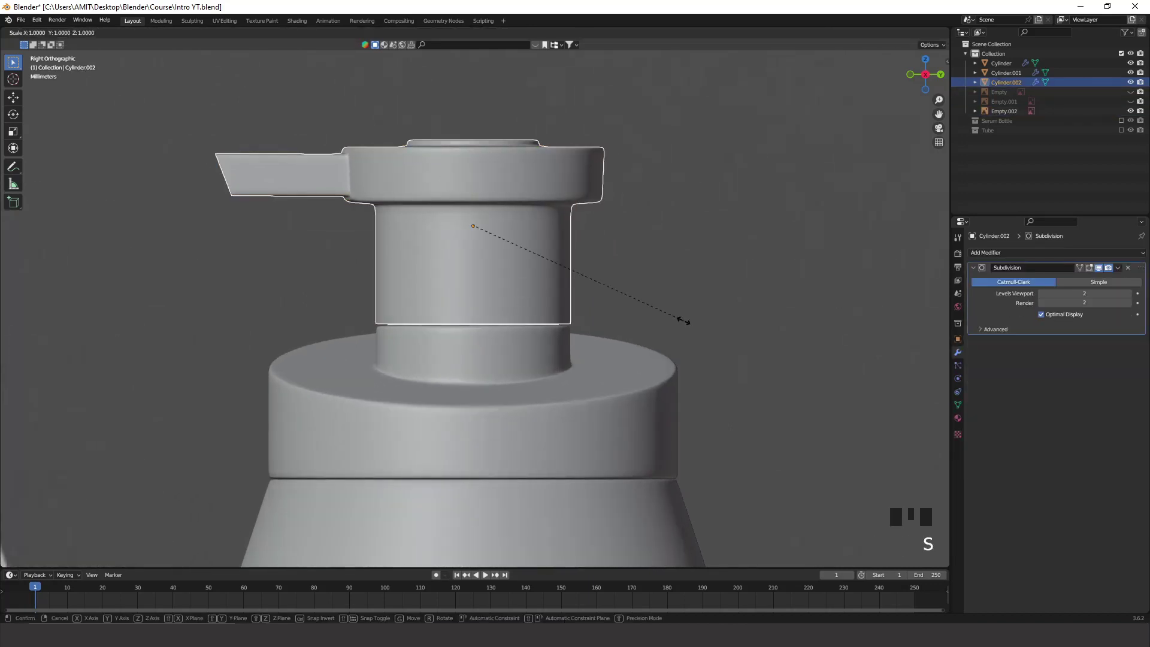
key(shift+z)
key(shift+z)
key(shift+z)
key(shift+z)
key(shift+z)
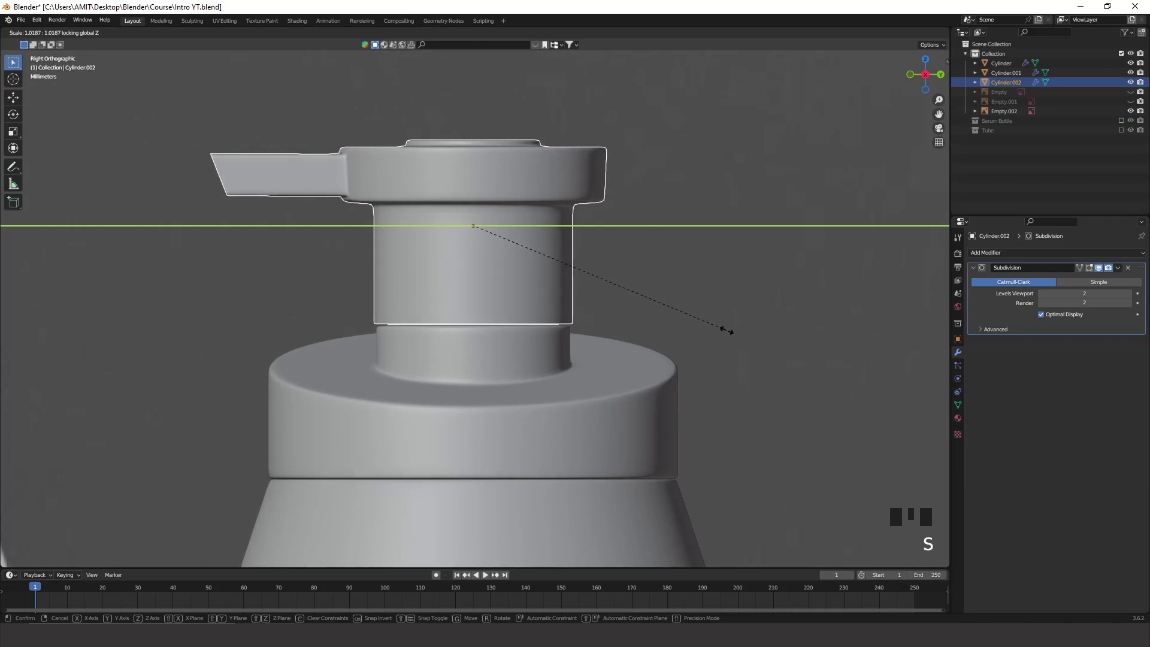
click(716, 339)
scroll(707, 316, down, 3)
click(598, 340)
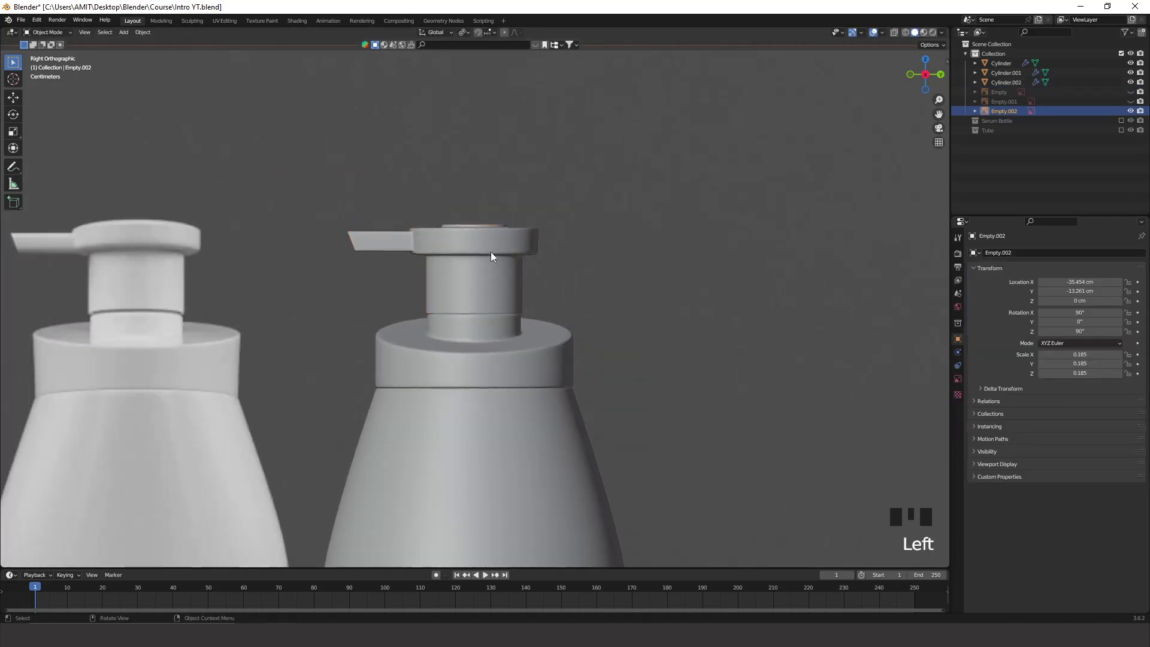
Widen the pump head by a further factor of about 1.007 in X and Y, and save the file
scroll(497, 303, up, 8)
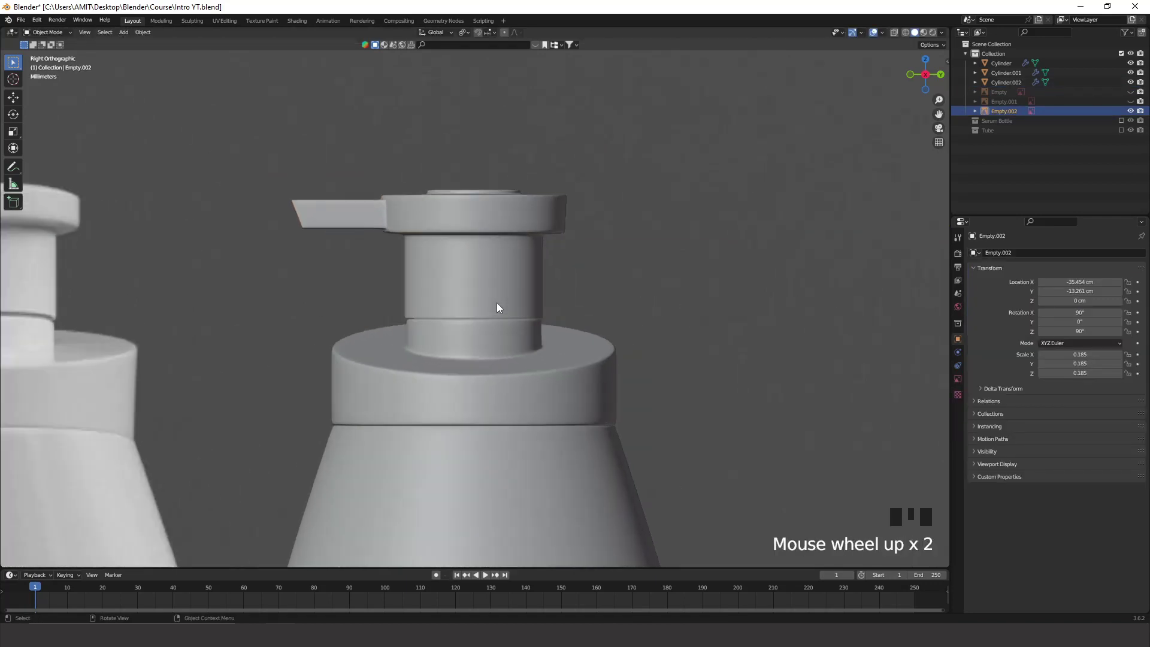
click(561, 298)
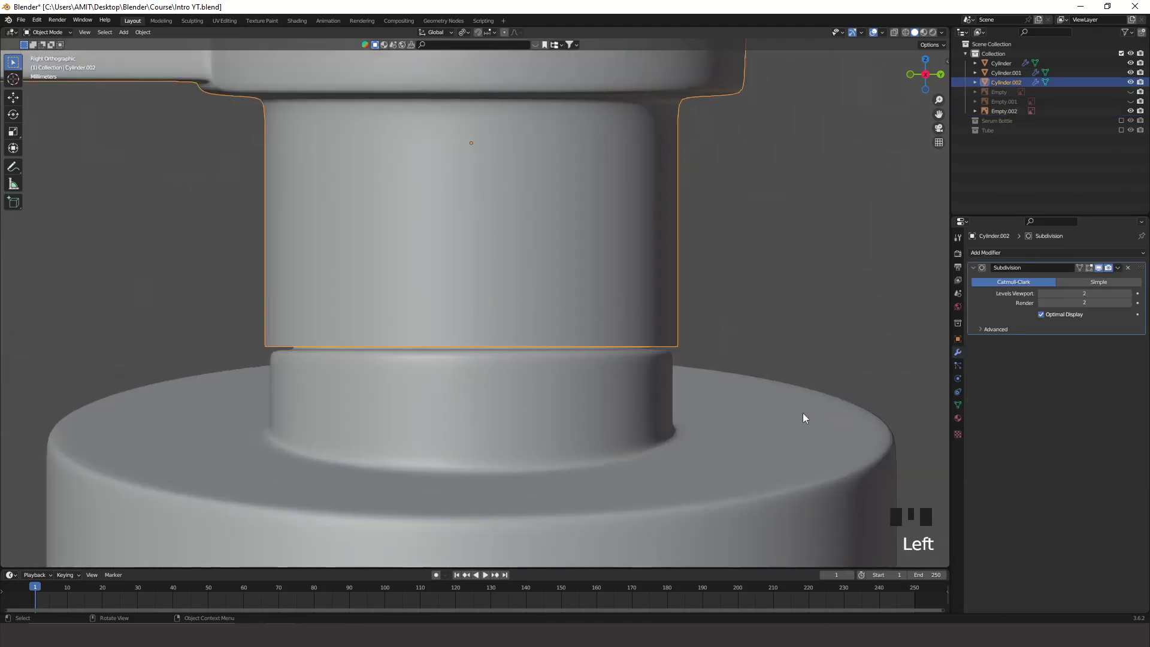
key(s)
key(z)
click(838, 417)
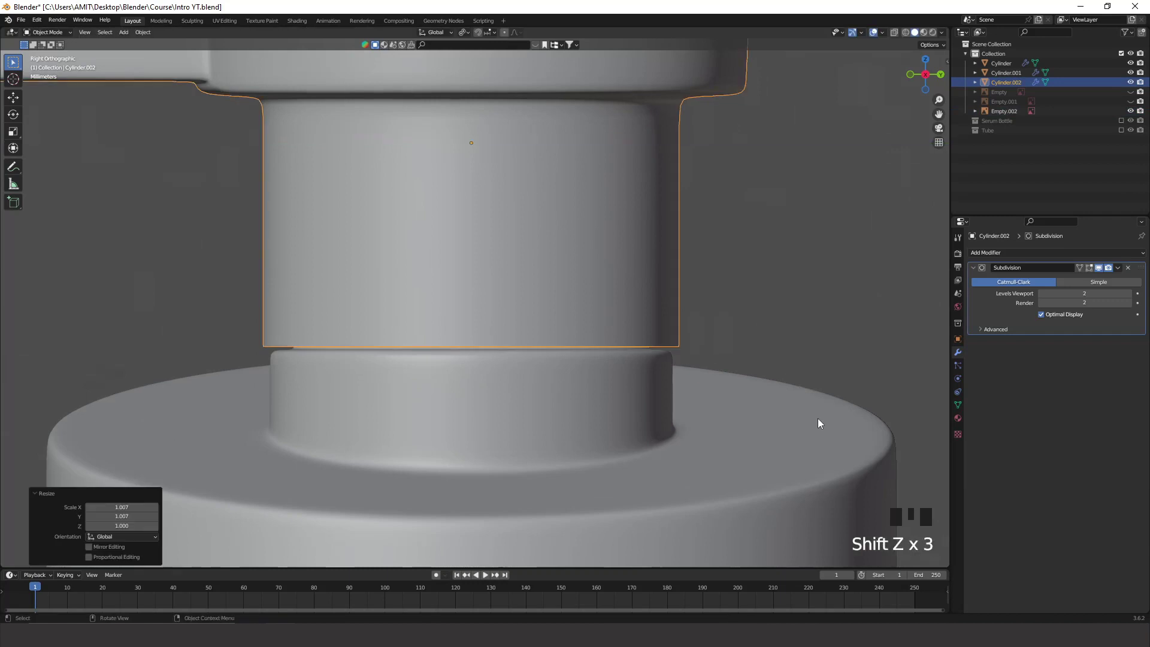
scroll(813, 410, down, 8)
click(743, 280)
key(ctrl+s)
scroll(584, 324, up, 4)
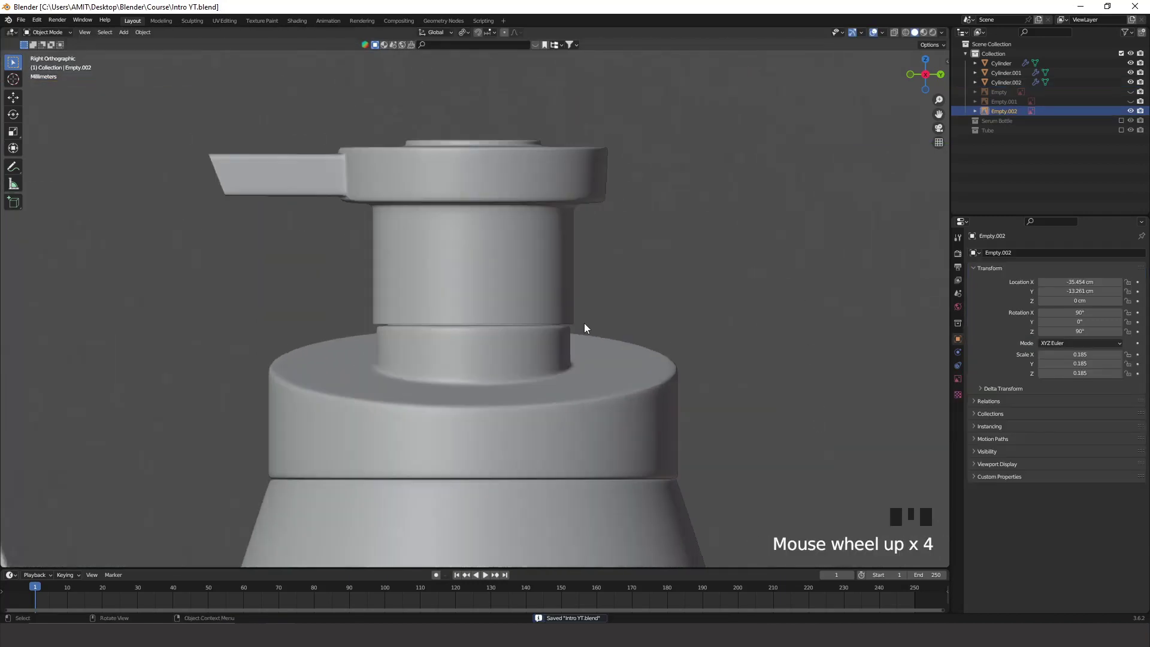
Add a Solidify modifier to the open-ended pump head and place it above the Subdivision modifier
shift+middle_drag(584, 323, 571, 334)
scroll(467, 256, down, 3)
middle_drag(468, 258, 720, 312)
click(492, 191)
key(Tab)
scroll(584, 251, up, 3)
key(Tab)
scroll(626, 332, down, 4)
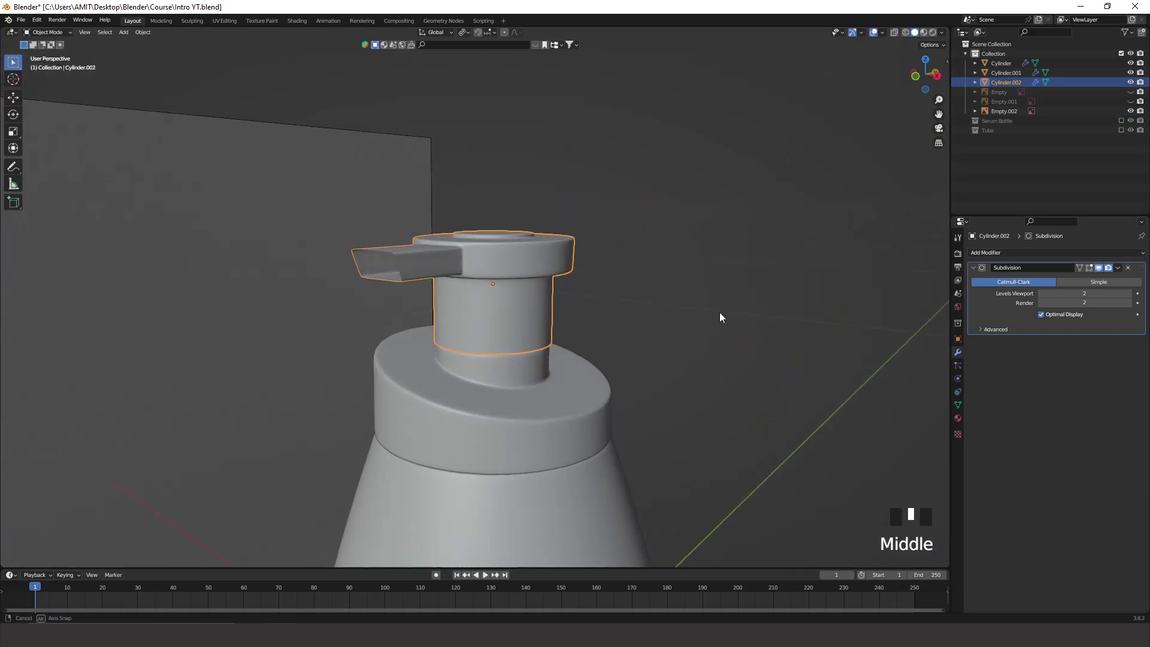
click(1001, 253)
click(958, 411)
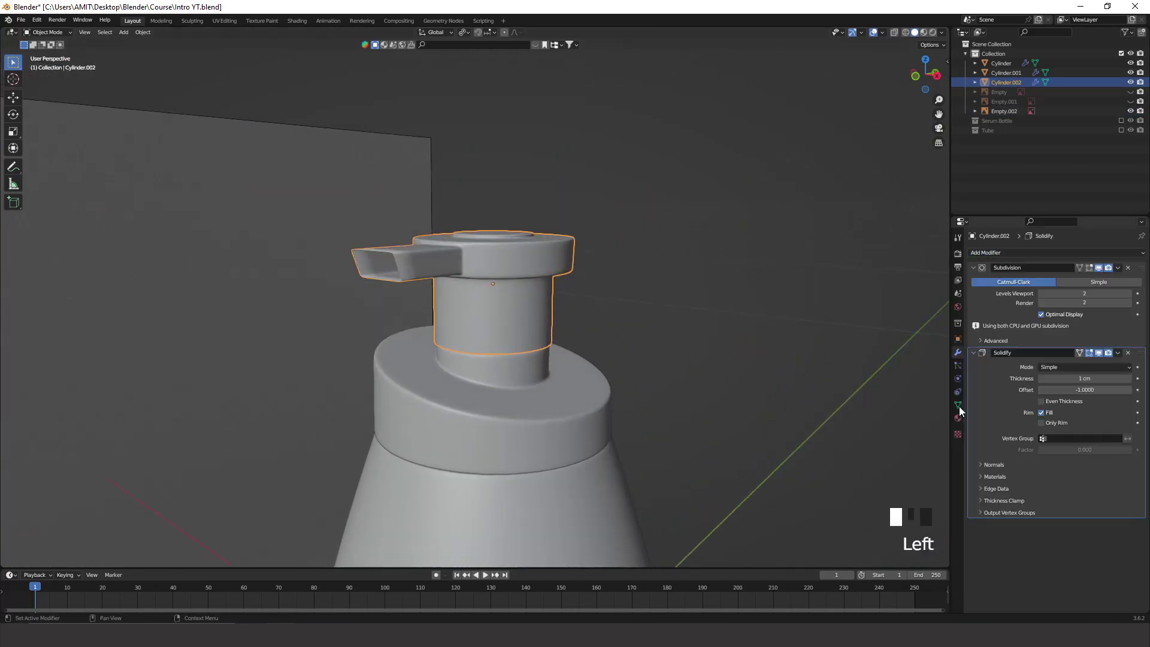
drag(1141, 353, 983, 267)
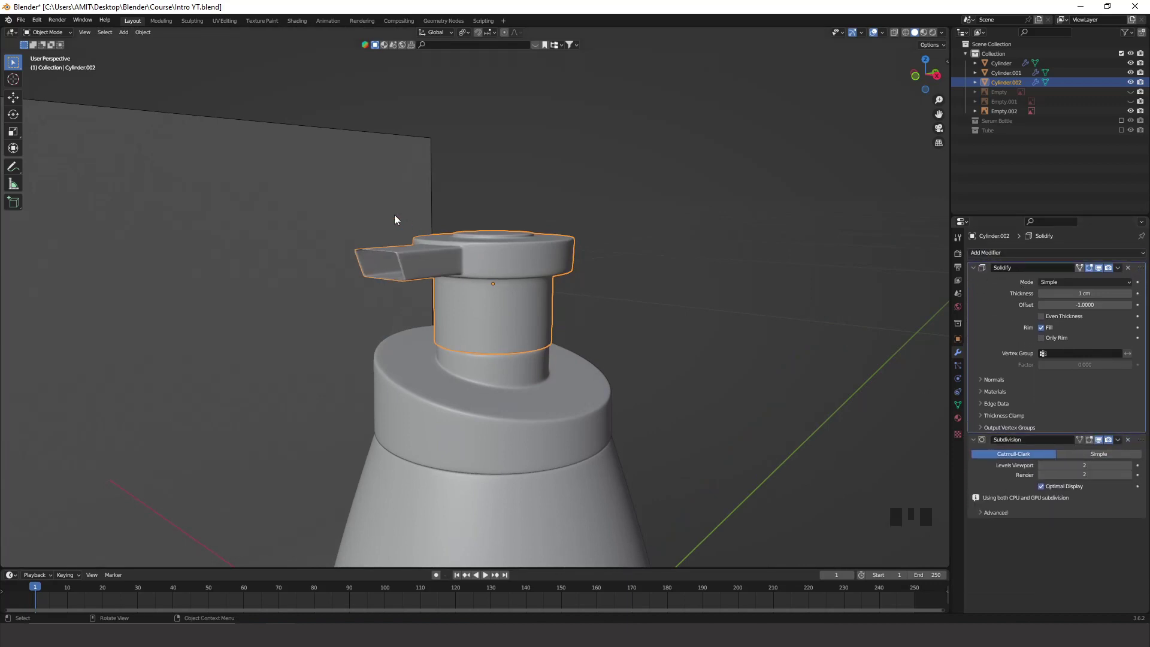
Set the pump head's Solidify thickness to 5 cm to thicken the nozzle walls
scroll(393, 216, up, 2)
scroll(392, 213, up, 1)
shift+middle_drag(594, 243, 614, 244)
scroll(770, 272, up, 2)
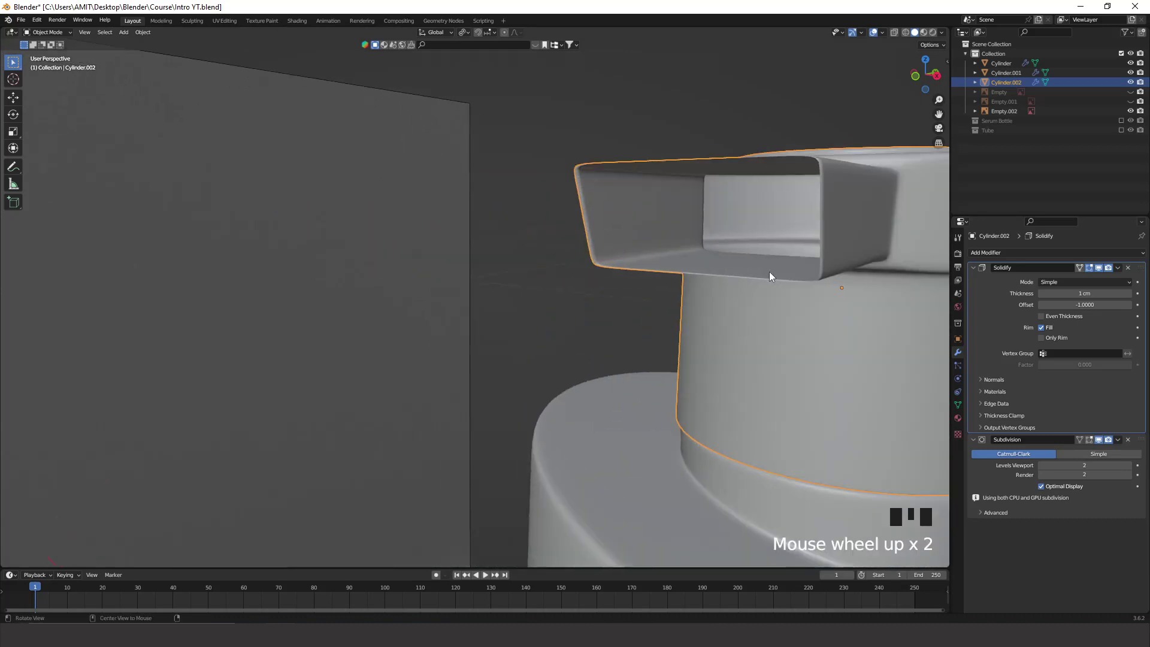
mouse_move(769, 272)
middle_down()
mouse_move(750, 278)
mouse_move(773, 283)
middle_up()
click(1130, 294)
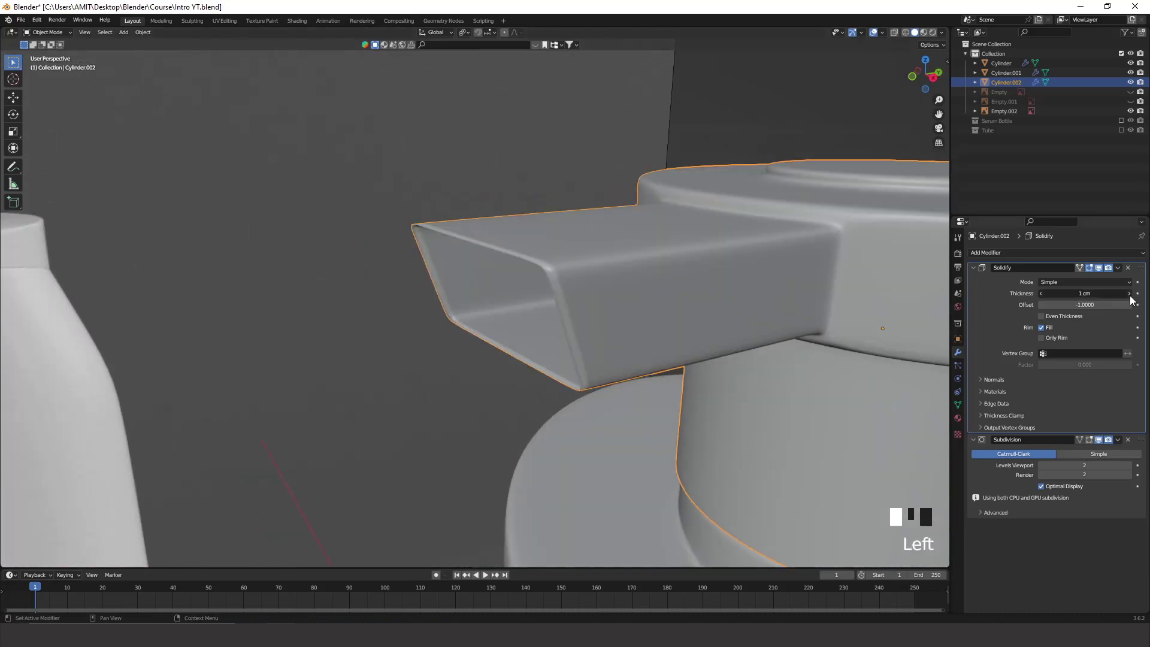
click(1129, 294)
click(1130, 294)
click(1130, 293)
click(1130, 293)
click(1130, 294)
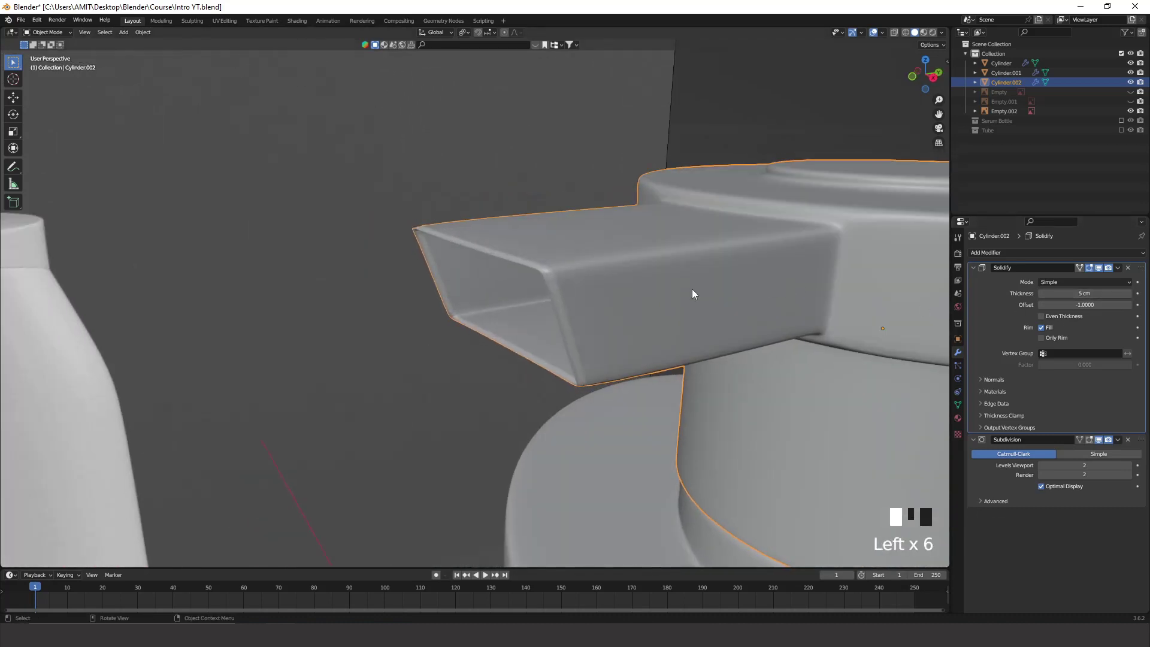
Add an edge loop around the pump nozzle, slid close to its open end, to sharpen the rim
scroll(579, 294, down, 2)
middle_drag(579, 294, 610, 248)
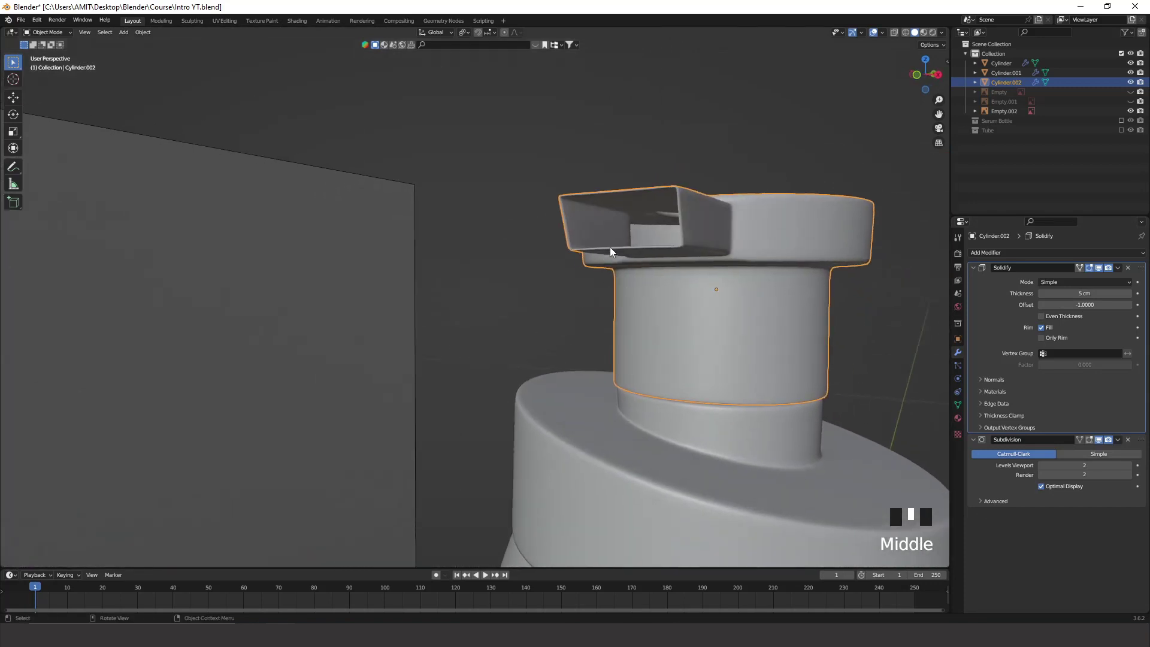
middle_drag(683, 279, 572, 317)
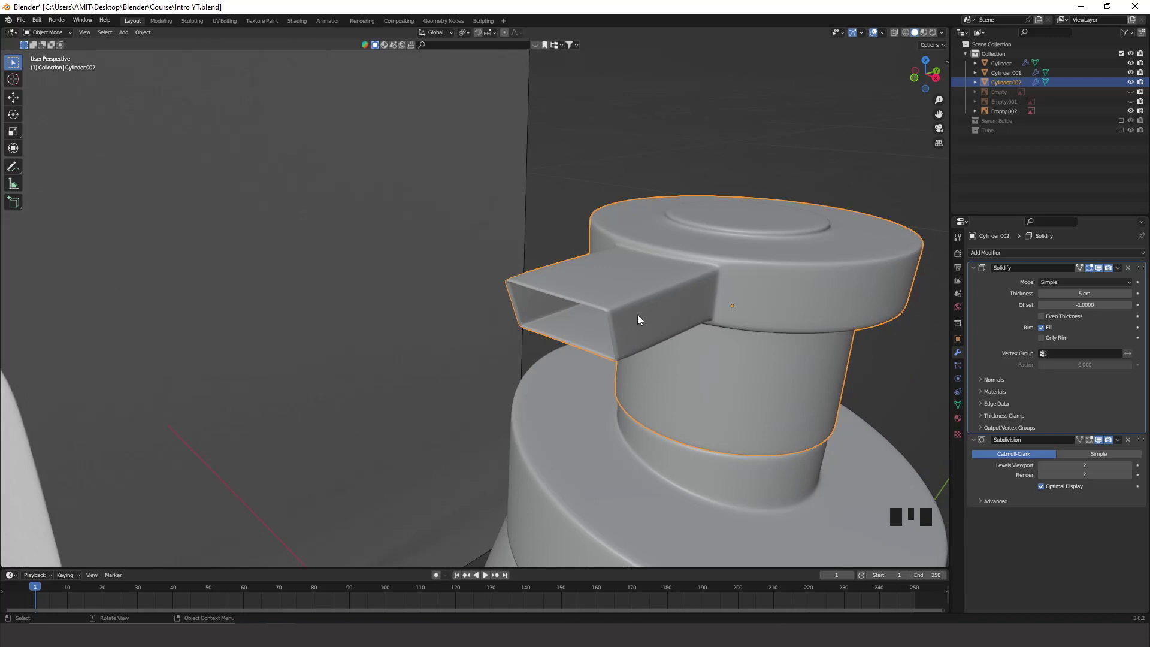
key(Tab)
middle_drag(625, 329, 602, 324)
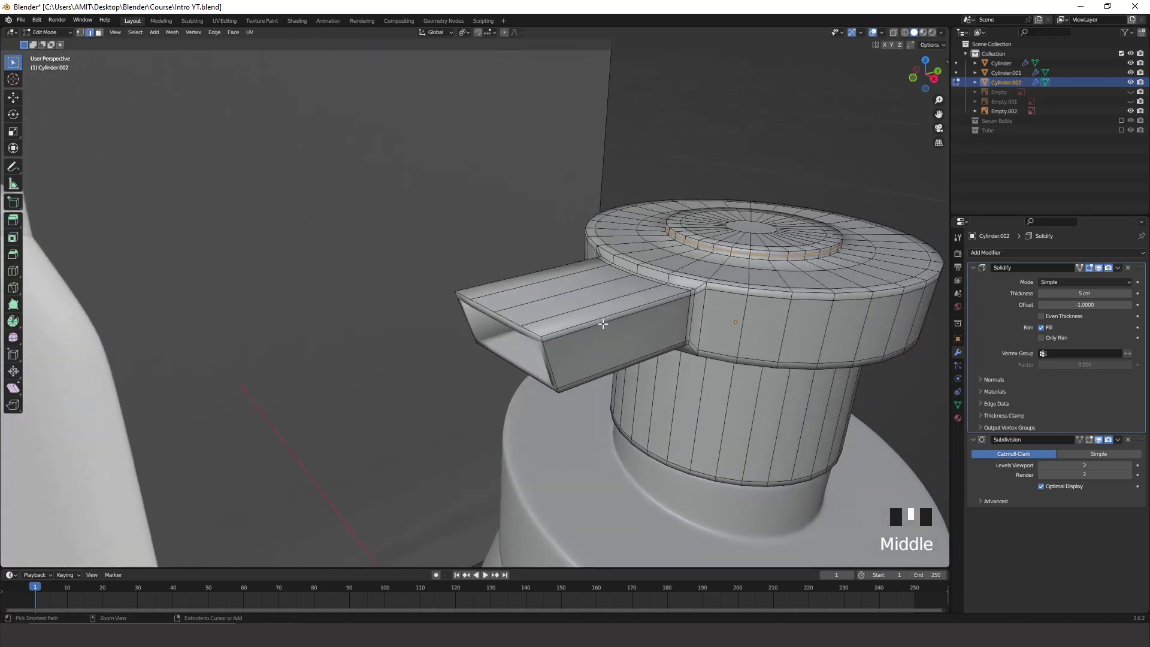
key(ctrl+r)
click(603, 324)
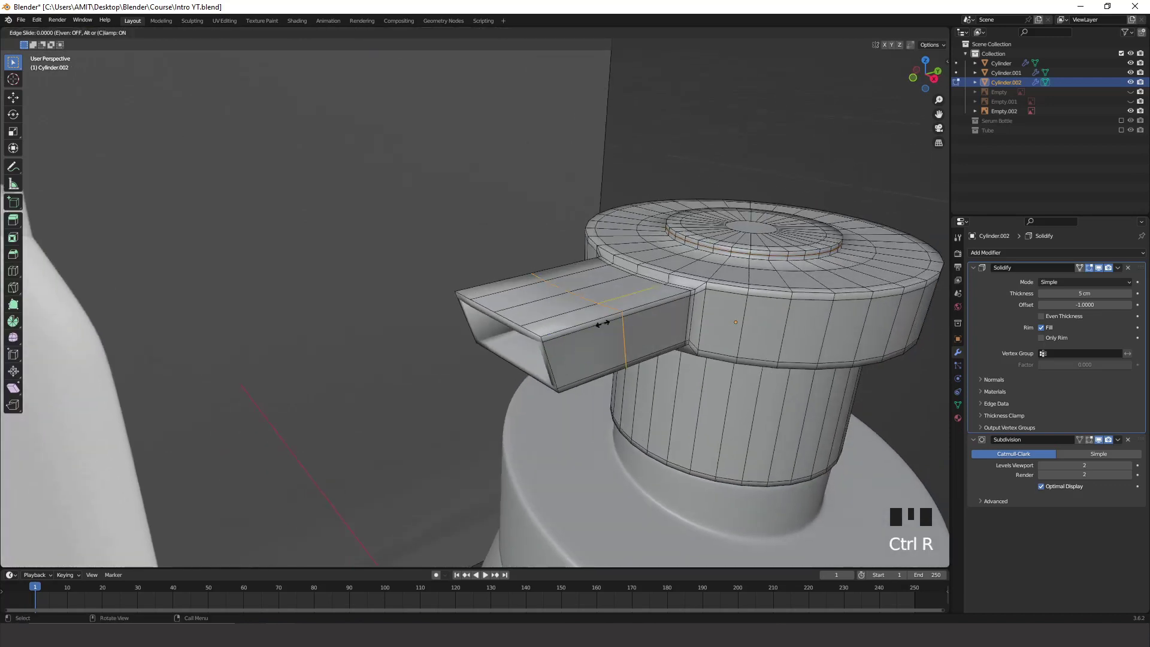
click(542, 380)
key(Tab)
Set the pump head's Solidify thickness to 6 cm
middle_drag(693, 190, 699, 182)
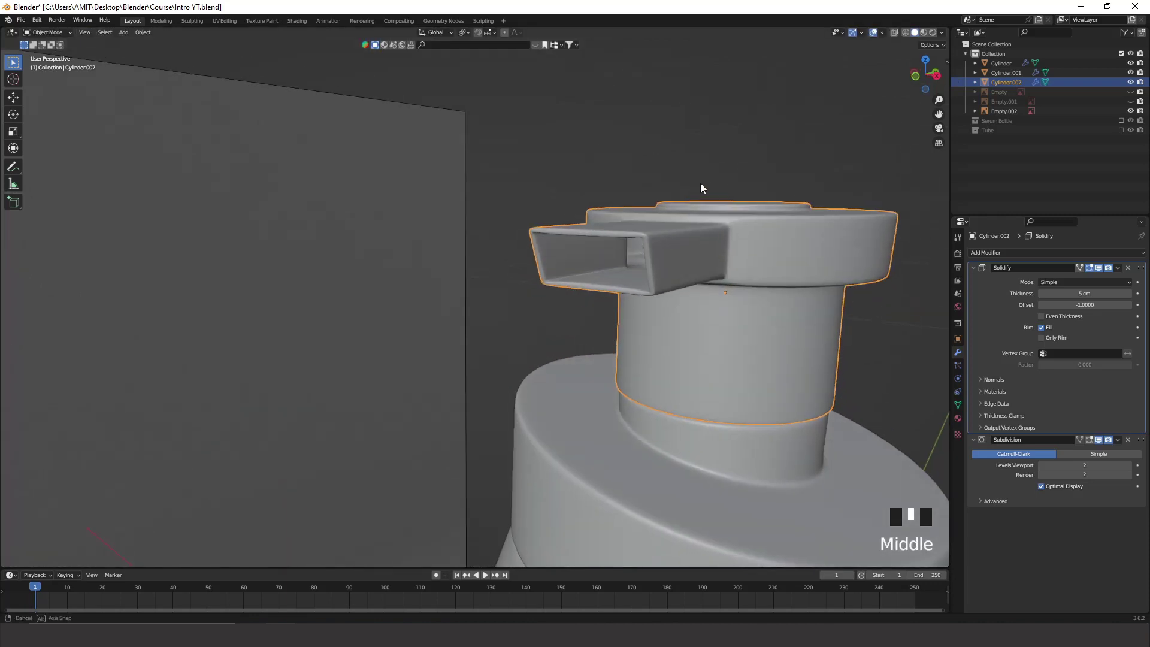
scroll(701, 184, up, 2)
scroll(701, 183, up, 1)
shift+middle_drag(765, 218, 707, 303)
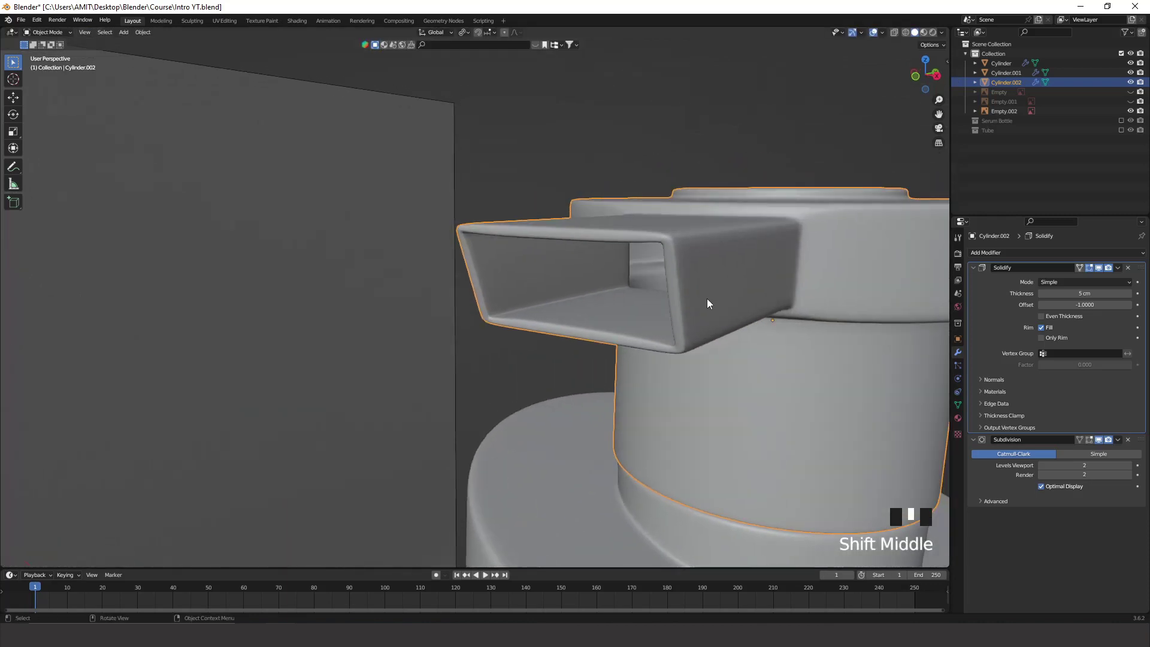
click(1129, 294)
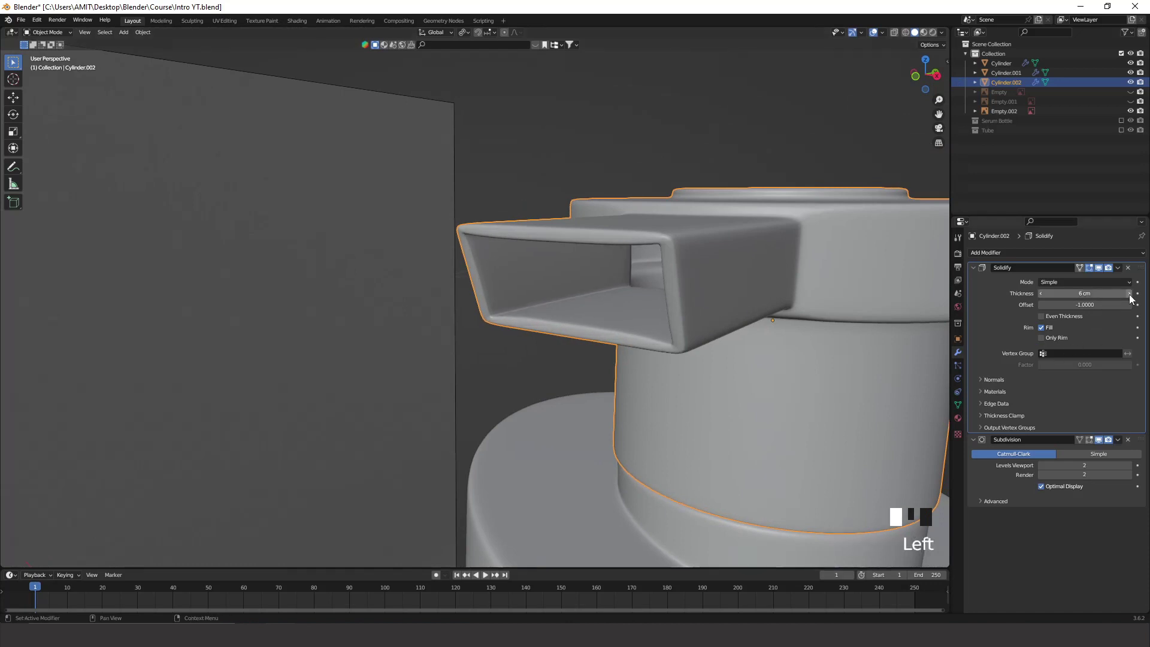
Isolate the pump head, examine its walls and nozzle opening from several angles, and return to the full scene
middle_drag(802, 181, 755, 241)
scroll(807, 215, down, 5)
click(755, 241)
mouse_move(667, 257)
middle_down()
mouse_move(657, 222)
mouse_move(675, 242)
middle_up()
click(651, 258)
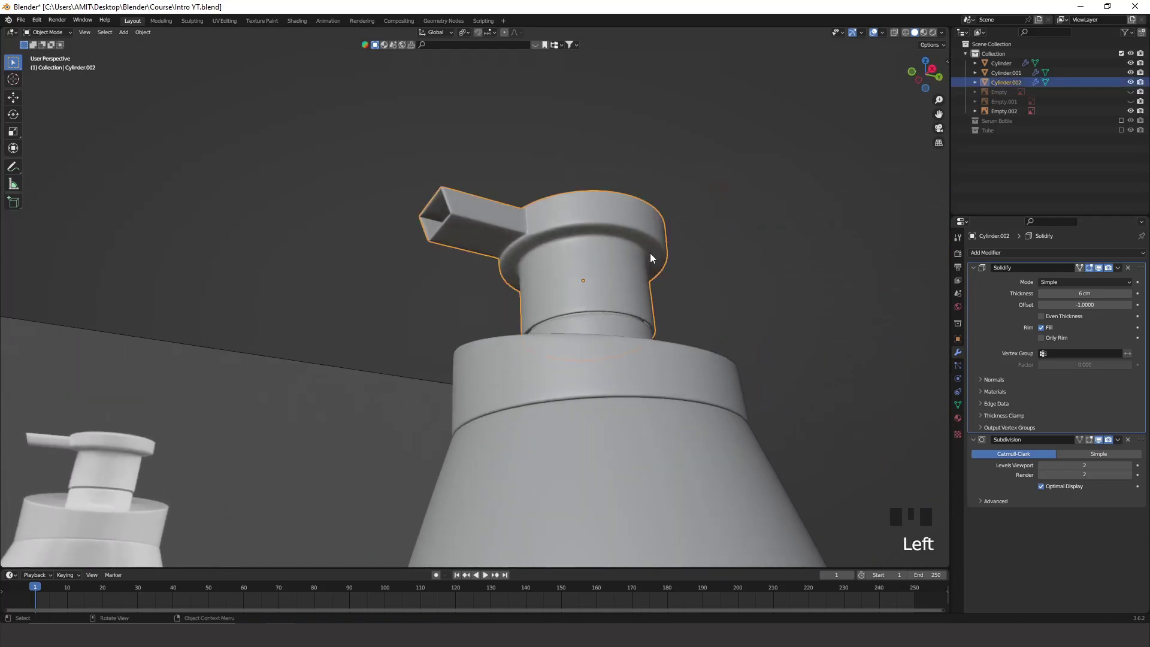
key(KP_Divide)
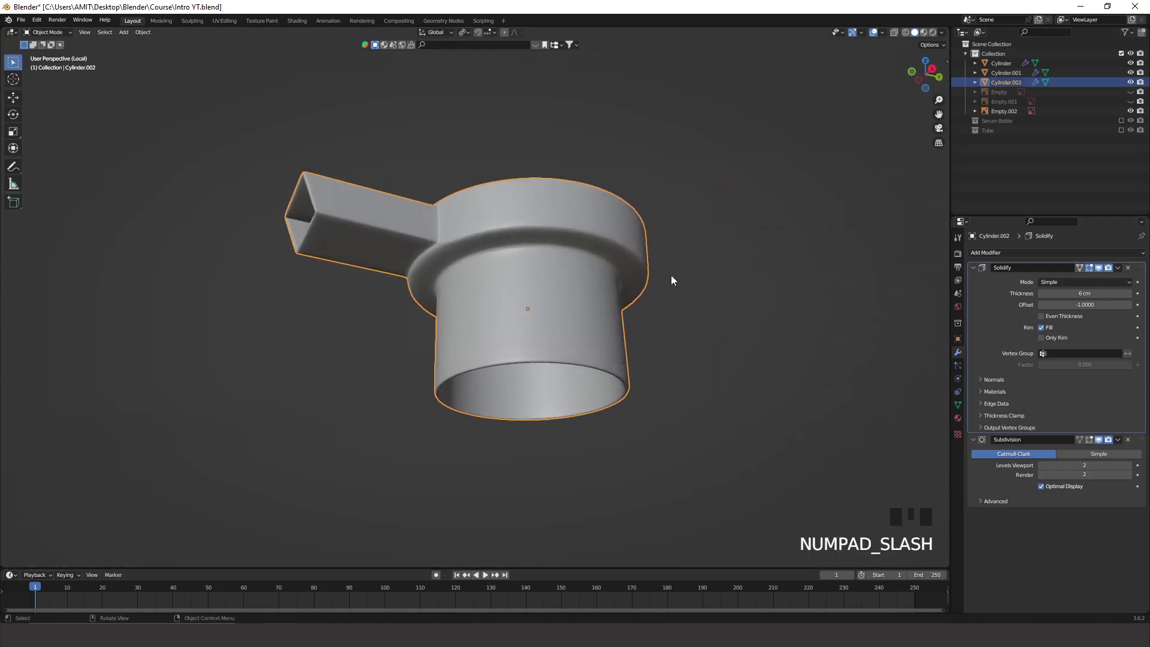
middle_drag(673, 244, 690, 263)
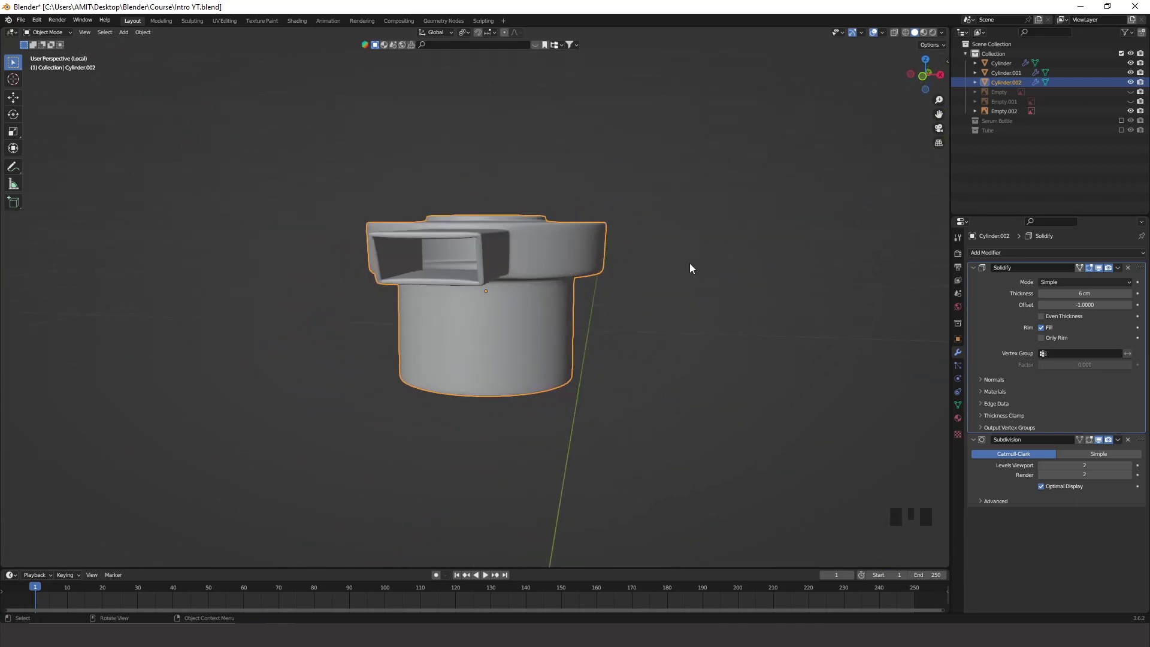
click(690, 268)
middle_drag(527, 211, 502, 222)
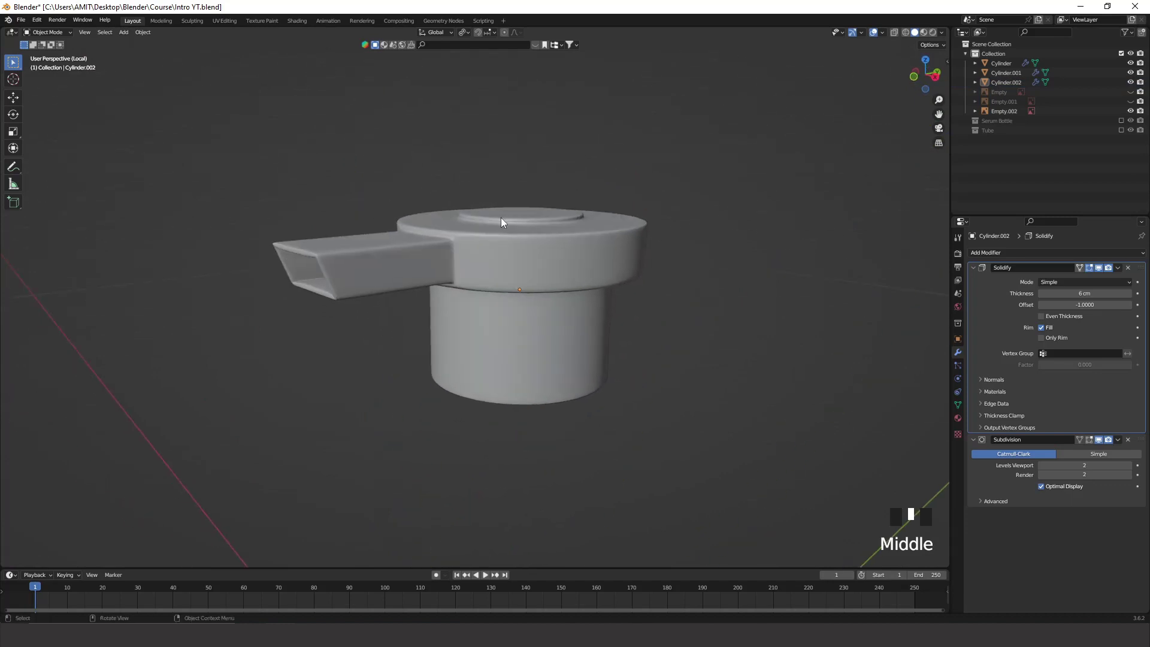
scroll(579, 258, down, 4)
middle_drag(579, 257, 574, 256)
key(KP_Divide)
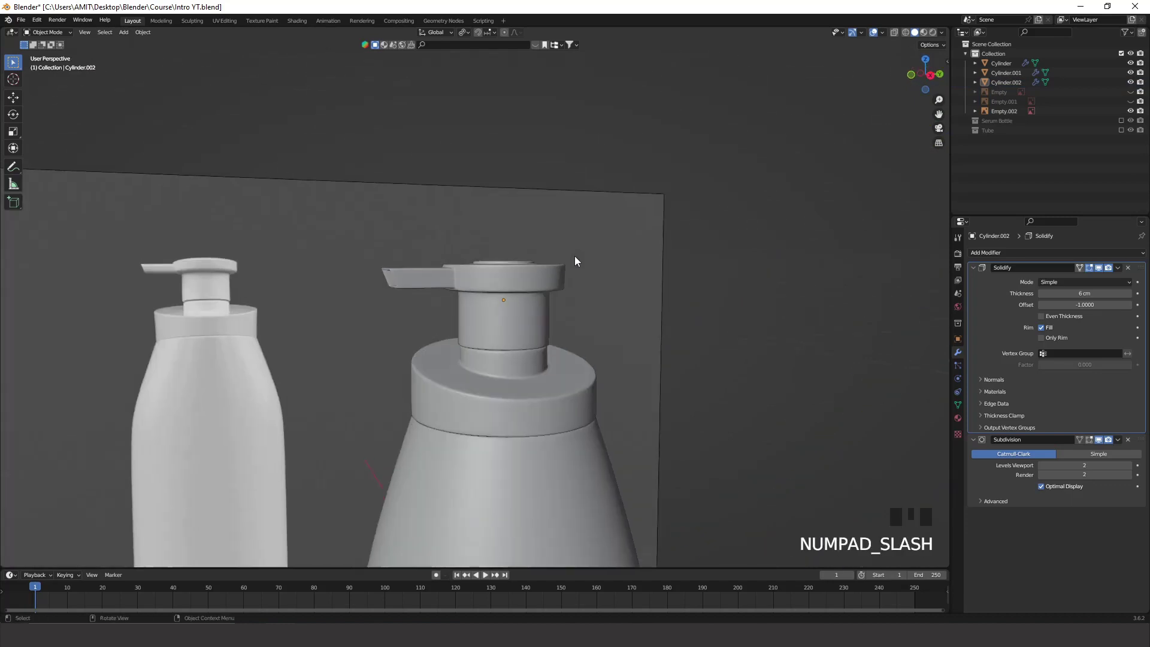
Assign the existing Bottle material to the bottle body
scroll(545, 404, up, 5)
shift+middle_drag(530, 400, 587, 337)
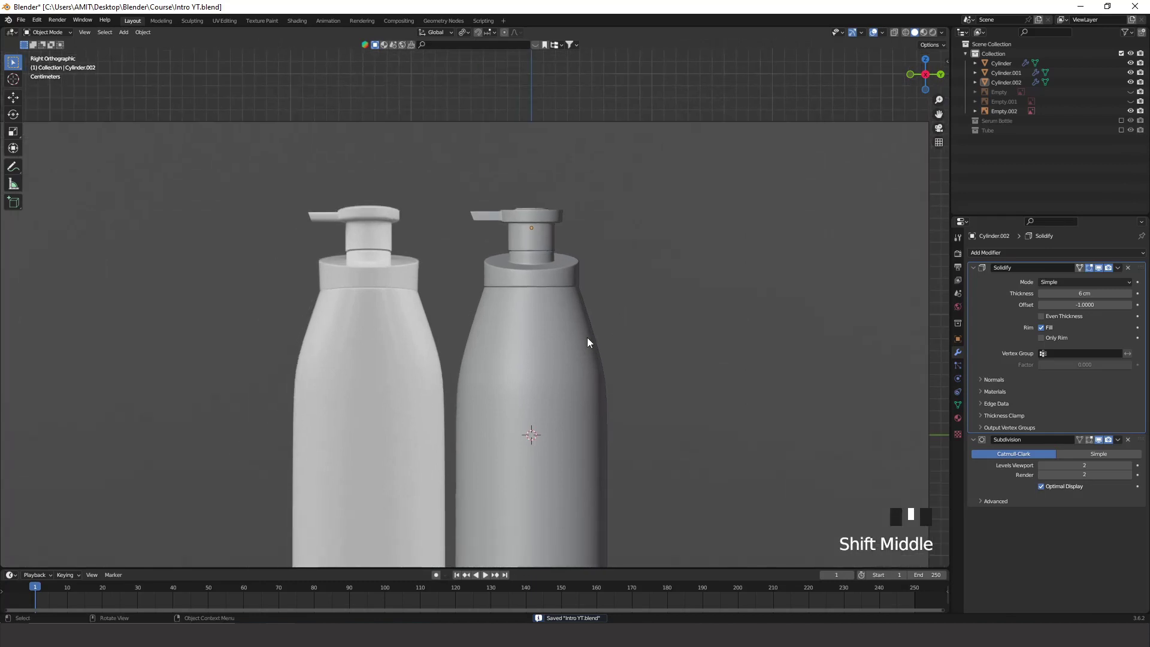
click(528, 380)
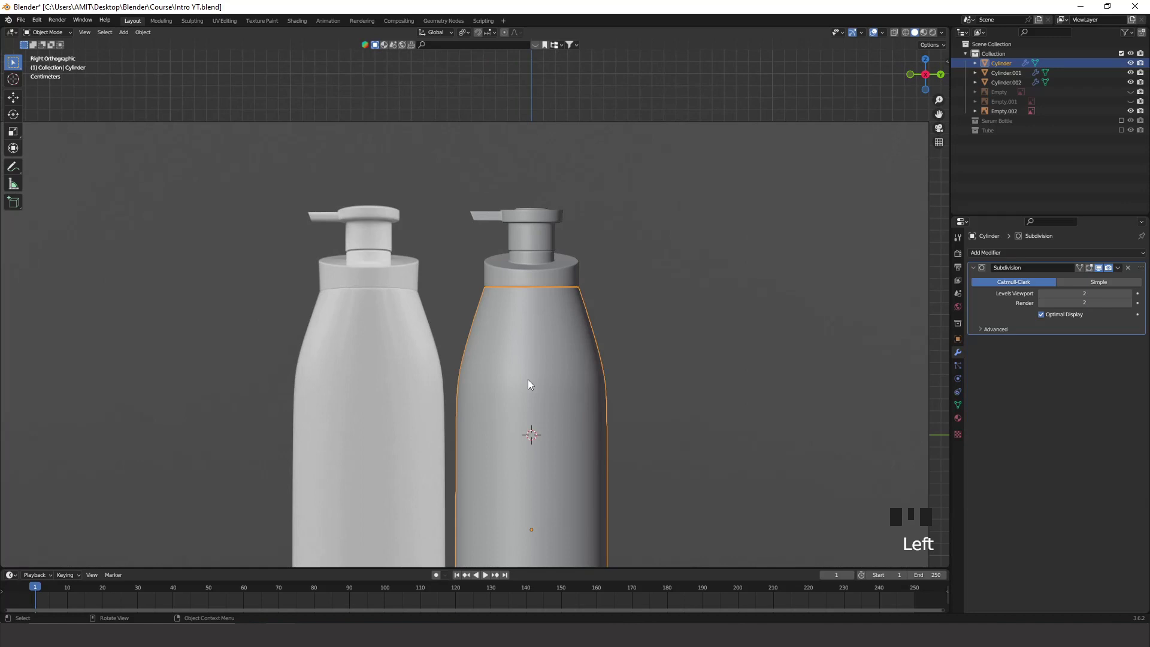
click(958, 418)
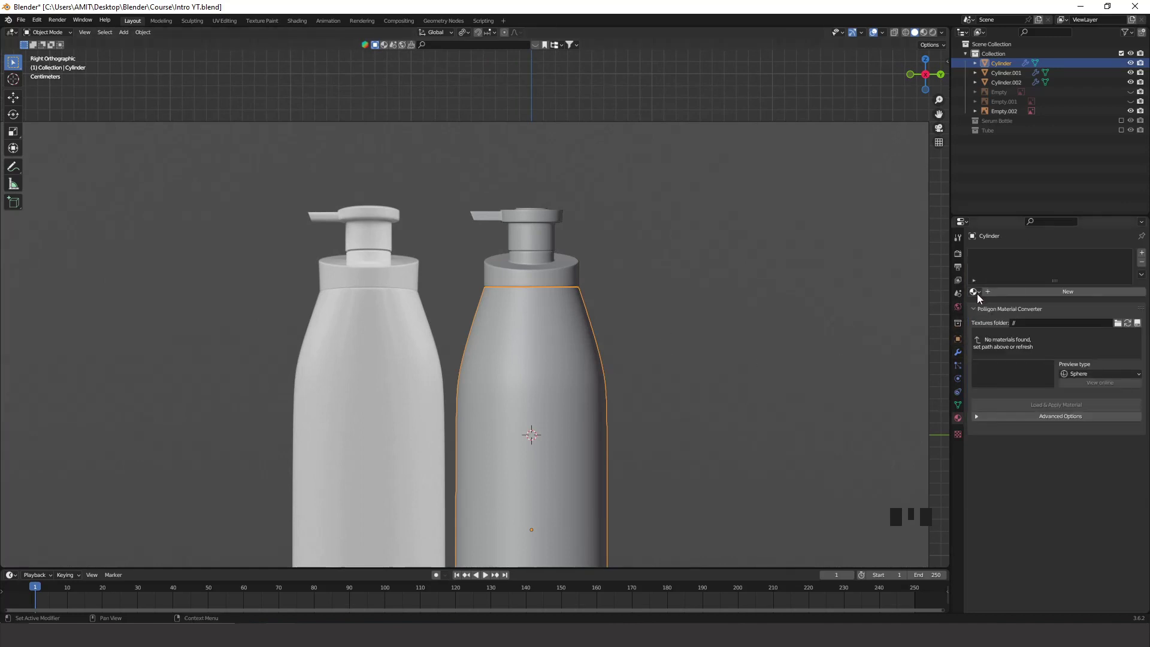
click(977, 293)
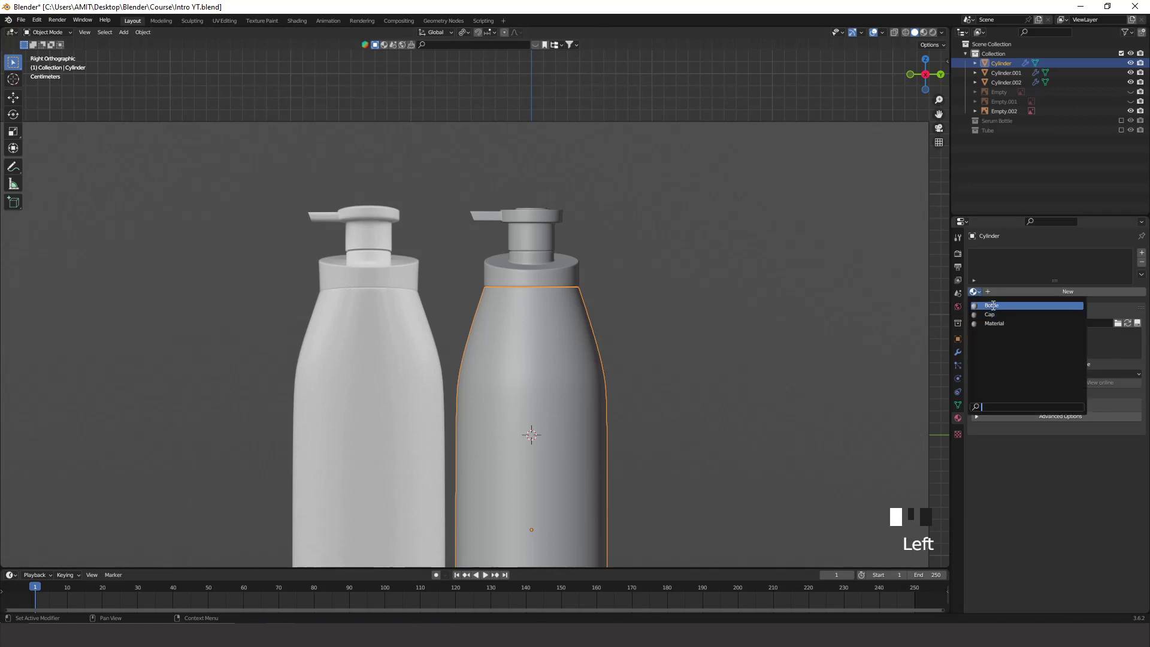
click(992, 306)
Assign the existing Cap material to the collar and the pump head, and save the file
click(562, 278)
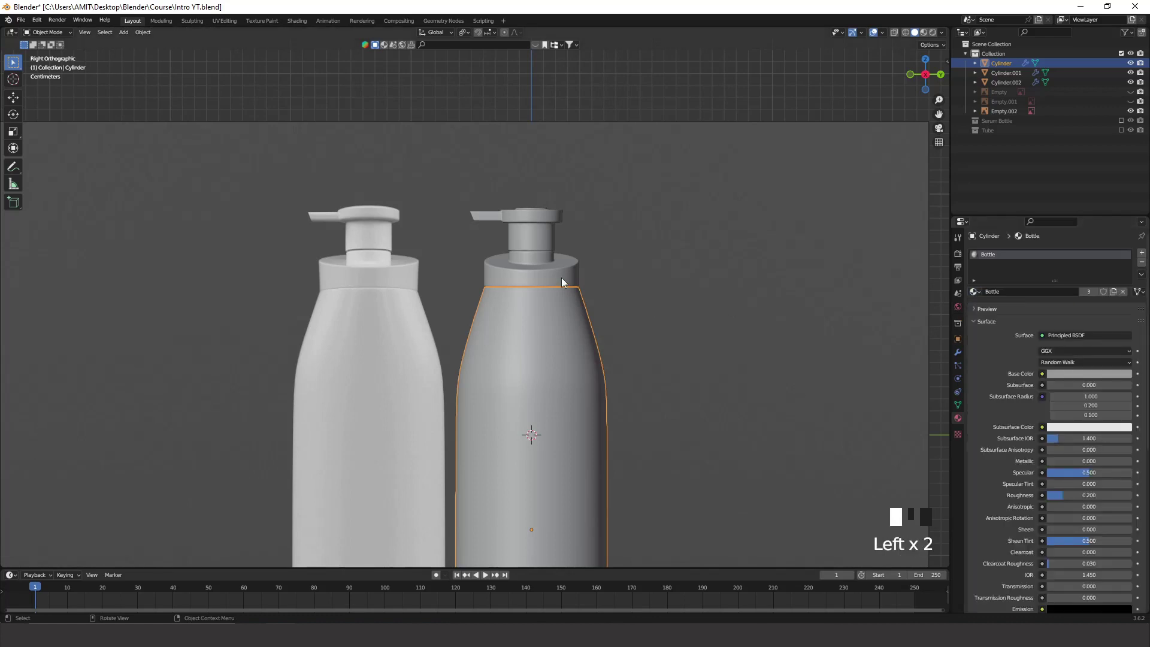
click(975, 292)
click(985, 317)
click(529, 230)
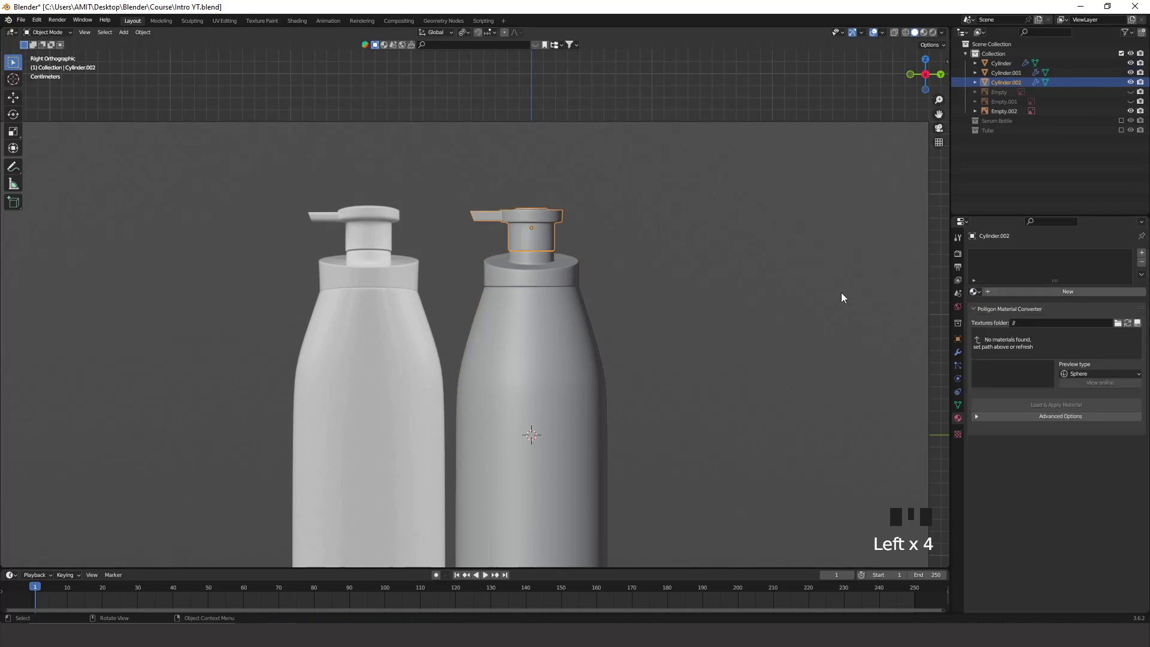
click(976, 292)
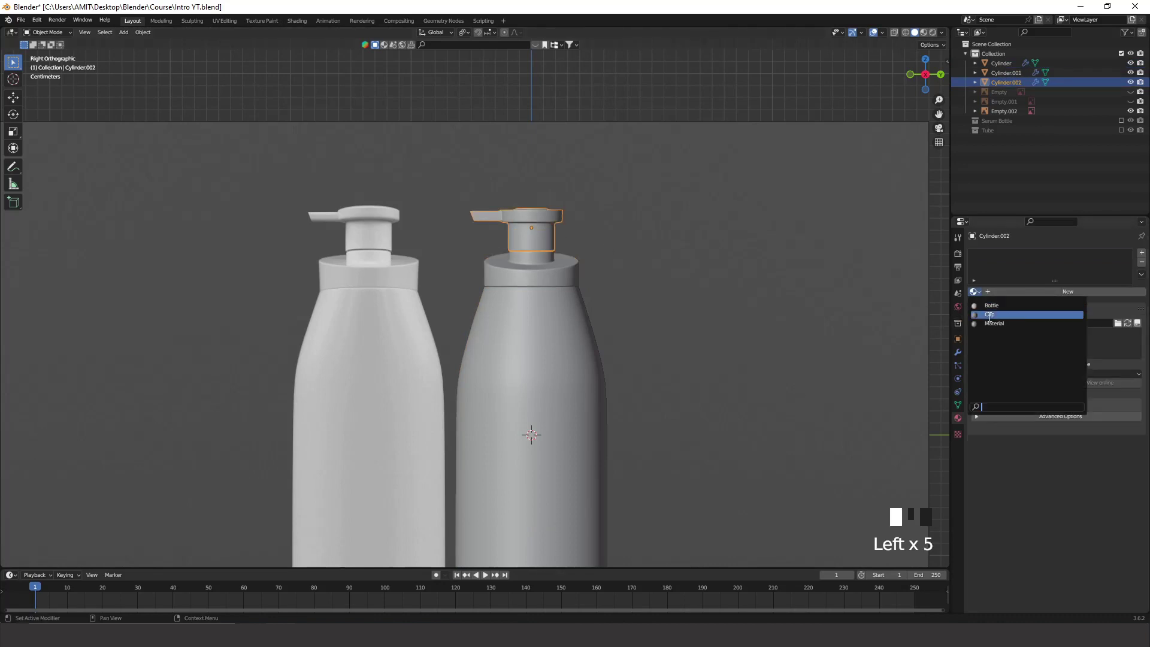
click(989, 316)
click(635, 118)
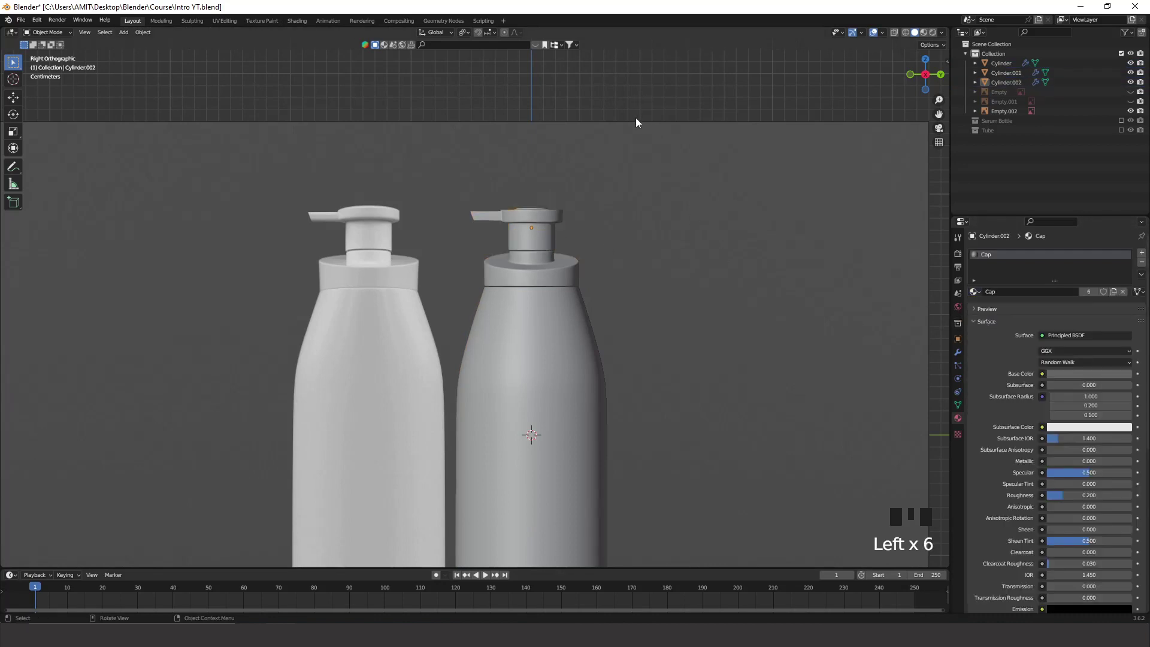
scroll(595, 247, down, 4)
key(ctrl+s)
scroll(586, 315, up, 3)
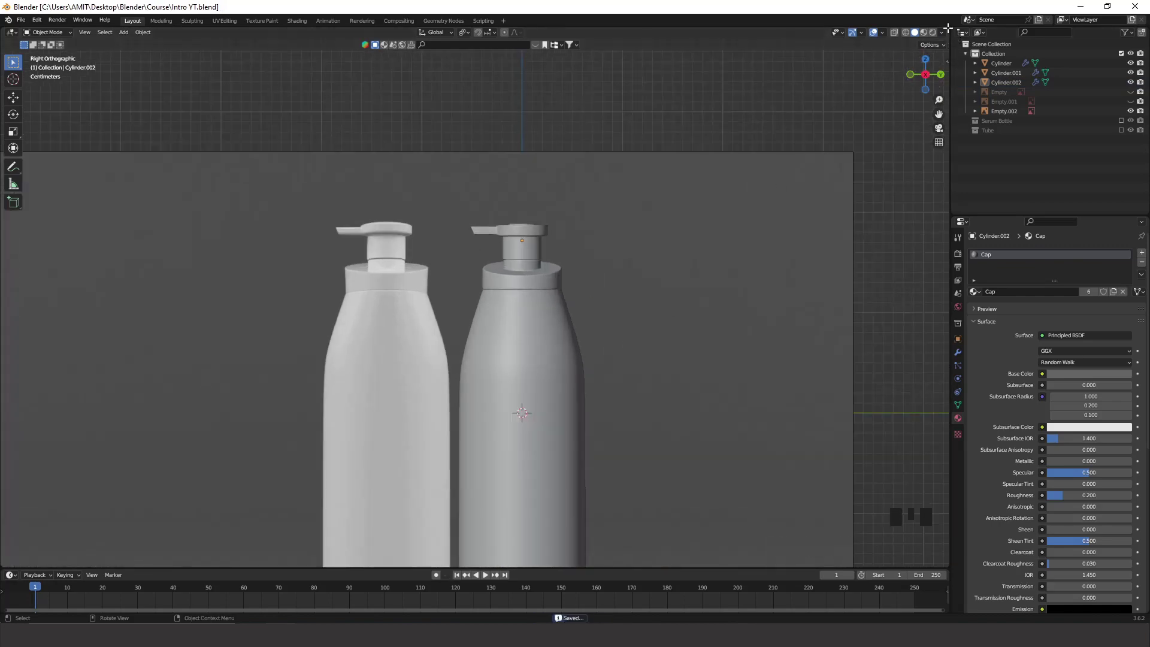
drag(948, 27, 768, 33)
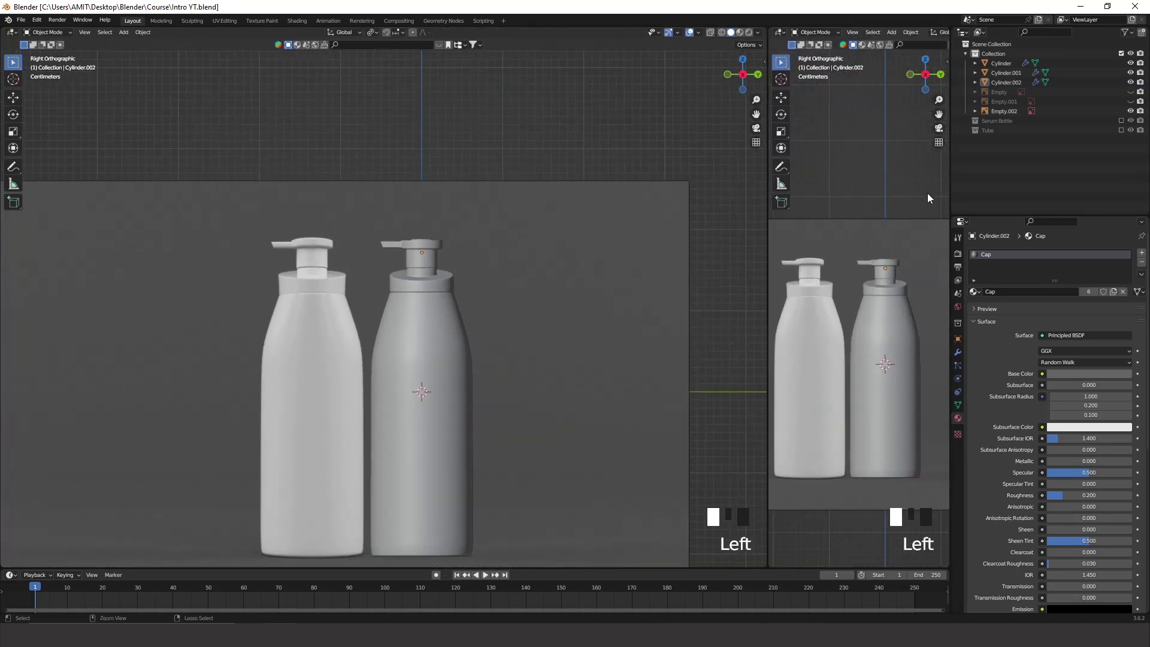
key(ctrl+z)
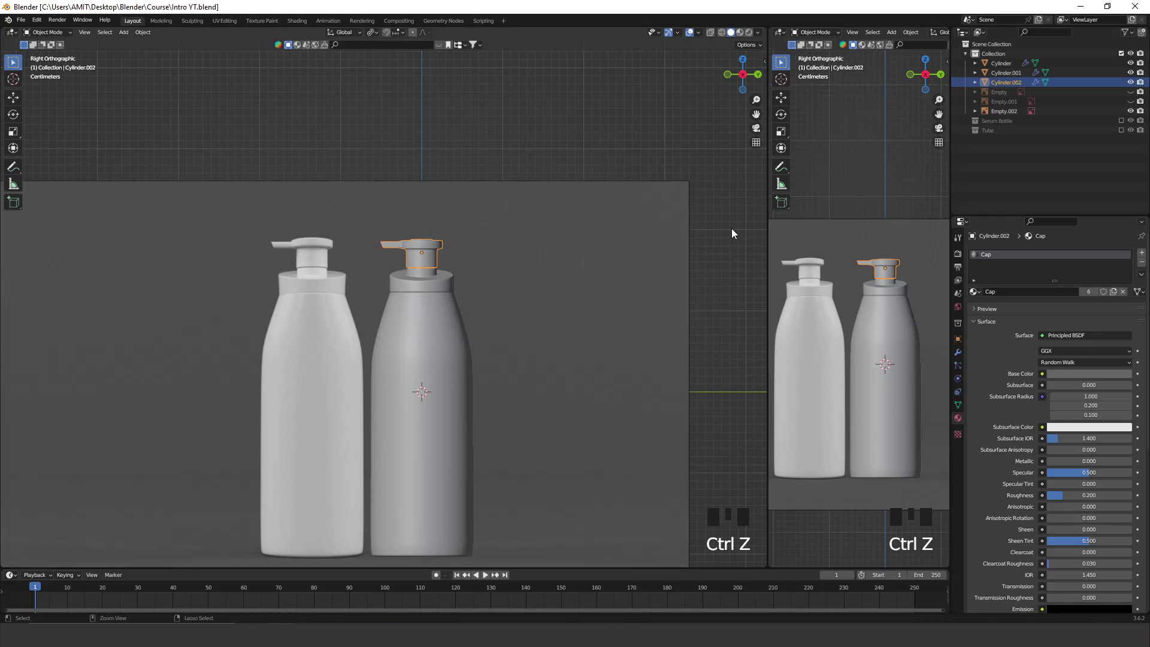
key(ctrl+shift+z)
right_click(768, 211)
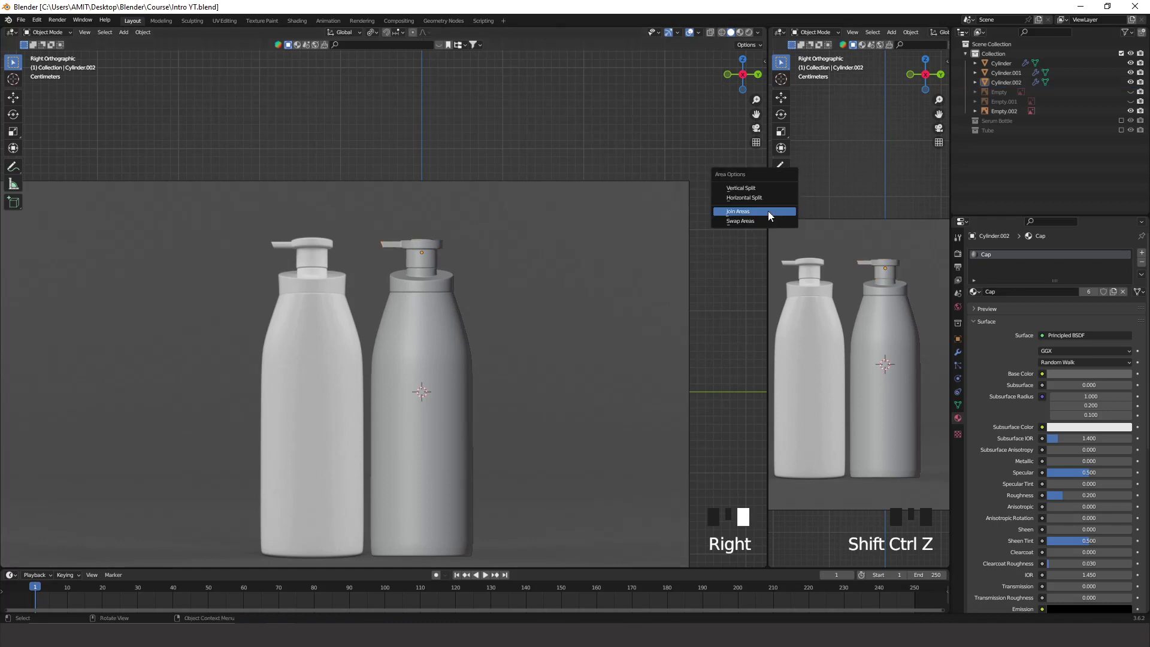
click(772, 219)
click(953, 178)
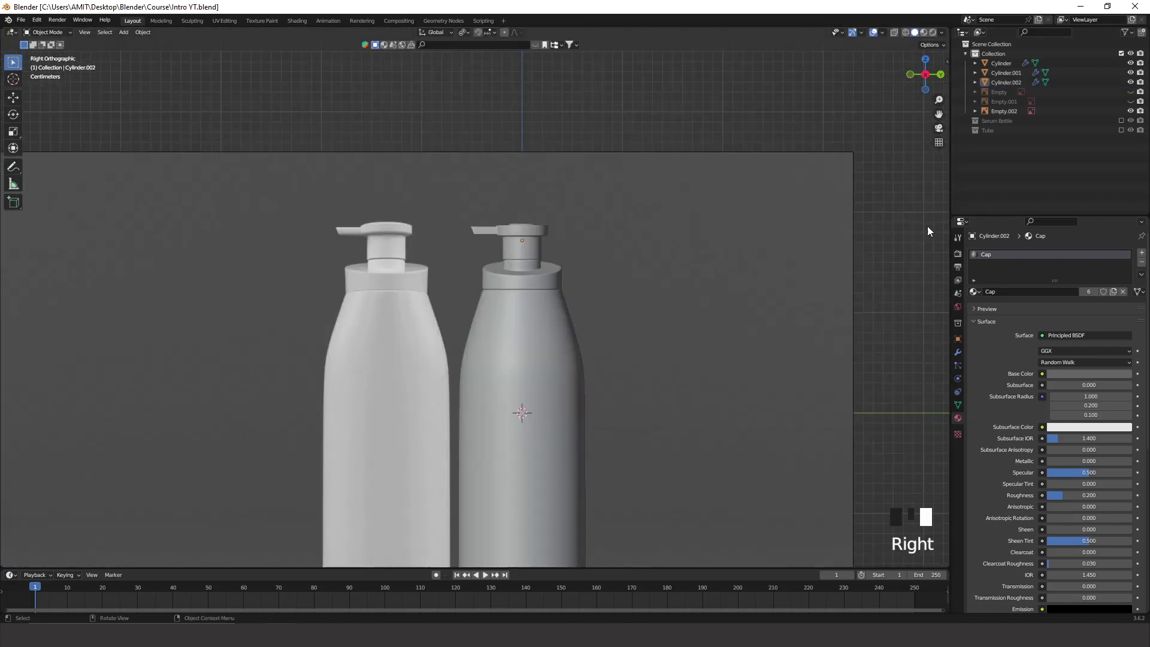
Split the 3D viewport vertically with a narrower second view, and set that view to Rendered shading
right_click(950, 189)
right_click(950, 184)
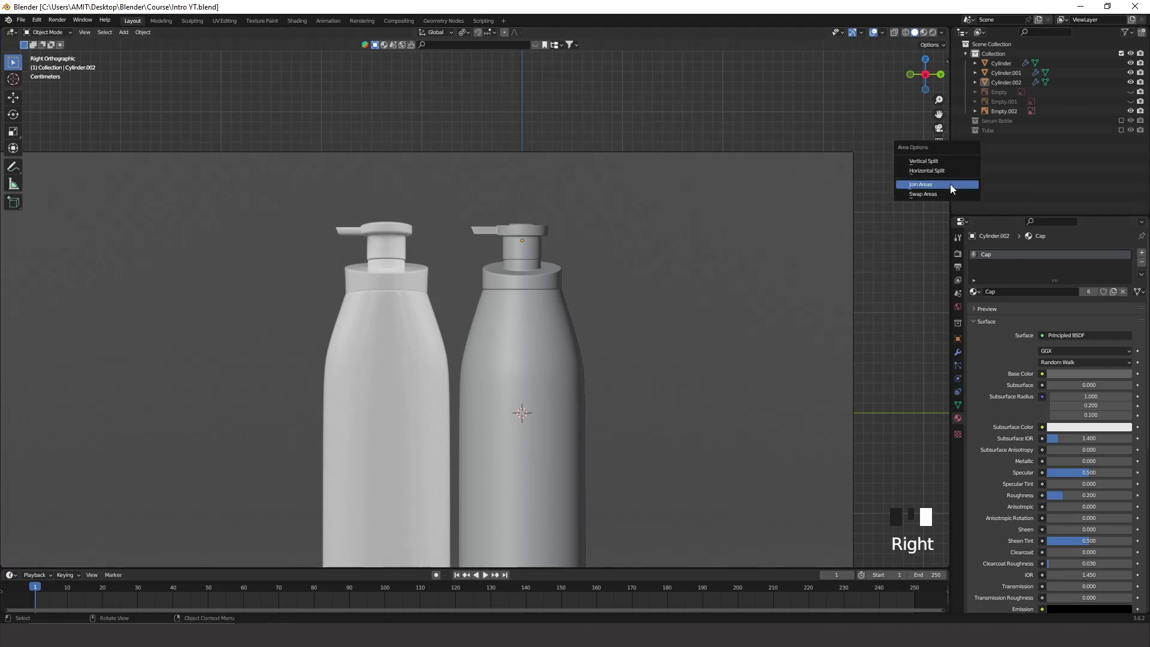
click(935, 161)
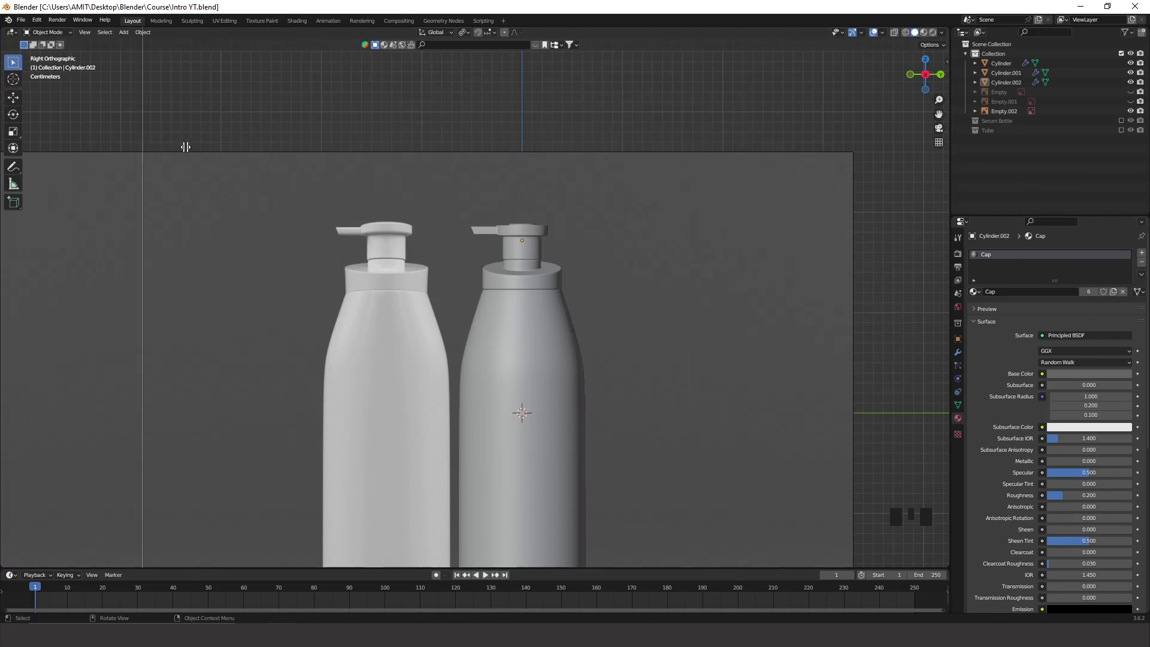
click(741, 168)
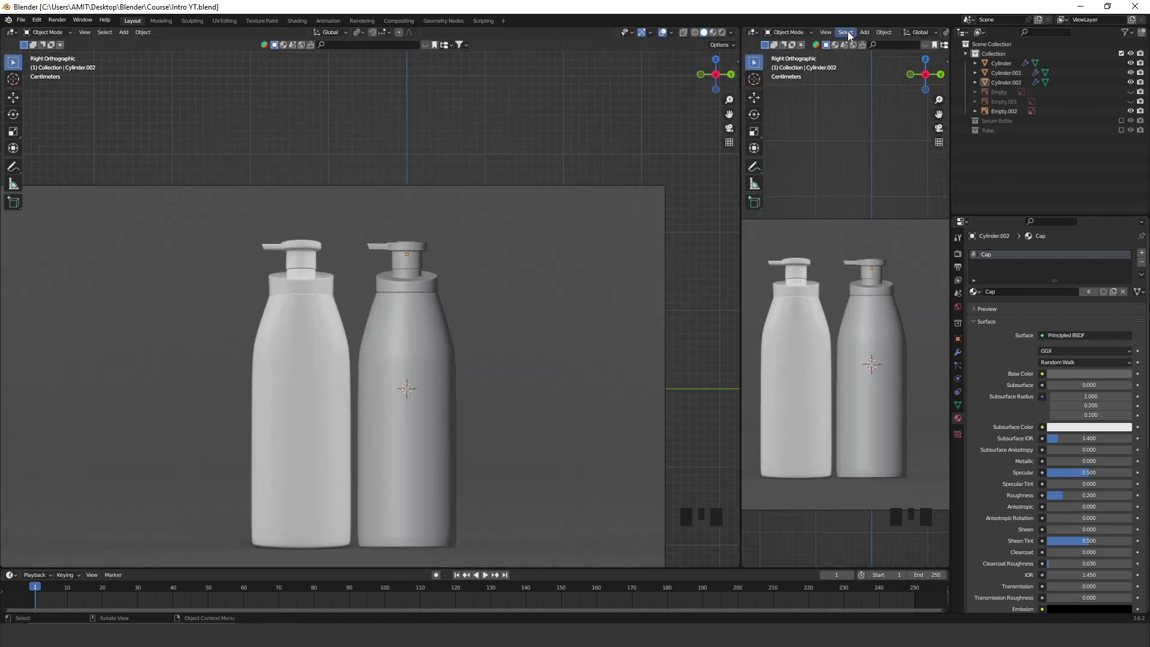
scroll(849, 34, down, 16)
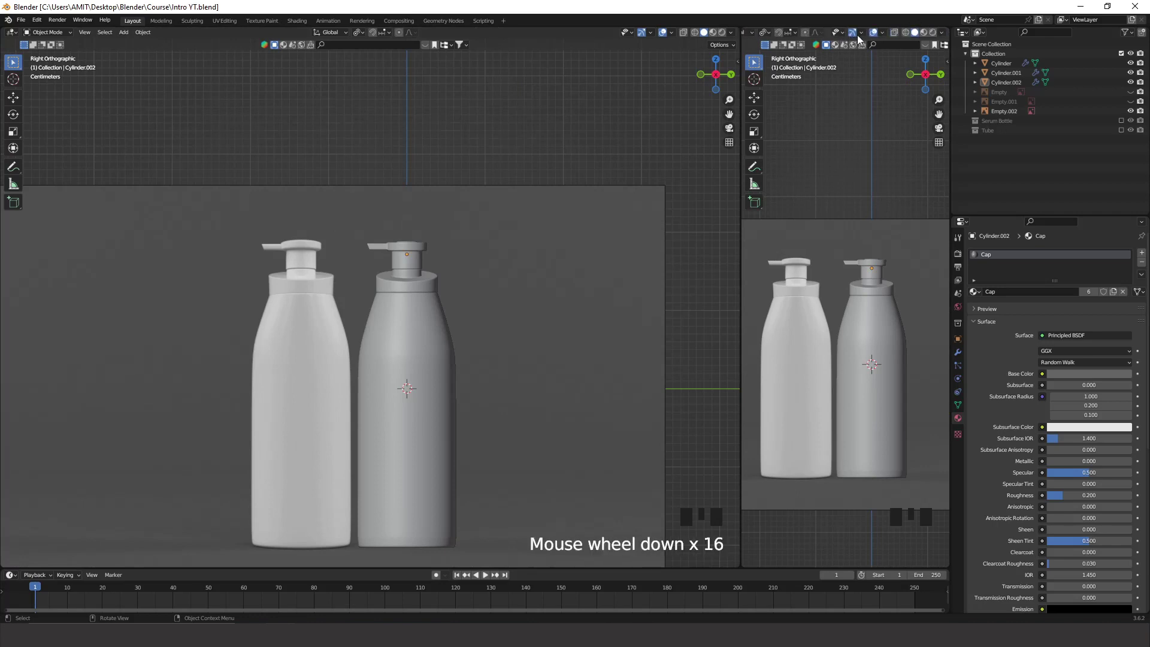
click(926, 34)
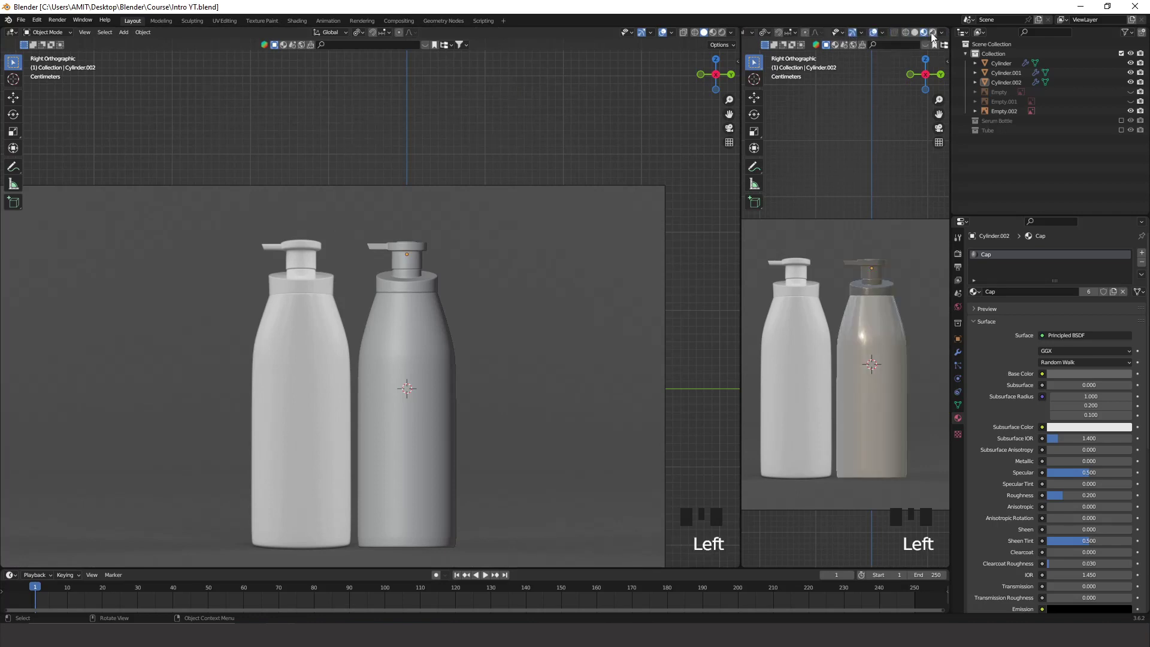
click(932, 33)
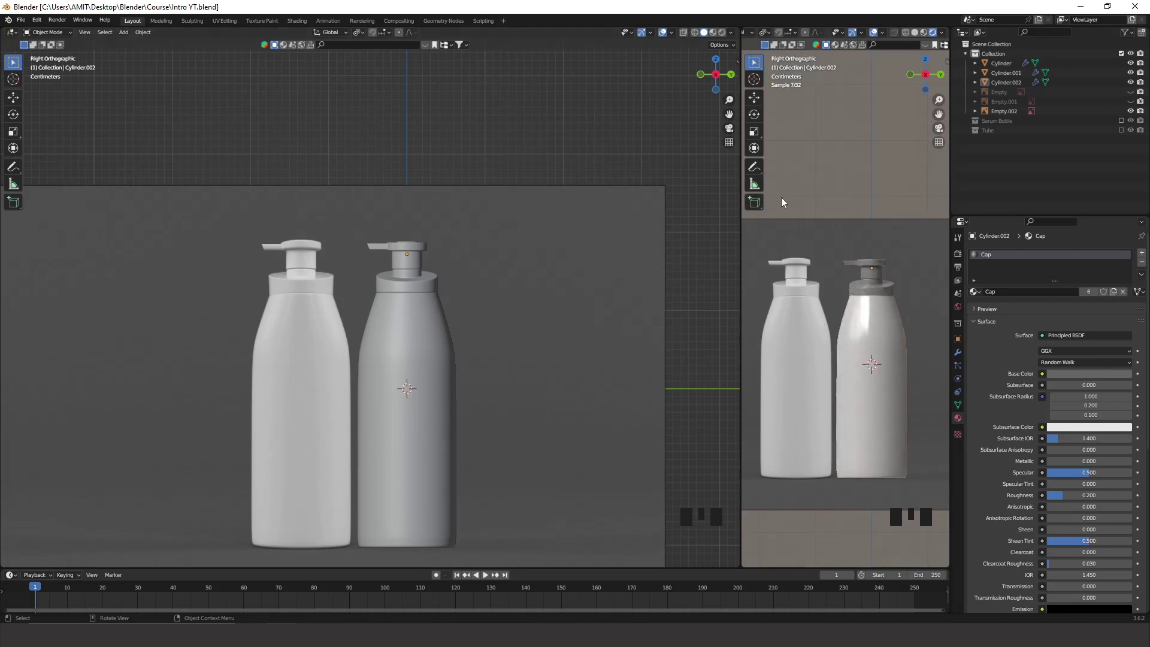
Hide the reference image and frame the whole bottle in the rendered view
click(418, 341)
click(526, 280)
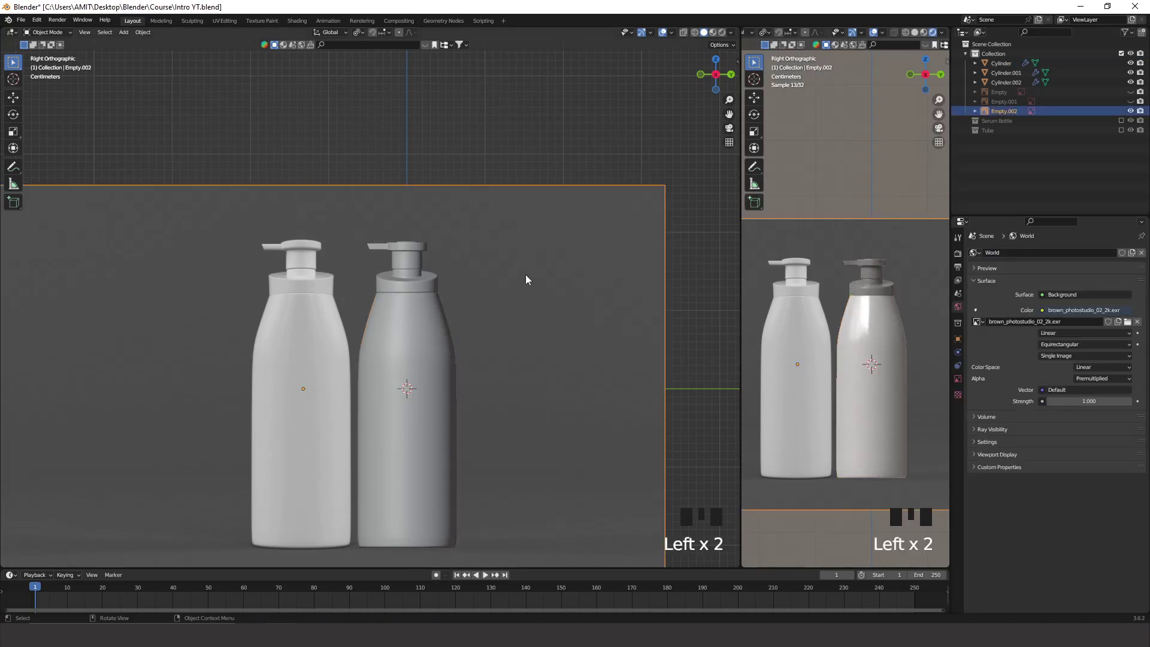
key(h)
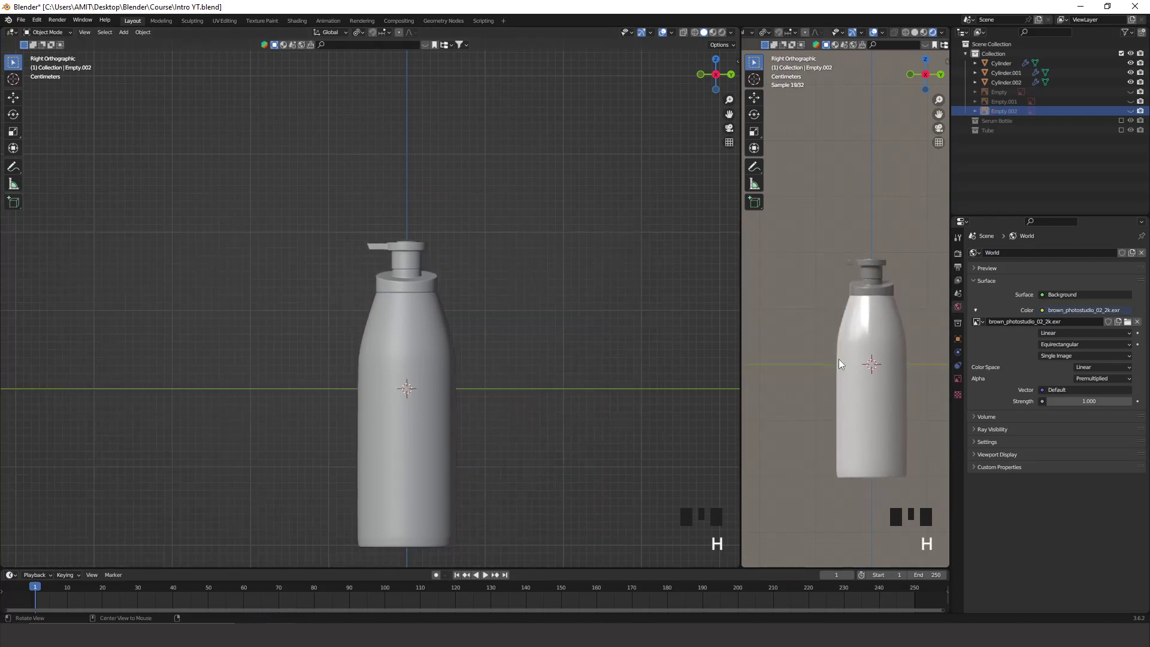
shift+middle_drag(839, 358, 829, 244)
scroll(818, 332, up, 3)
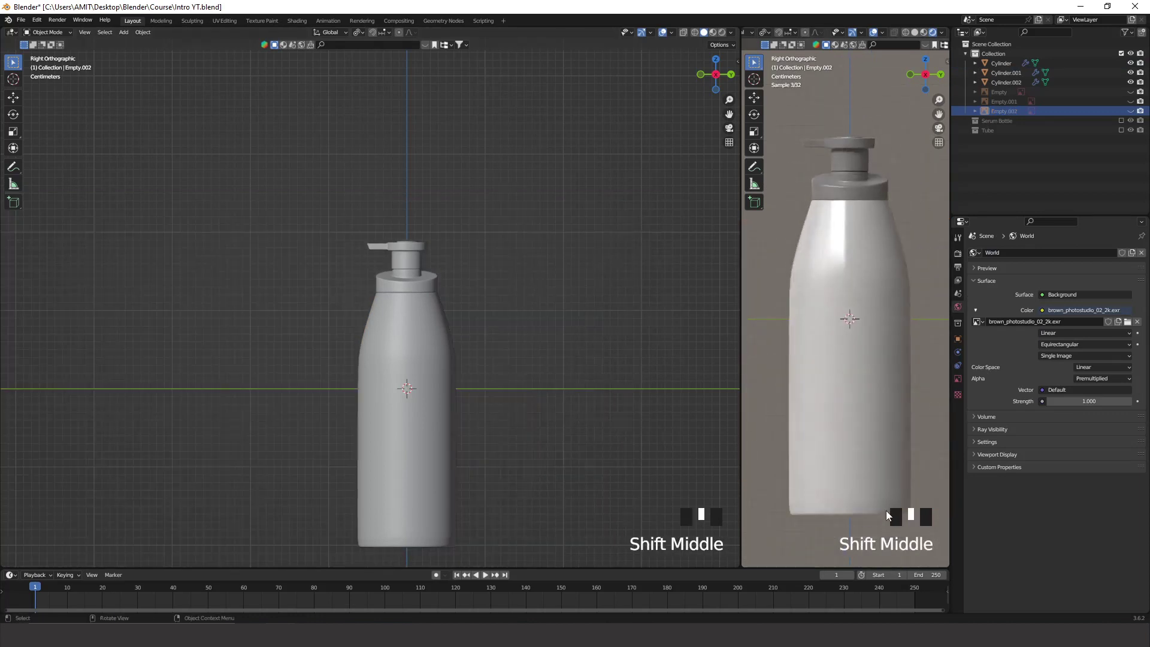
Move the pump head, the collar and the bottle body into a new collection named Shampoo Bottle
click(411, 254)
shift+click(425, 281)
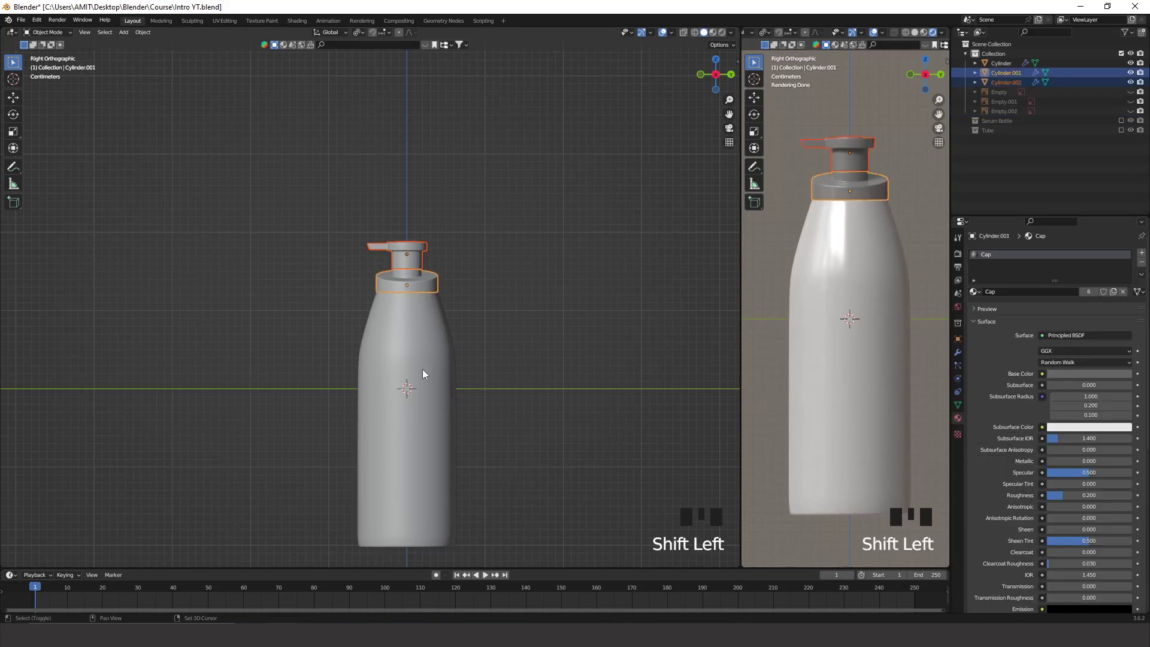
shift+click(430, 393)
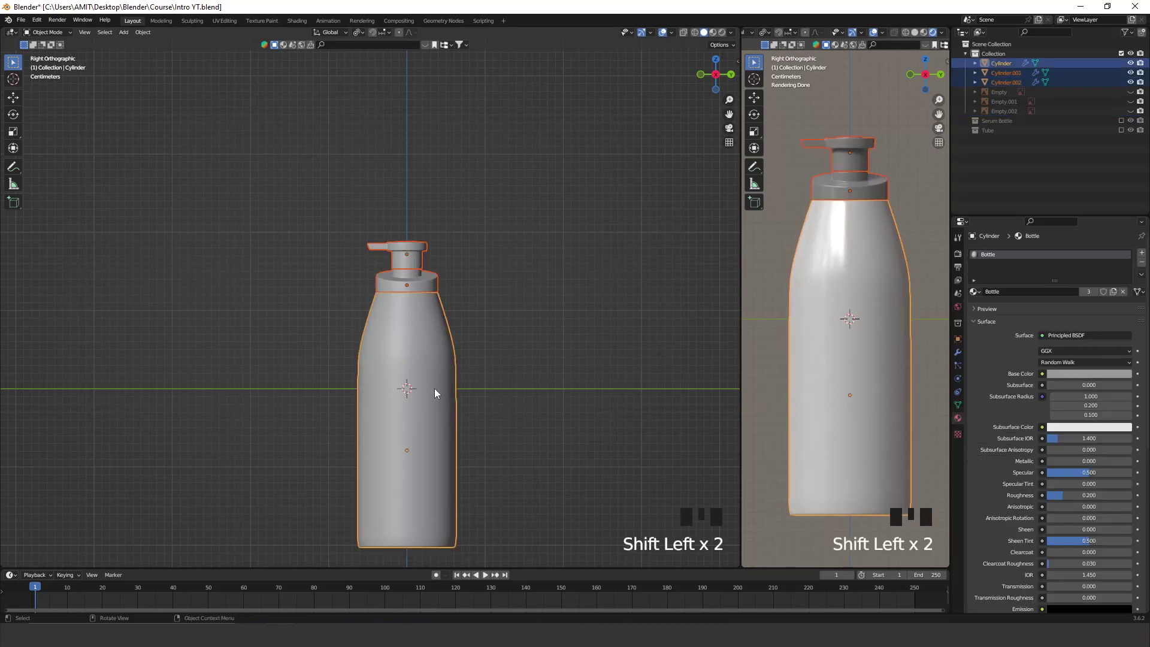
right_click(432, 385)
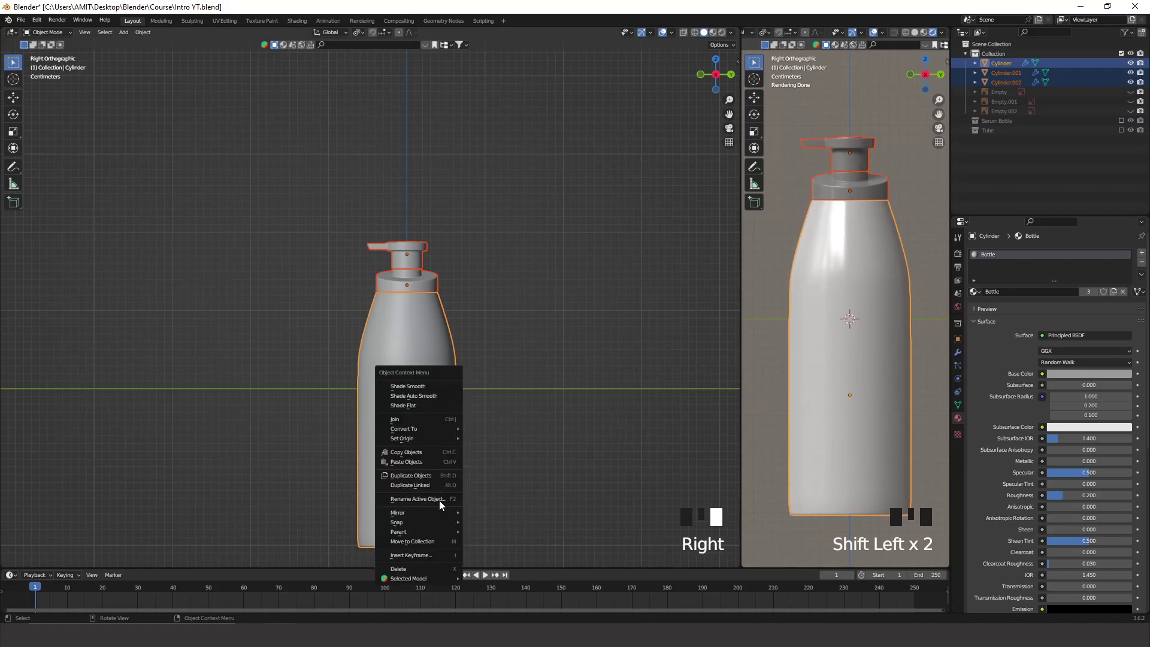
click(419, 543)
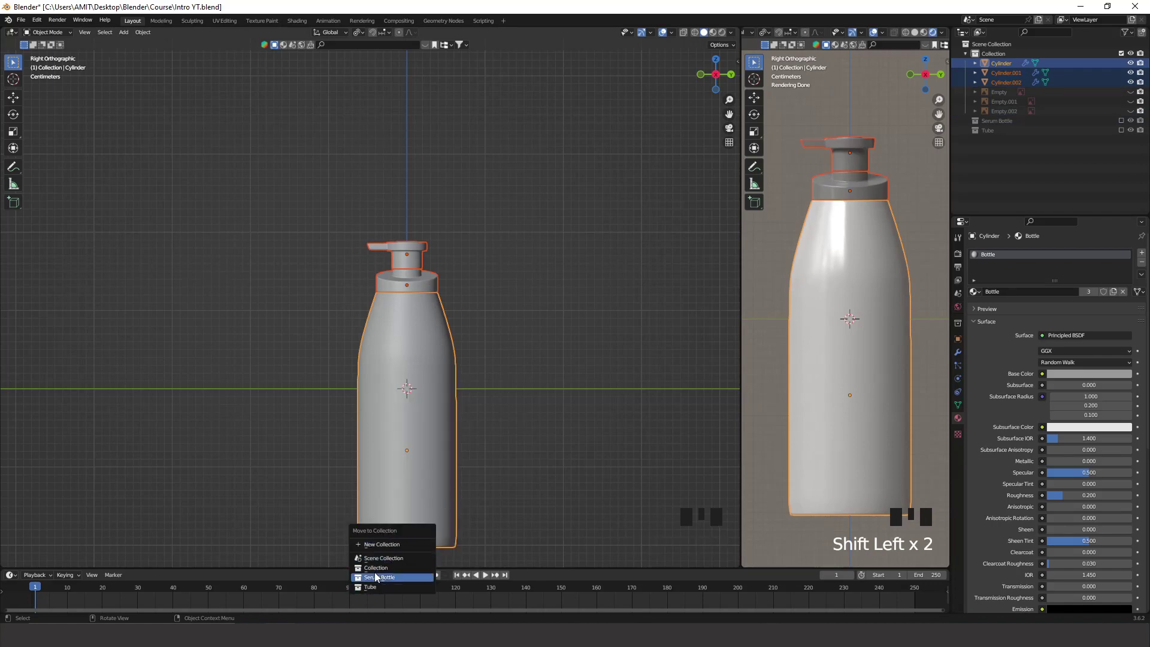
click(394, 545)
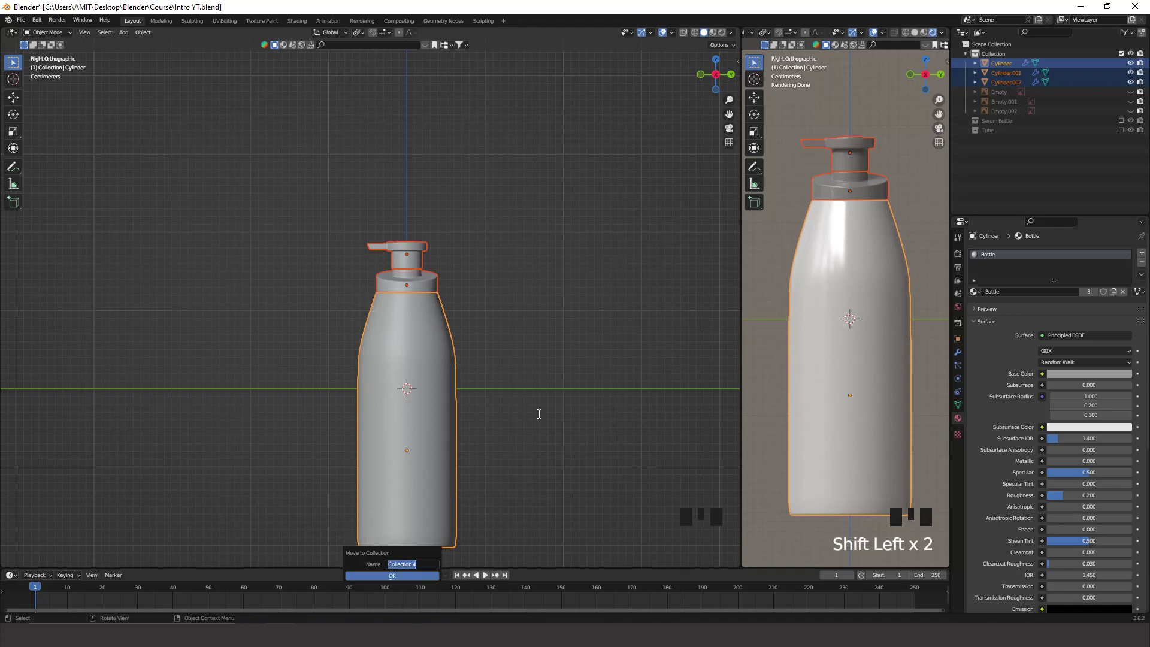
text(Shampoo)
text(Bottle)
click(405, 577)
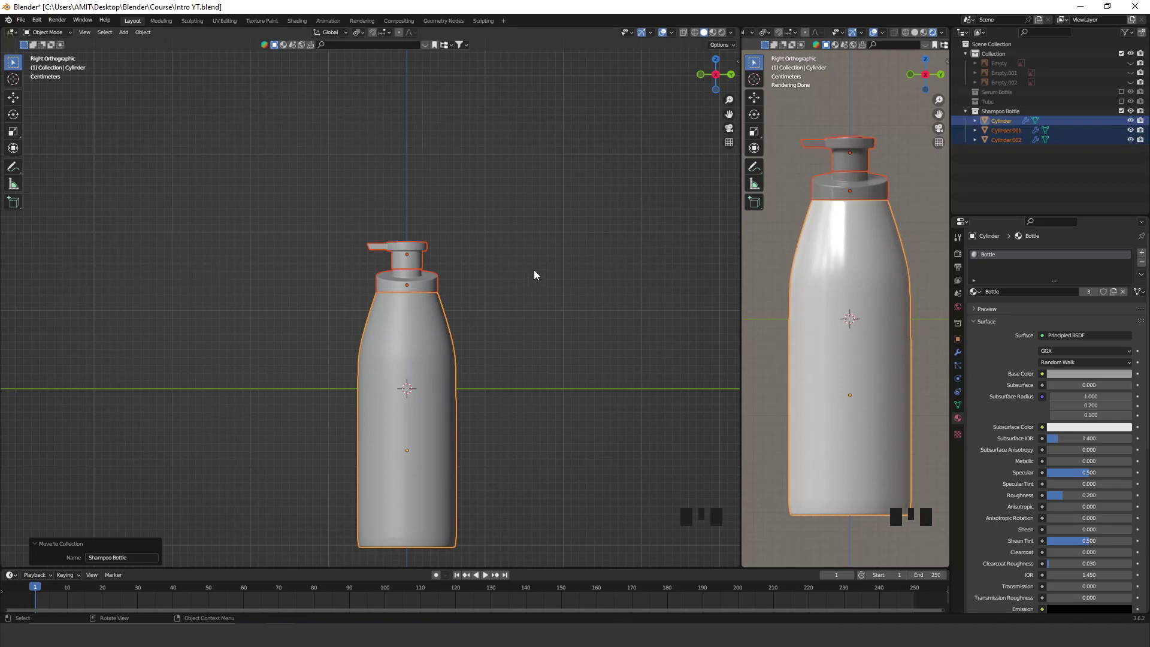
Parent the pump head and the collar to the bottle body using the Object parent type
click(391, 256)
click(413, 258)
scroll(500, 258, up, 2)
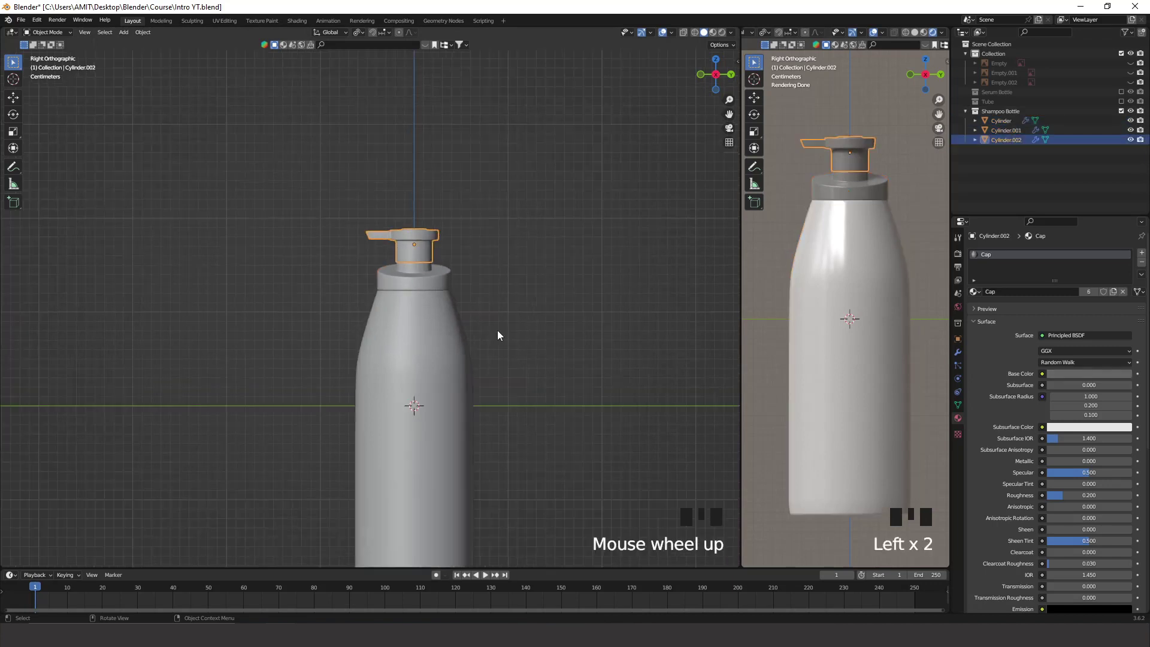
shift+middle_drag(495, 275, 446, 207)
shift+click(439, 224)
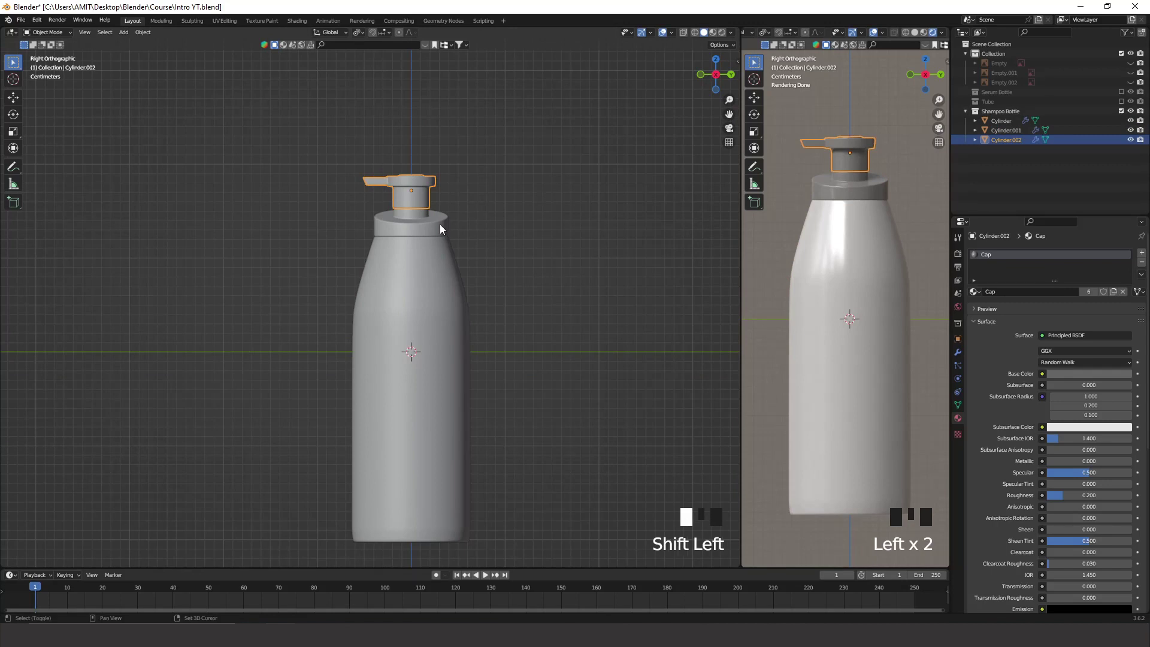
shift+click(430, 293)
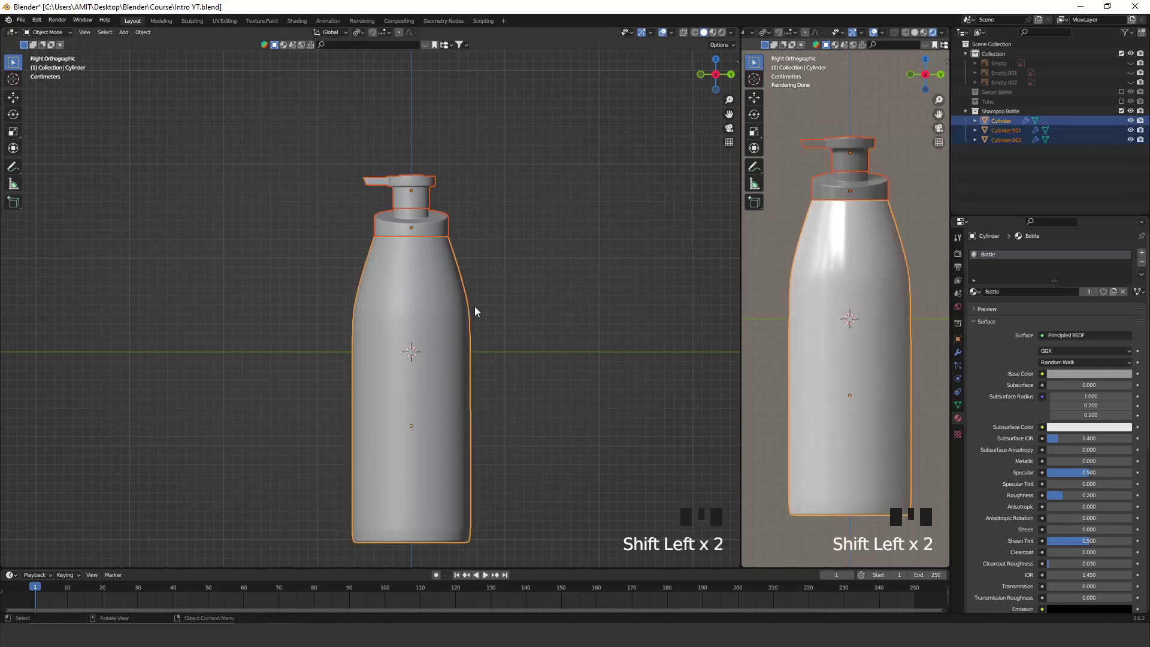
right_click(444, 288)
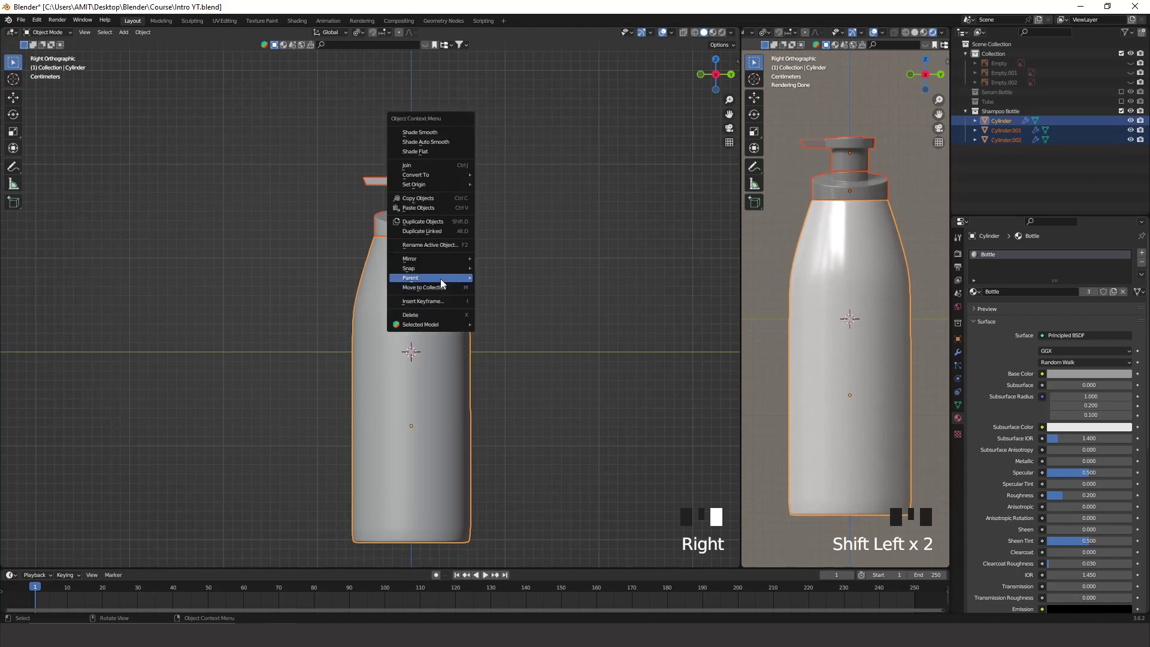
mouse_move(441, 279)
click(503, 279)
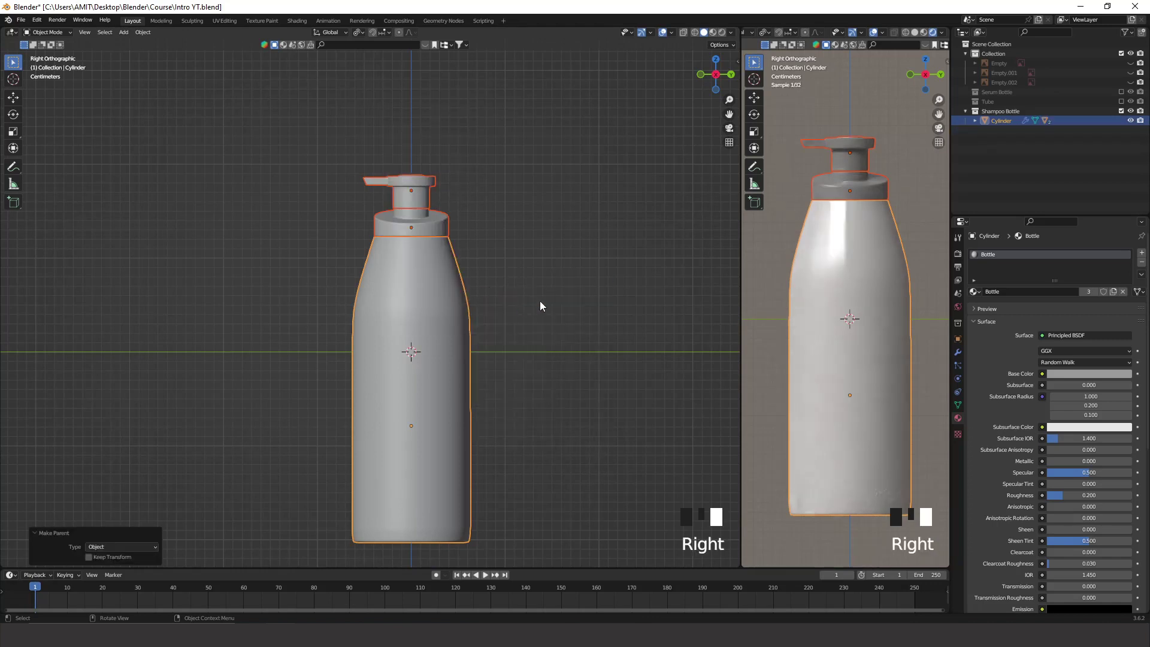
Test the parenting by moving the bottle body, cancel the move, and save the file
click(425, 318)
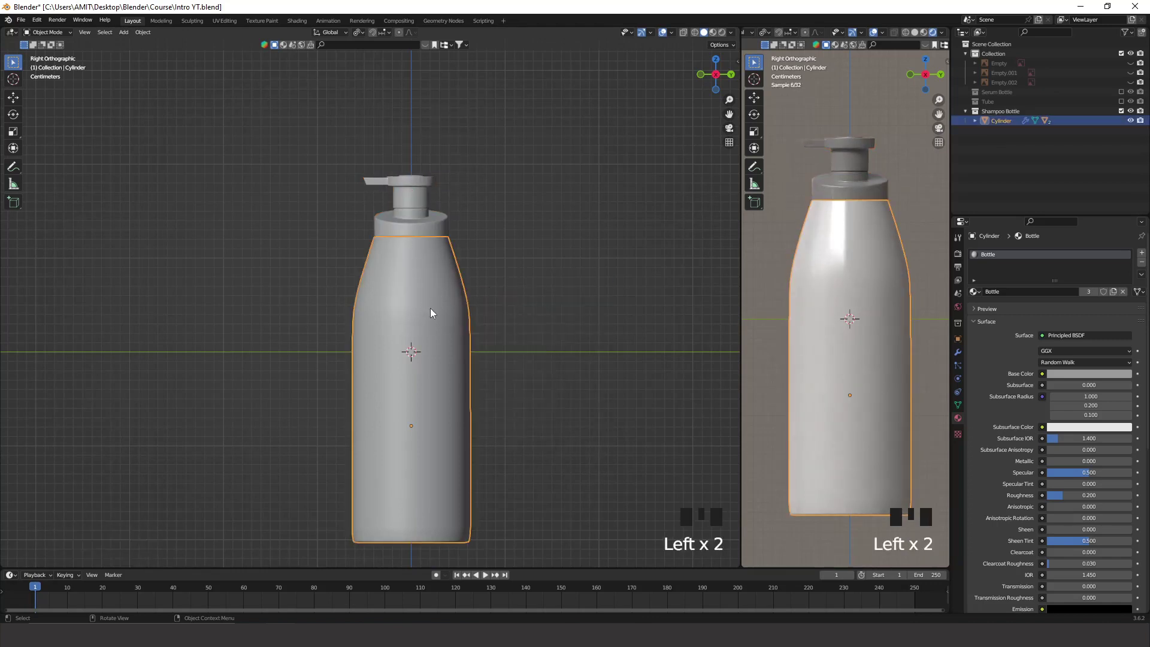
key(g)
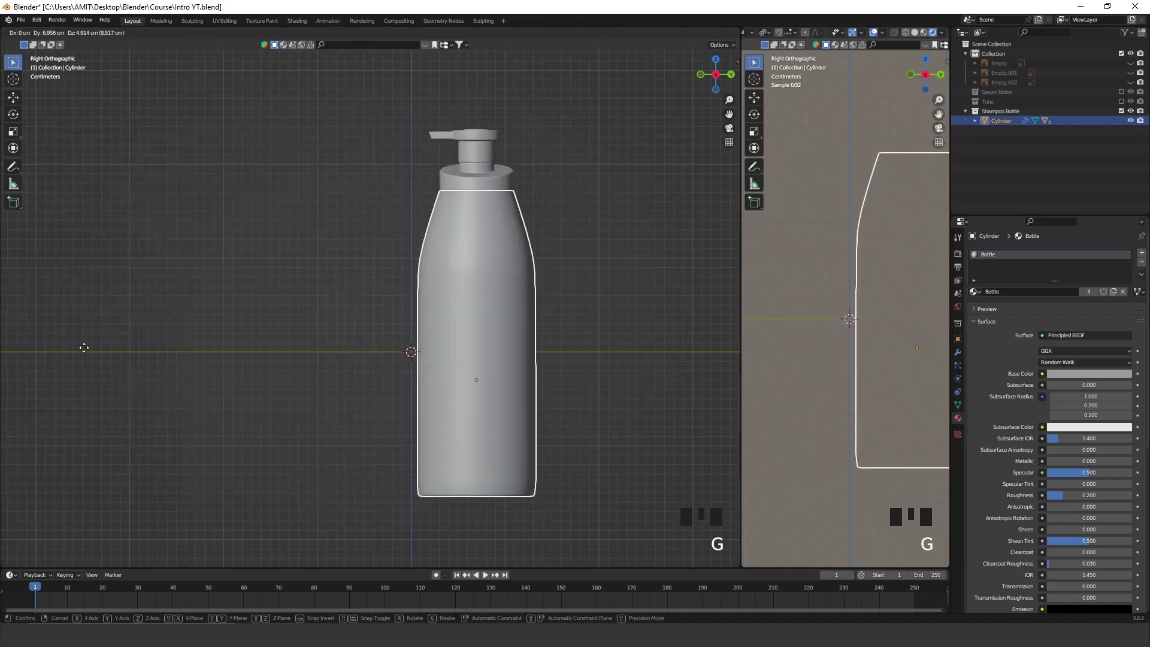
key(Escape)
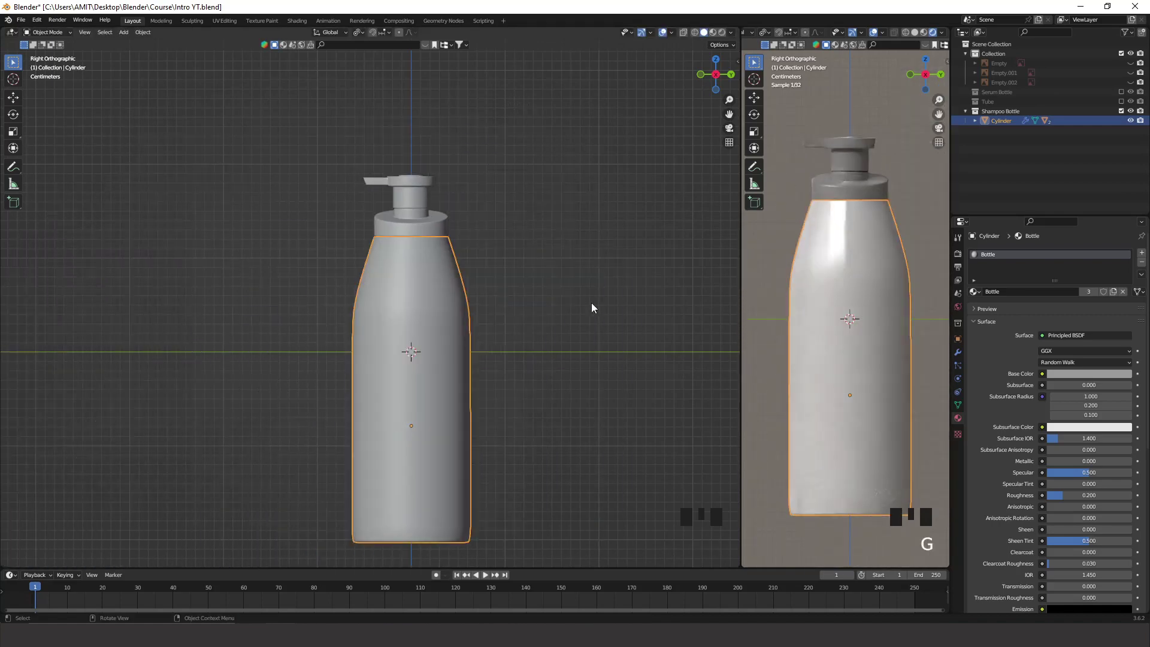
right_click(626, 284)
click(492, 294)
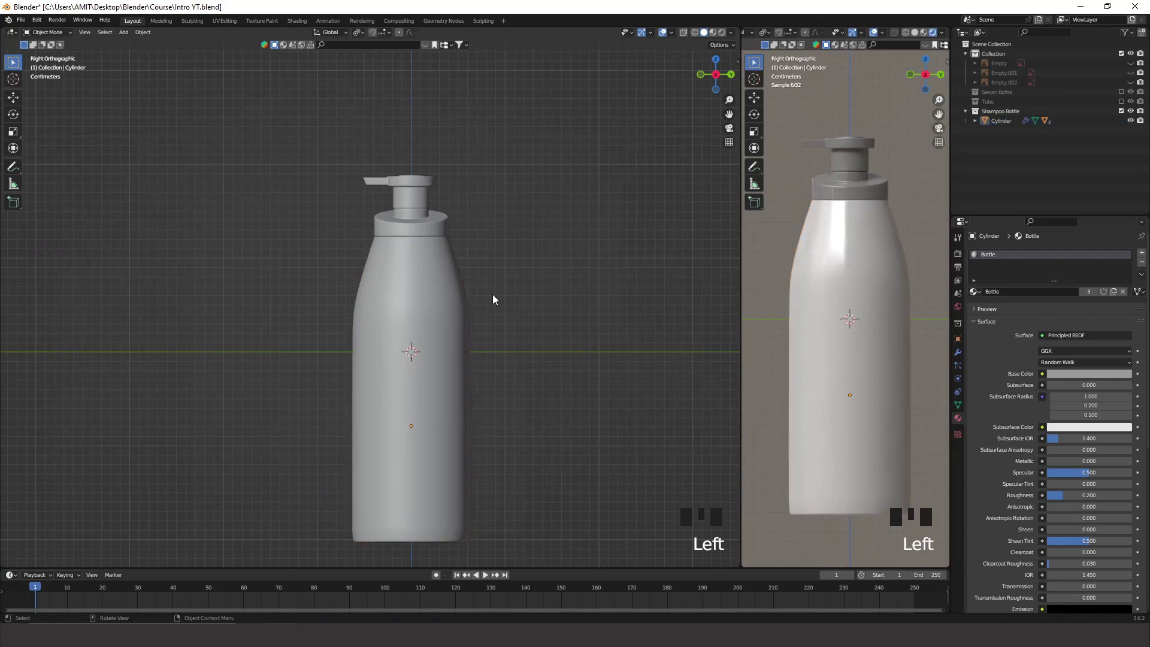
key(ctrl+s)
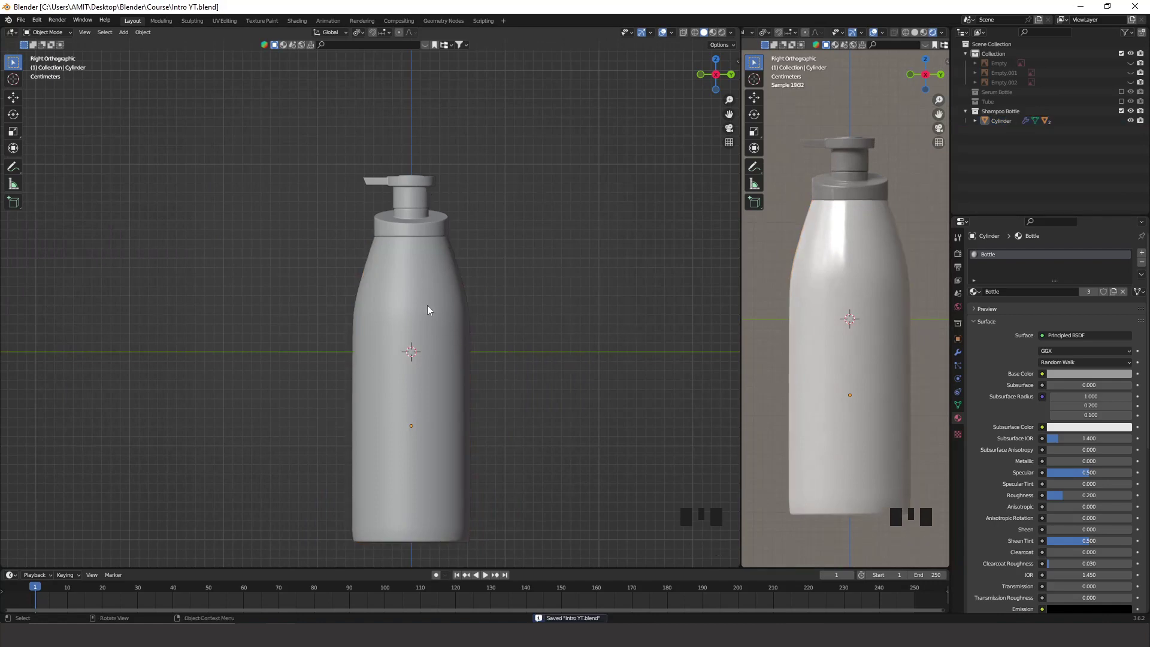
Rename the bottle body object as Container
click(452, 284)
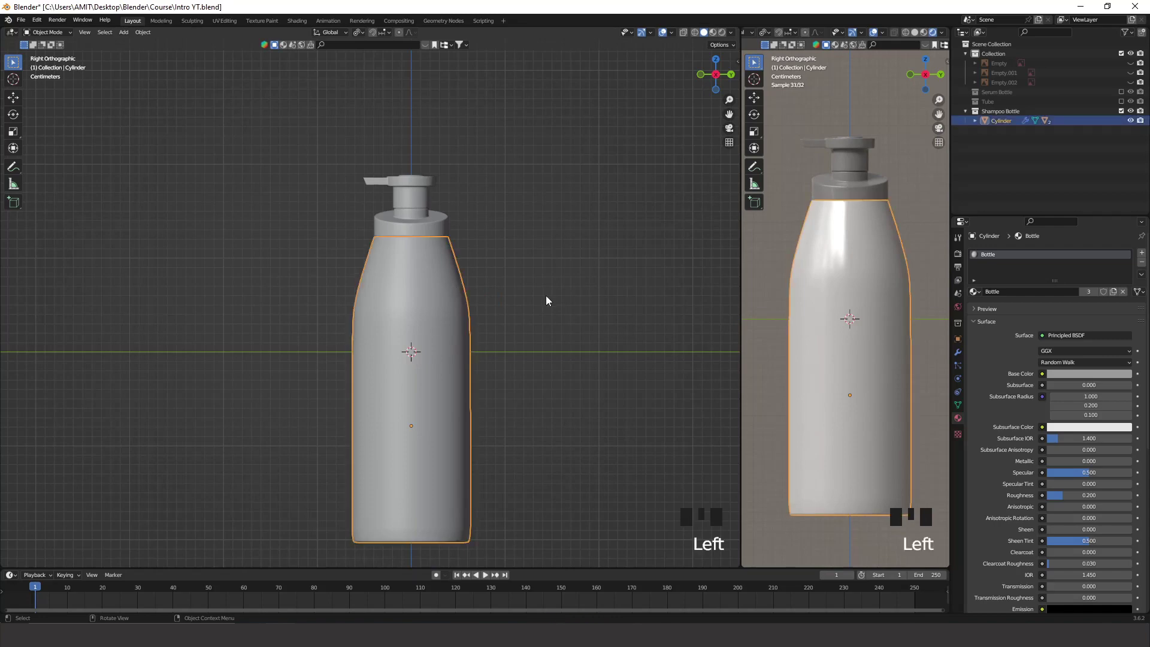
key(F2)
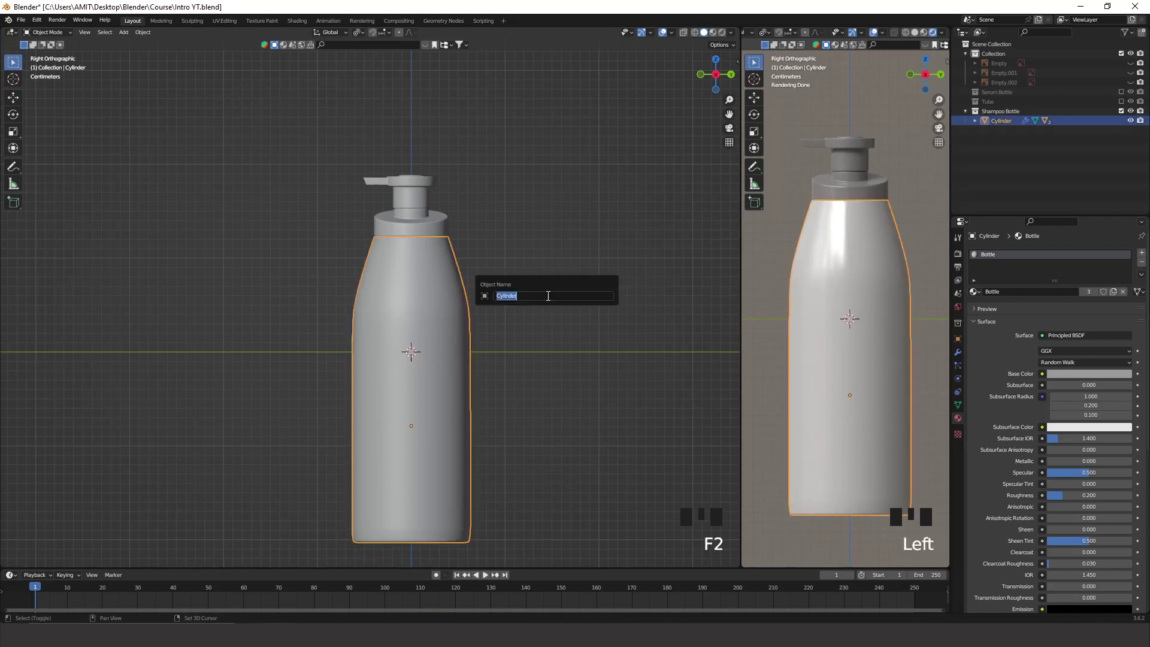
text(Container)
key(Return)
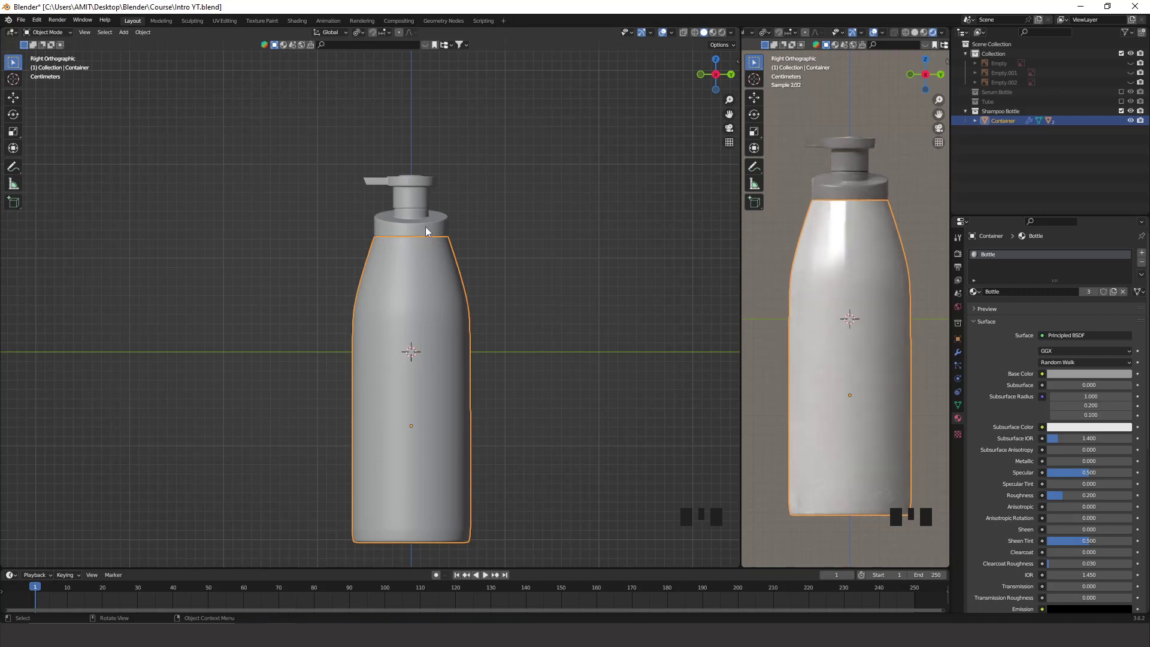
Rename the pump head object as Dispenser
click(429, 201)
key(F2)
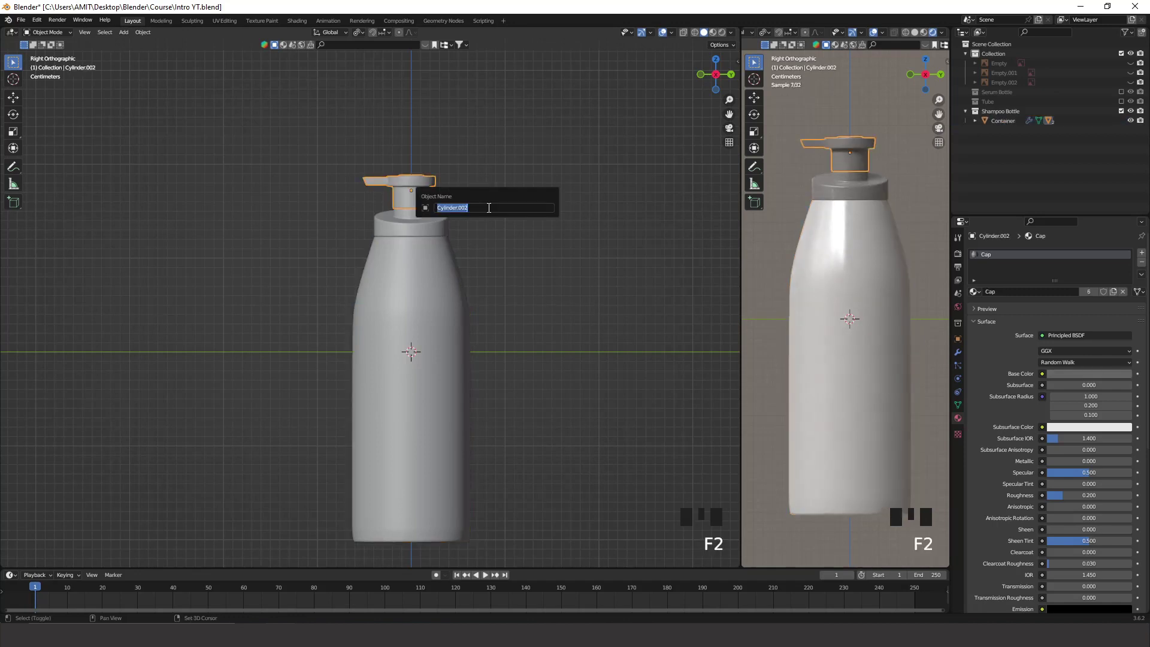
text(Disper)
key(BackSpace)
text(ns)
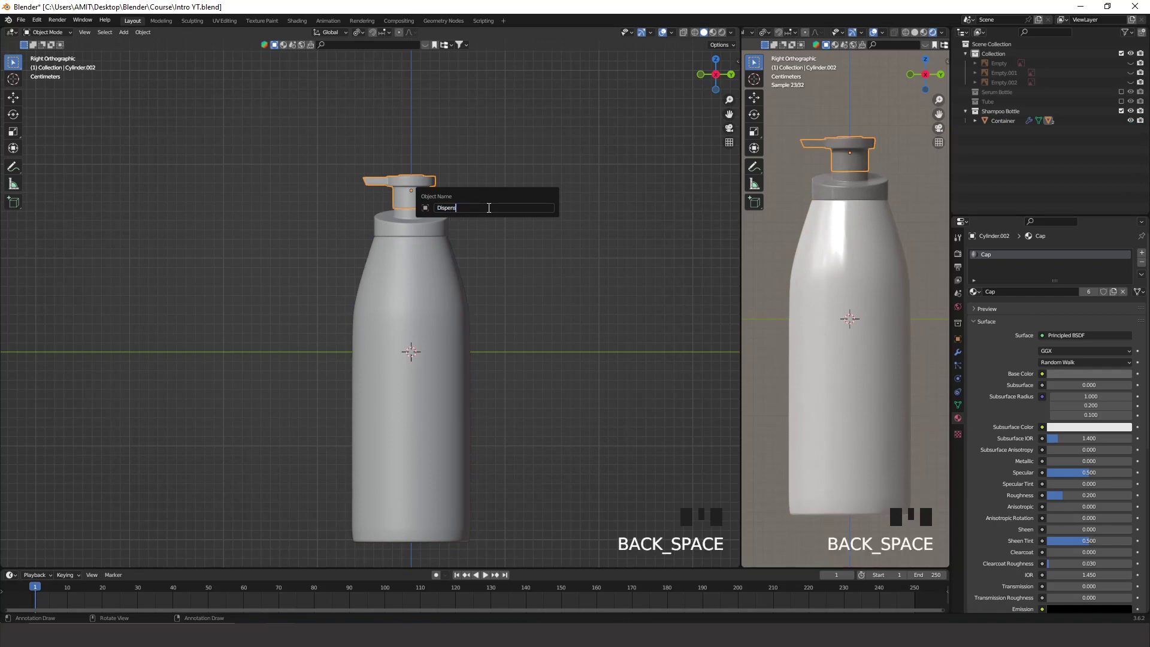
text(er)
key(Return)
Rename the collar object as Cap, deselect it, and save the file
click(472, 216)
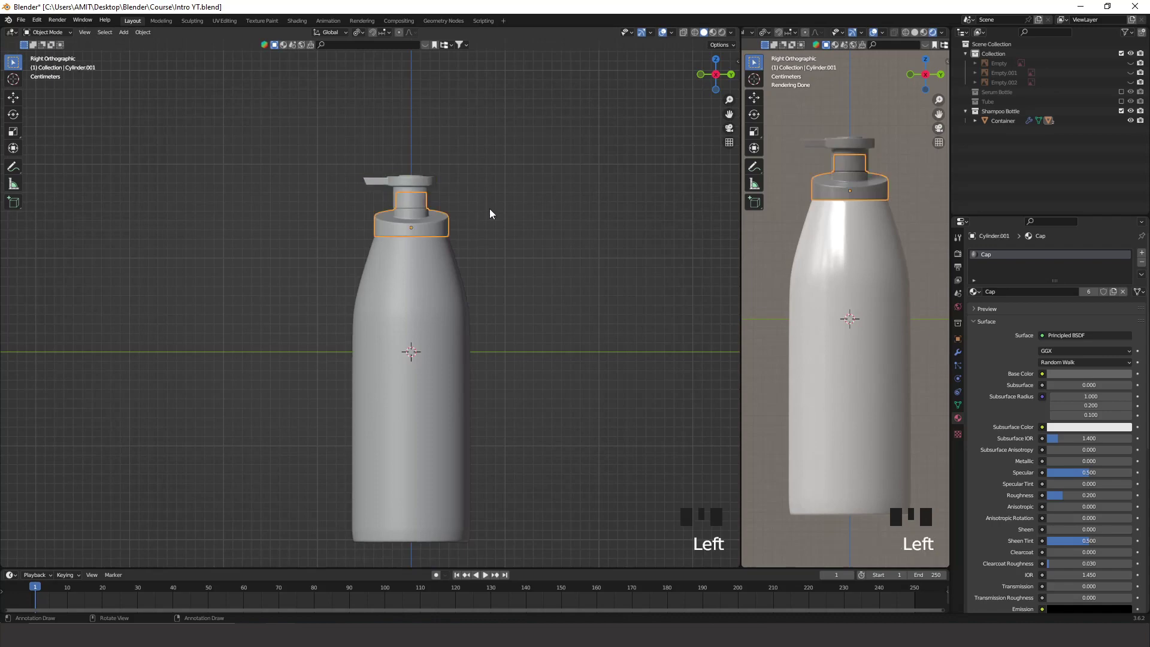
key(F2)
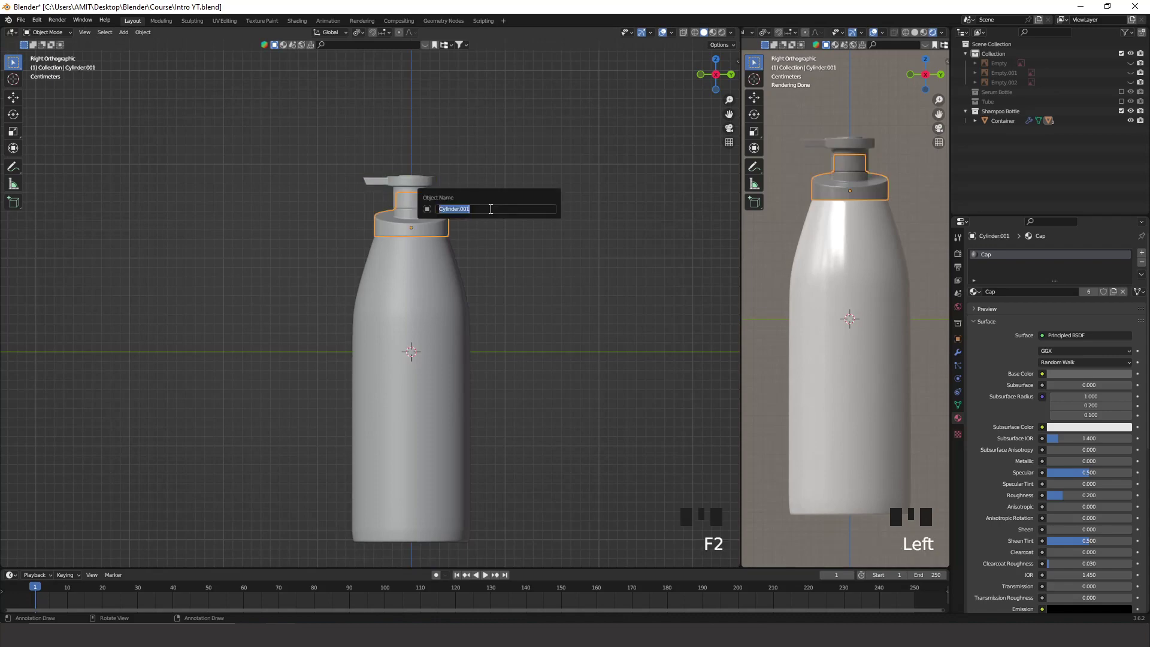
text(Cap)
key(Return)
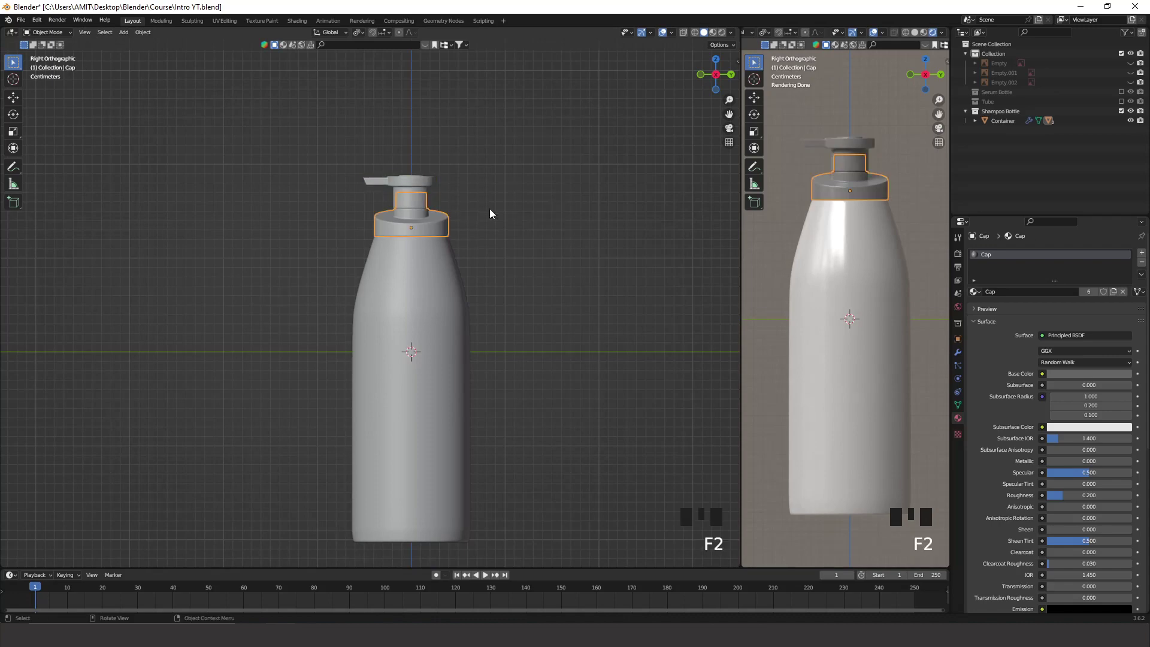
click(627, 254)
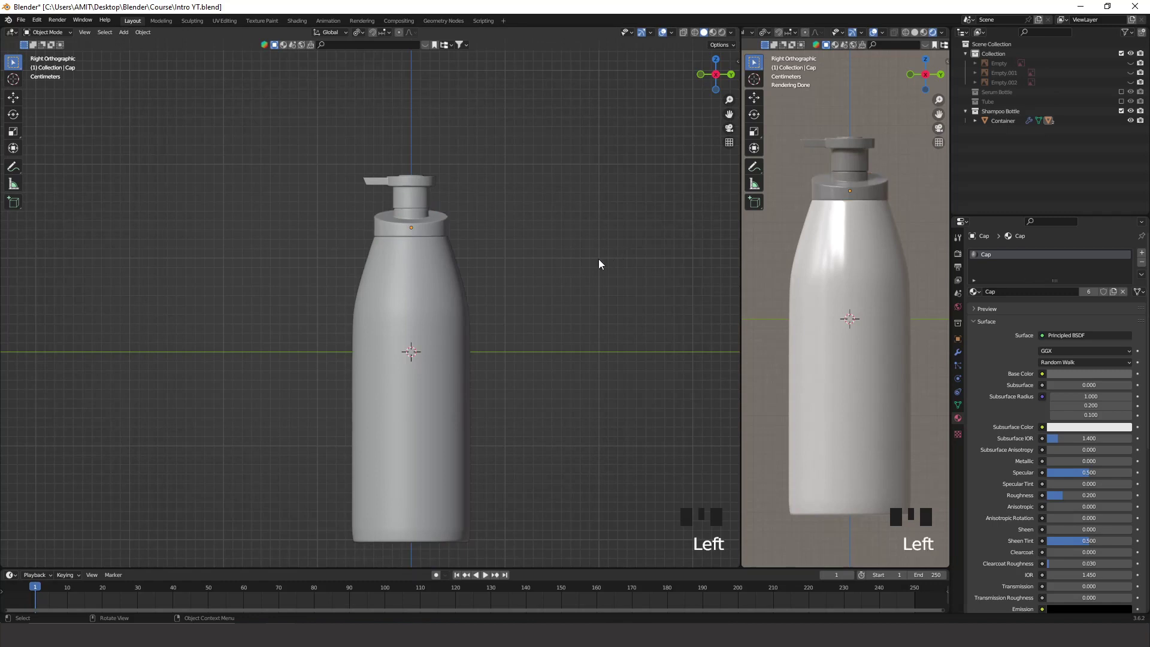
key(ctrl+s)
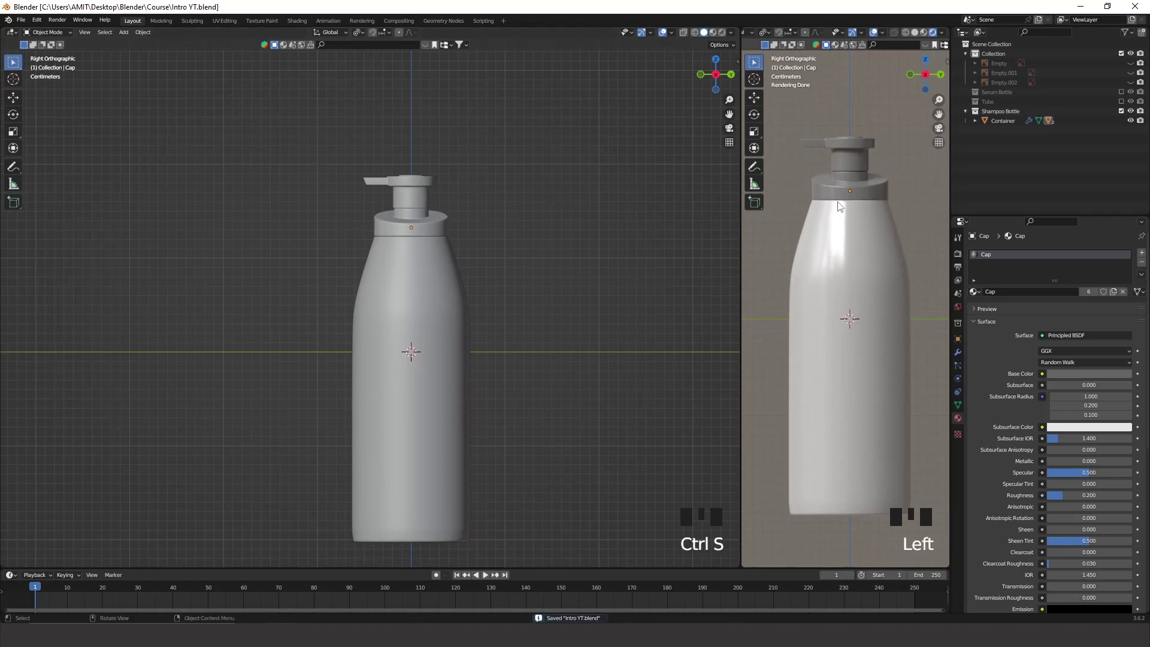